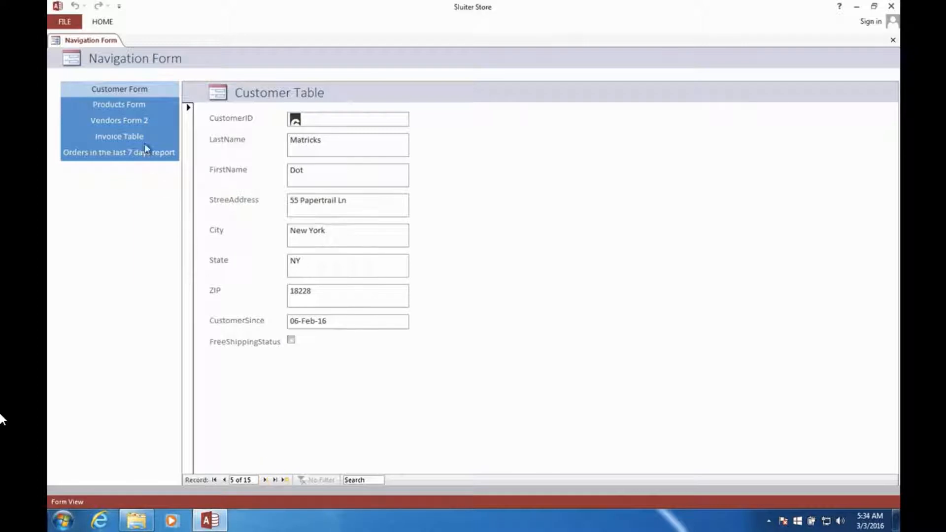
# Browse the Products Form to its second record and Vendors Form 2 to its third record.
pyautogui.click(130, 103)
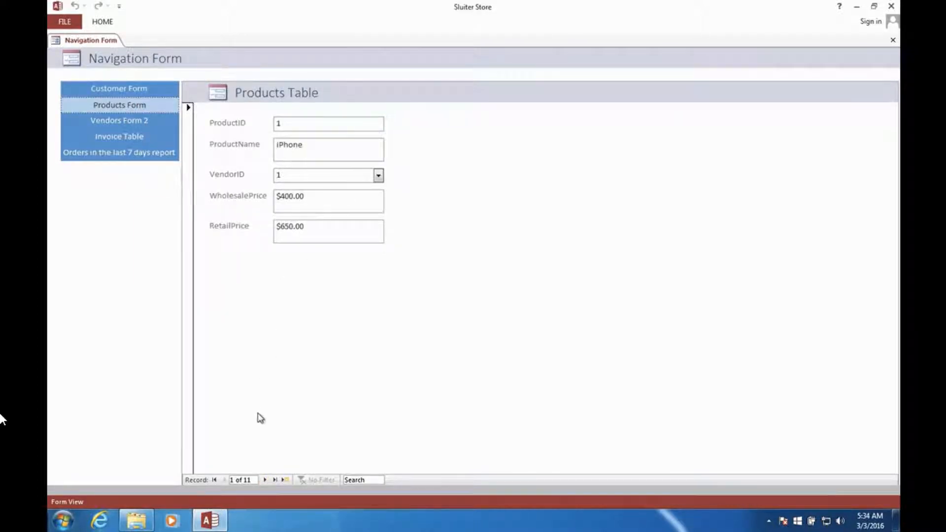
pyautogui.click(265, 480)
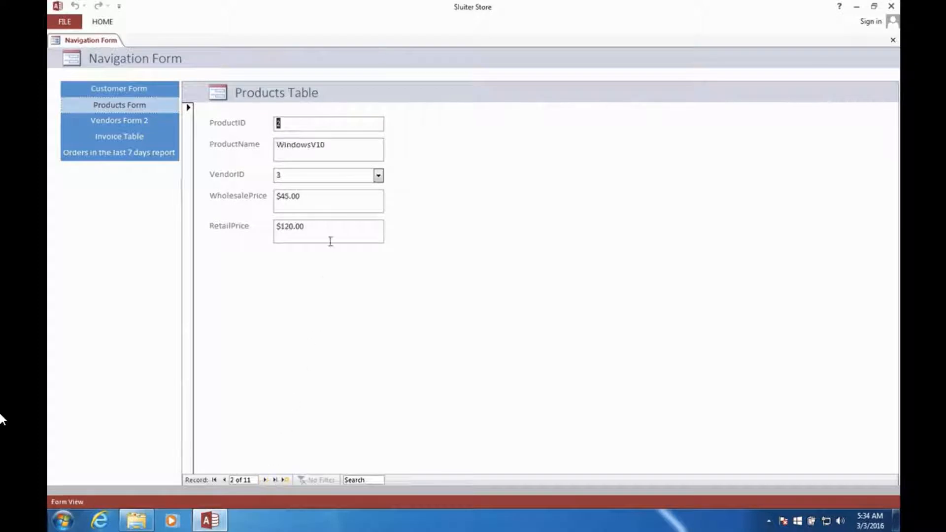
pyautogui.click(131, 122)
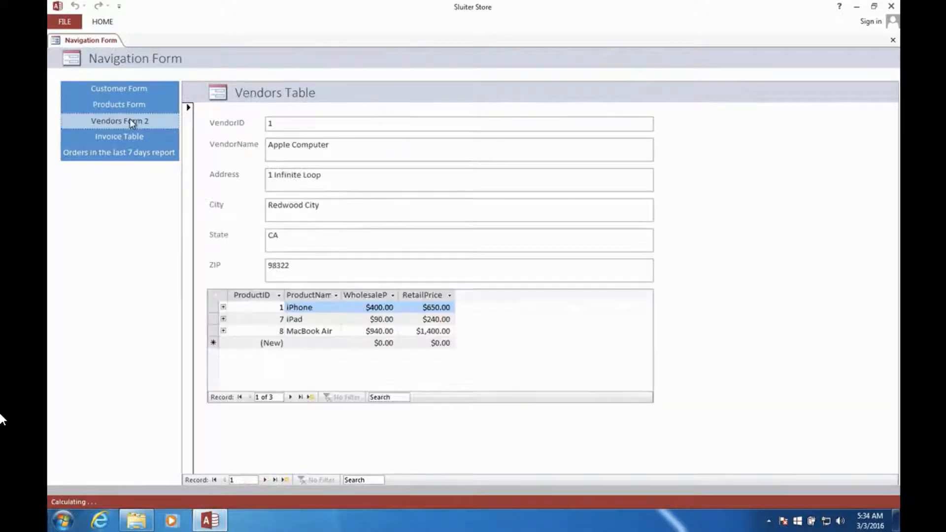
pyautogui.click(265, 480)
pyautogui.click(265, 480)
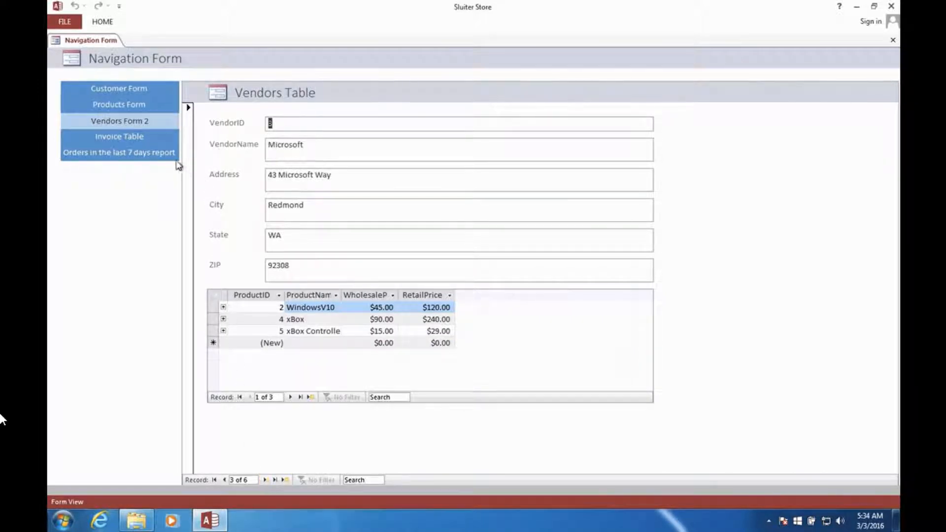
# Start a new record in the Invoice Table form and assign it to the eleventh customer in the list.
pyautogui.click(131, 137)
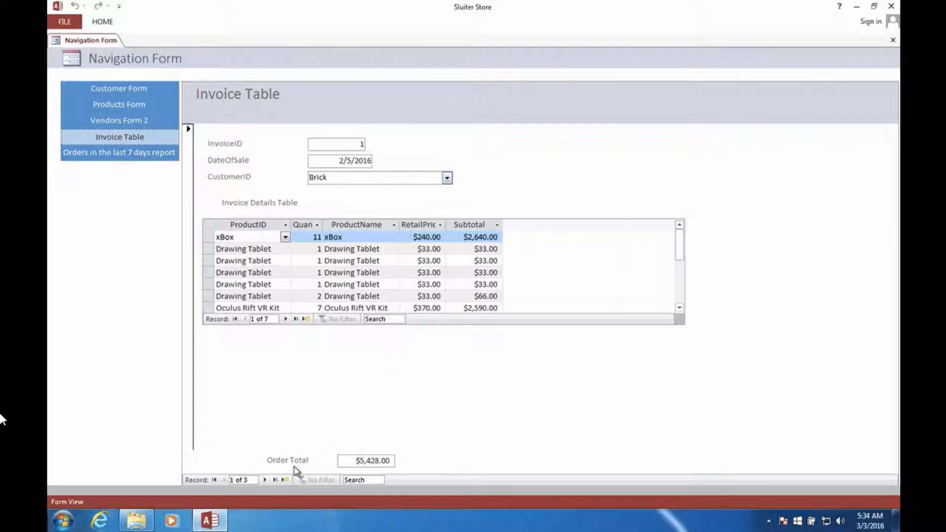
pyautogui.click(286, 479)
pyautogui.click(446, 178)
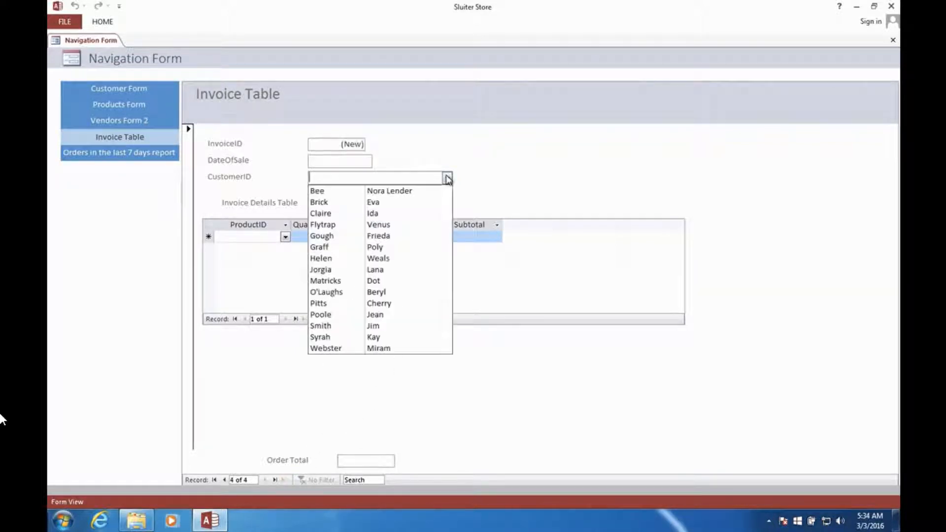
pyautogui.click(383, 303)
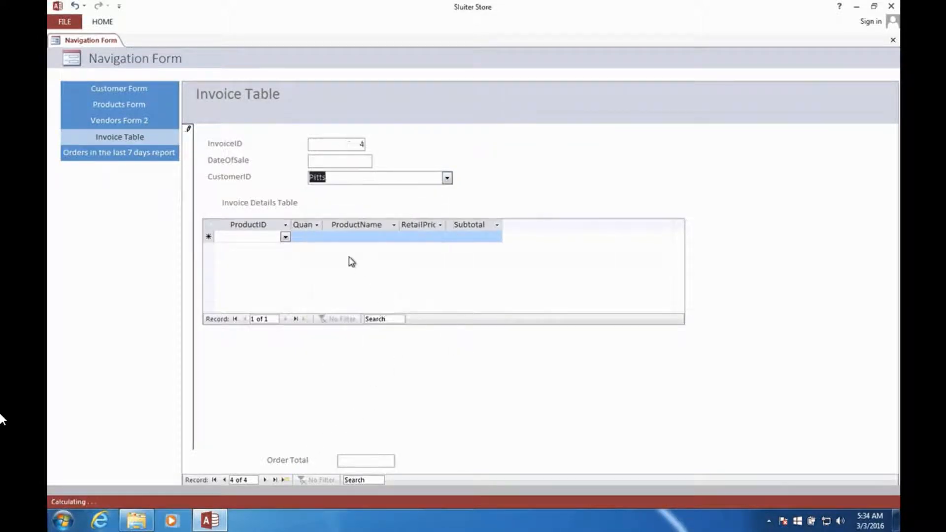
# Add the product Oculus Rift VR Kit to the new invoice's details with a quantity of 3.
pyautogui.click(285, 237)
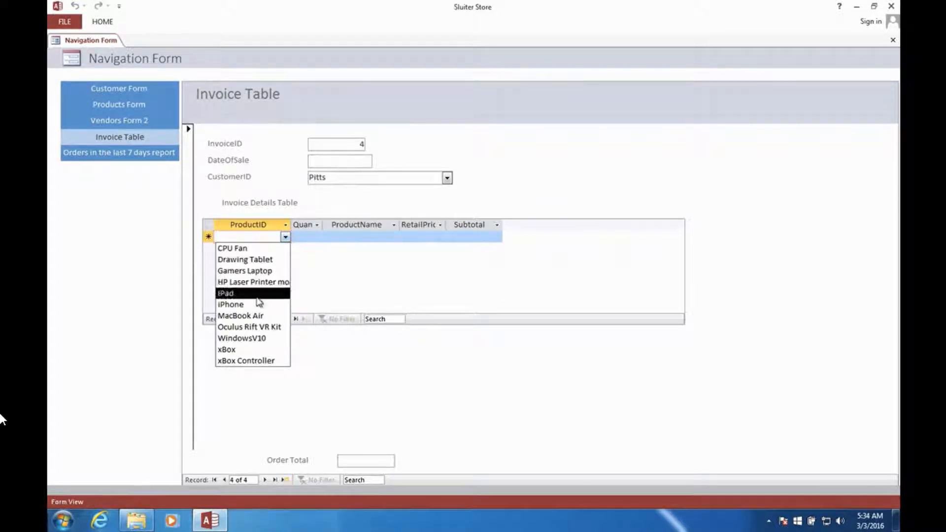
pyautogui.click(252, 329)
pyautogui.click(306, 237)
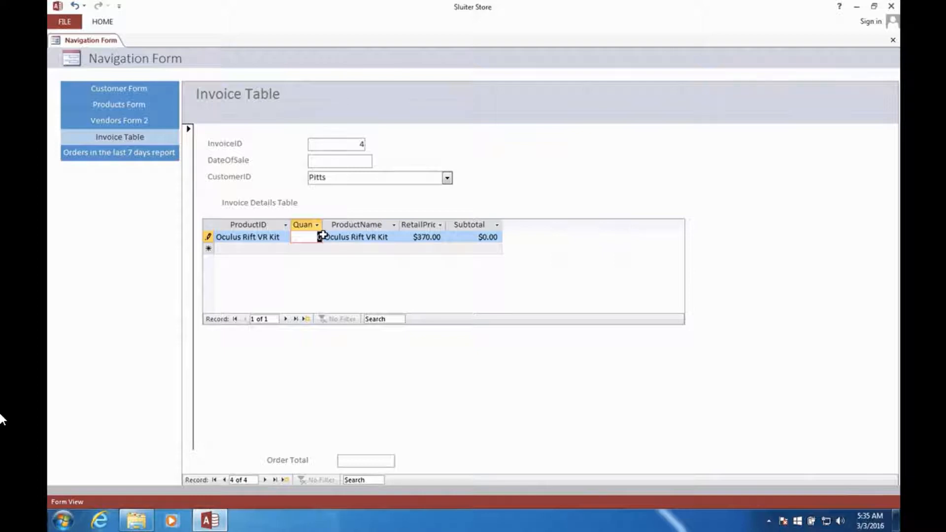
pyautogui.write('3')
pyautogui.press('Tab')
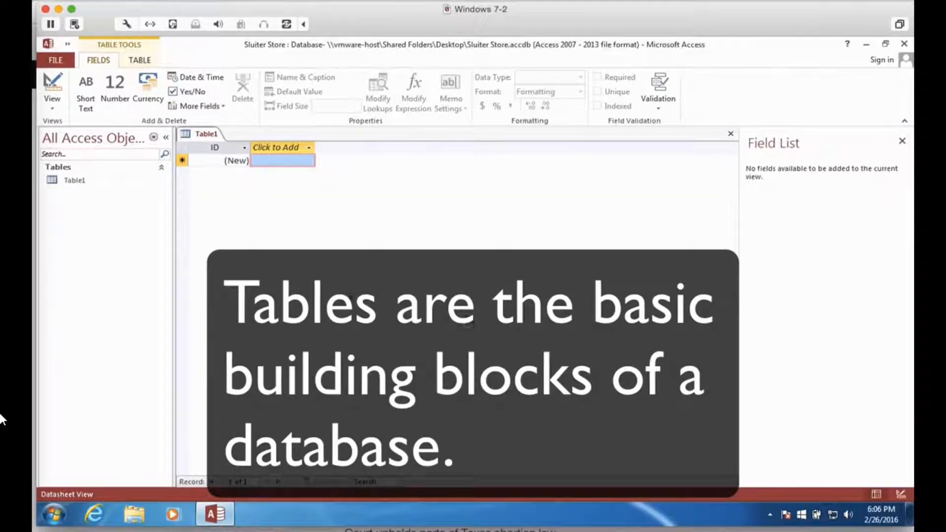
# Switch Table1 to Design View, saving the table under the name Customer Table.
pyautogui.click(61, 185)
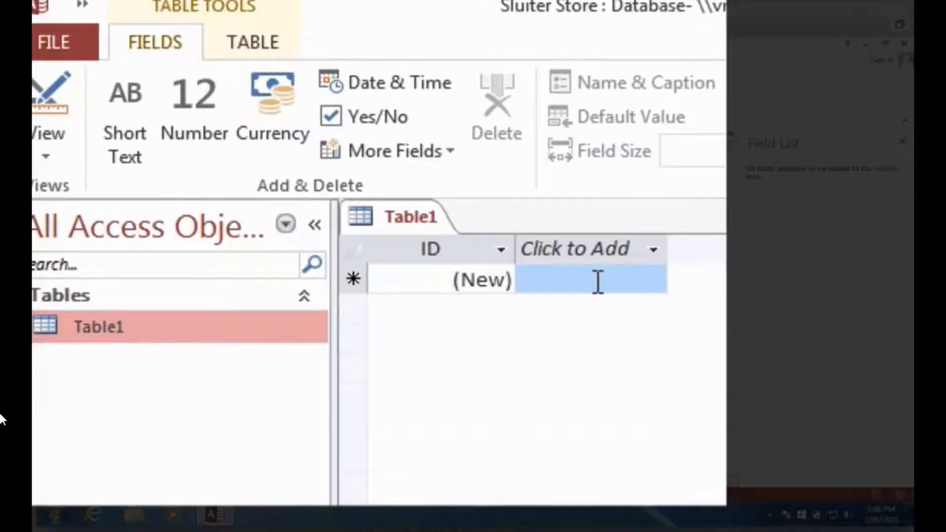
pyautogui.click(598, 282)
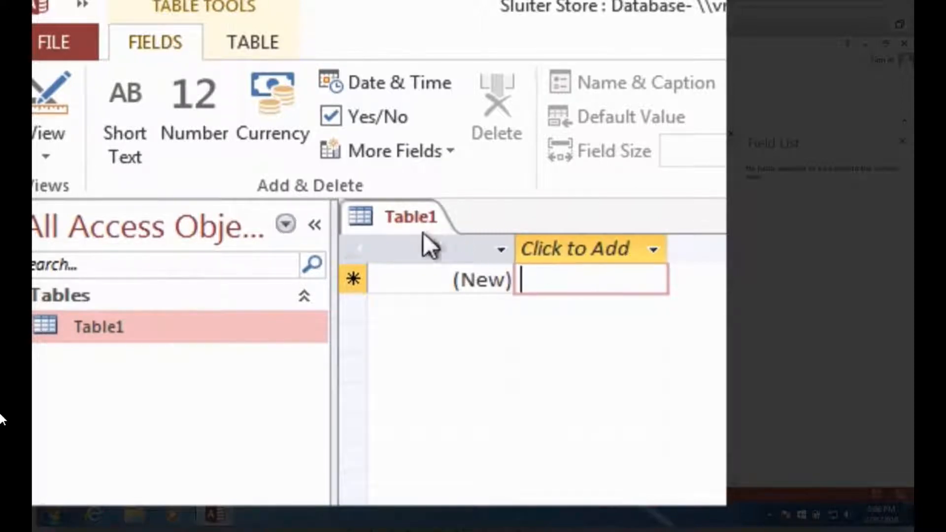
pyautogui.rightClick(406, 217)
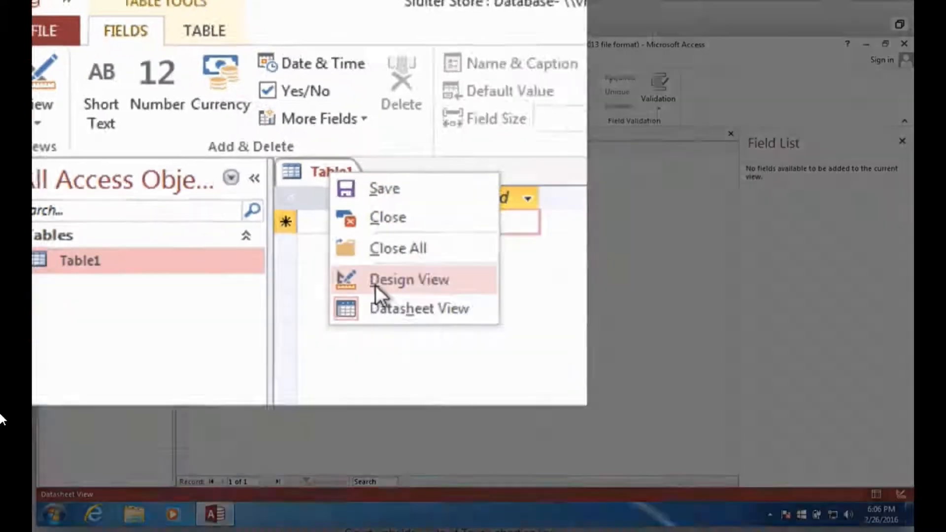
pyautogui.click(466, 357)
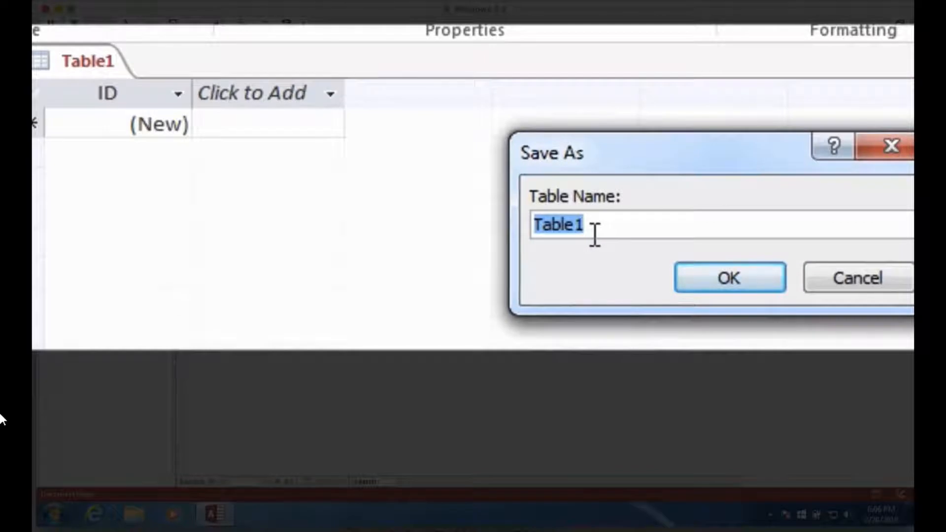
pyautogui.write('Custom')
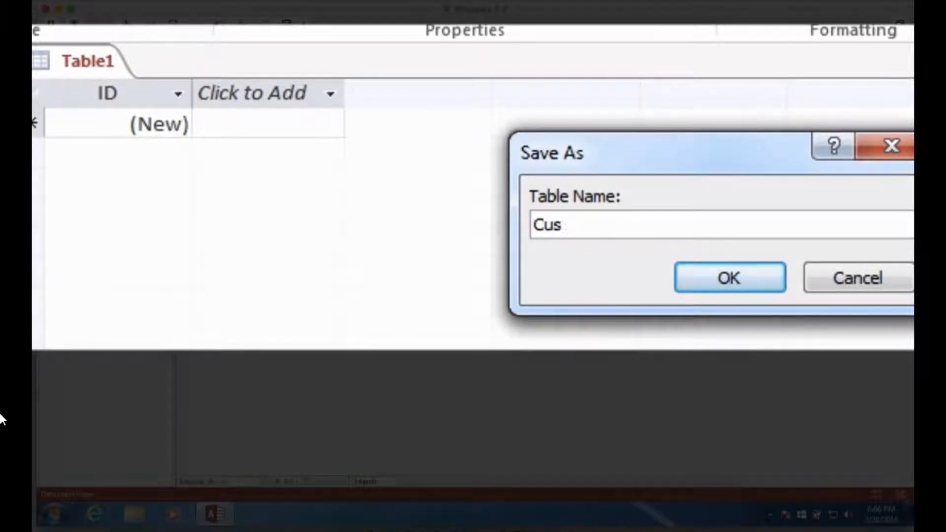
pyautogui.write('er Ta')
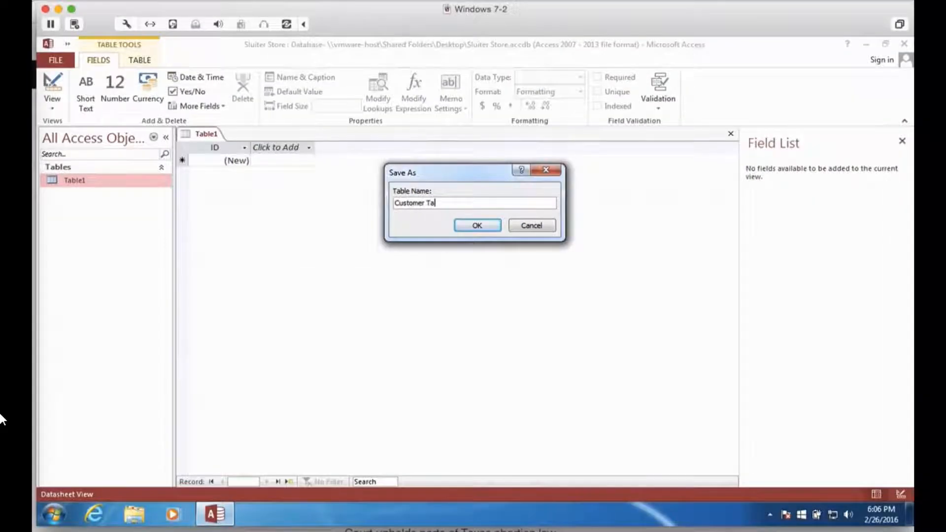
pyautogui.write('ble')
pyautogui.click(467, 227)
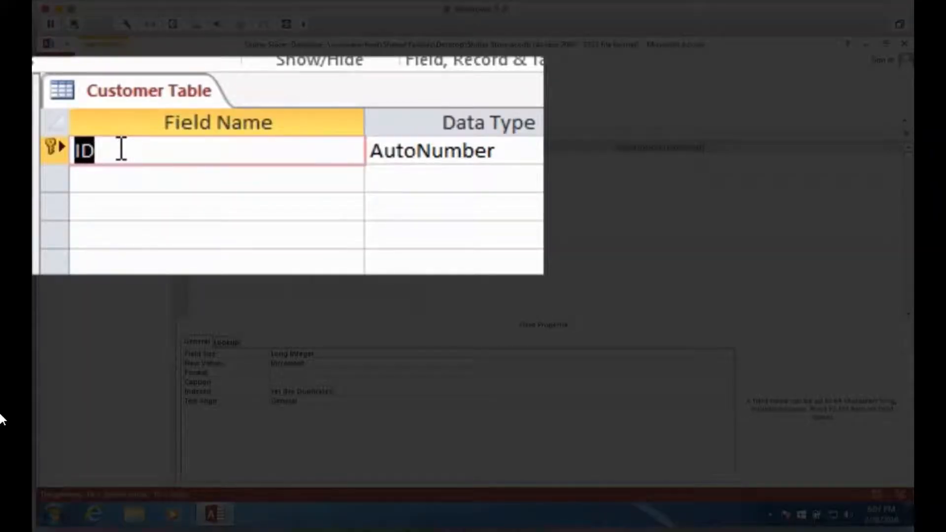
# Rename the ID field to CustomerID and add a LastName field with the Short Text data type below it.
pyautogui.write('Cus')
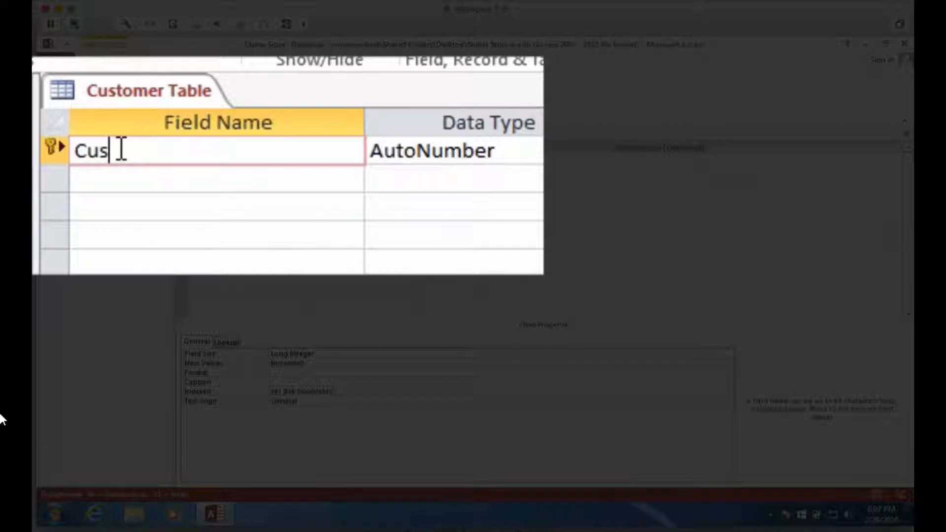
pyautogui.write('tomerID')
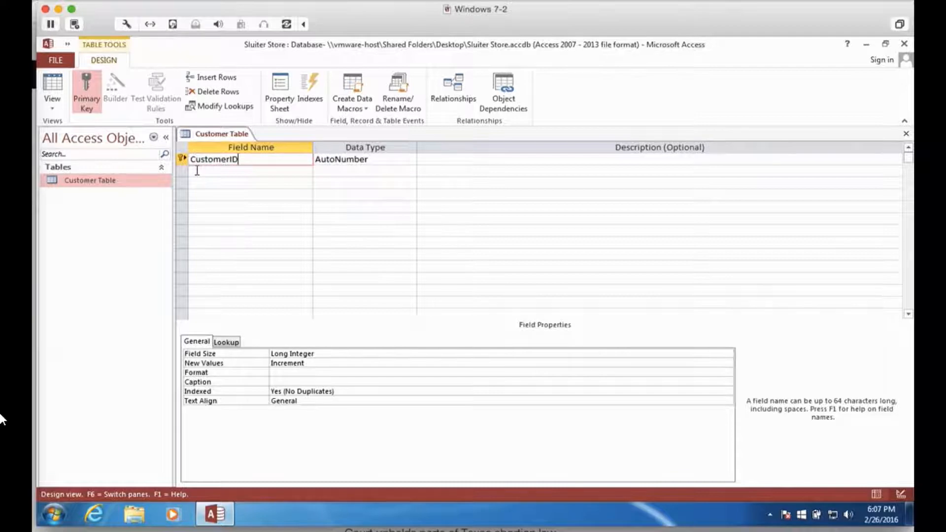
pyautogui.click(226, 171)
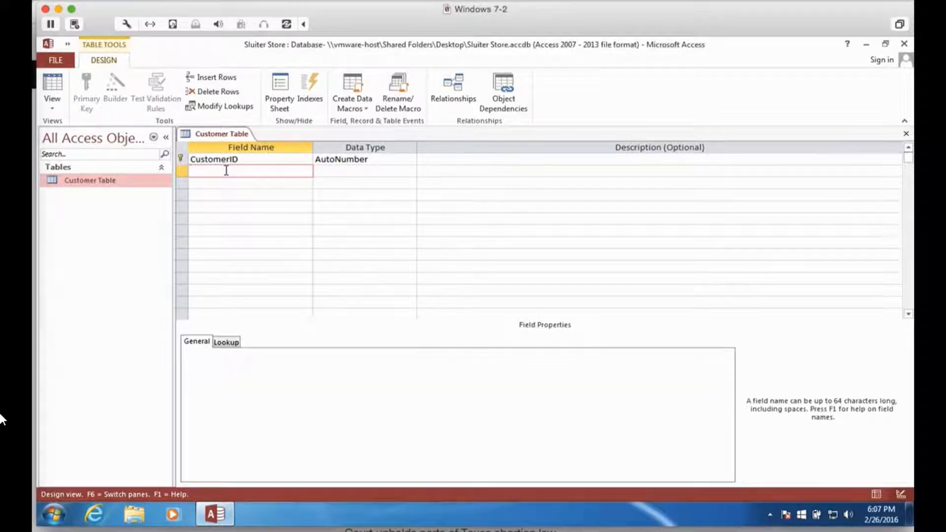
pyautogui.write('LastName')
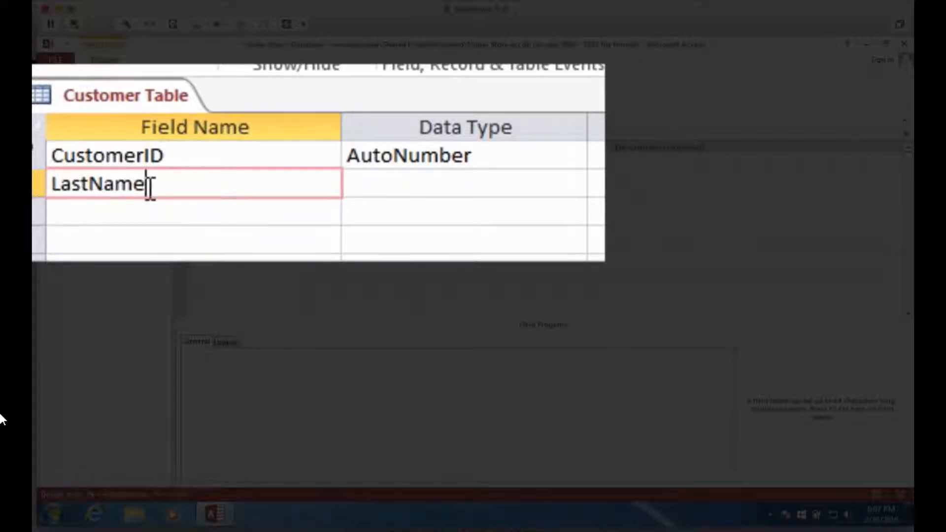
pyautogui.click(398, 187)
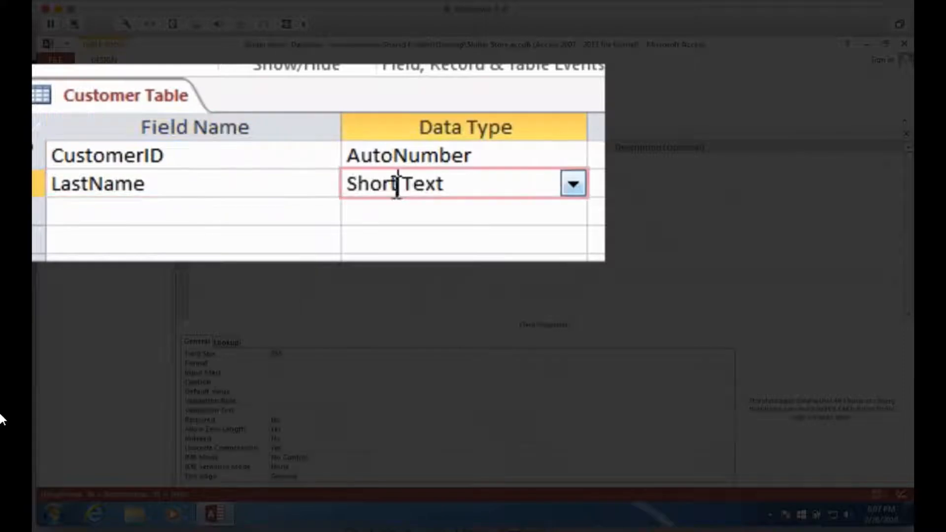
pyautogui.click(573, 185)
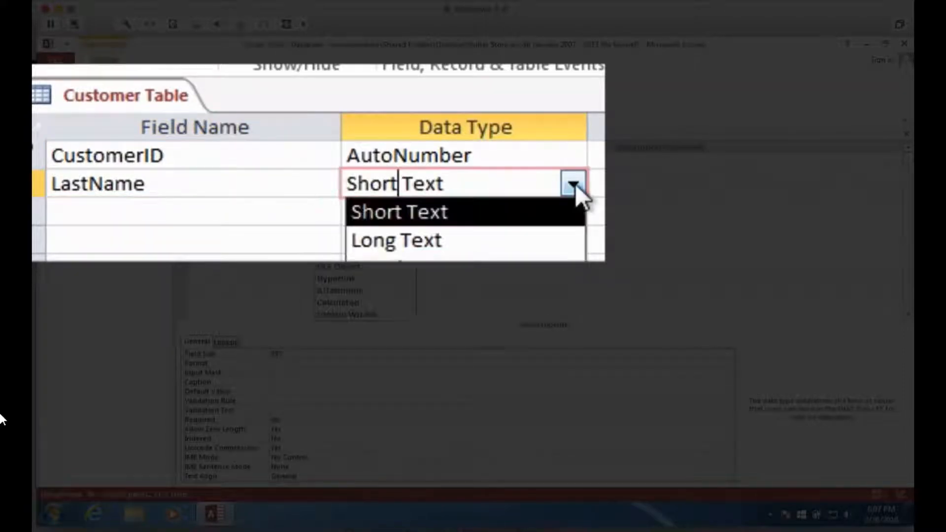
pyautogui.click(574, 185)
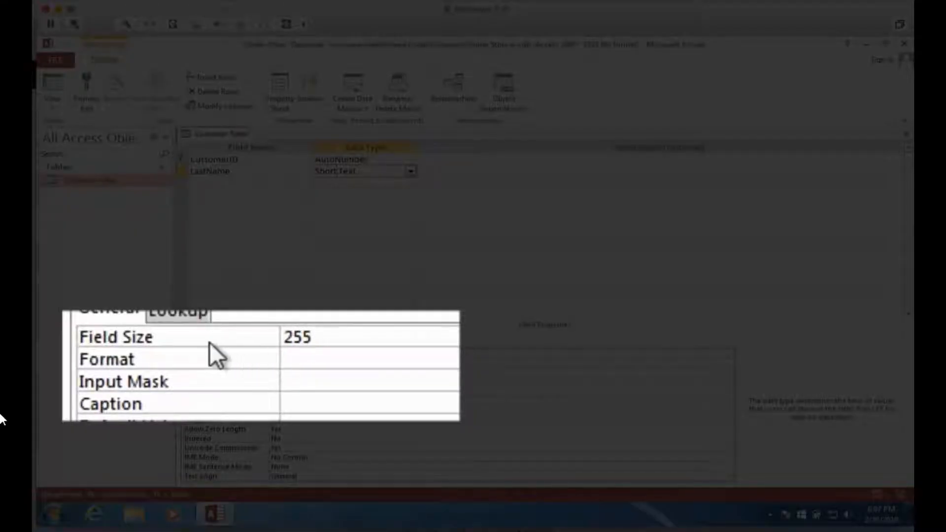
# Add the fields FirstName and StreeAddress below LastName, both with the Short Text data type.
pyautogui.click(227, 182)
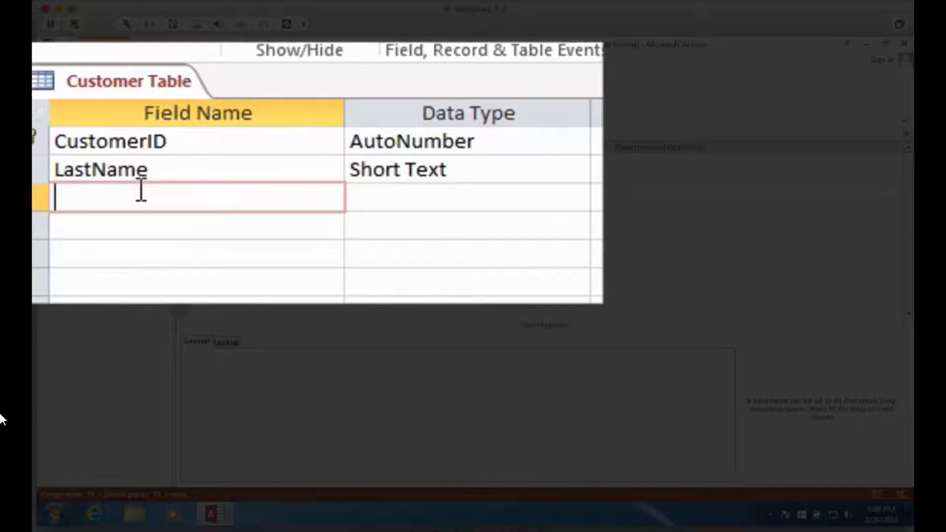
pyautogui.write('FirstName')
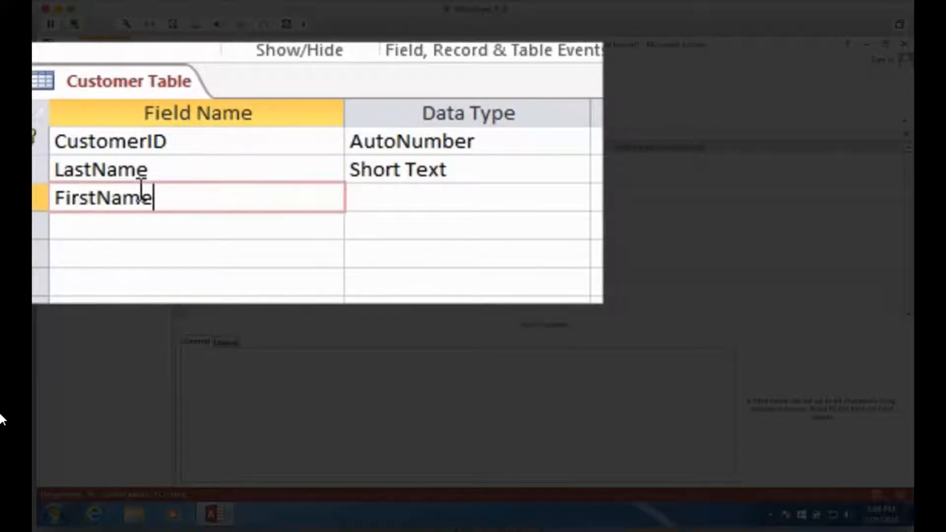
pyautogui.press('Tab')
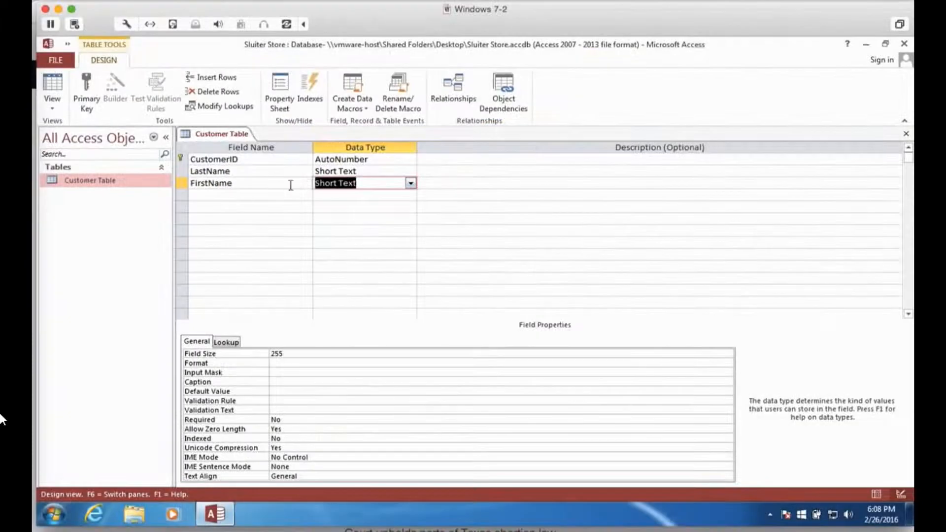
pyautogui.click(224, 197)
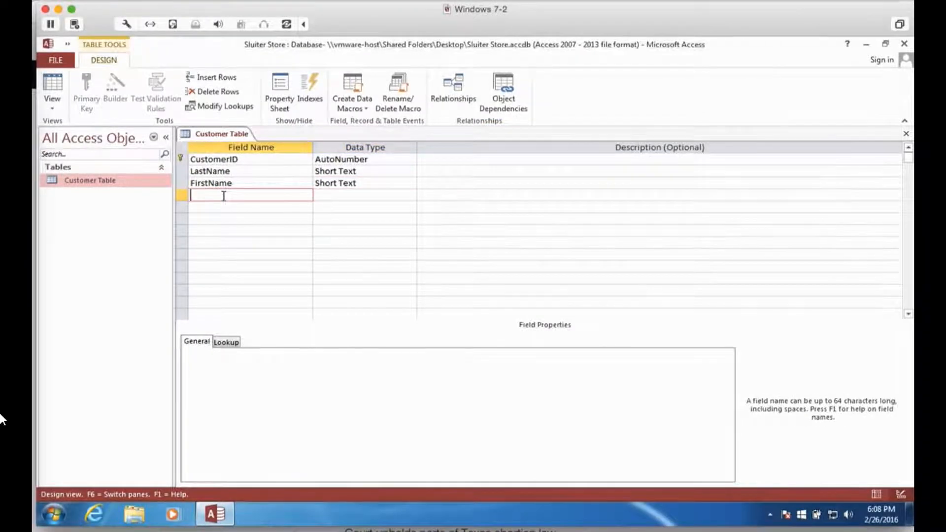
pyautogui.write('StreeAddre')
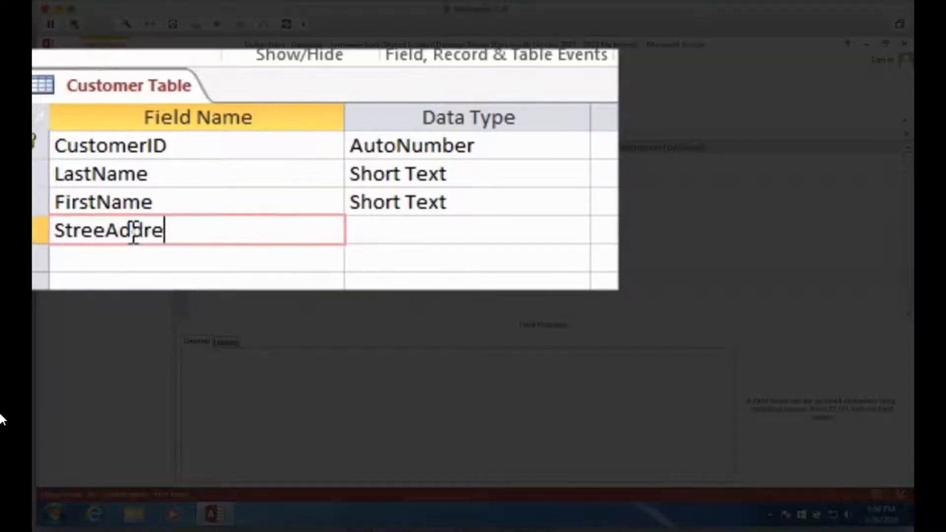
pyautogui.write('ss')
pyautogui.click(474, 229)
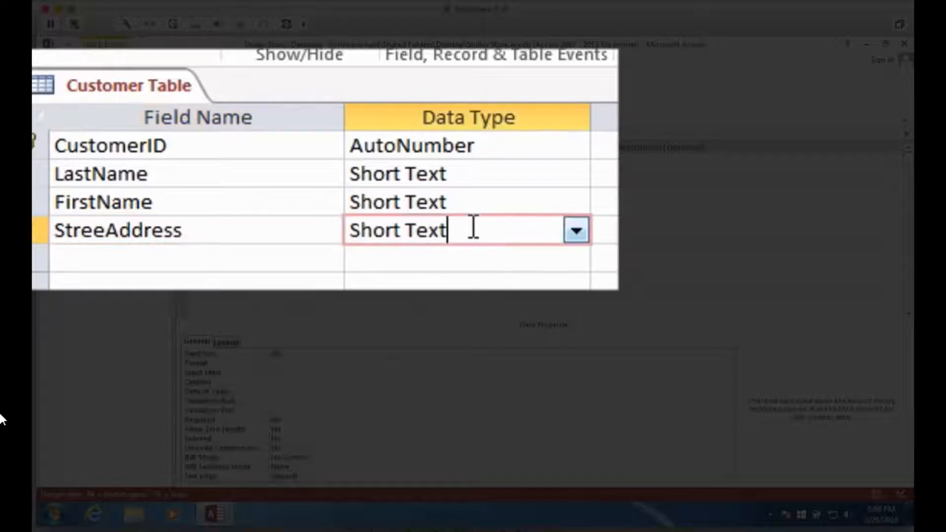
# Add the fields City and State below StreeAddress, both with the Short Text data type.
pyautogui.click(218, 206)
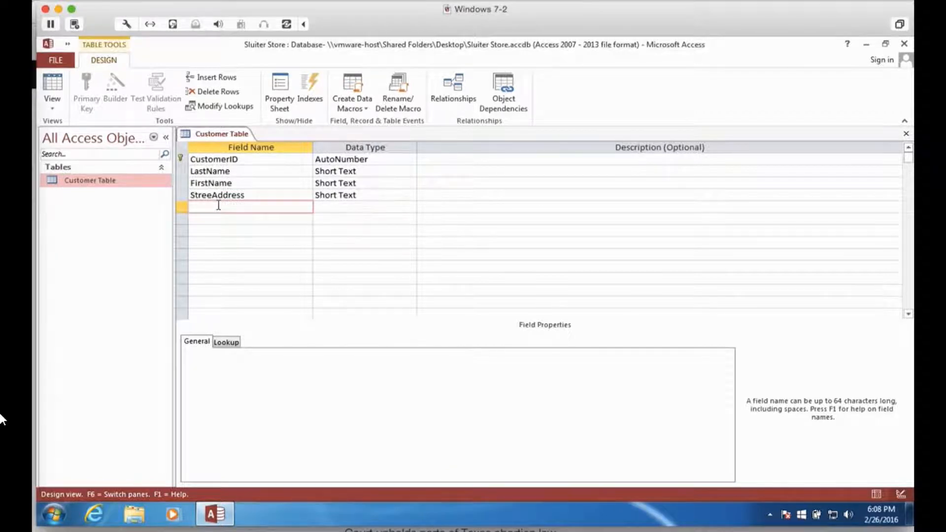
pyautogui.write('City')
pyautogui.press('Tab')
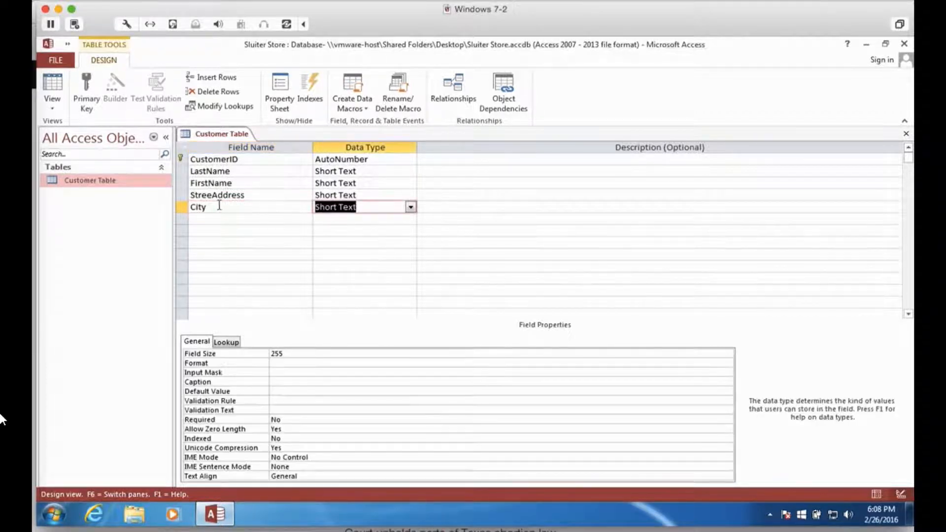
pyautogui.click(206, 219)
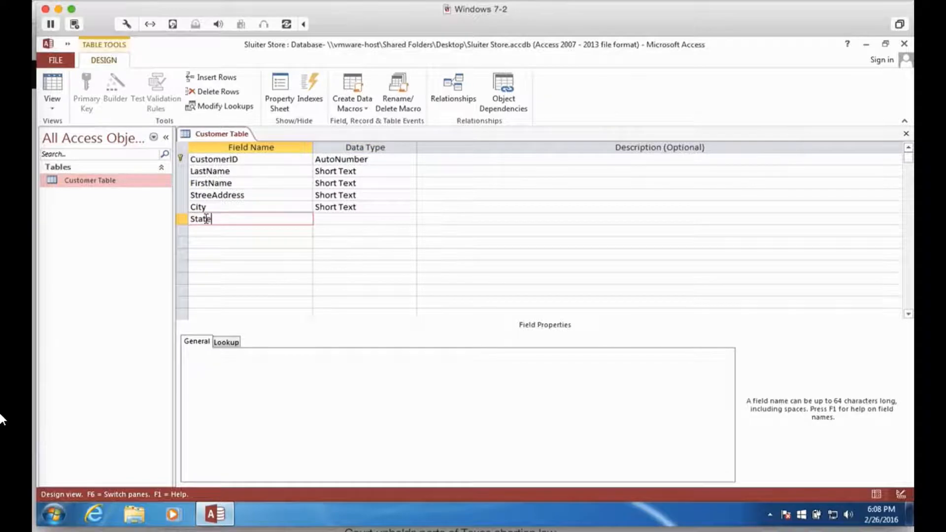
pyautogui.write('State')
pyautogui.press('Tab')
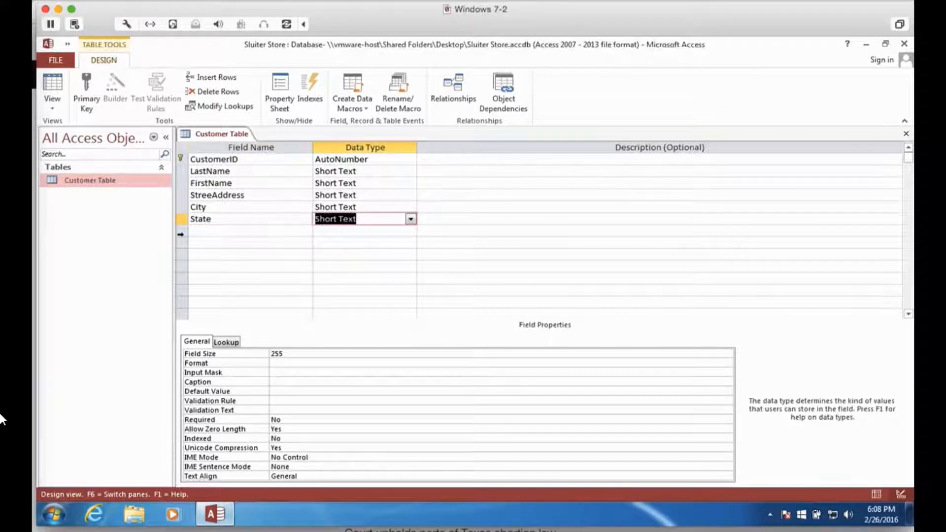
# Add a ZIP field with the Short Text data type below State.
pyautogui.click(194, 230)
pyautogui.write('Z')
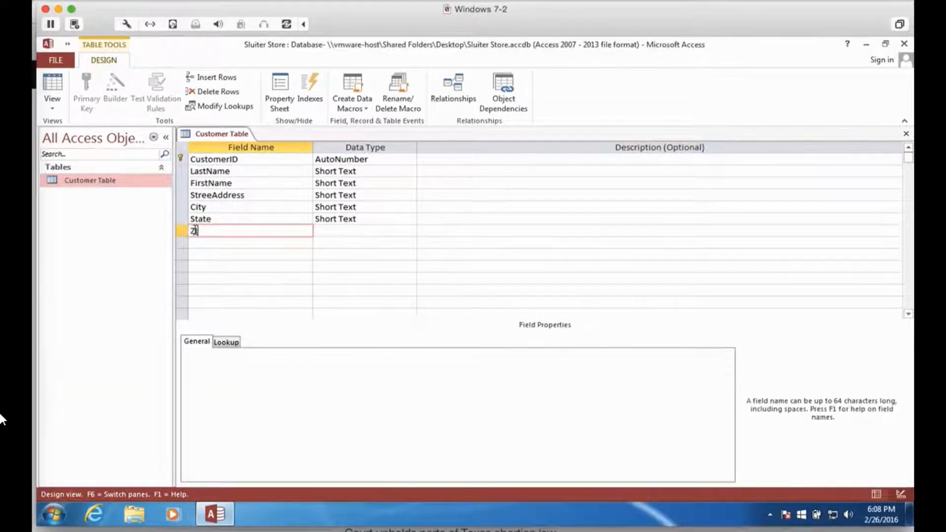
pyautogui.write('IP')
pyautogui.press('Tab')
pyautogui.click(241, 231)
pyautogui.click(361, 233)
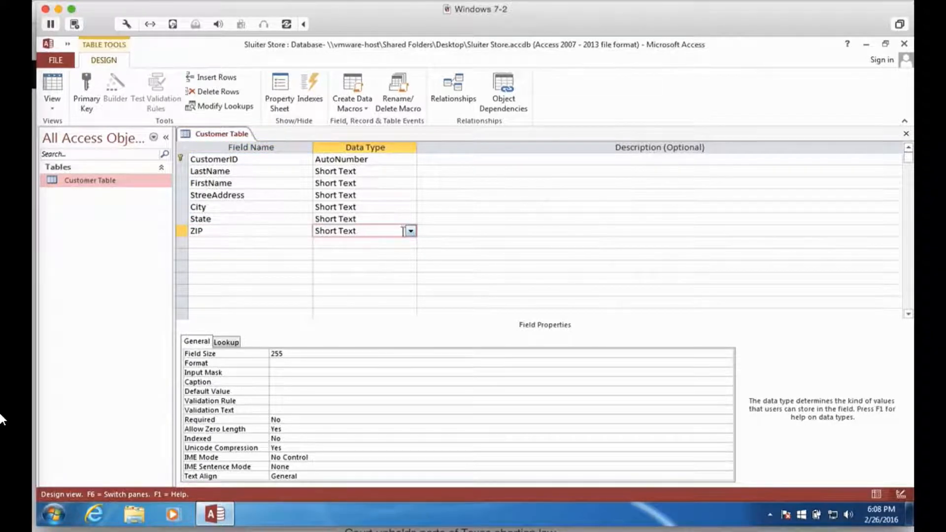
# Add a CustomerSince field with the Date/Time data type below ZIP.
pyautogui.click(211, 244)
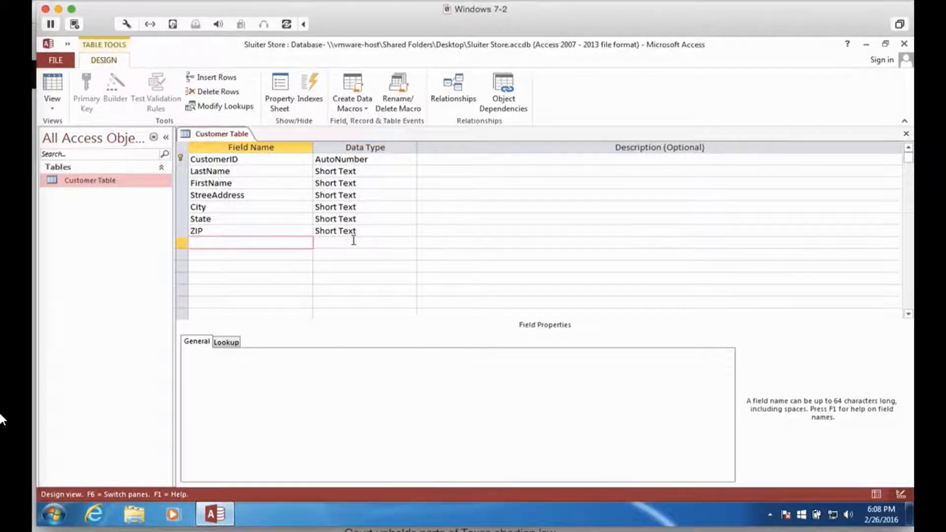
pyautogui.click(353, 240)
pyautogui.click(205, 240)
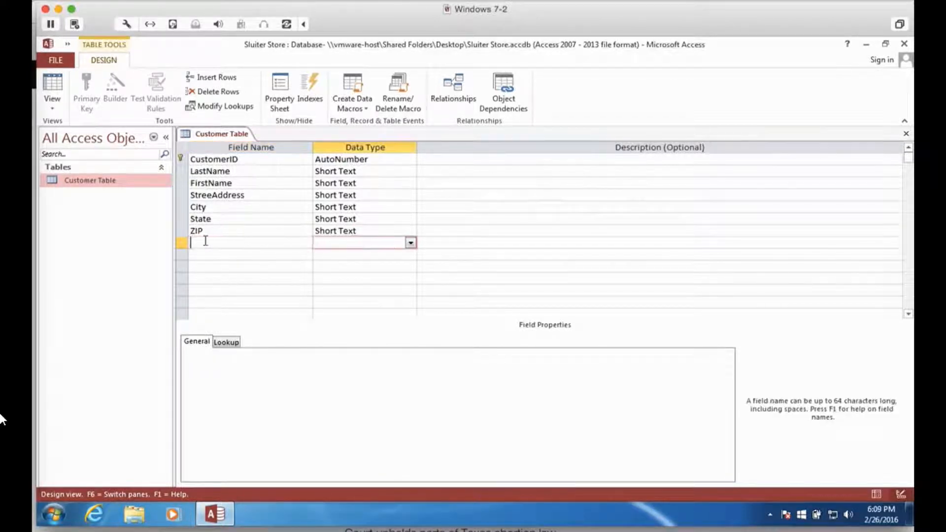
pyautogui.click(351, 240)
pyautogui.click(411, 242)
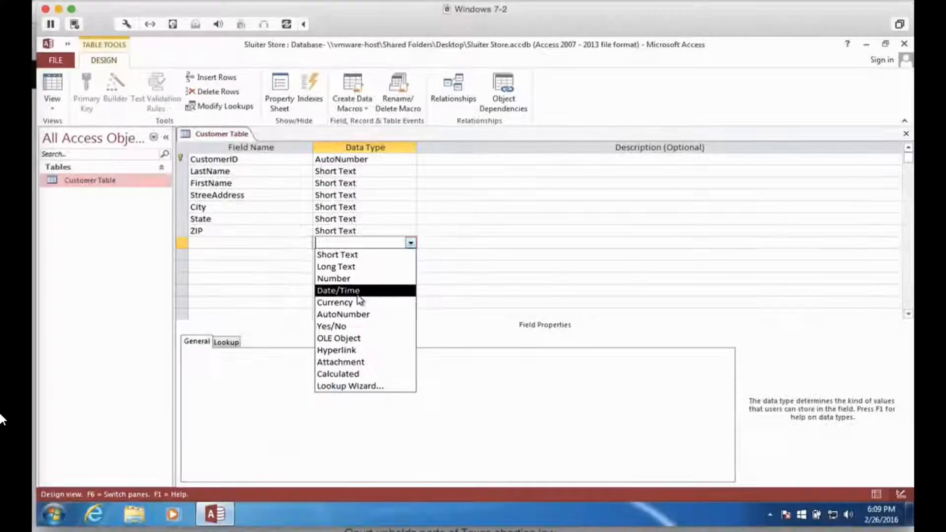
pyautogui.click(358, 293)
pyautogui.click(245, 246)
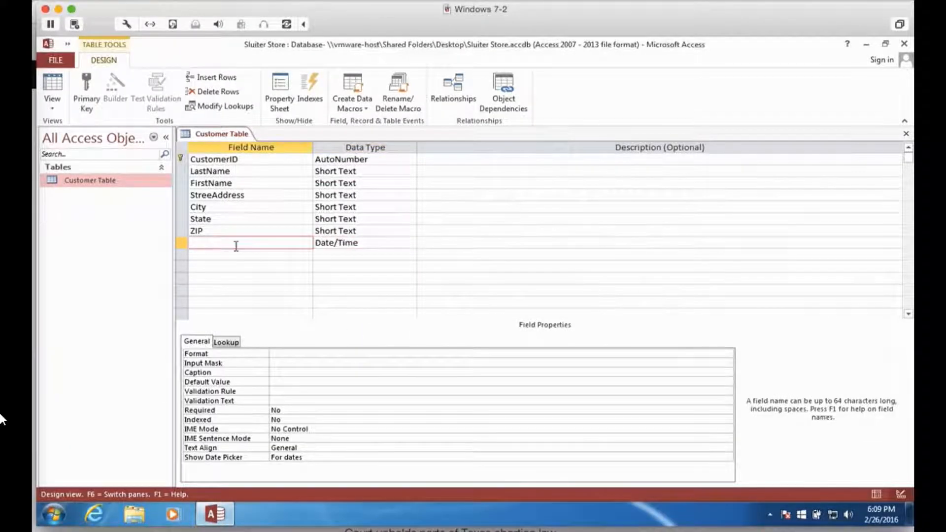
pyautogui.write('CustomerSince')
pyautogui.press('Tab')
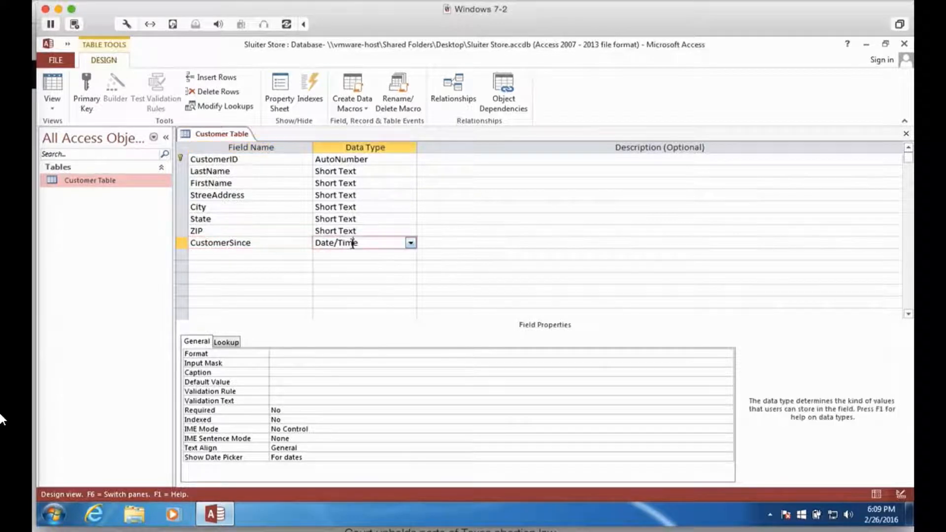
# Add a FreeShippingStatus field with the Yes/No data type below CustomerSince.
pyautogui.click(240, 254)
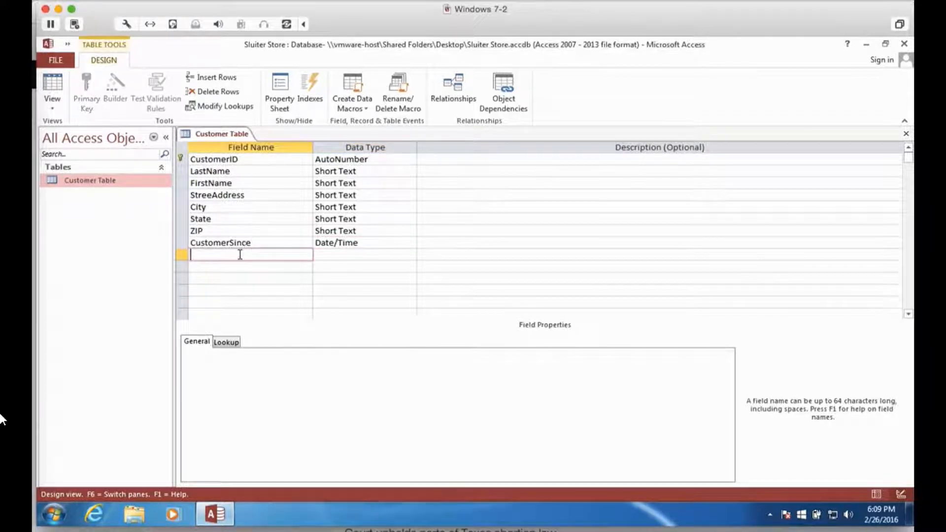
pyautogui.click(332, 254)
pyautogui.click(411, 255)
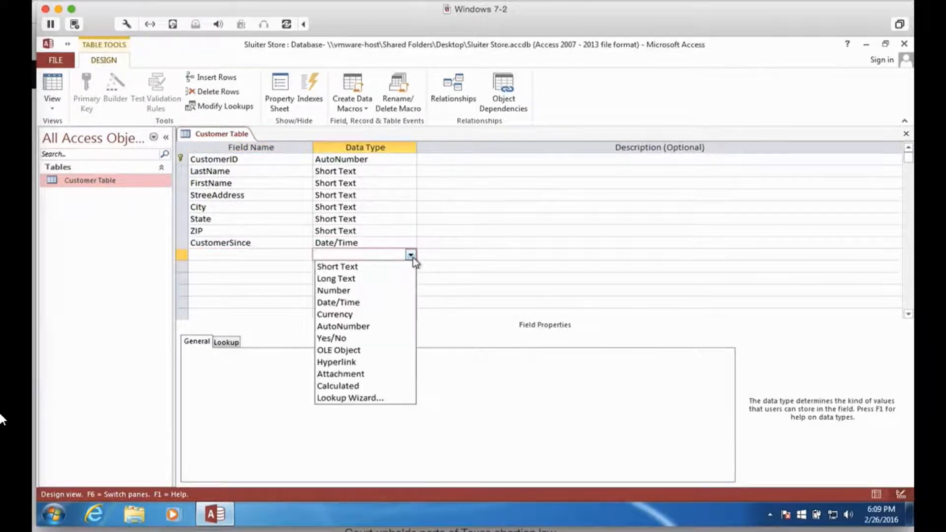
pyautogui.click(357, 344)
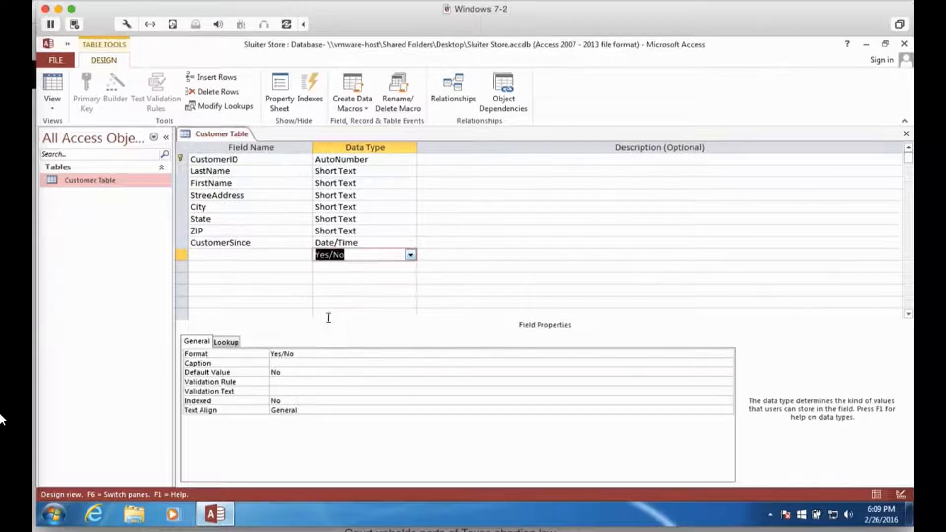
pyautogui.click(228, 252)
pyautogui.write('Fre')
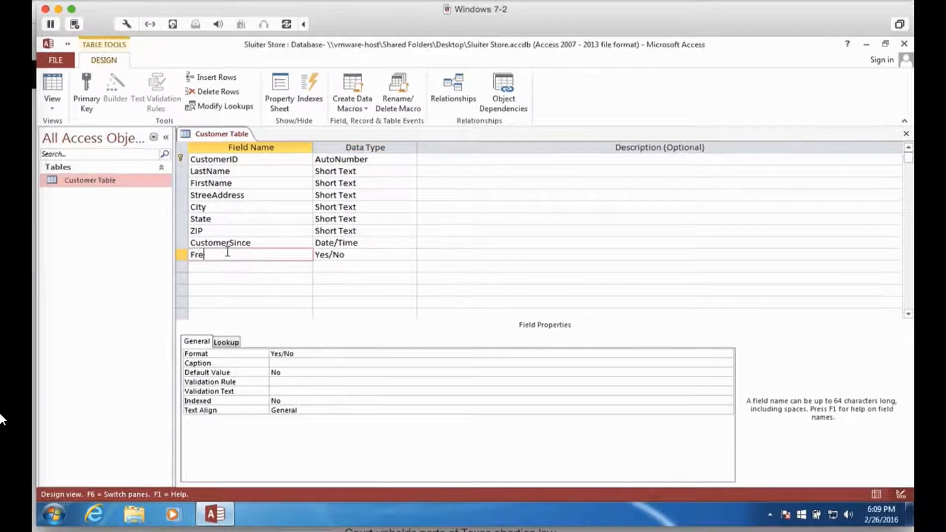
pyautogui.write('eShippingSt')
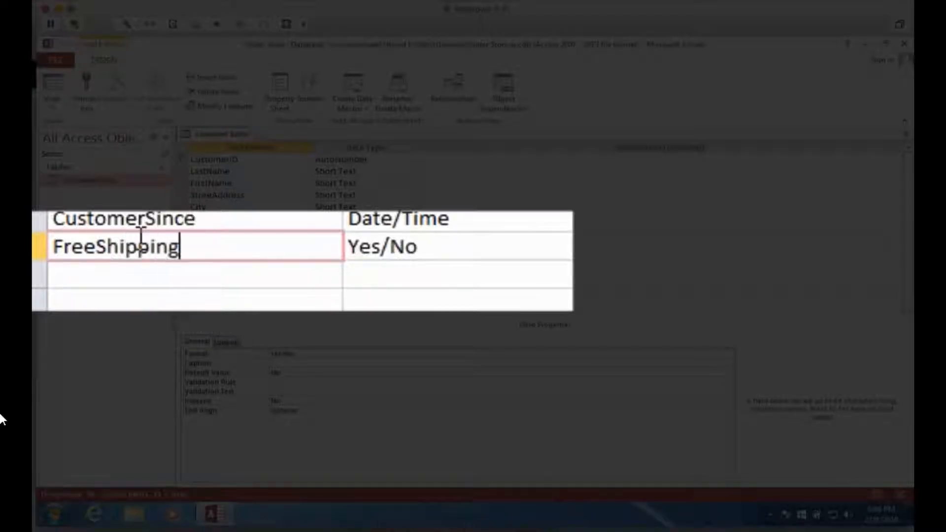
pyautogui.write('atus')
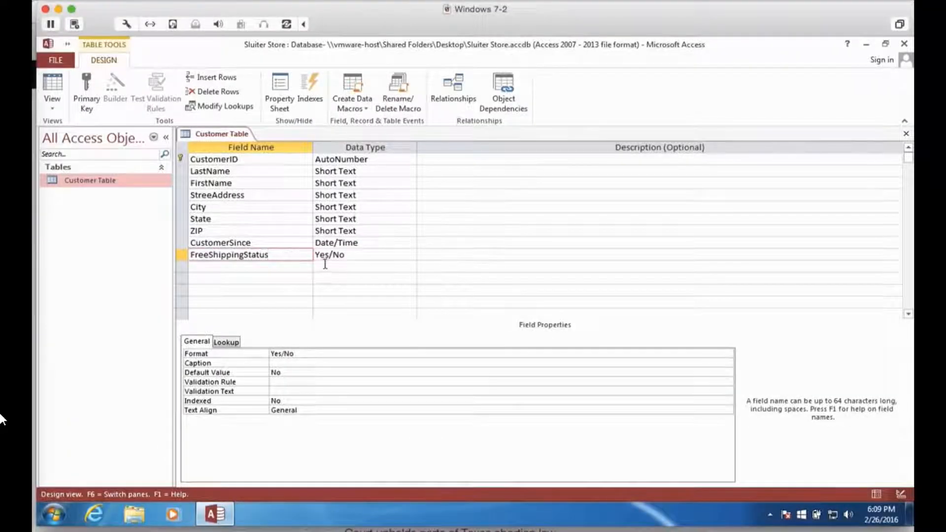
pyautogui.click(325, 265)
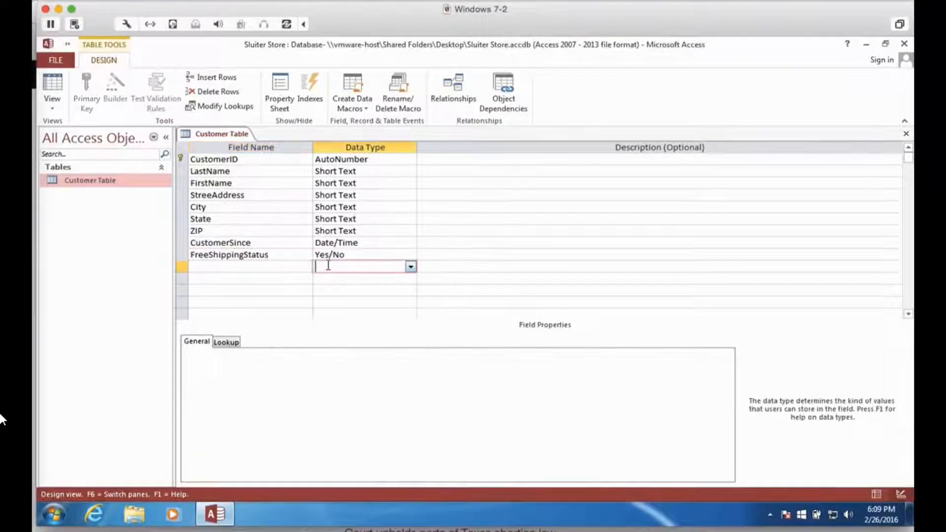
pyautogui.click(411, 268)
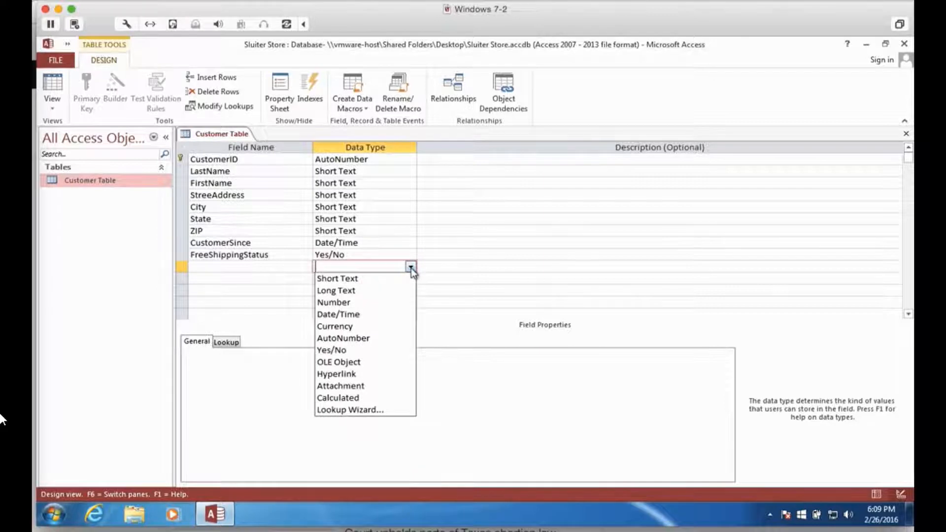
pyautogui.click(237, 266)
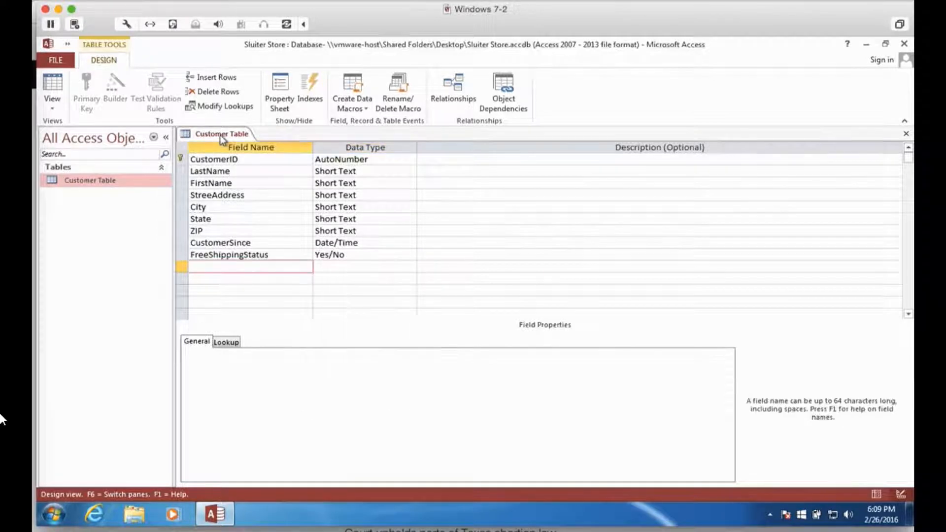
# Save the Customer Table design and switch the table to Datasheet View.
pyautogui.rightClick(220, 137)
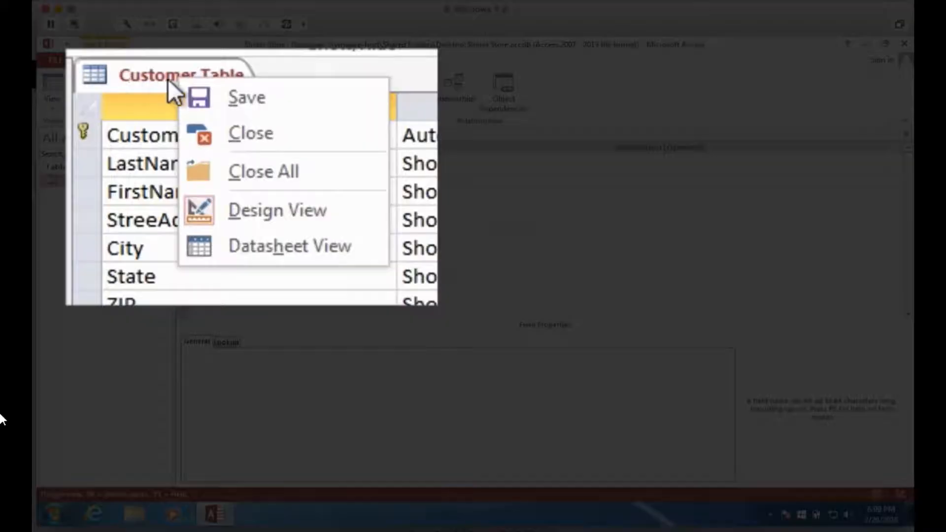
pyautogui.click(241, 93)
pyautogui.rightClick(202, 74)
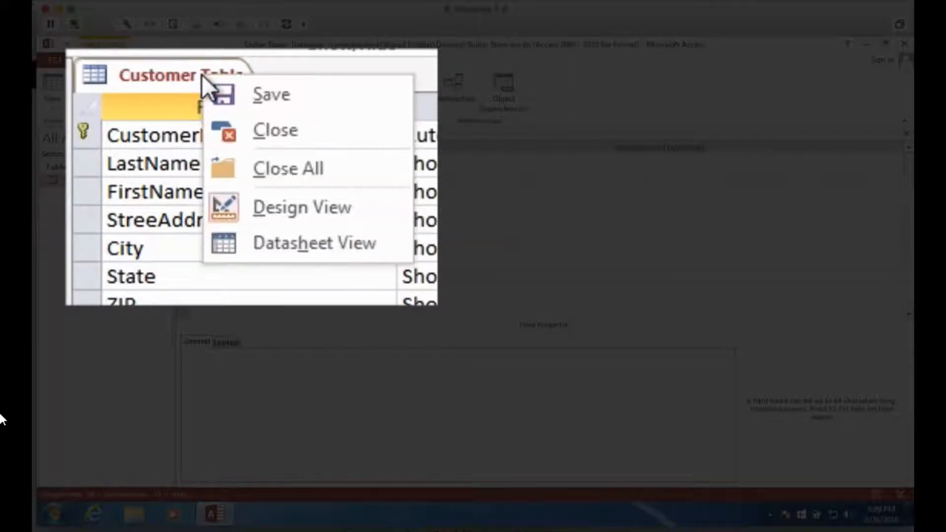
pyautogui.click(263, 241)
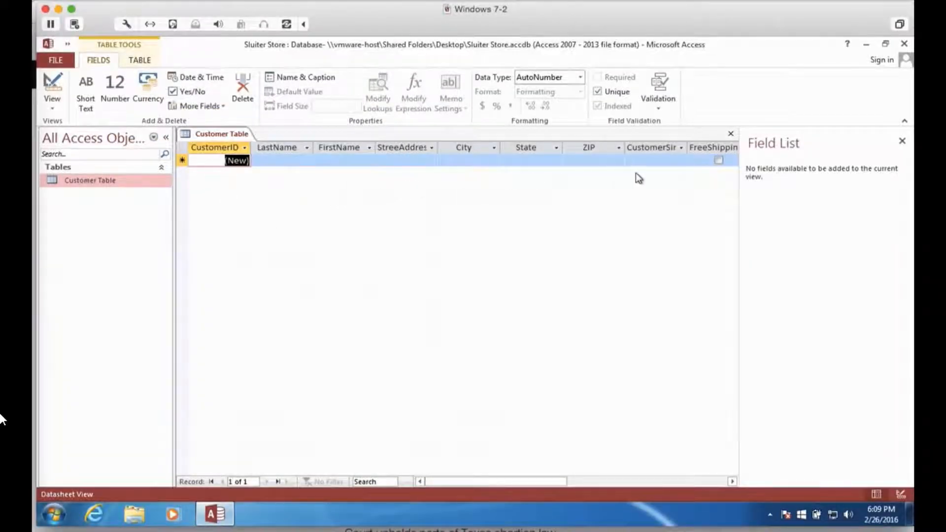
# Start the first customer record by entering the customer's last name, first name and street address.
pyautogui.click(274, 161)
pyautogui.write('S')
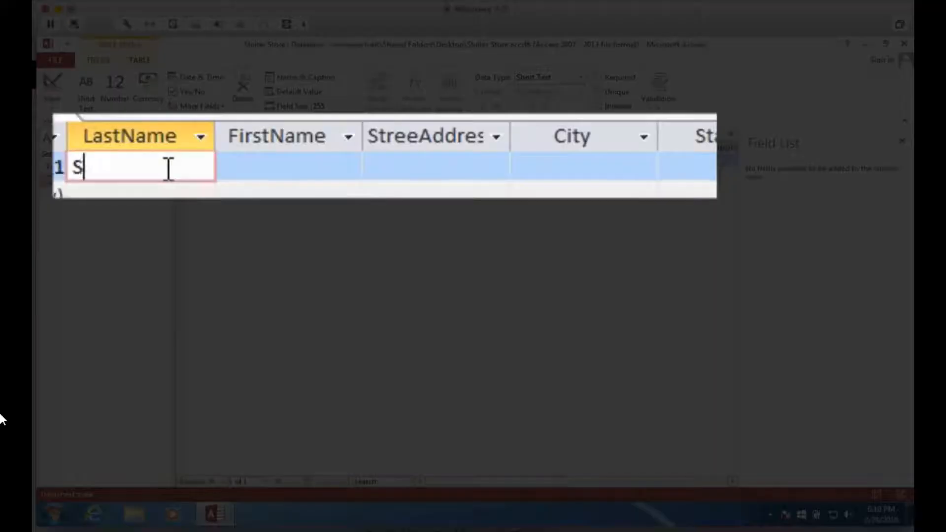
pyautogui.write('mith')
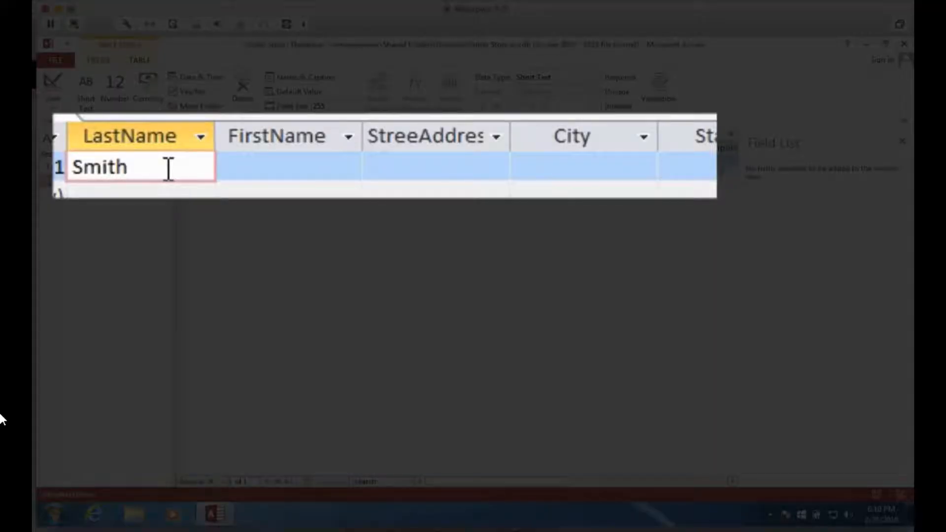
pyautogui.click(247, 163)
pyautogui.write('Jim')
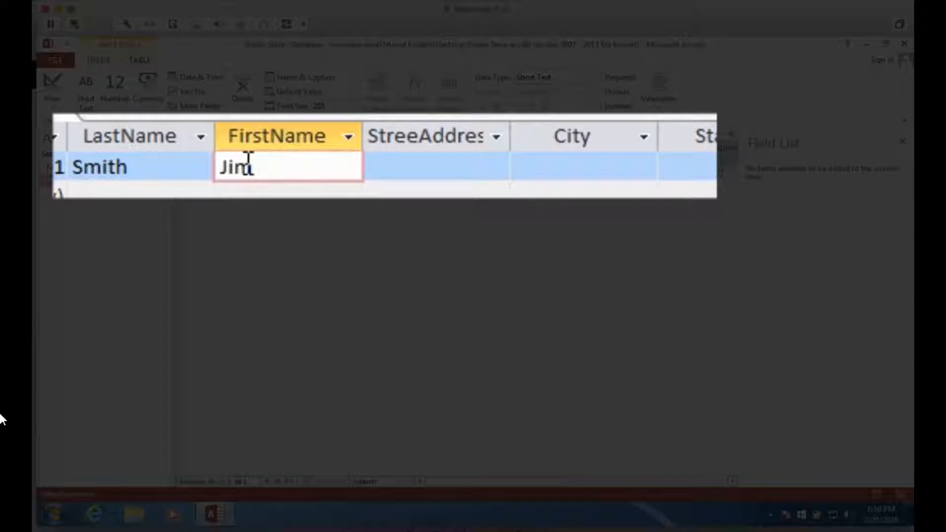
pyautogui.click(427, 164)
pyautogui.write('12')
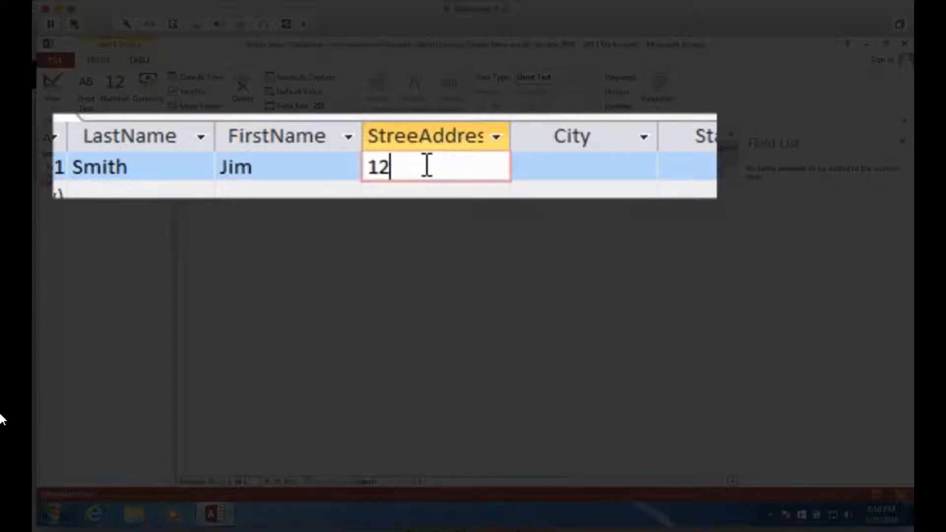
pyautogui.write('3 Main St')
pyautogui.press('Tab')
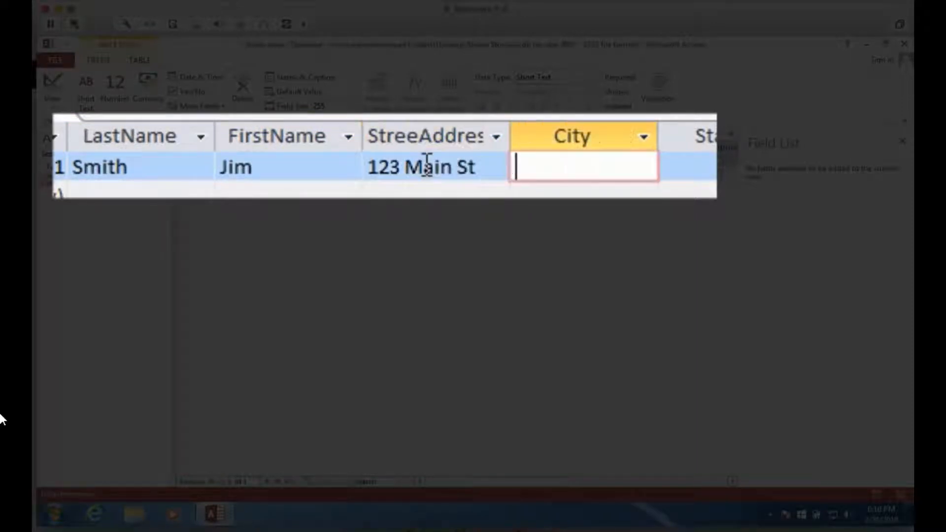
# Fill in the city, state and ZIP code of the first customer record.
pyautogui.write('Phoenix')
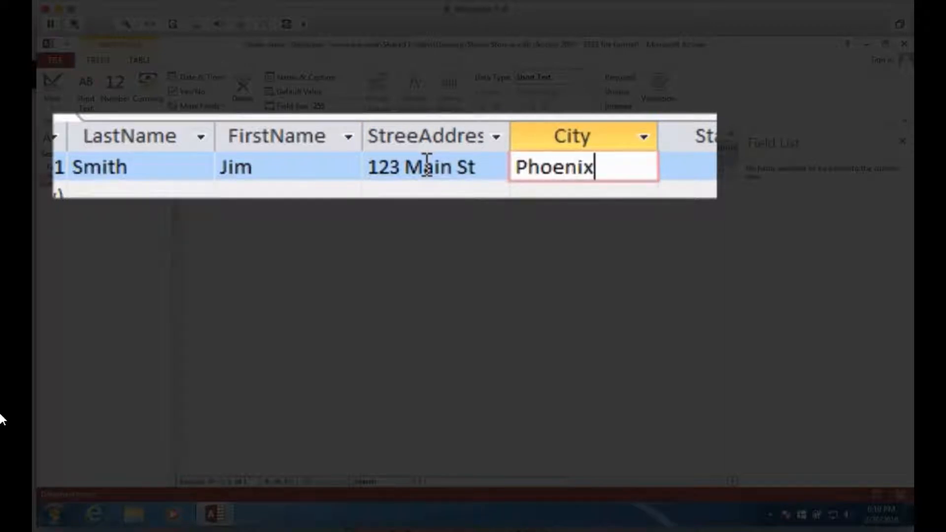
pyautogui.press('Tab')
pyautogui.write('AZ')
pyautogui.press('Tab')
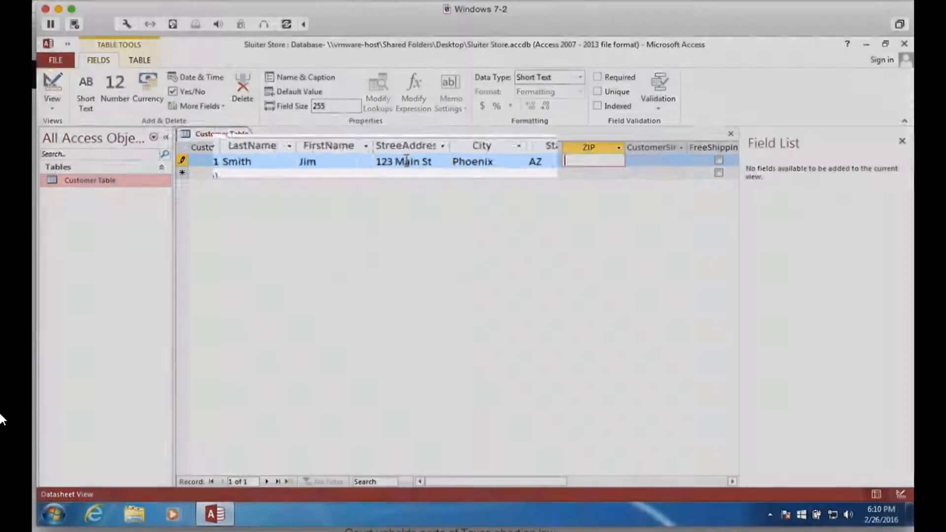
pyautogui.write('85087')
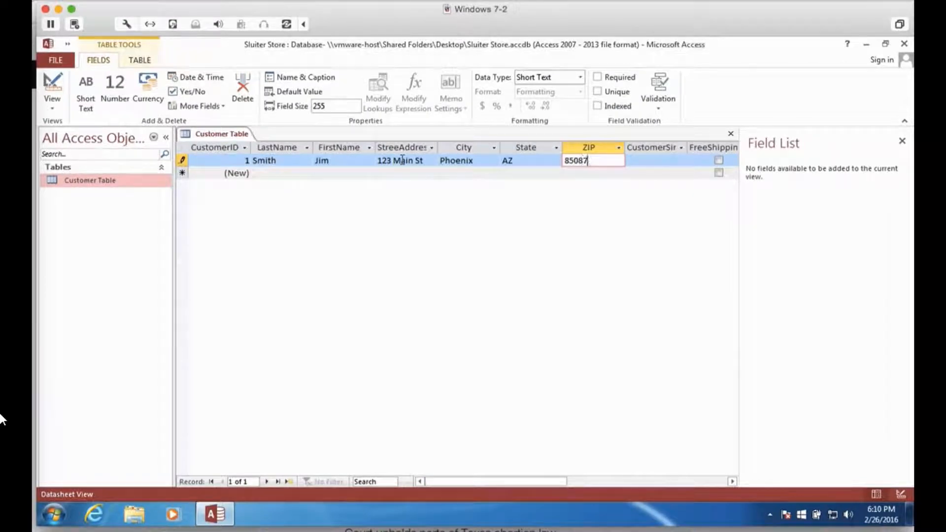
pyautogui.press('Tab')
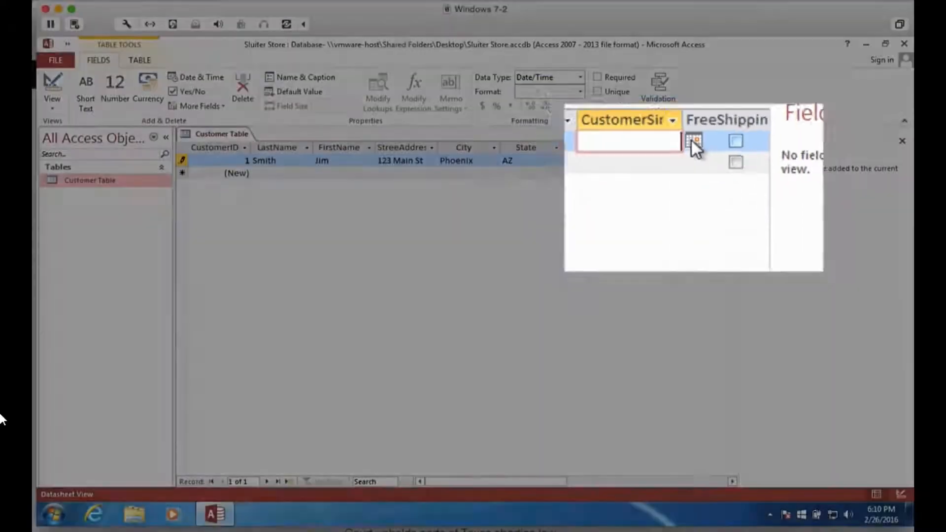
# Set the first record's CustomerSince date to 2/15/2016 and mark its FreeShippingStatus as Yes.
pyautogui.click(694, 159)
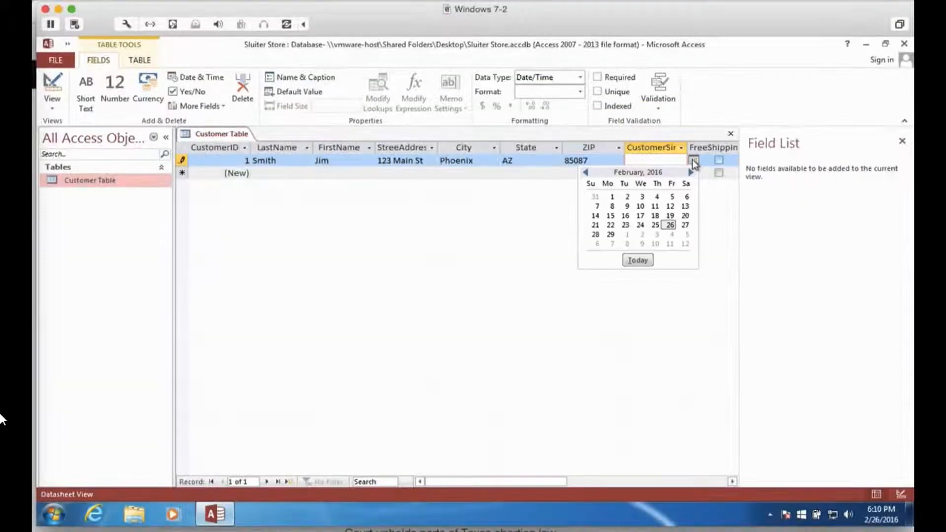
pyautogui.click(613, 216)
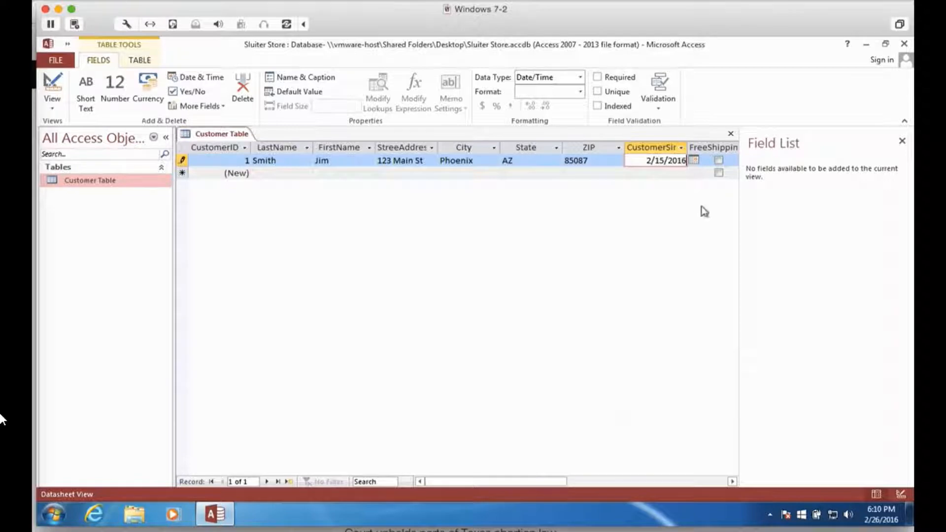
pyautogui.moveTo(544, 485); pyautogui.dragTo(590, 481)
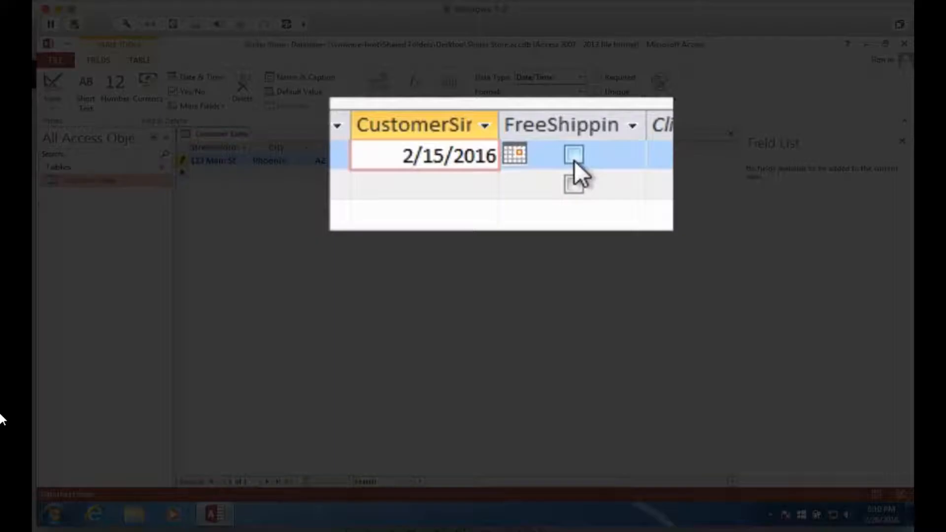
pyautogui.click(531, 161)
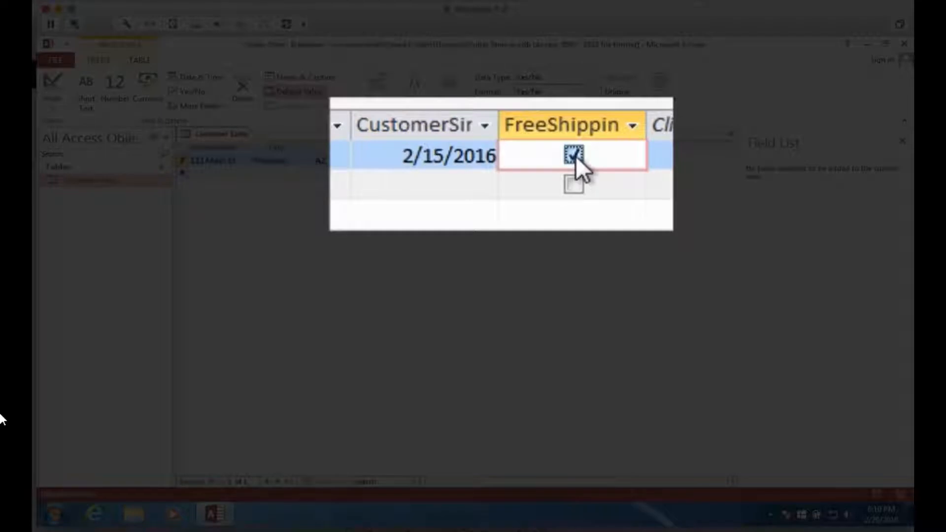
# Widen the FreeShippingStatus column to fit its full heading and tick the first record's free shipping value again.
pyautogui.moveTo(563, 147); pyautogui.dragTo(604, 148)
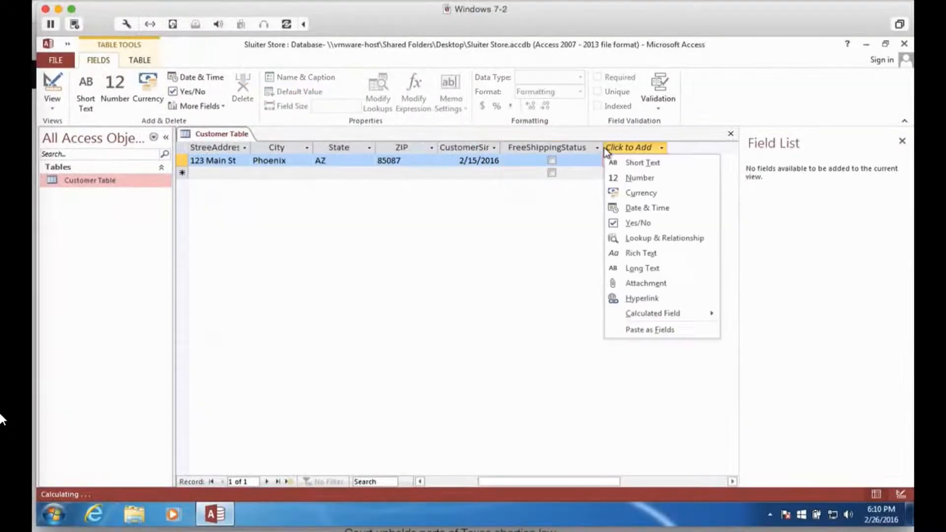
pyautogui.press('Escape')
pyautogui.click(551, 160)
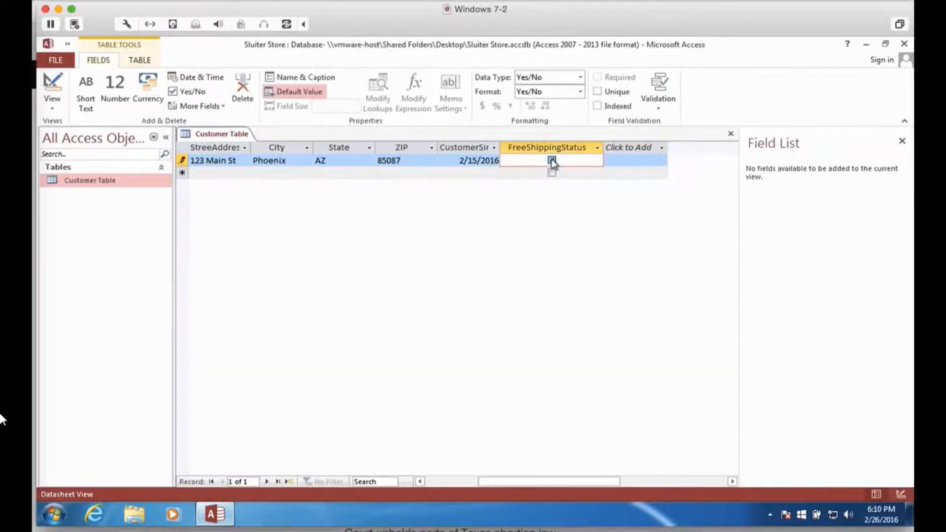
pyautogui.moveTo(491, 477); pyautogui.dragTo(443, 481)
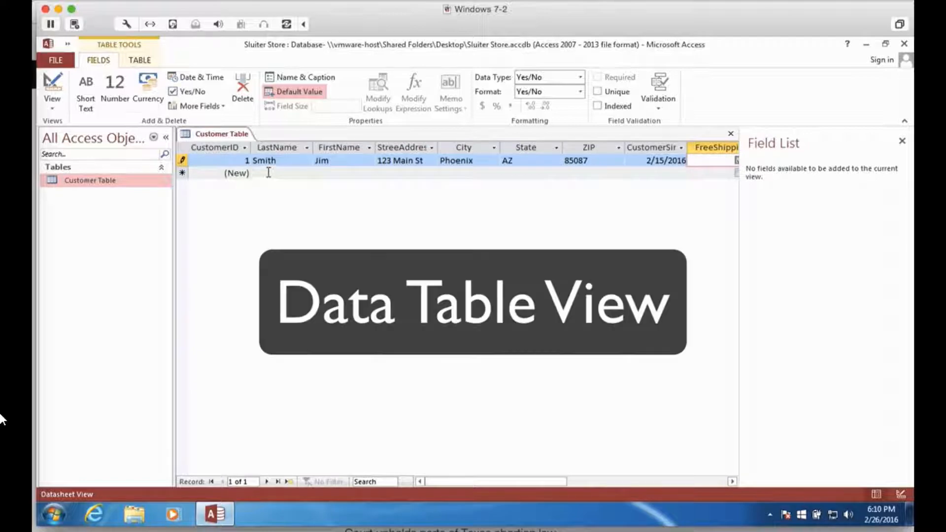
# Turn on FreeShippingStatus for the customer records with CustomerID 13 and 15.
pyautogui.click(265, 172)
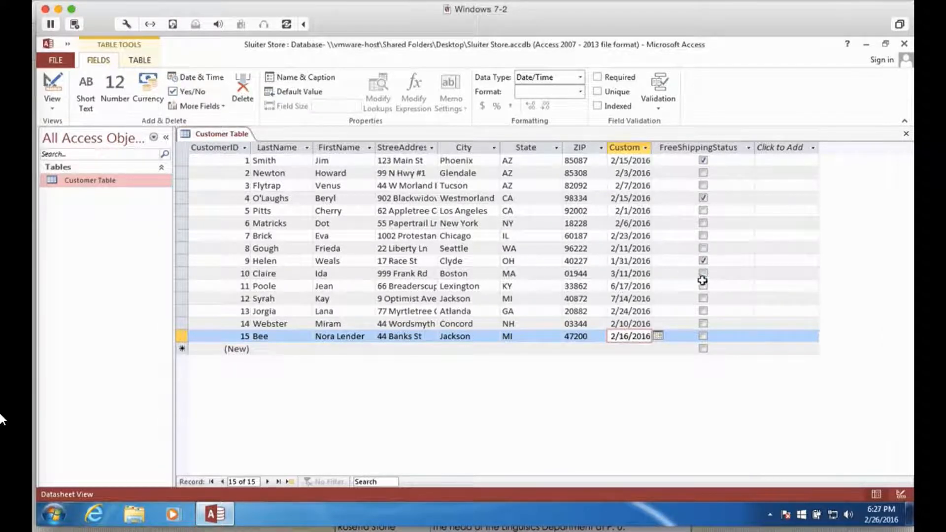
pyautogui.click(703, 311)
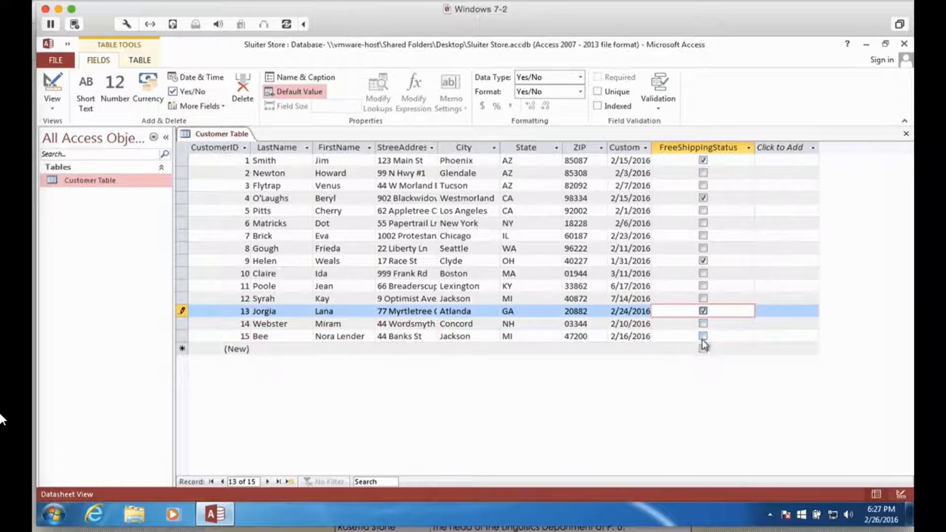
pyautogui.click(704, 337)
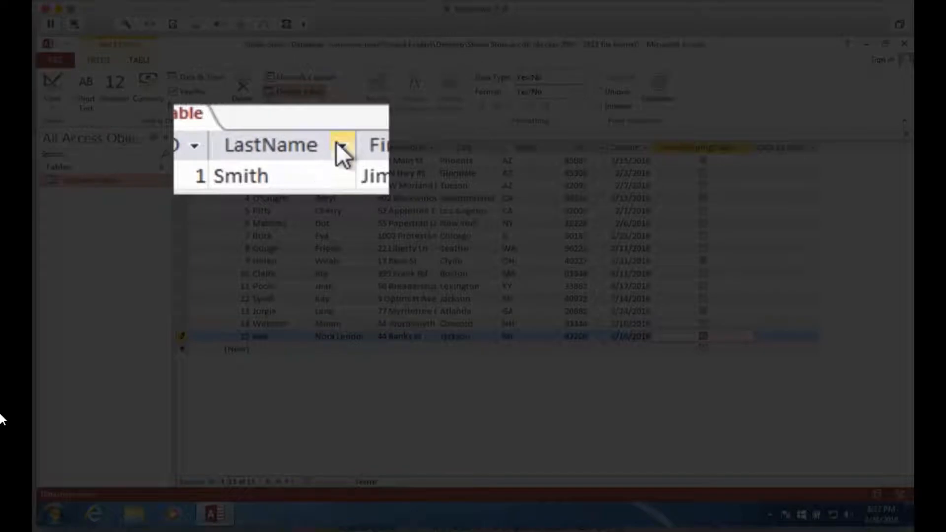
# Sort the records by LastName from A to Z, and then reverse the order to Z to A.
pyautogui.click(339, 145)
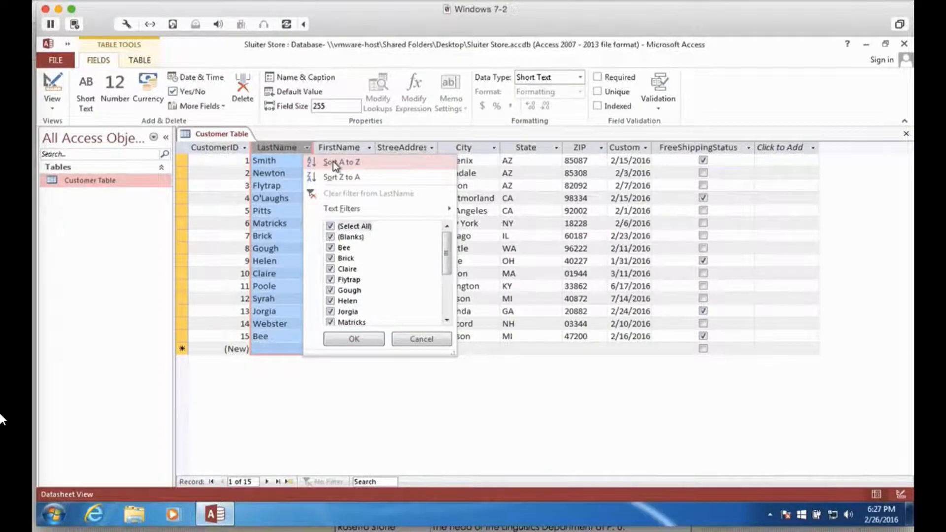
pyautogui.click(333, 161)
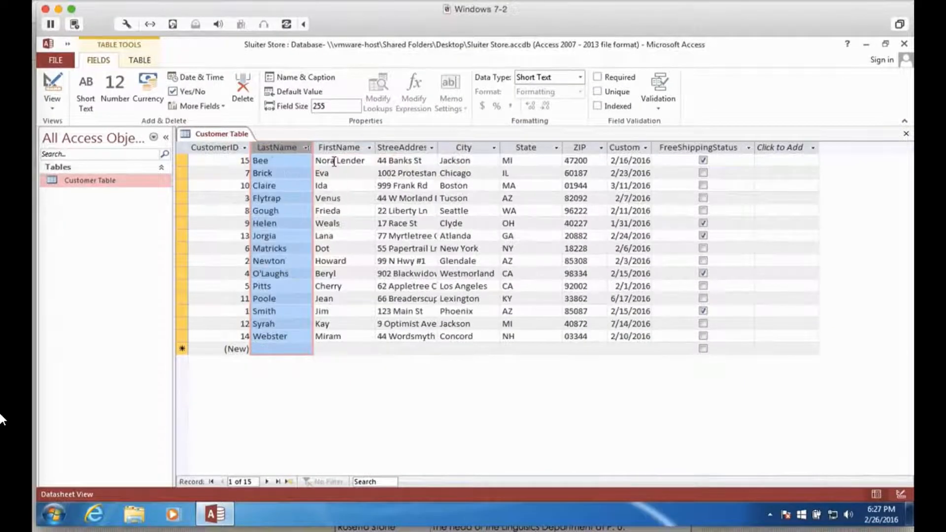
pyautogui.click(308, 150)
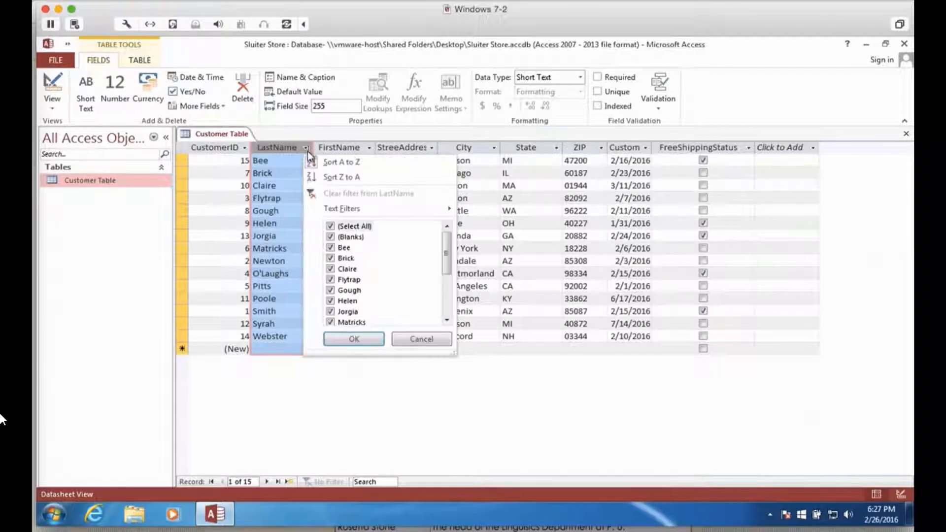
pyautogui.click(327, 177)
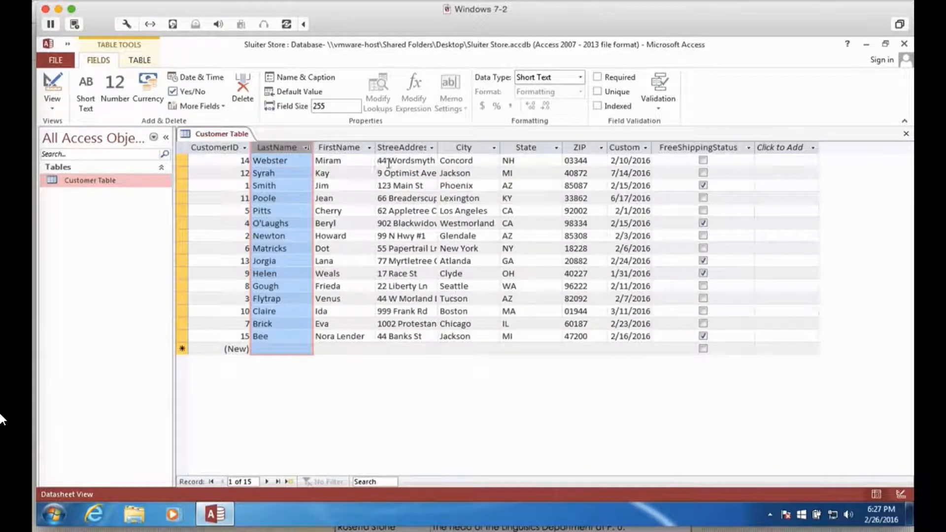
# Sort the records by City from A to Z and by CustomerSince from oldest to newest.
pyautogui.click(493, 148)
pyautogui.click(510, 161)
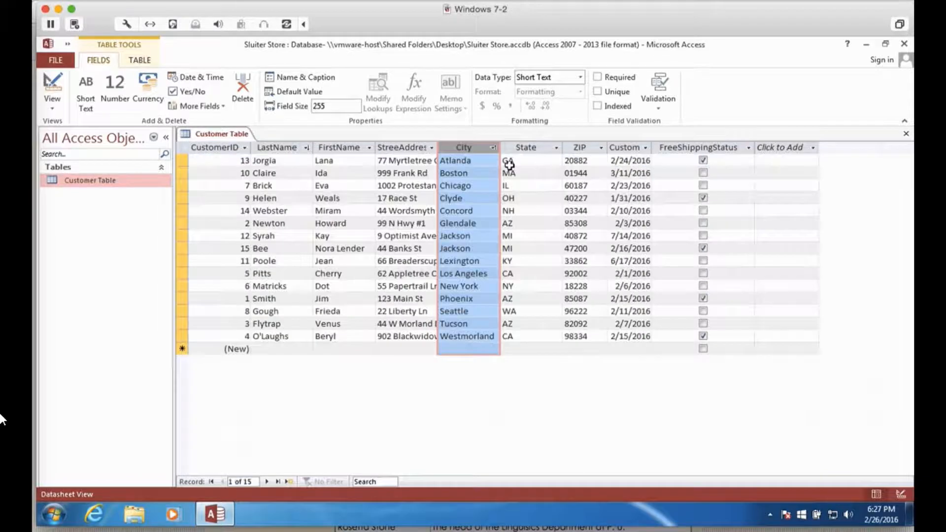
pyautogui.click(626, 149)
pyautogui.click(644, 148)
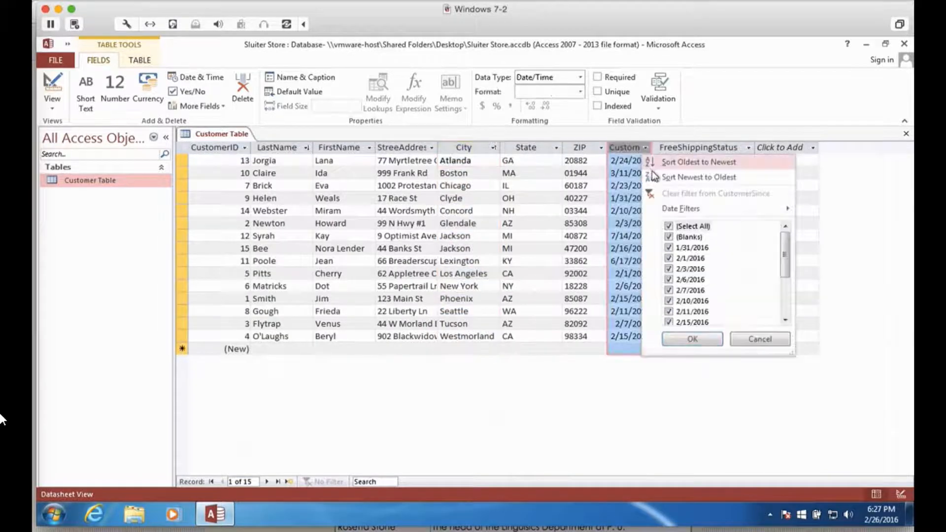
pyautogui.click(667, 165)
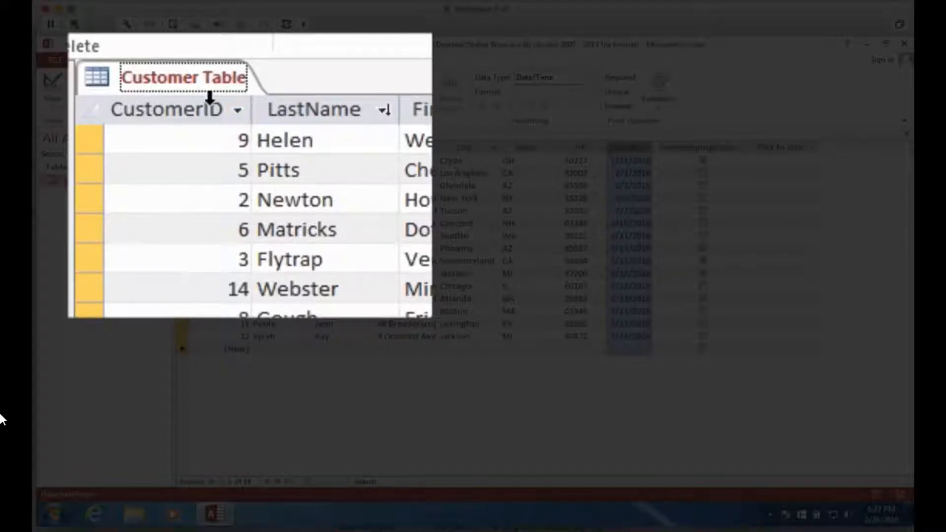
# Close the Customer Table and reopen it in Datasheet View.
pyautogui.rightClick(190, 85)
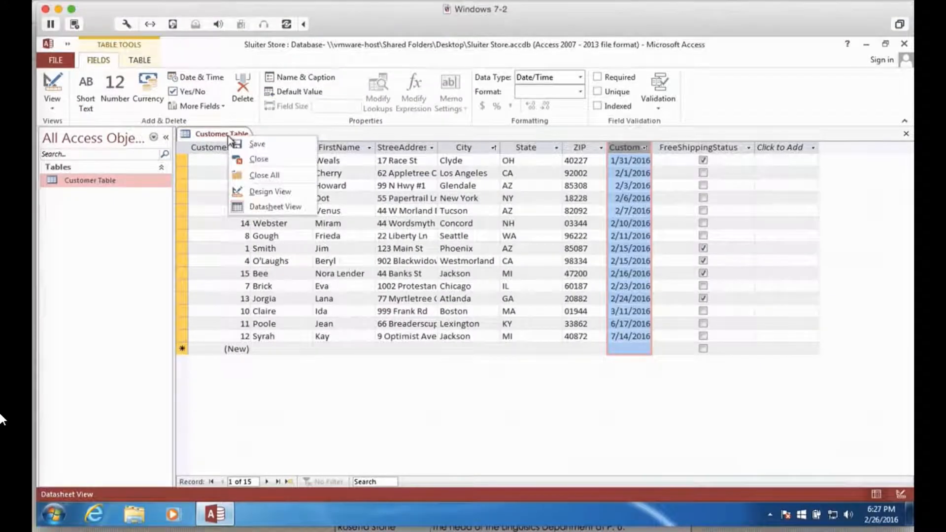
pyautogui.click(241, 159)
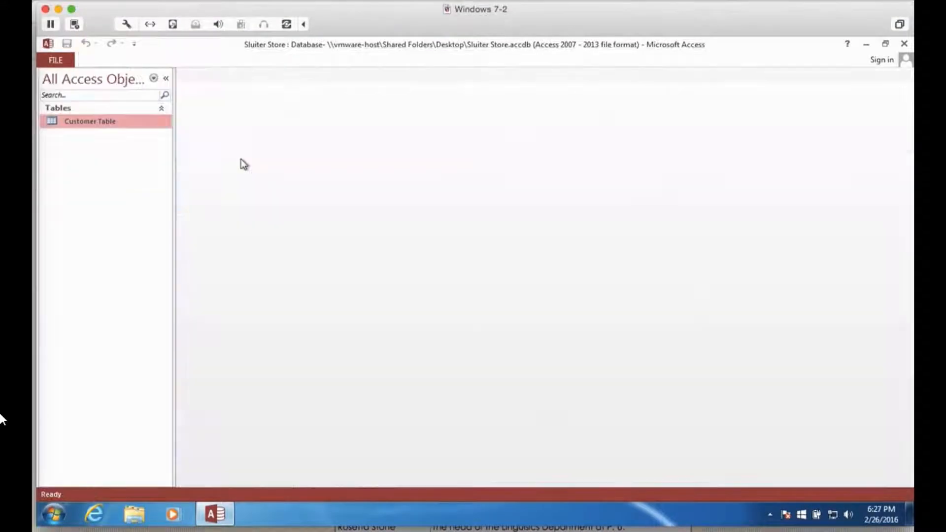
pyautogui.doubleClick(106, 125)
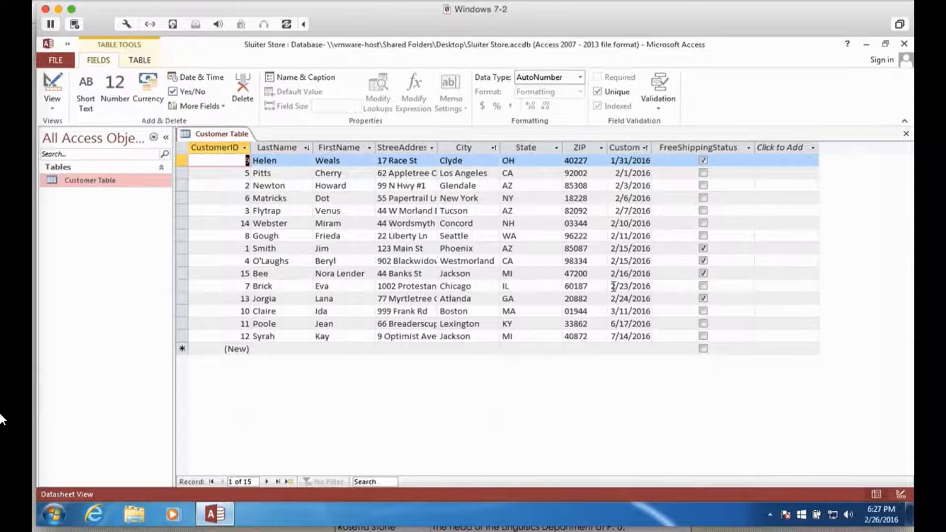
# Delete the whole customer record with CustomerID 2 from the Customer Table.
pyautogui.click(278, 198)
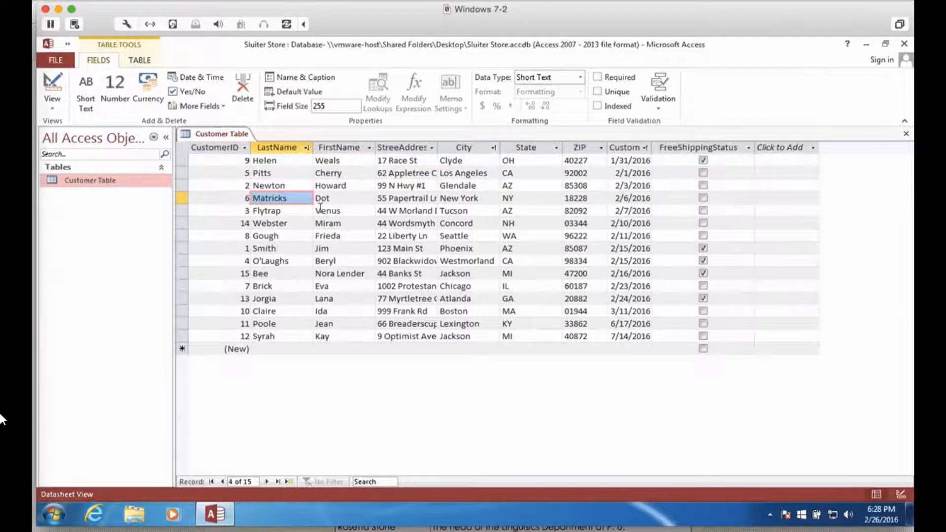
pyautogui.click(272, 185)
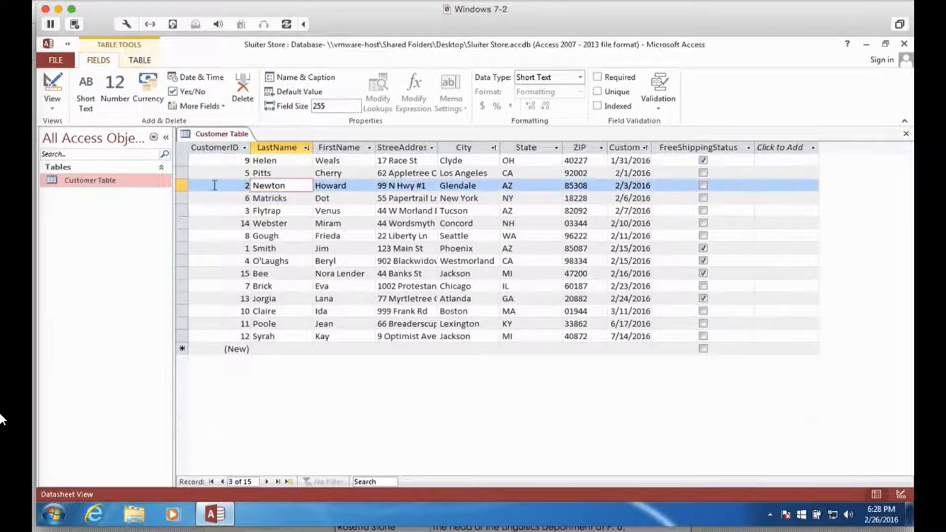
pyautogui.click(180, 185)
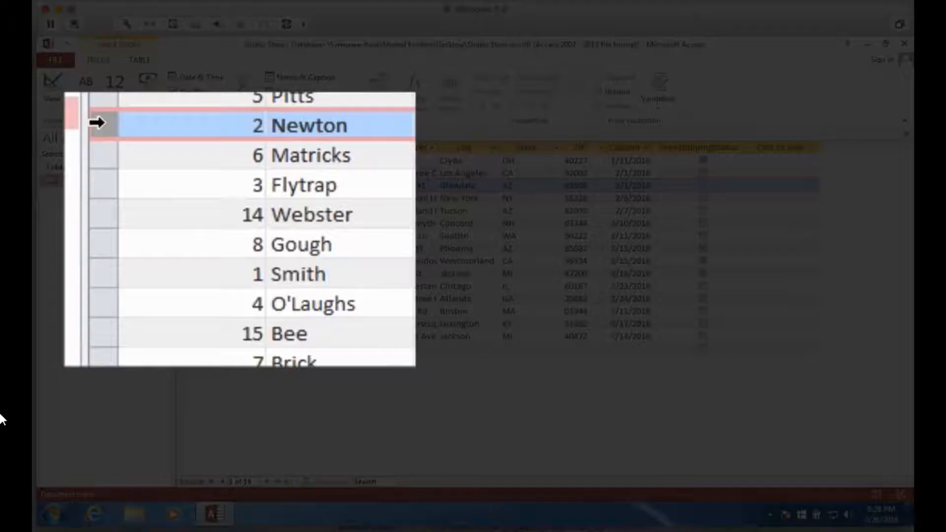
pyautogui.rightClick(96, 123)
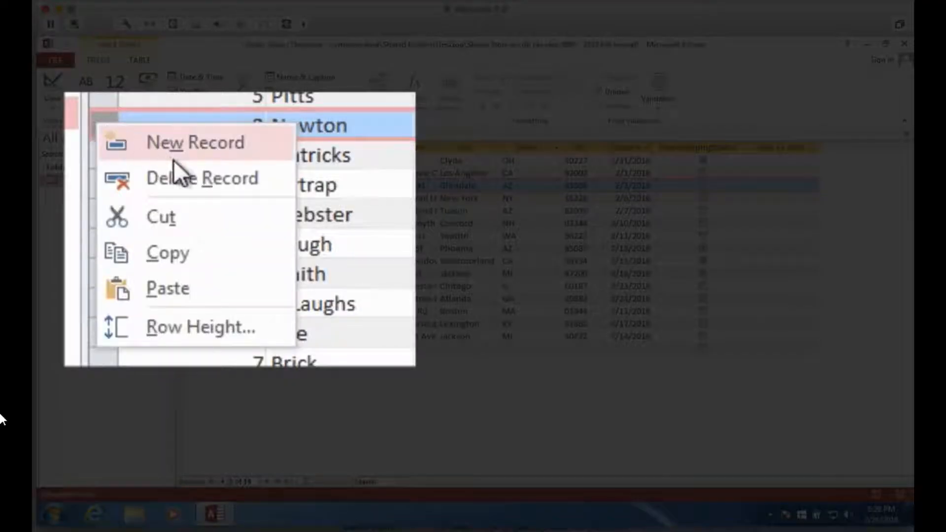
pyautogui.click(195, 180)
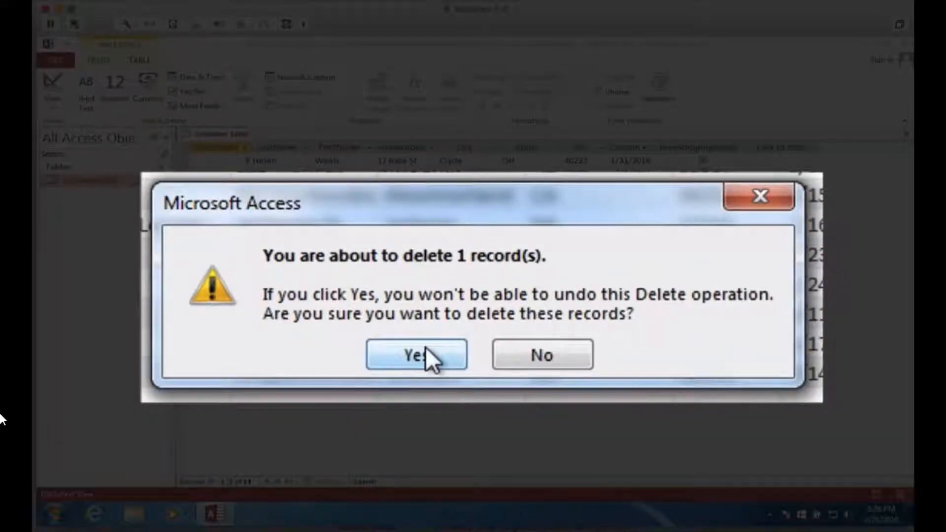
pyautogui.click(425, 347)
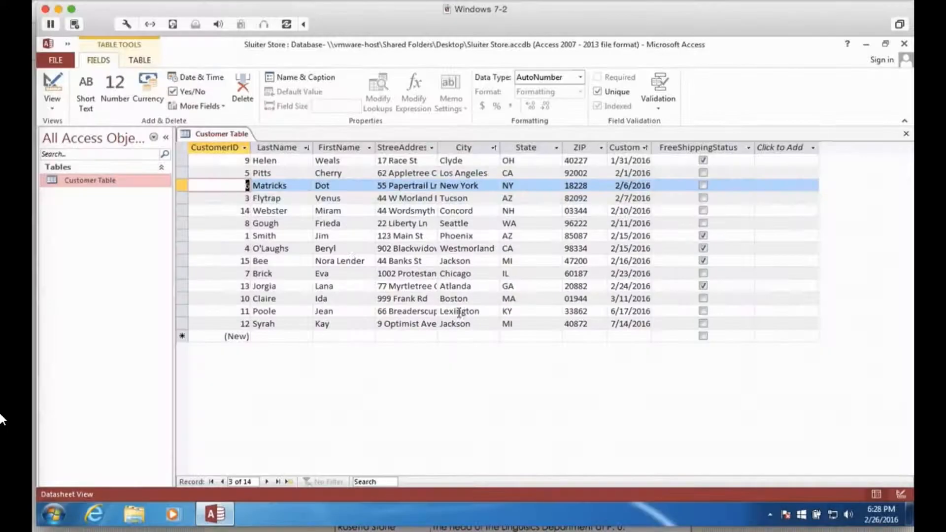
# Sort the records by CustomerID from smallest to largest, and close the Customer Table with its design changes saved.
pyautogui.click(245, 148)
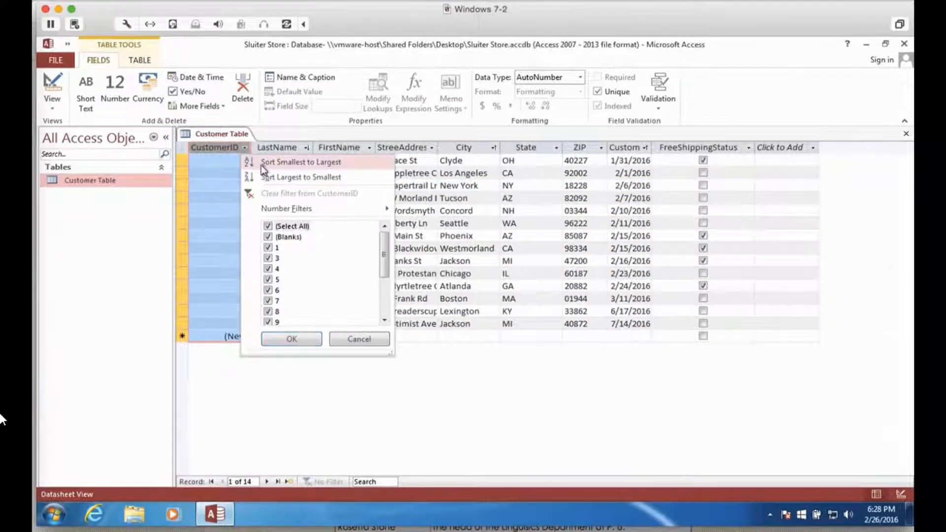
pyautogui.click(282, 164)
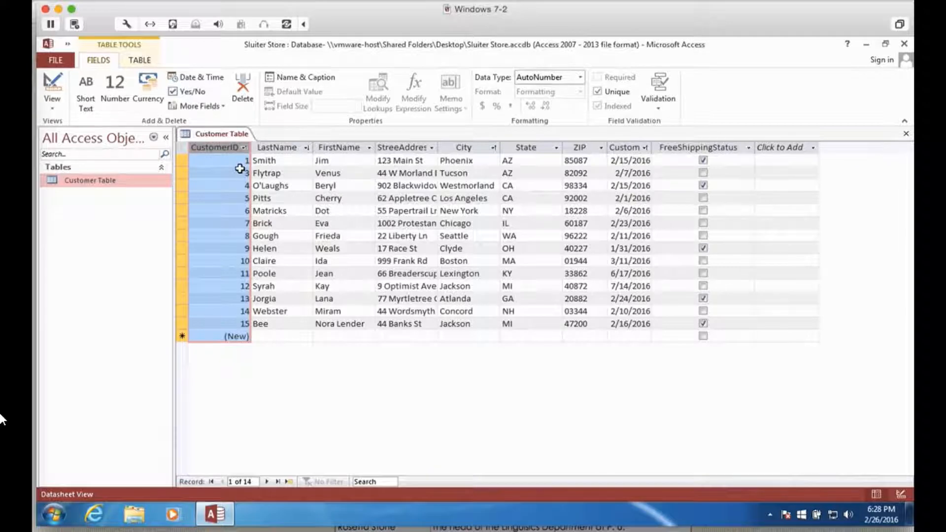
pyautogui.rightClick(232, 134)
pyautogui.click(244, 159)
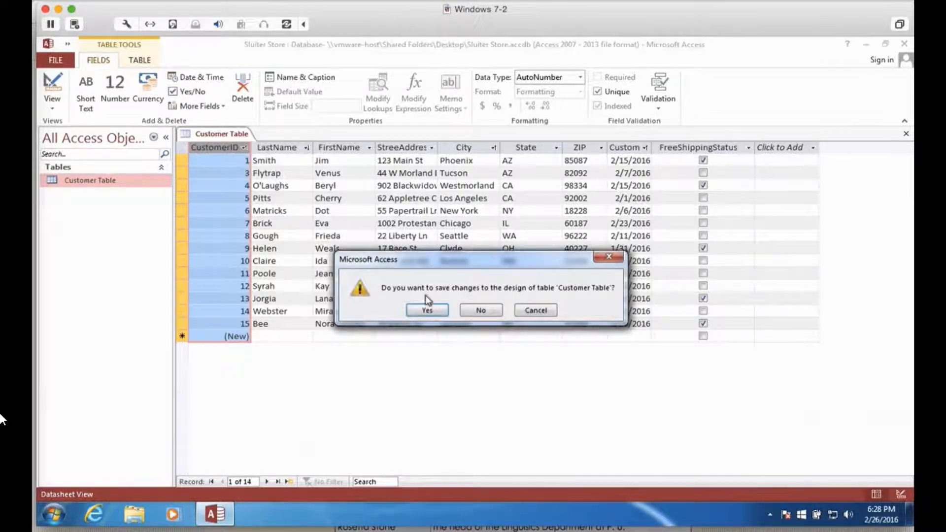
pyautogui.click(428, 309)
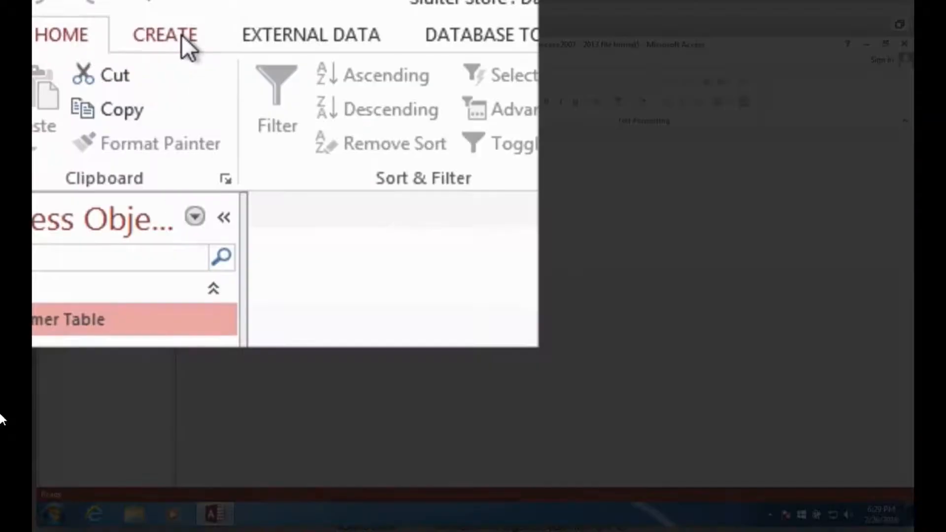
# Create a form based on the Customer Table and save it as Customer Form.
pyautogui.click(149, 63)
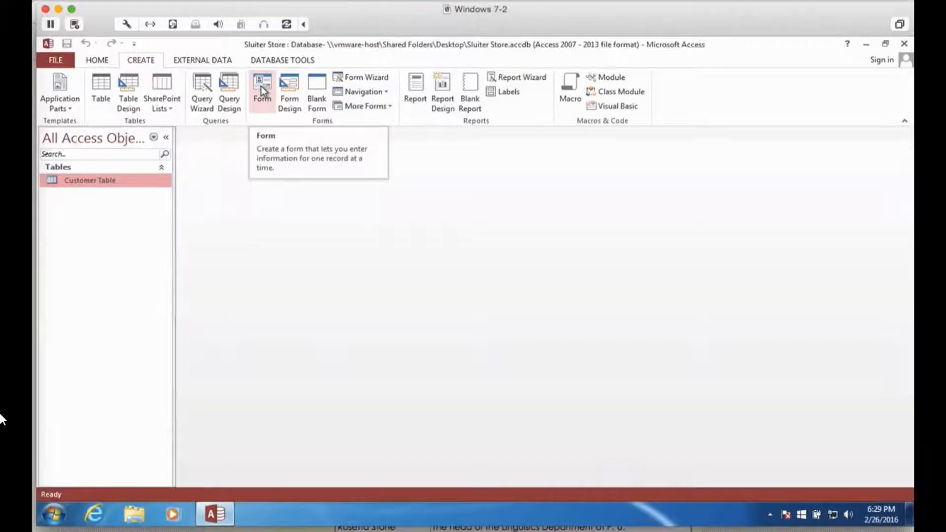
pyautogui.click(261, 87)
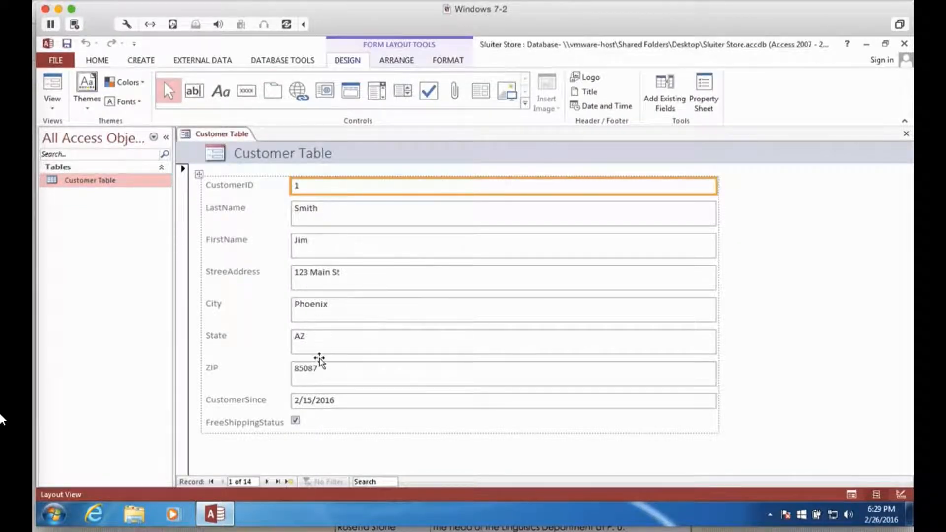
pyautogui.rightClick(230, 139)
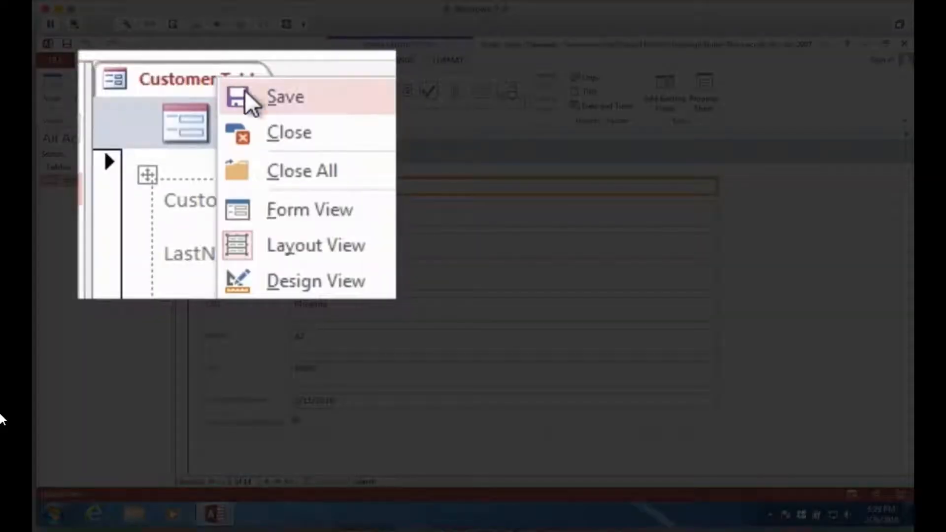
pyautogui.click(241, 143)
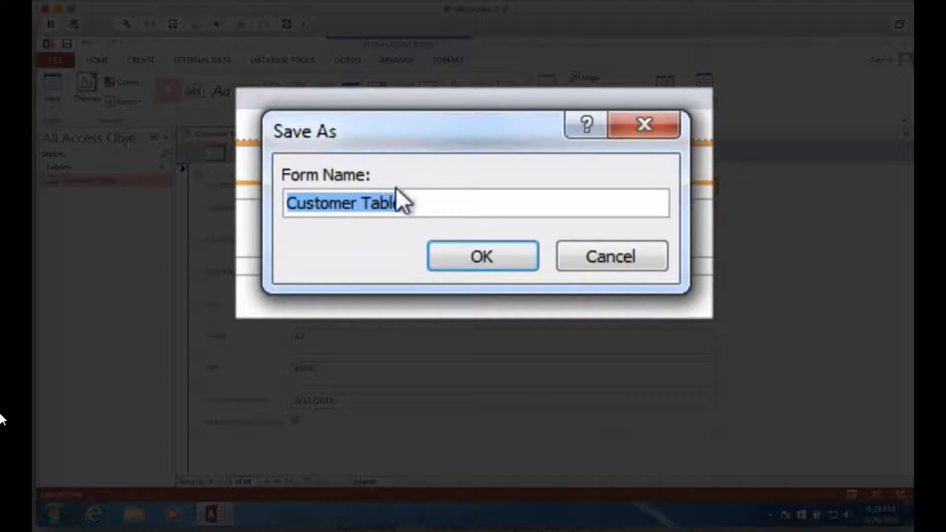
pyautogui.click(436, 203)
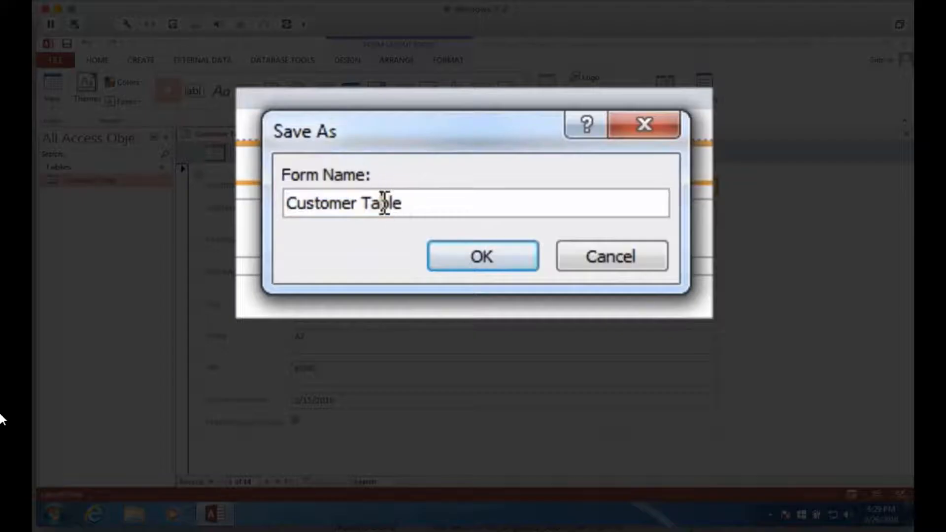
pyautogui.doubleClick(435, 203)
pyautogui.write('Form')
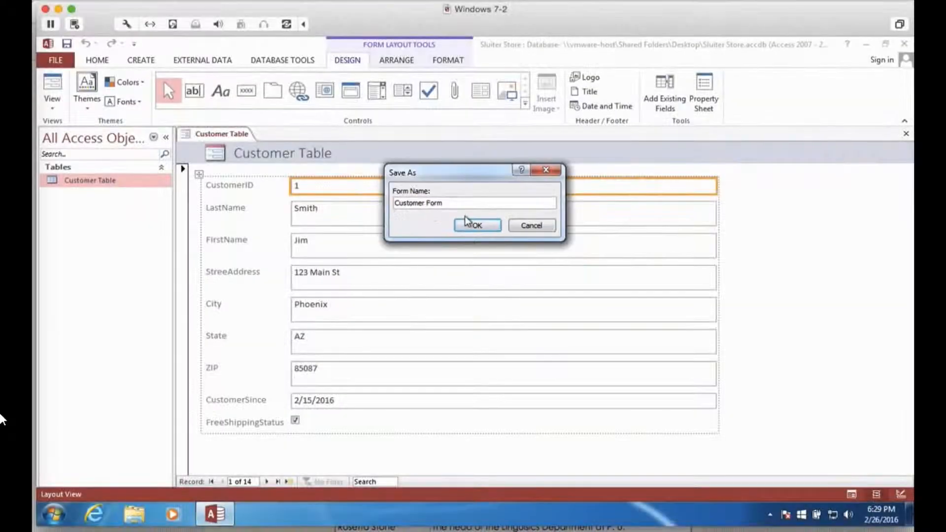
pyautogui.click(468, 226)
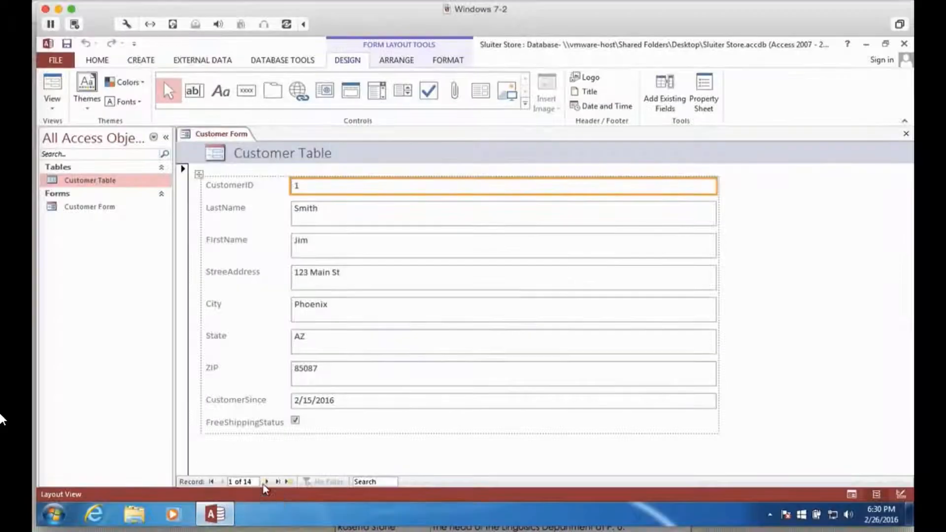
# Browse forward through the customer records in Customer Form, one at a time, past the last one to a blank new record.
pyautogui.click(268, 481)
pyautogui.click(268, 481)
pyautogui.click(268, 482)
pyautogui.click(268, 481)
pyautogui.click(267, 481)
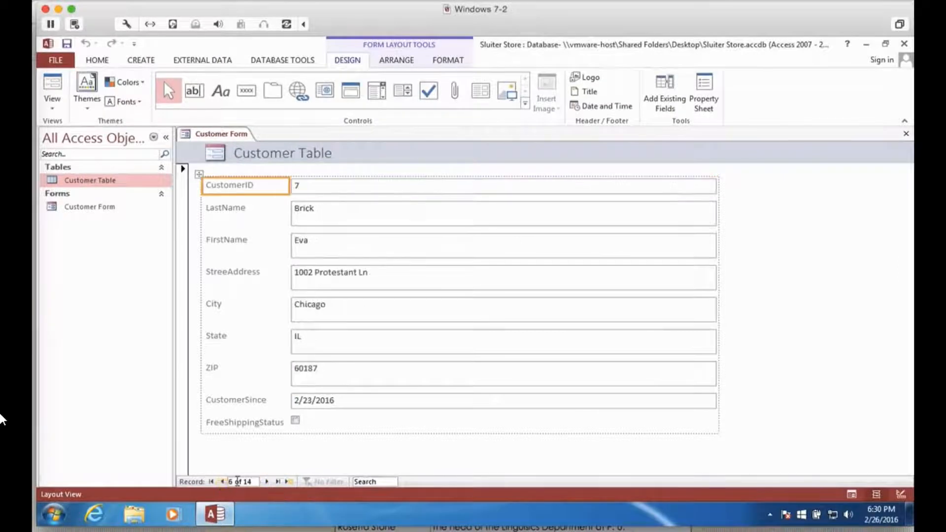
pyautogui.click(267, 481)
pyautogui.click(268, 481)
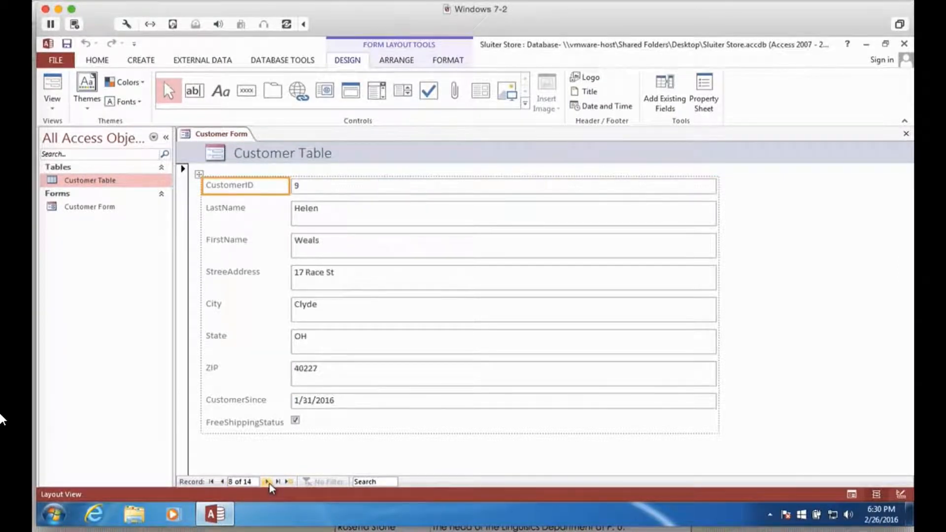
pyautogui.click(268, 481)
pyautogui.click(268, 482)
pyautogui.click(267, 482)
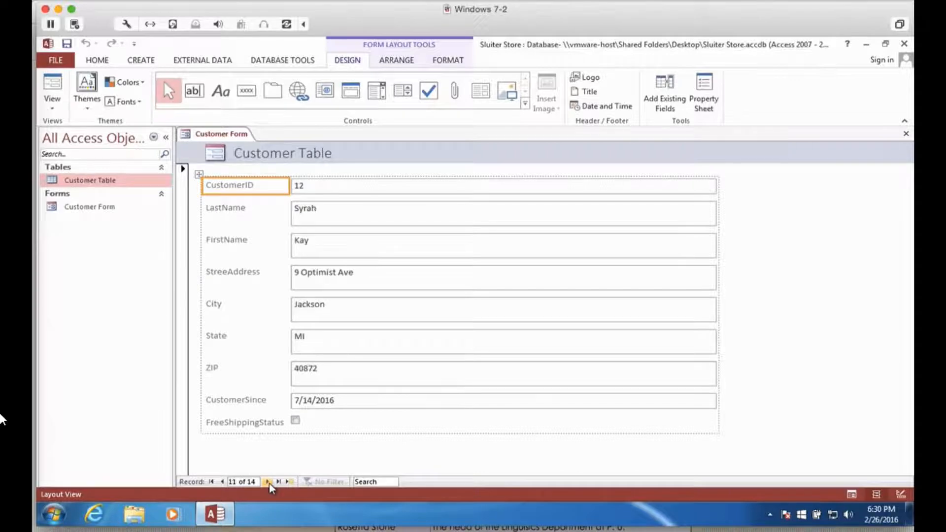
pyautogui.click(267, 482)
pyautogui.click(268, 481)
pyautogui.click(267, 481)
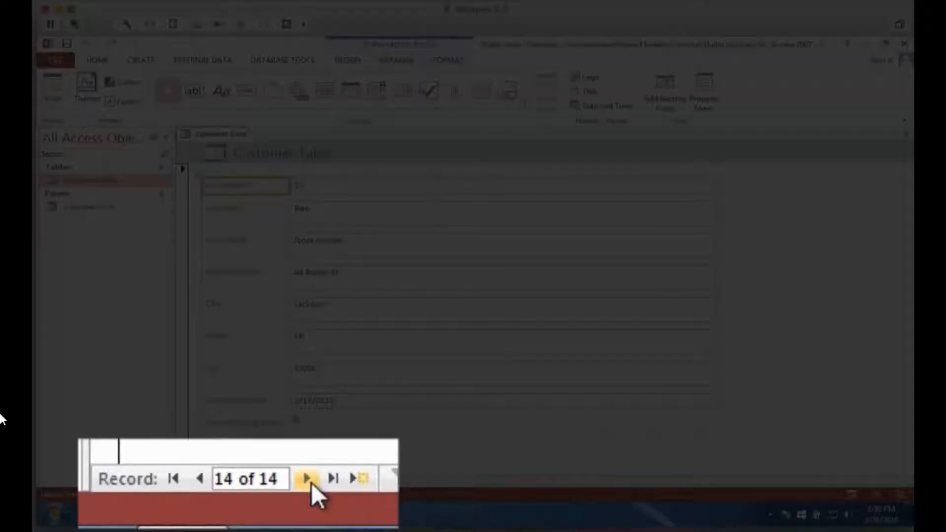
pyautogui.click(268, 483)
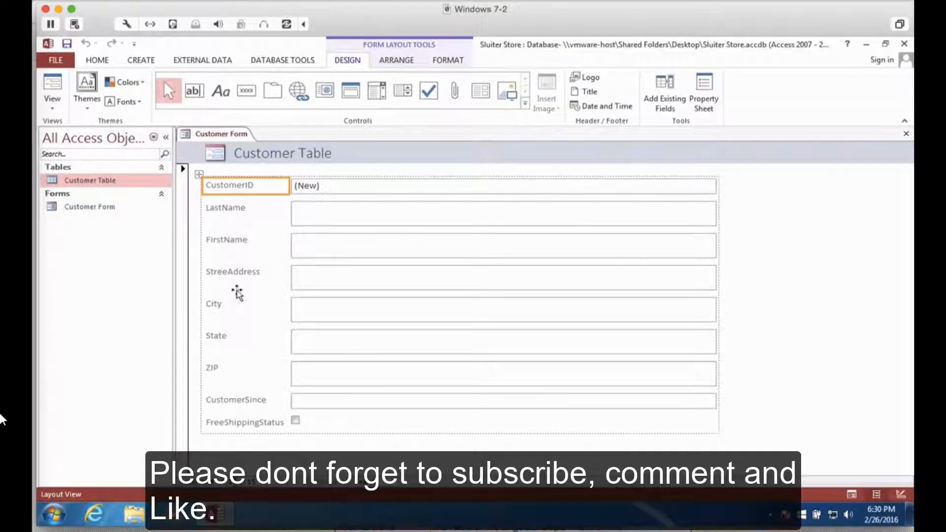
# Switch Customer Form to Form View and enter a new customer's name and address, with CustomerSince 2/2/2016 and free shipping checked.
pyautogui.click(307, 209)
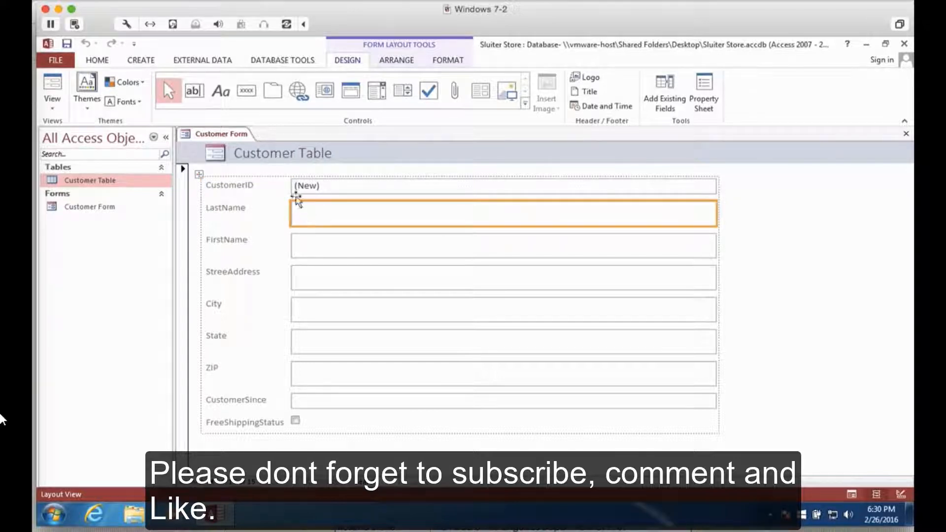
pyautogui.rightClick(235, 136)
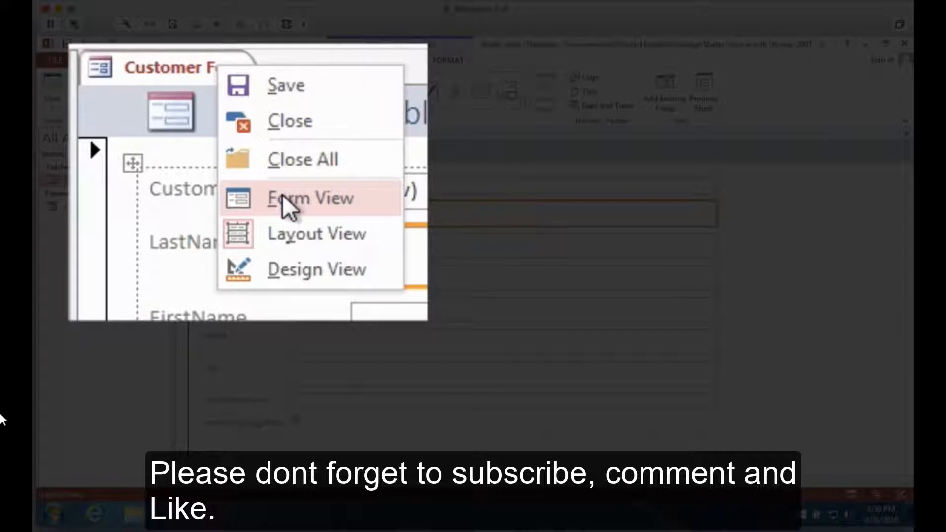
pyautogui.click(273, 191)
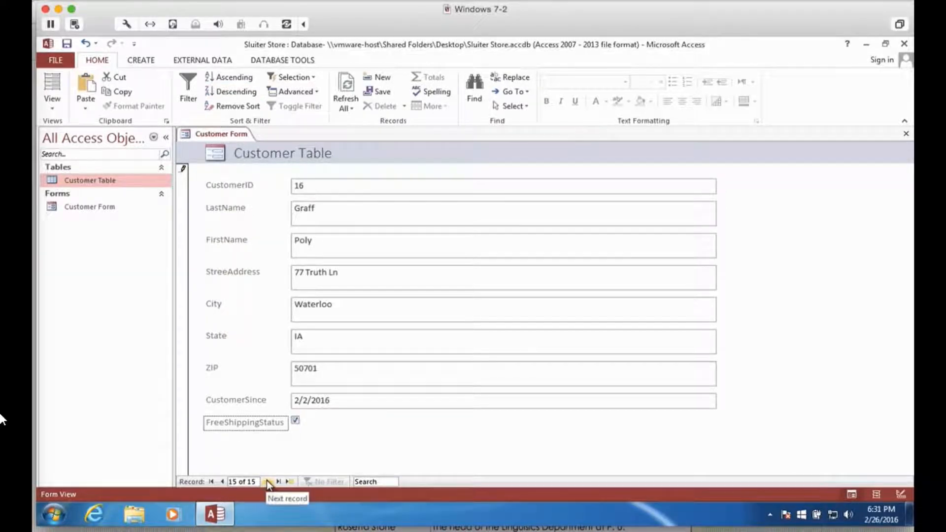
pyautogui.click(268, 481)
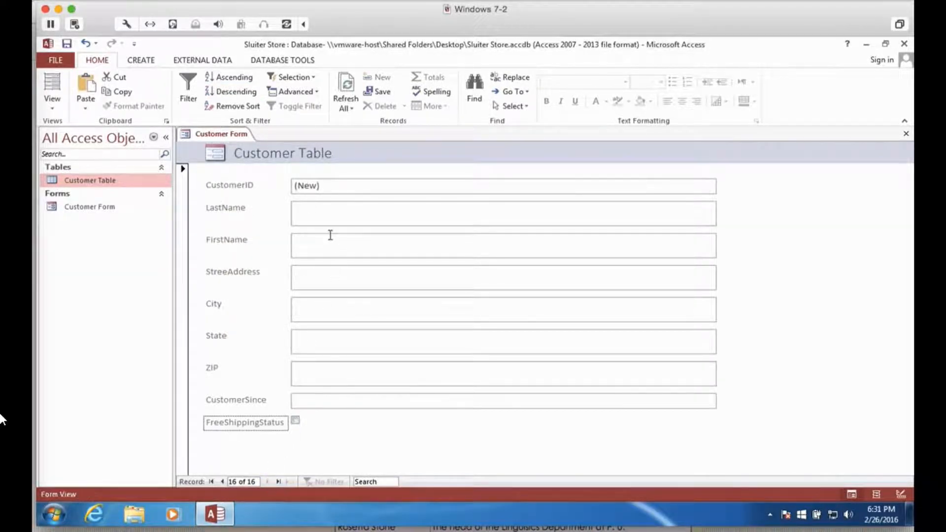
# Close Customer Form, check the Customer Table for the newly entered customer record, and close the table.
pyautogui.rightClick(221, 135)
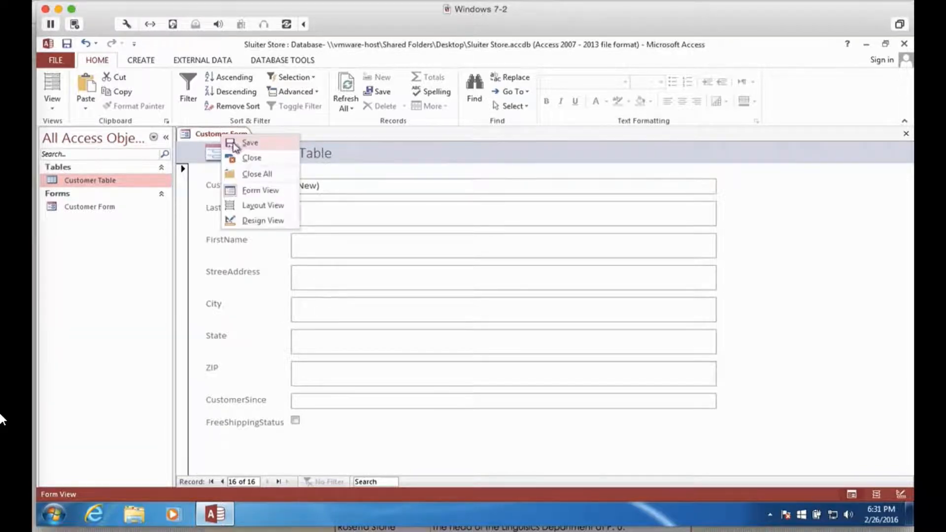
pyautogui.click(241, 158)
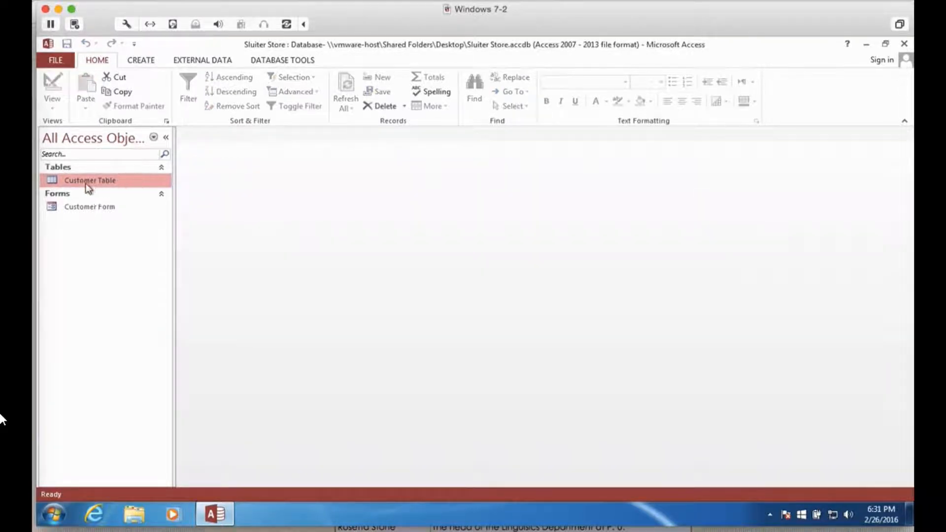
pyautogui.doubleClick(64, 181)
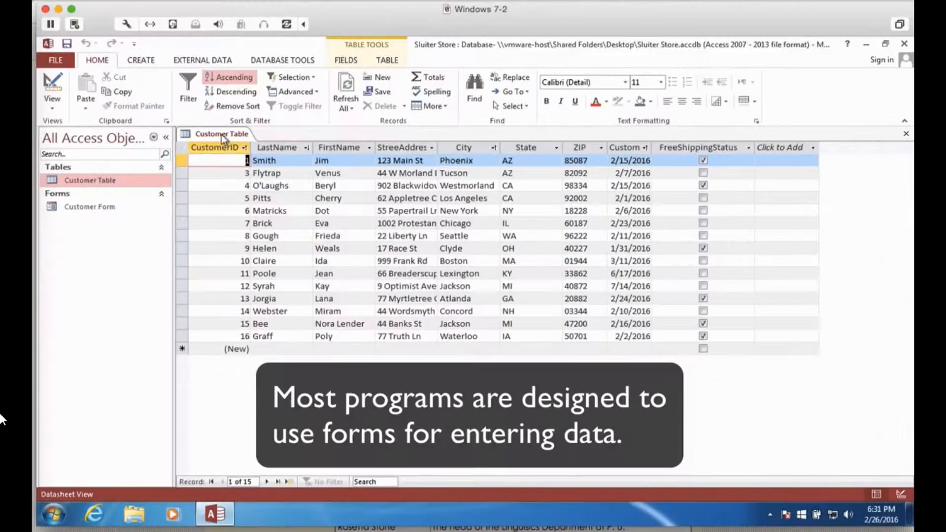
pyautogui.rightClick(221, 134)
pyautogui.click(241, 156)
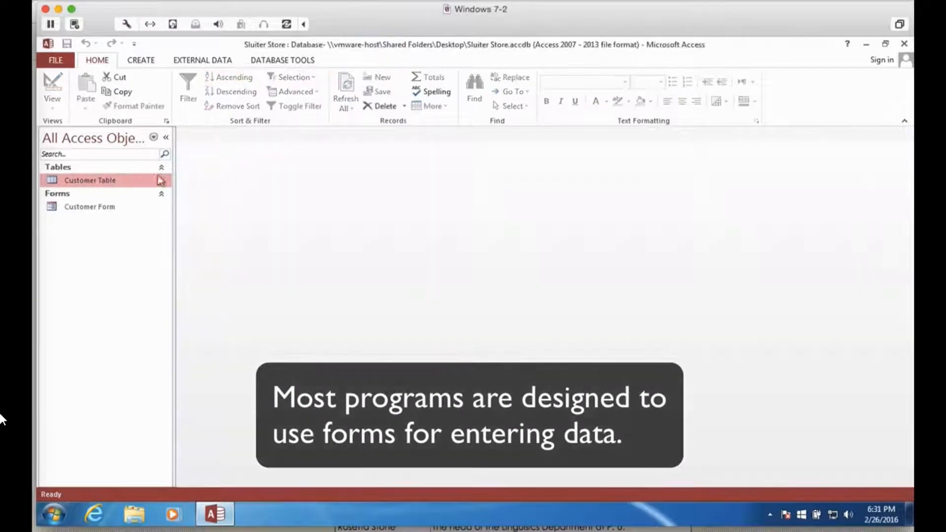
# Open Customer Form in Layout View and narrow the column of field text boxes.
pyautogui.doubleClick(81, 208)
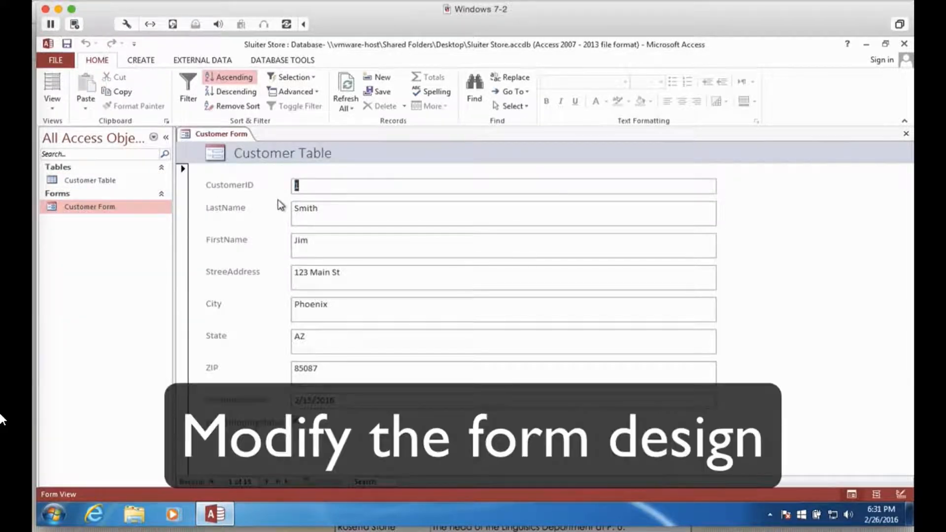
pyautogui.rightClick(213, 135)
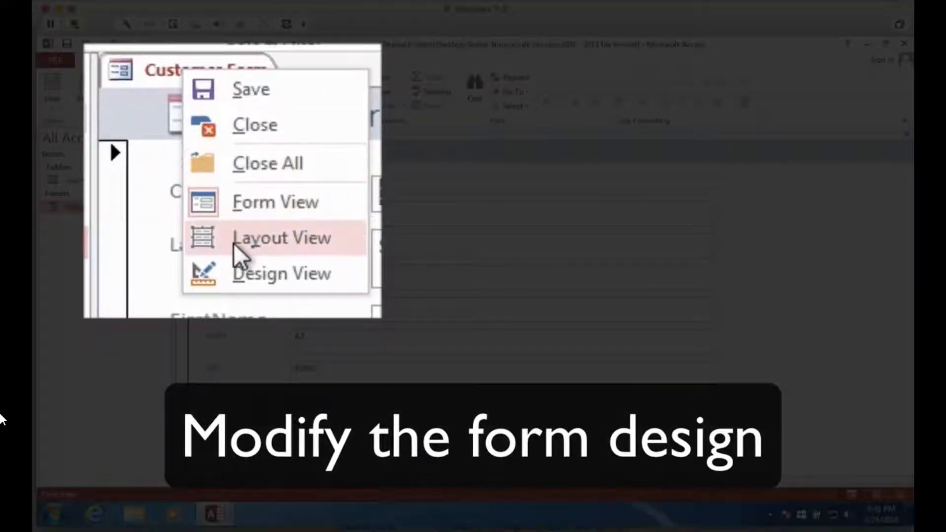
pyautogui.click(233, 206)
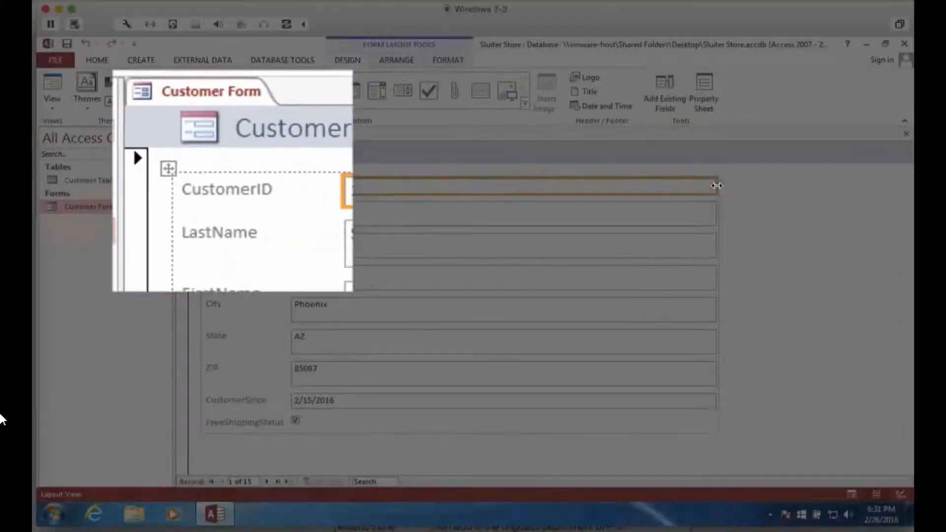
pyautogui.moveTo(717, 186); pyautogui.dragTo(383, 185)
# Switch Customer Form to Design View and narrow the column of field text boxes to about 2.14 inches.
pyautogui.rightClick(222, 134)
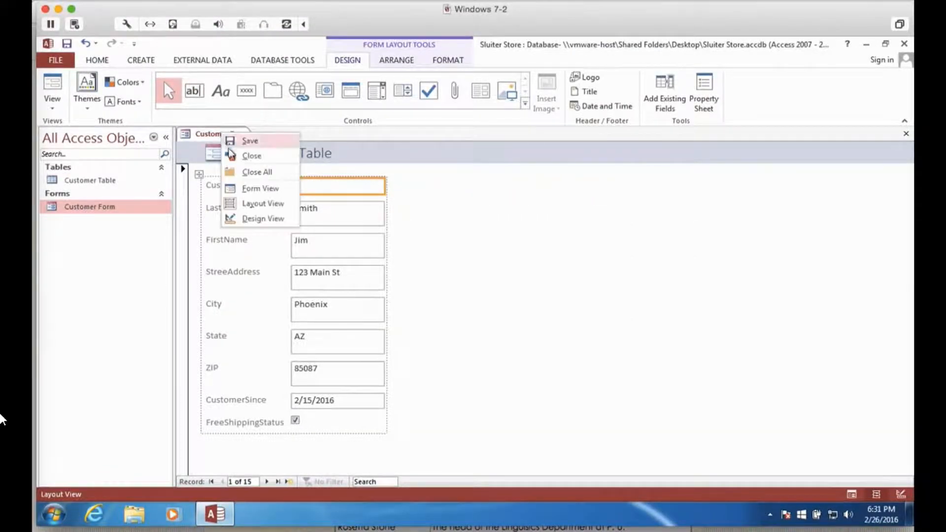
pyautogui.click(251, 218)
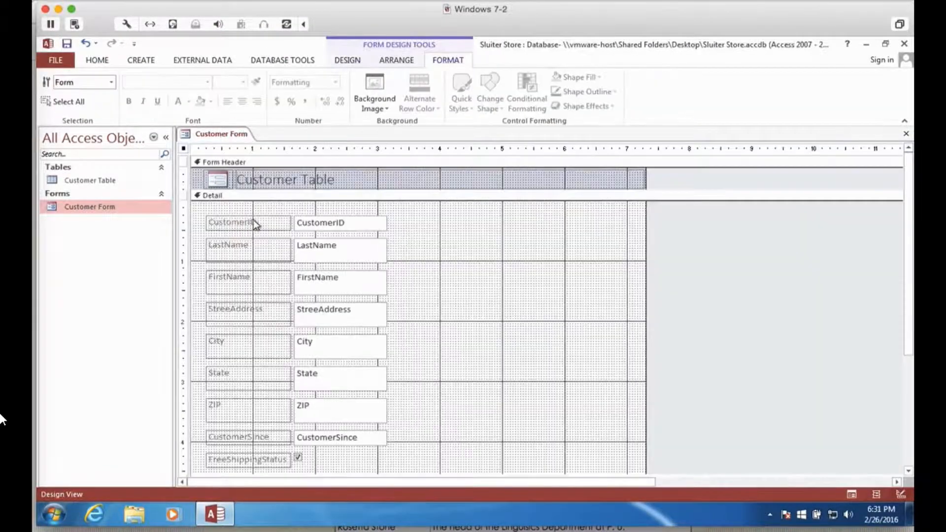
pyautogui.click(335, 219)
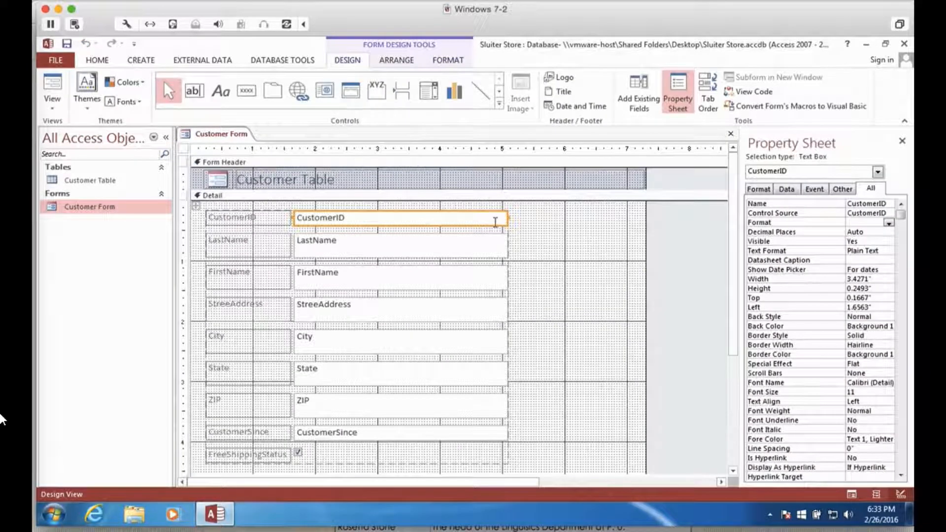
pyautogui.moveTo(508, 219); pyautogui.dragTo(429, 220)
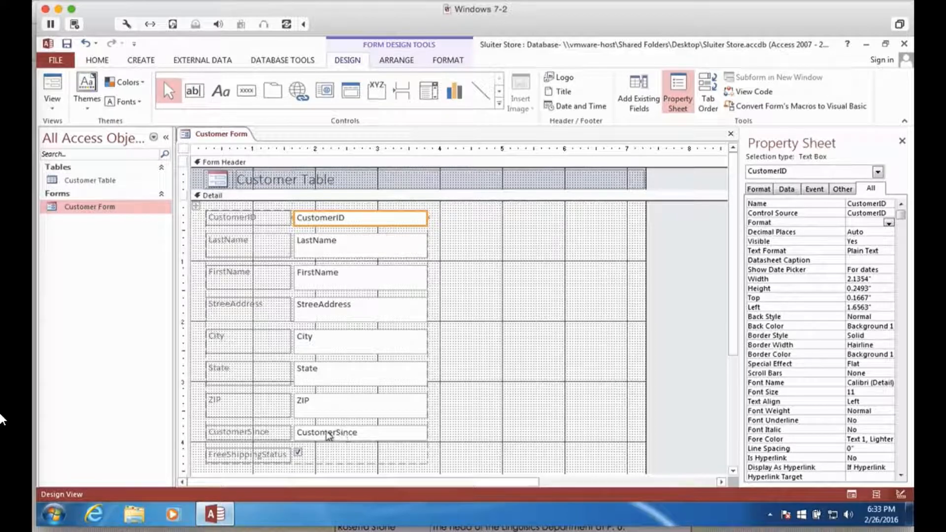
# Set the CustomerSince text box's format to Medium Date and check the date in Form View.
pyautogui.click(244, 437)
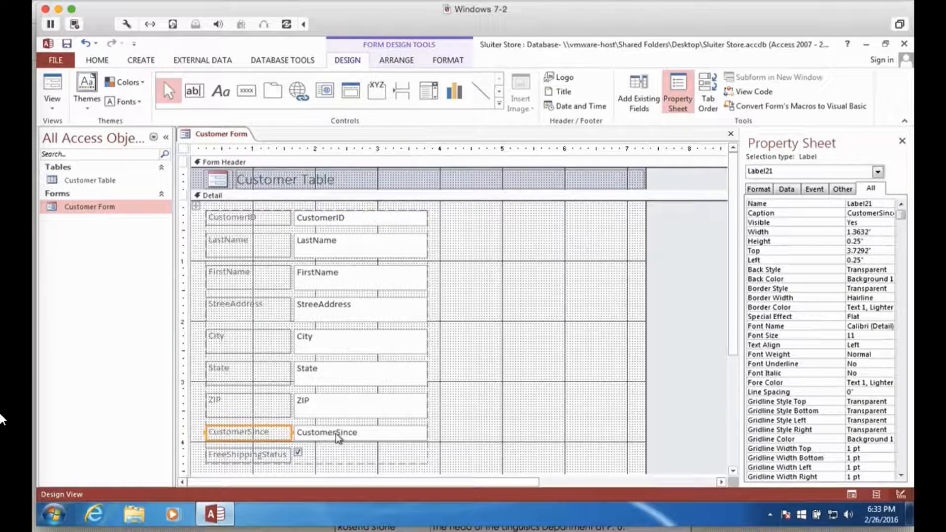
pyautogui.click(320, 436)
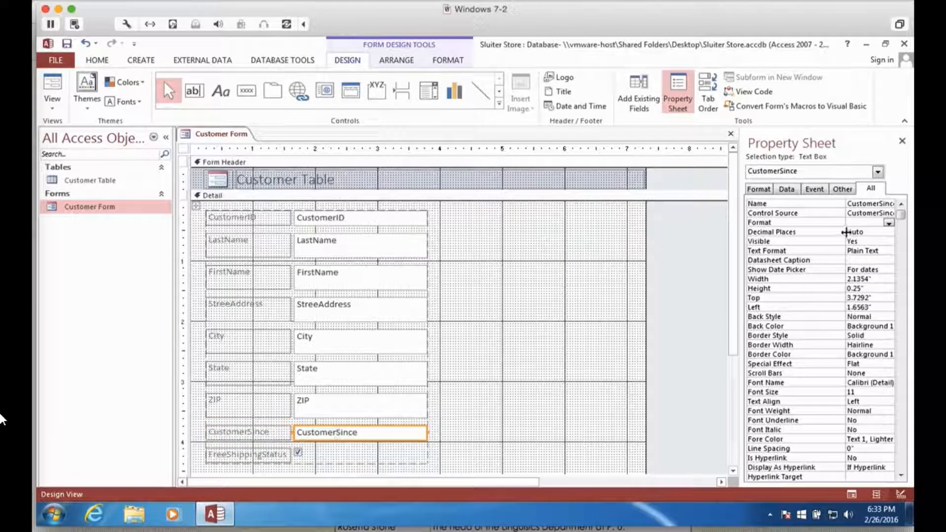
pyautogui.click(889, 223)
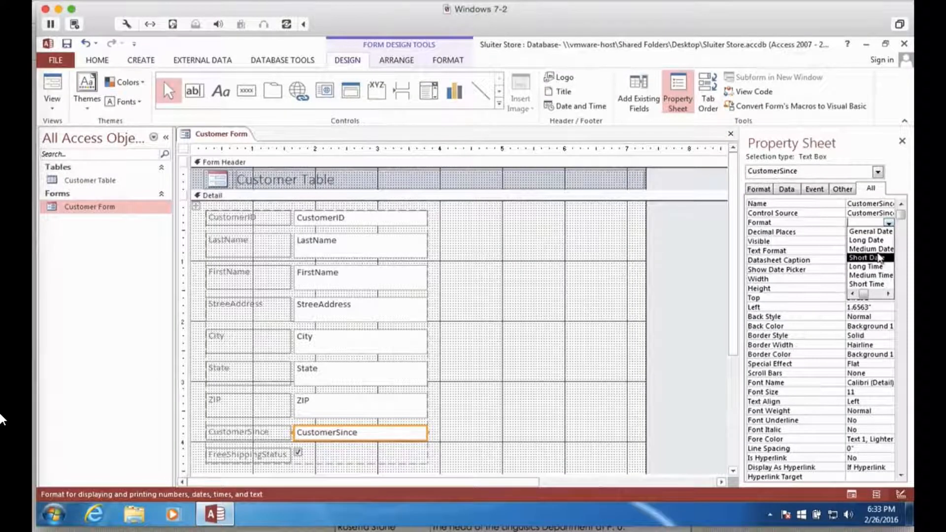
pyautogui.click(870, 249)
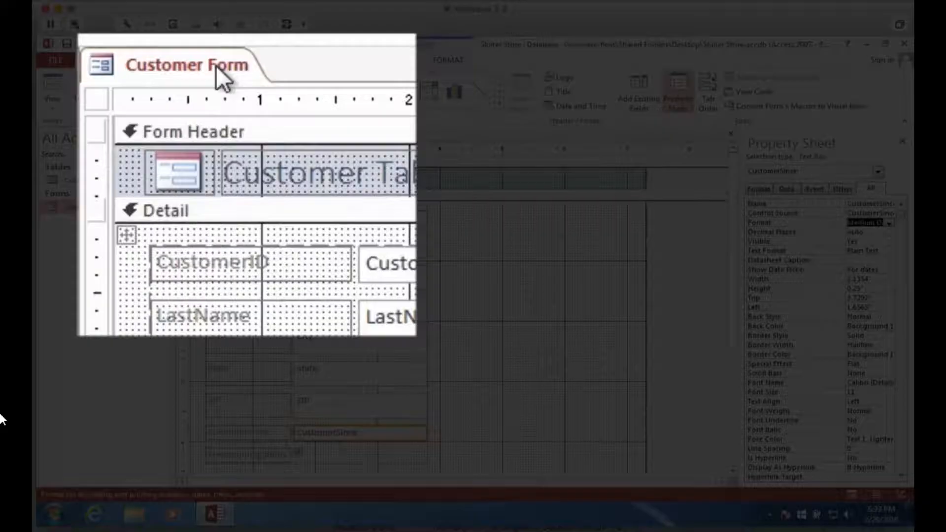
pyautogui.rightClick(215, 65)
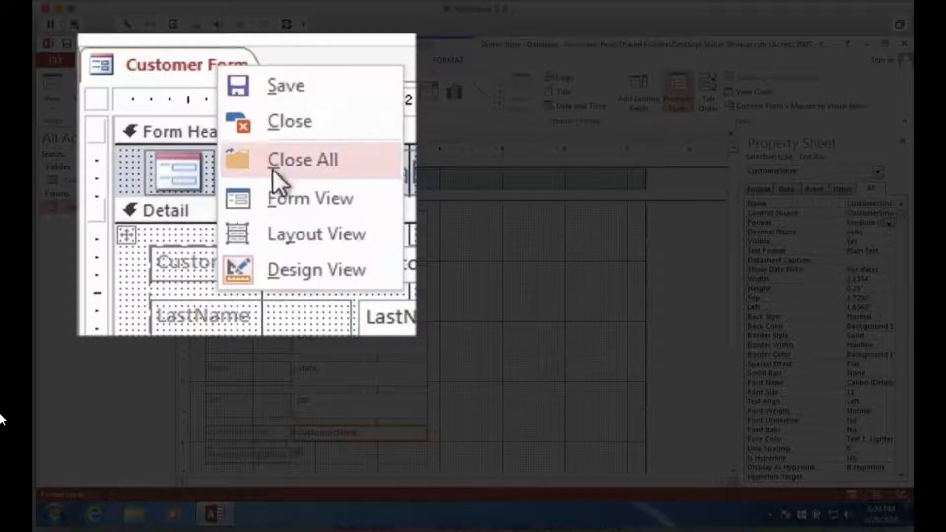
pyautogui.click(277, 194)
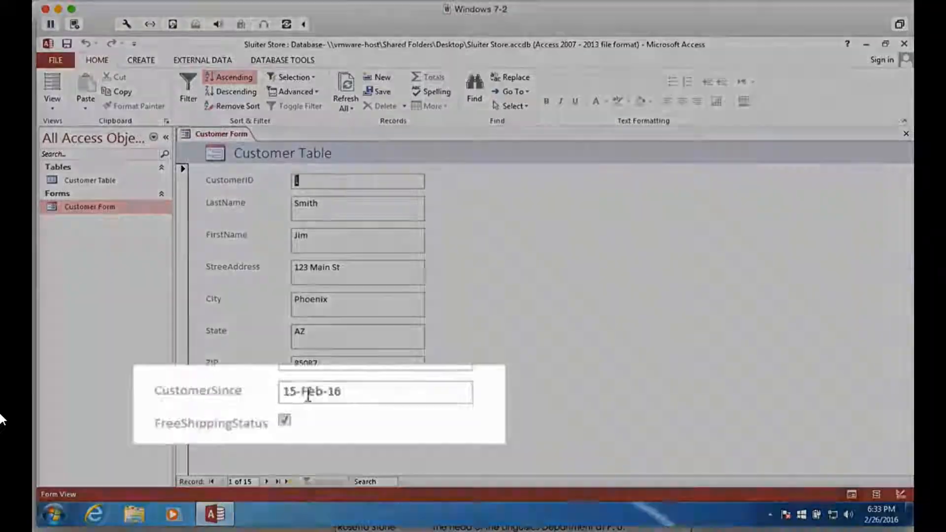
pyautogui.doubleClick(312, 399)
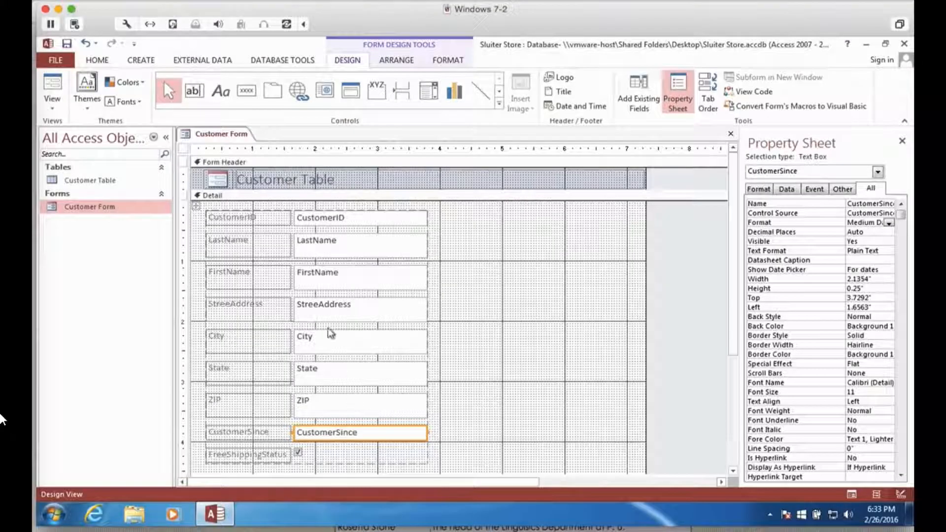
# In Design View, set the font size of the CustomerID text box to 20.
pyautogui.click(320, 219)
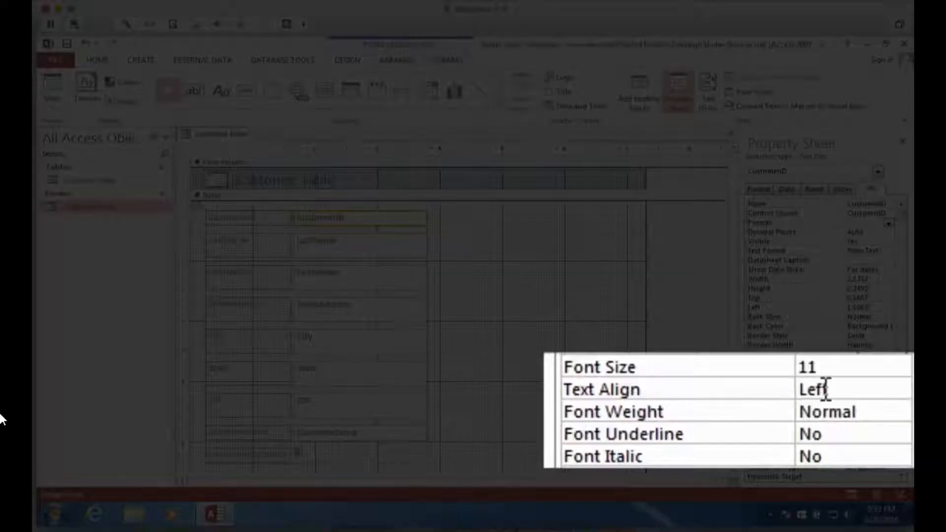
pyautogui.click(856, 401)
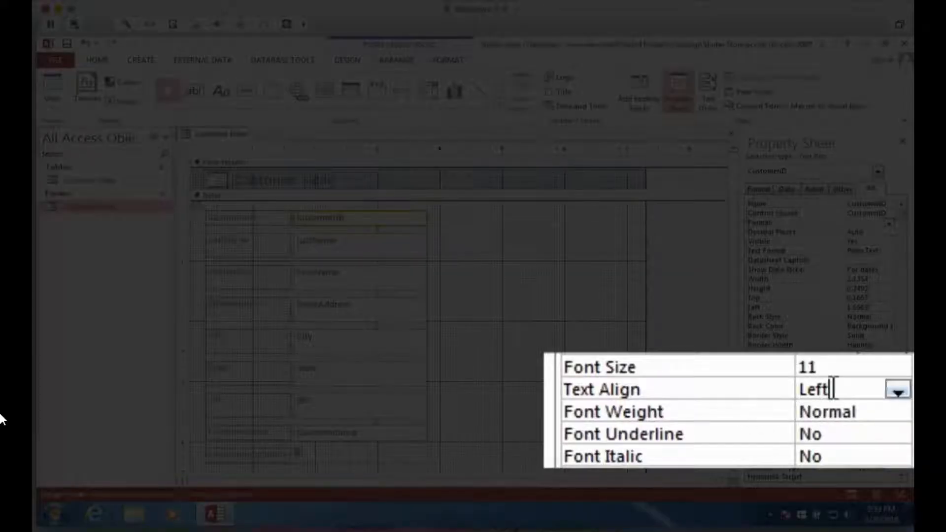
pyautogui.click(899, 390)
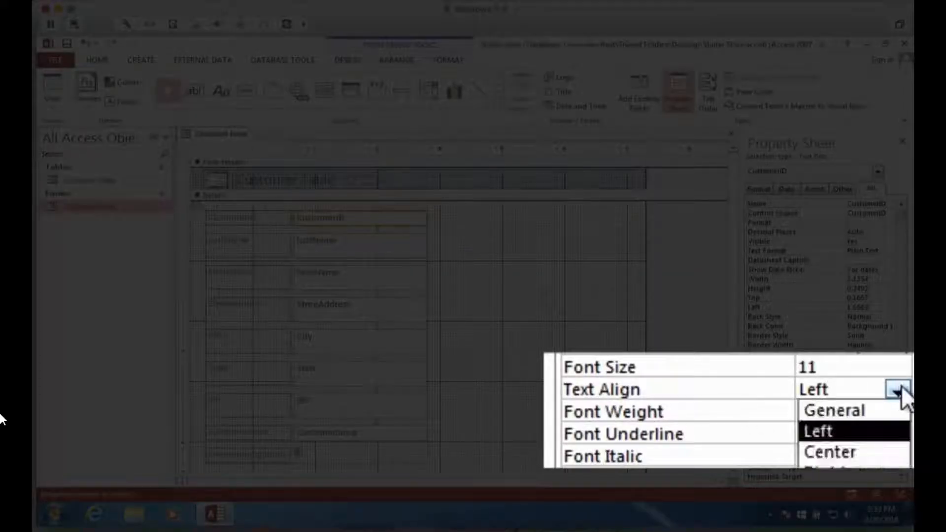
pyautogui.click(899, 390)
pyautogui.click(859, 367)
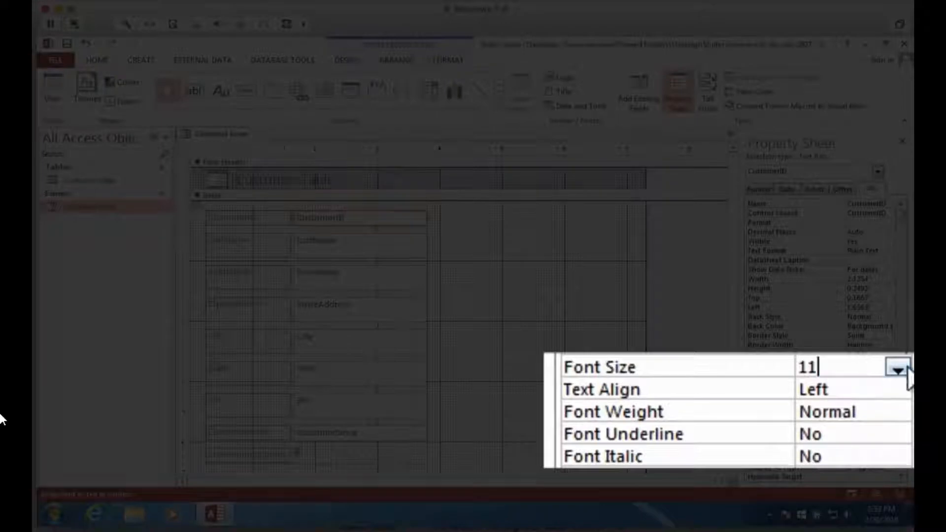
pyautogui.click(898, 370)
pyautogui.click(874, 321)
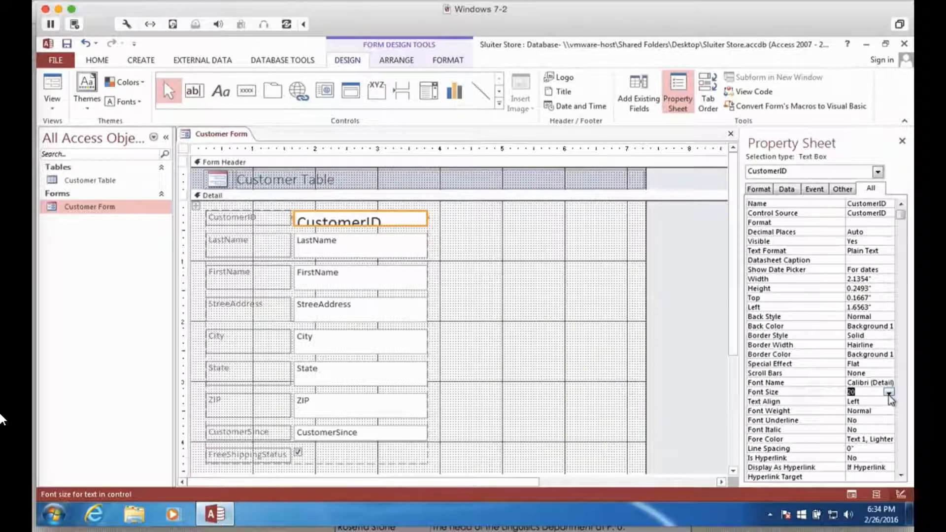
# Set the font of the CustomerID text box to Arial Black.
pyautogui.click(880, 384)
pyautogui.click(889, 383)
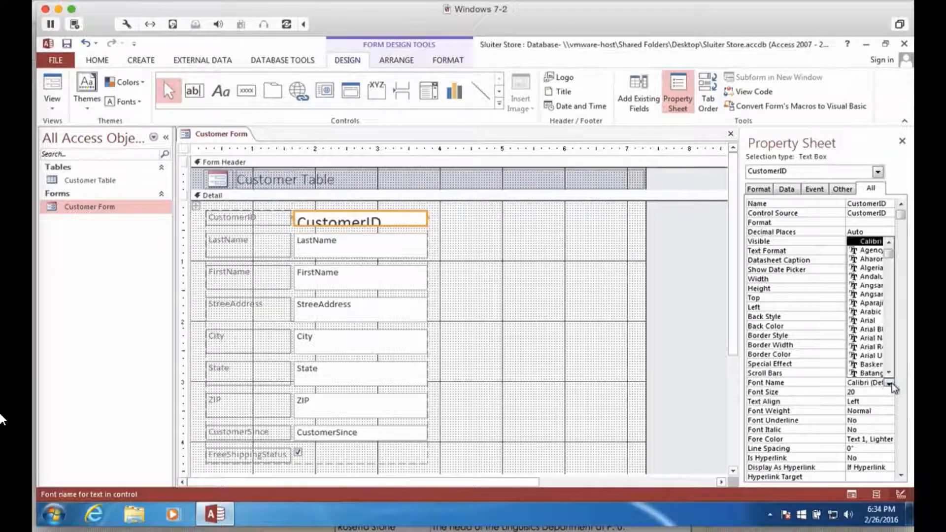
pyautogui.click(873, 329)
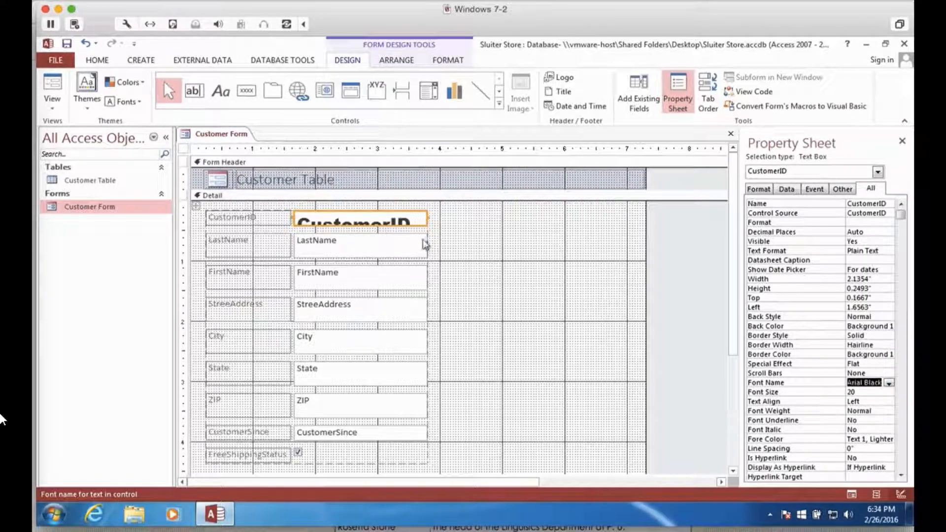
pyautogui.click(414, 221)
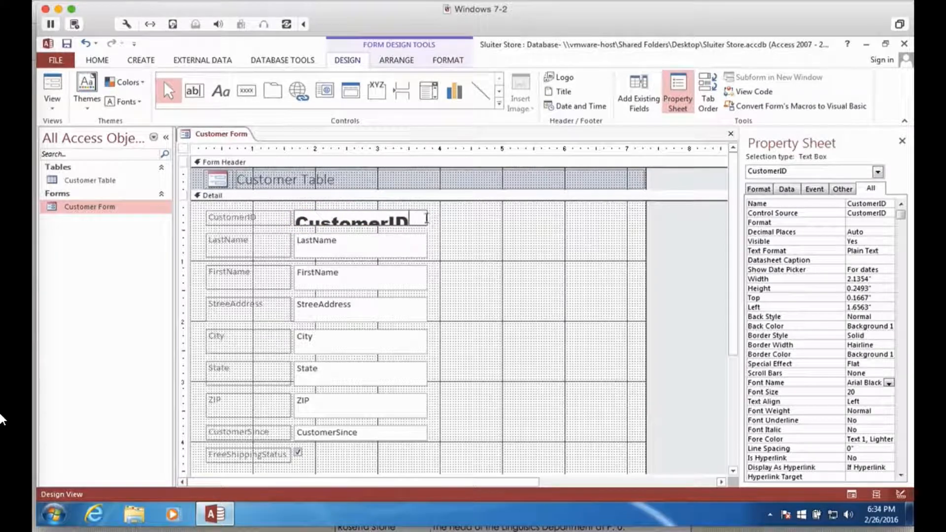
# Close Customer Form and save its design changes.
pyautogui.rightClick(221, 136)
pyautogui.click(231, 118)
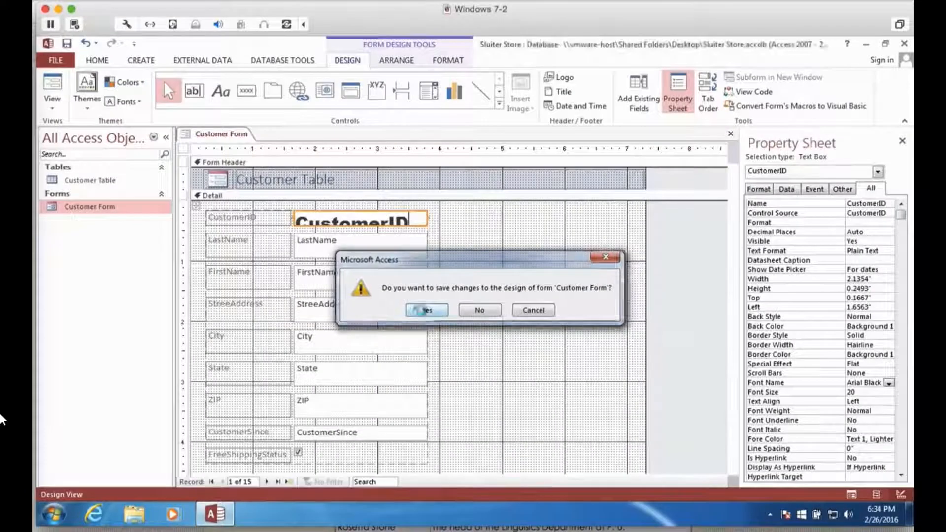
pyautogui.click(418, 310)
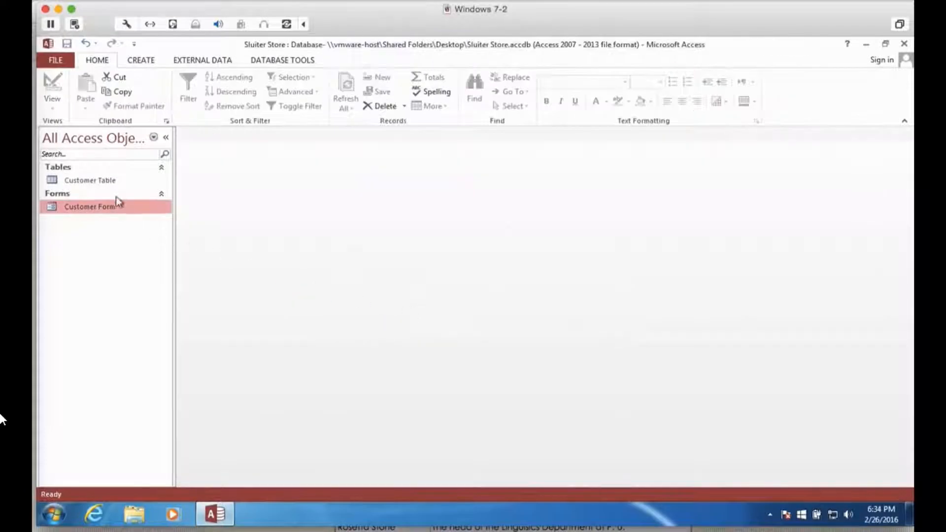
# Open Customer Table to review its customer records, and close it again.
pyautogui.click(105, 184)
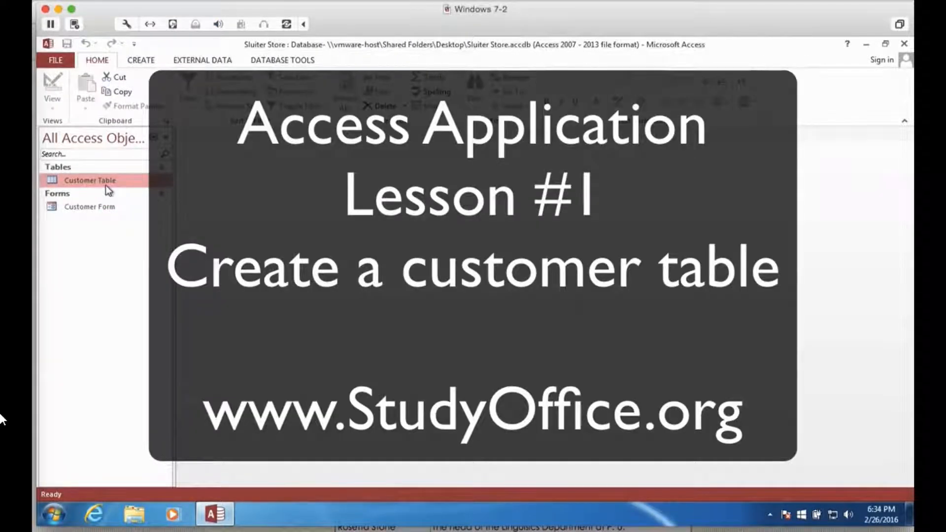
pyautogui.doubleClick(105, 184)
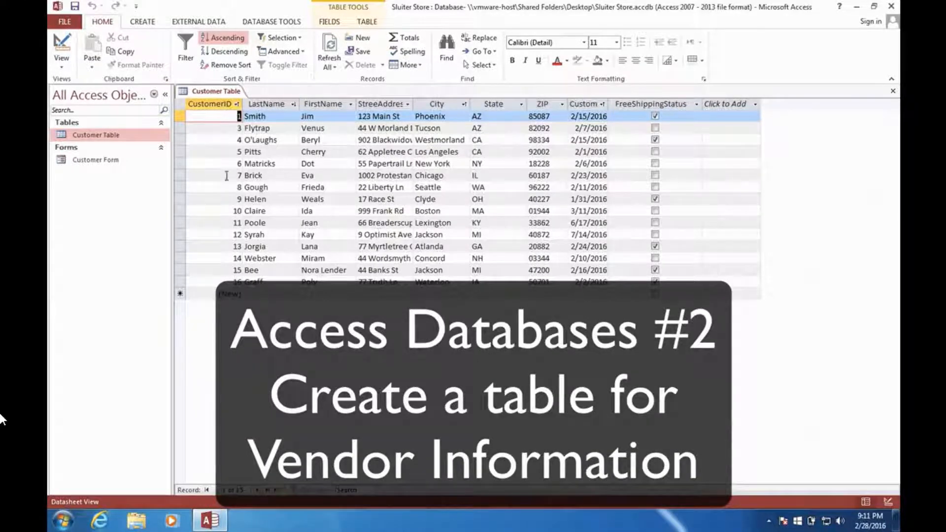
pyautogui.rightClick(211, 93)
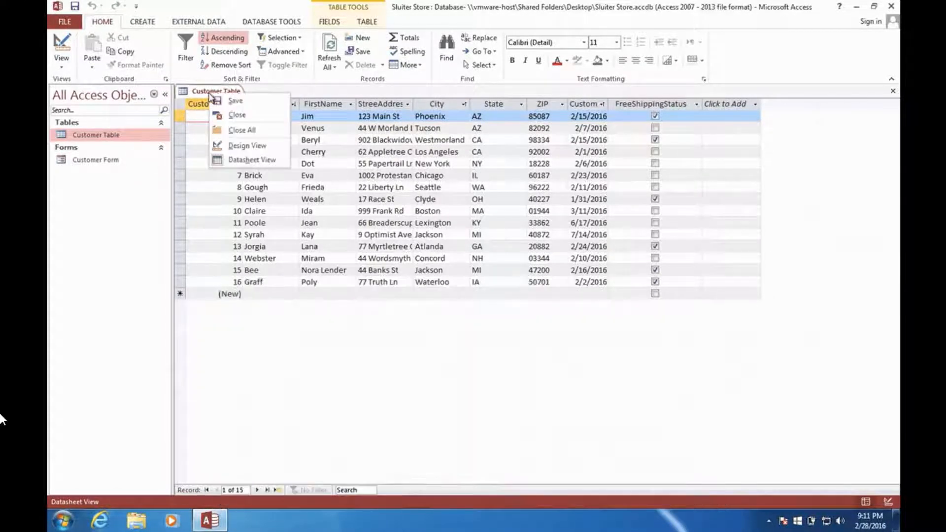
pyautogui.click(227, 115)
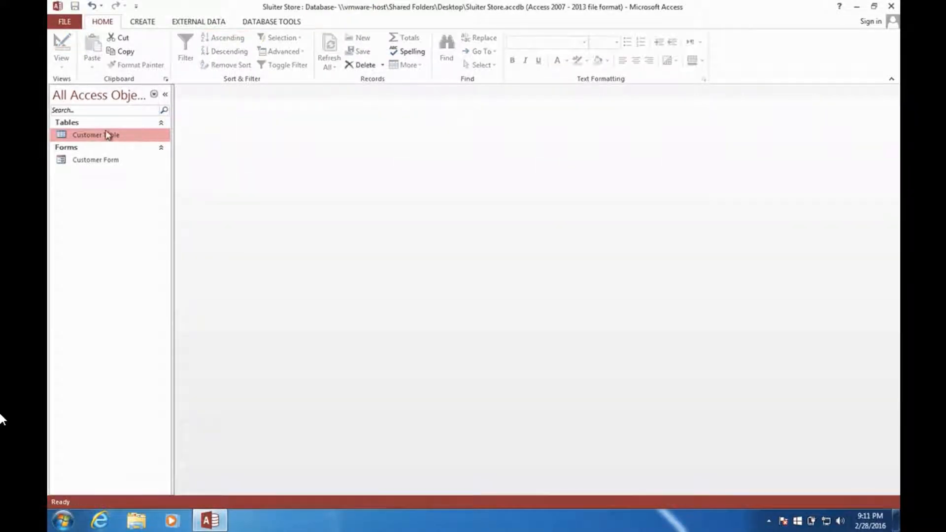
# Create a new blank table and save it as Vendors Table.
pyautogui.click(143, 22)
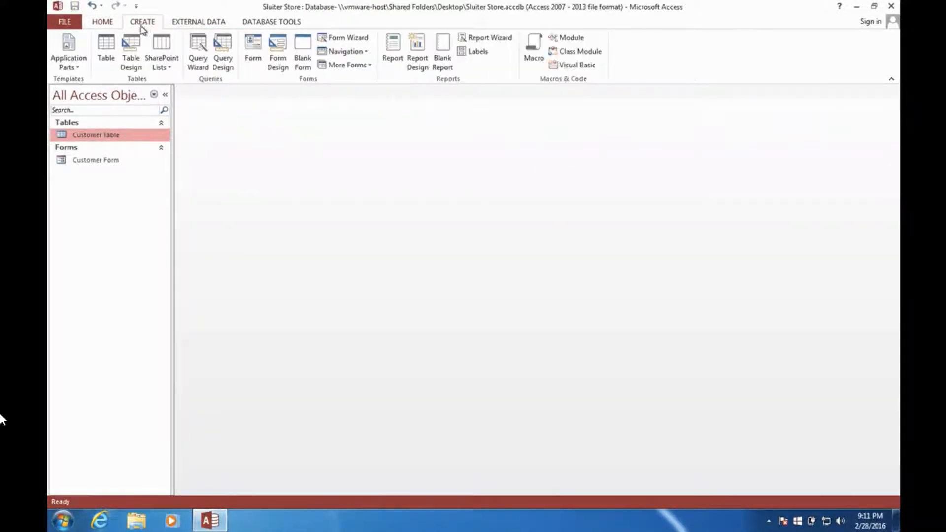
pyautogui.click(104, 52)
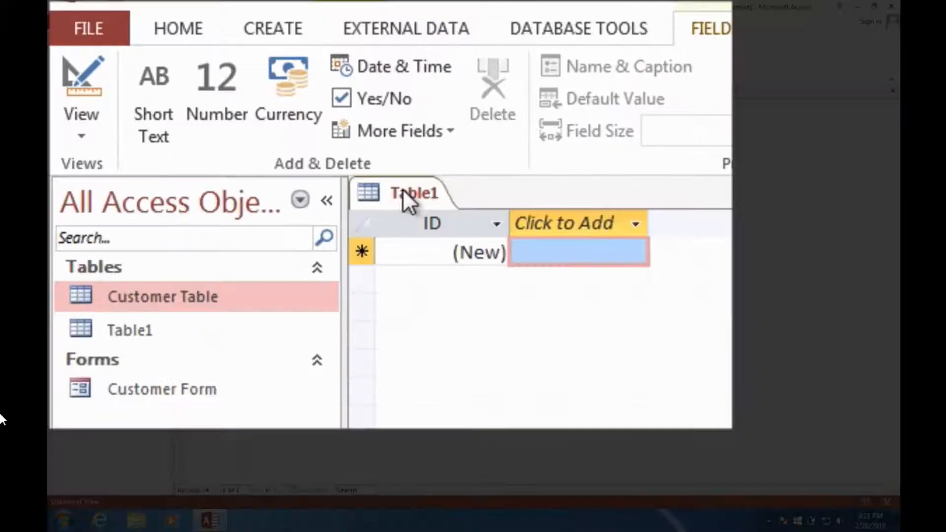
pyautogui.rightClick(200, 95)
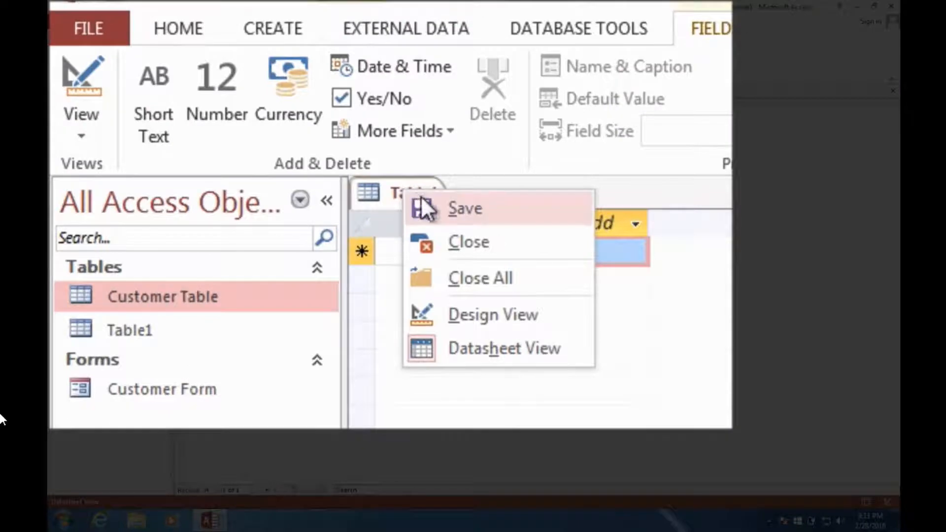
pyautogui.click(443, 208)
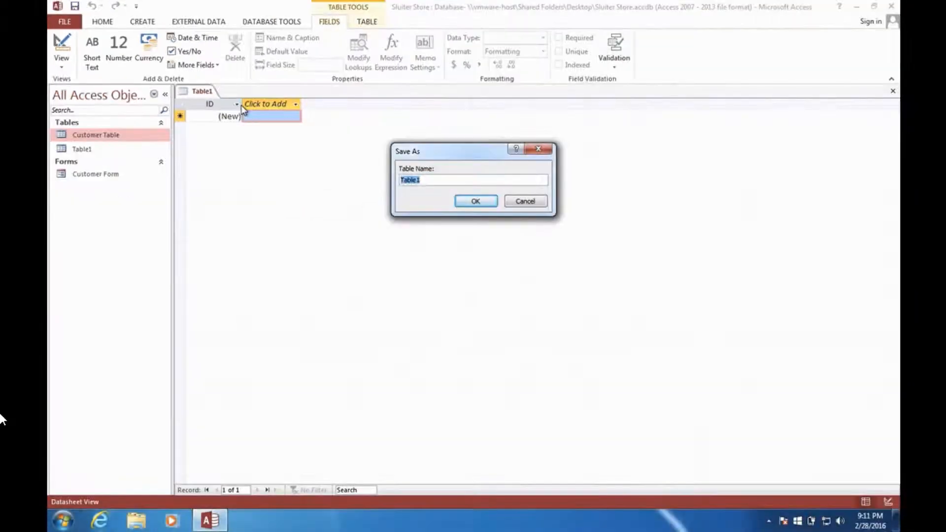
pyautogui.write('Vendors Table')
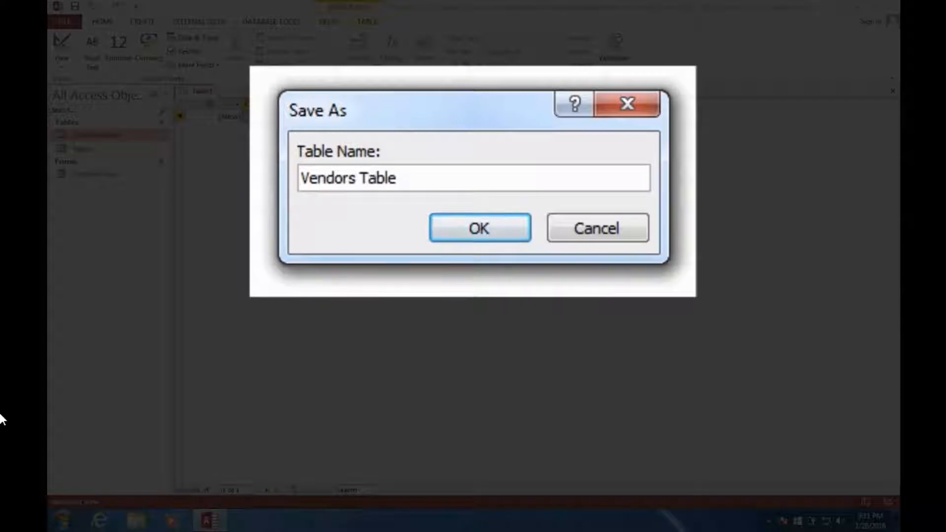
pyautogui.click(488, 231)
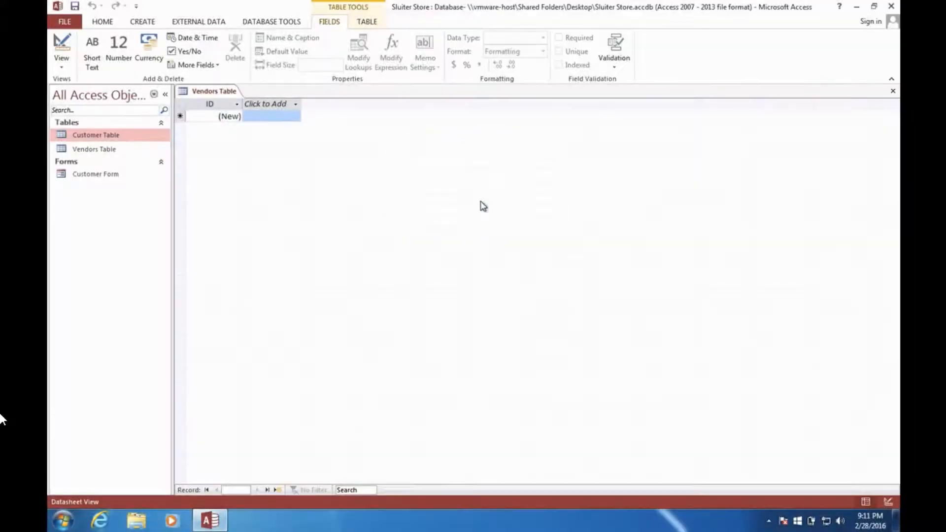
# In the Design View of Vendors Table, rename the ID field as VendorID.
pyautogui.rightClick(226, 96)
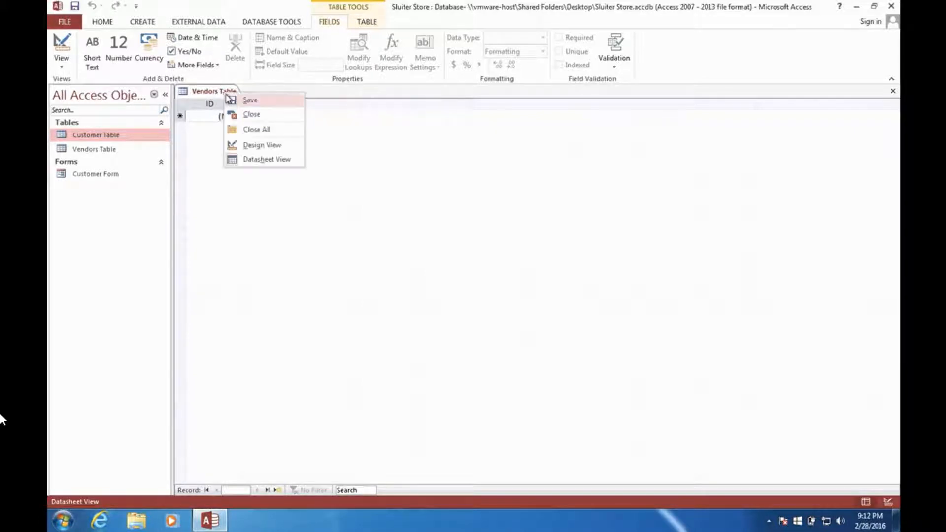
pyautogui.click(247, 150)
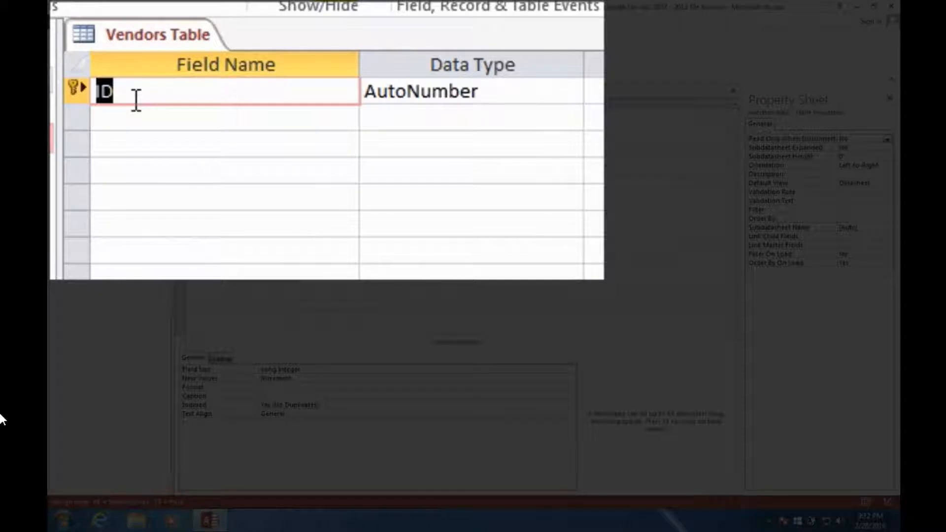
pyautogui.click(136, 96)
pyautogui.write('Vendor')
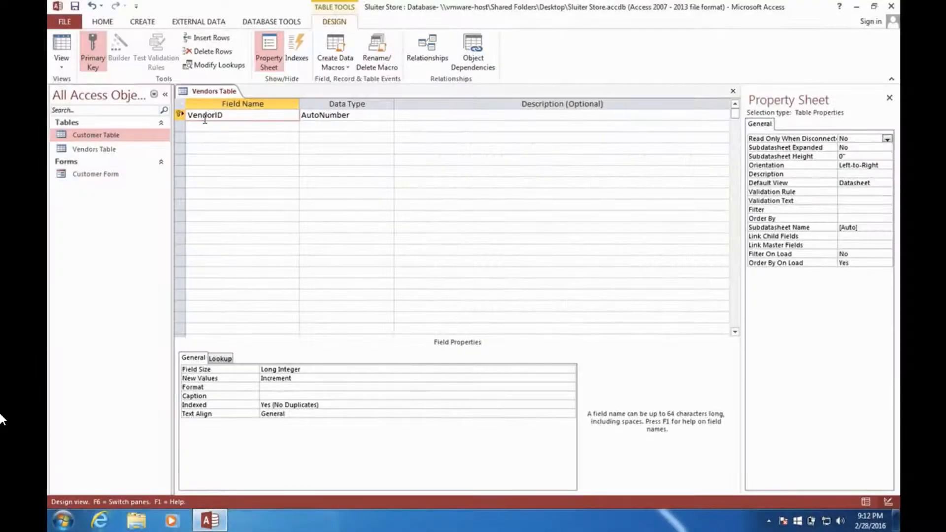
# Add the Short Text fields VendorName, Address, City, State and ZIP below VendorID.
pyautogui.click(196, 128)
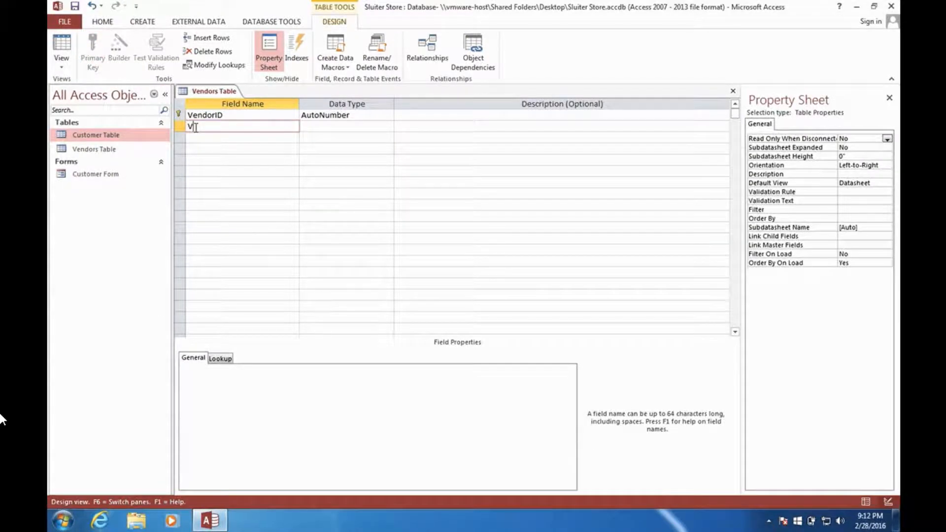
pyautogui.write('VendorName')
pyautogui.press('Tab')
pyautogui.press('Tab')
pyautogui.press('Tab')
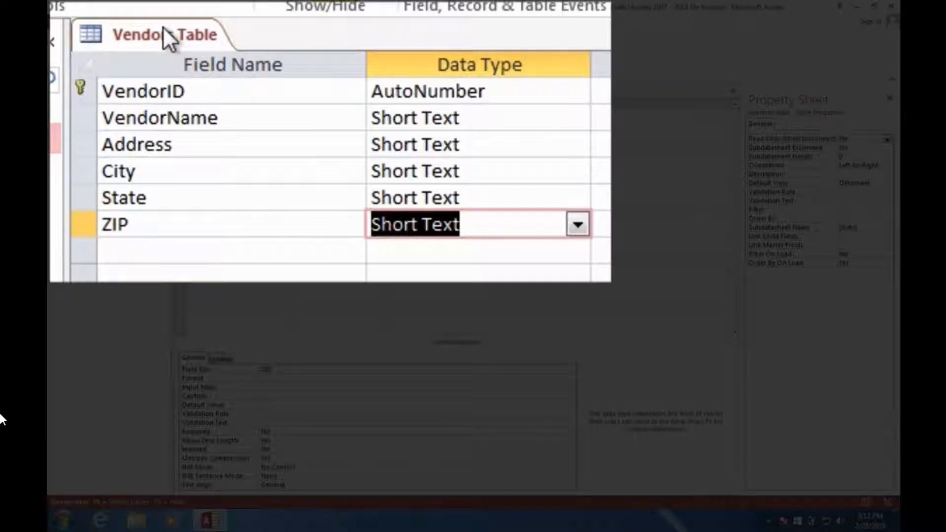
# Save the design of Vendors Table and switch it to Datasheet View.
pyautogui.rightClick(164, 27)
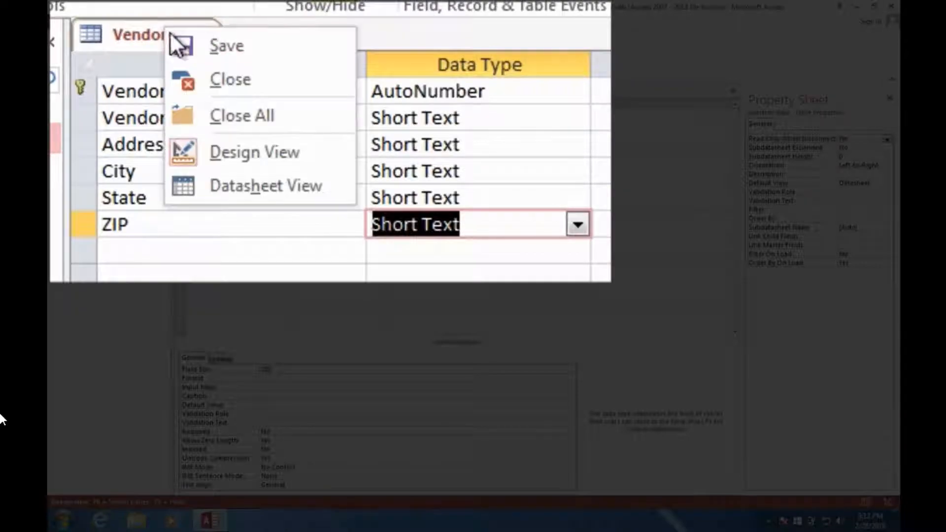
pyautogui.click(183, 40)
pyautogui.rightClick(172, 34)
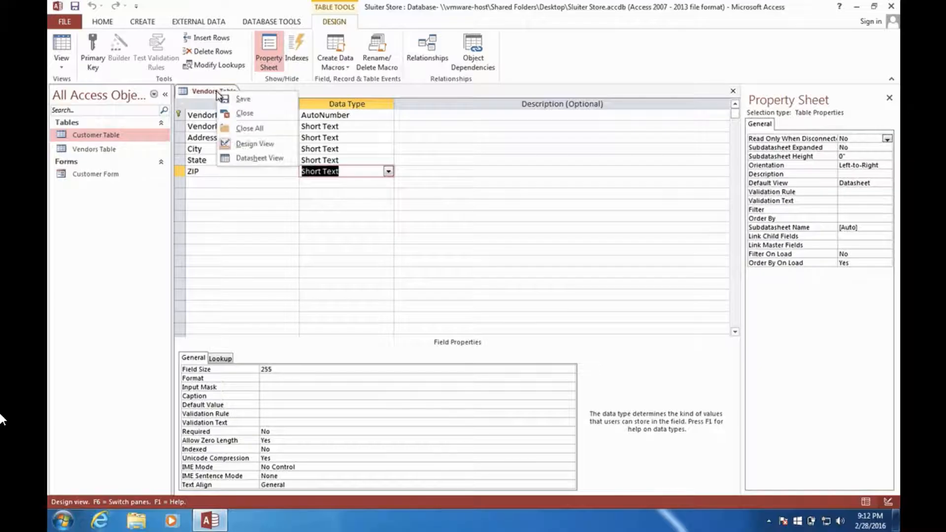
pyautogui.click(243, 159)
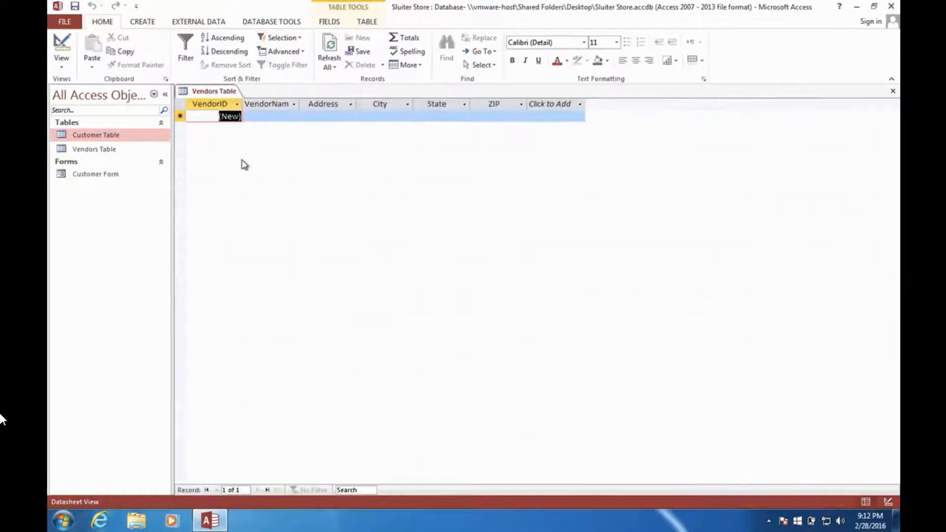
# Enter vendor records for Apple Computer, Office Depot, Microsoft, Amazon, Video Gamers Inc and Atari with their addresses, and close Vendors Table.
pyautogui.click(265, 117)
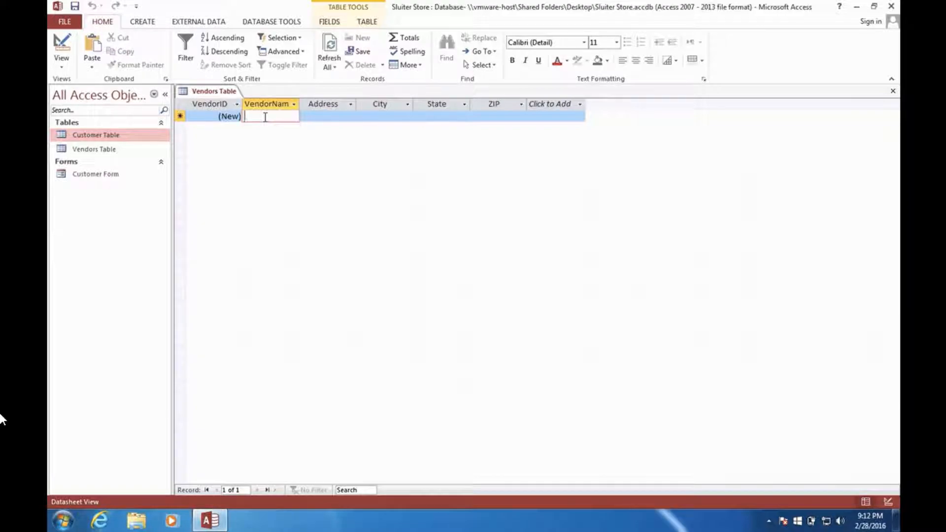
pyautogui.write('Apple Comput')
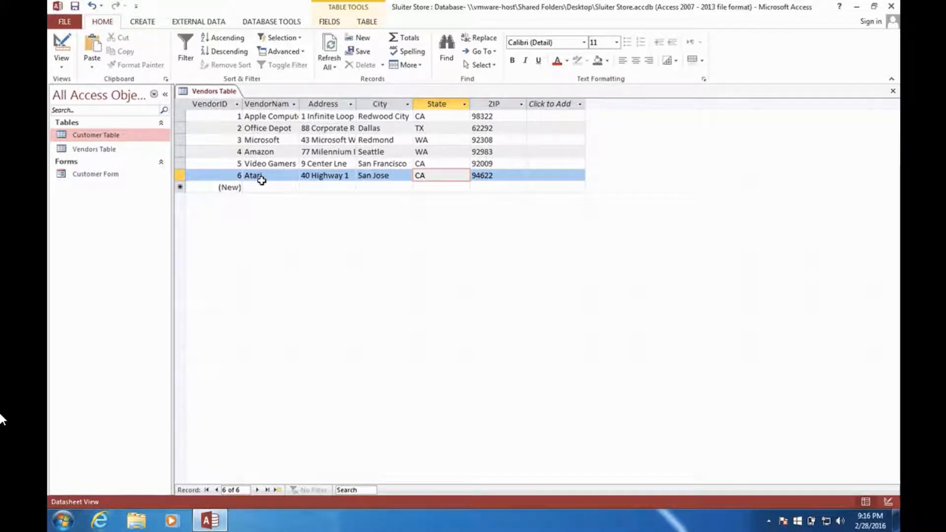
pyautogui.rightClick(220, 95)
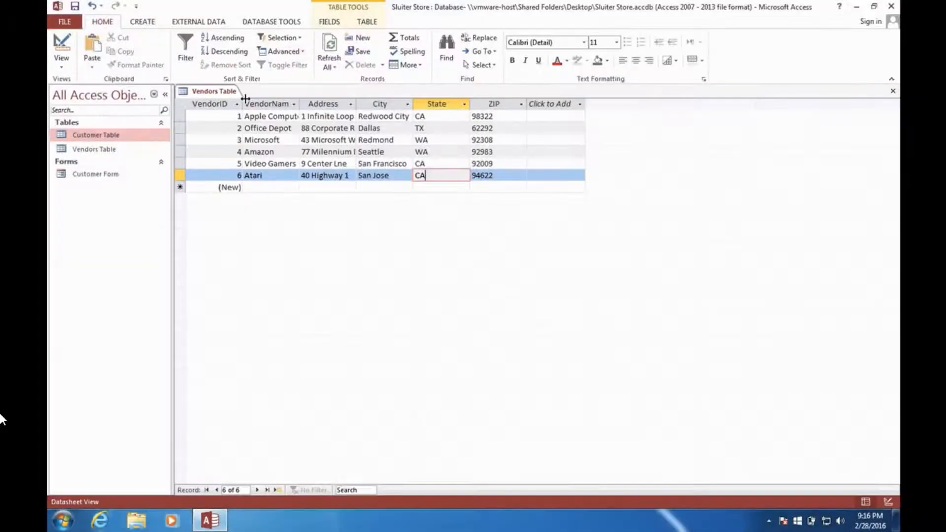
pyautogui.click(234, 119)
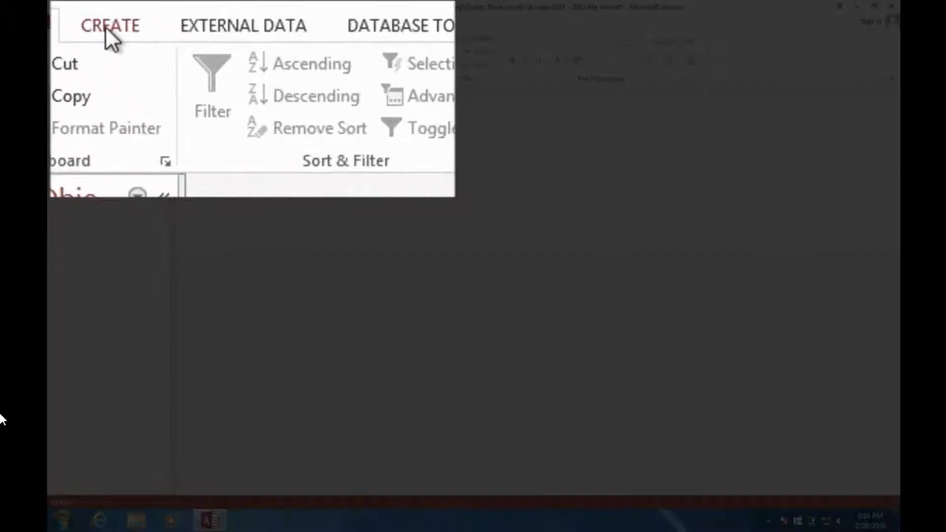
# Create a form based on Vendors Table and narrow its text boxes to about 2.04 inches.
pyautogui.click(140, 22)
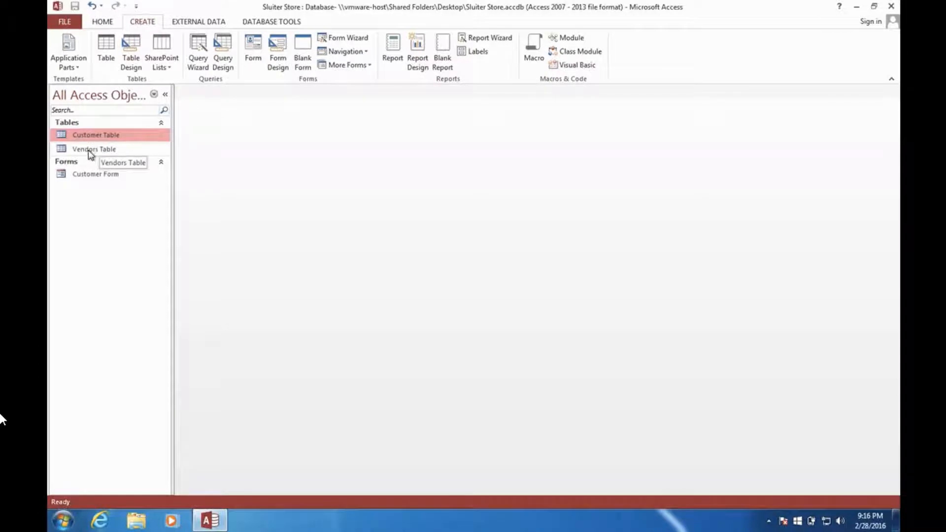
pyautogui.click(89, 151)
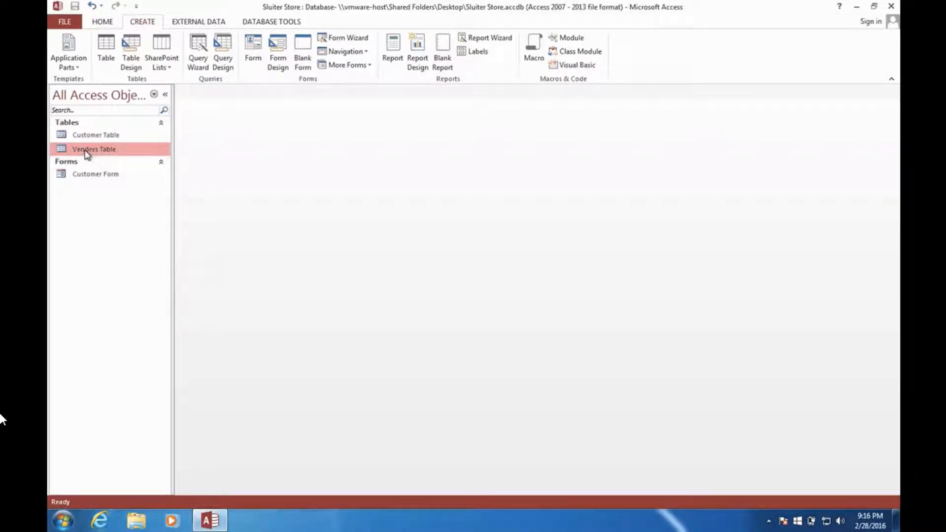
pyautogui.click(257, 48)
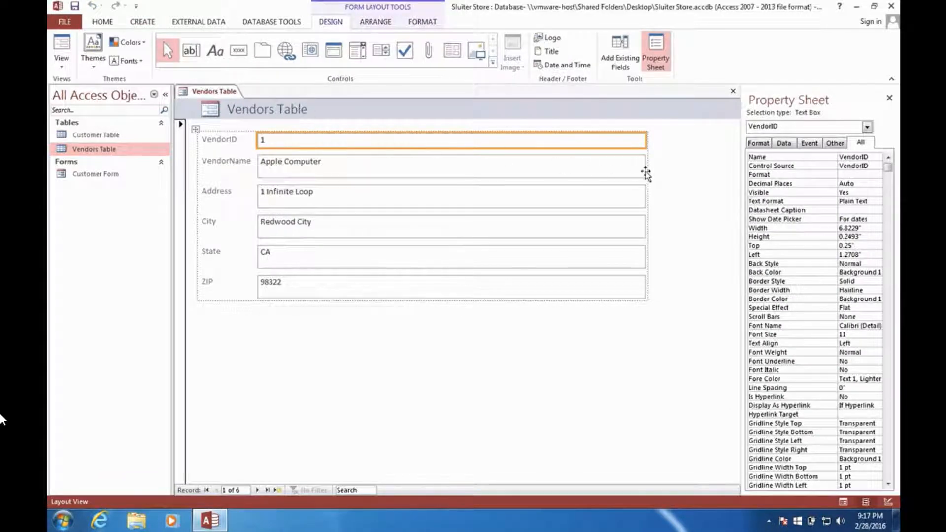
pyautogui.moveTo(646, 142); pyautogui.dragTo(375, 142)
# Save the new vendor form under the name Vendors Form.
pyautogui.rightClick(234, 93)
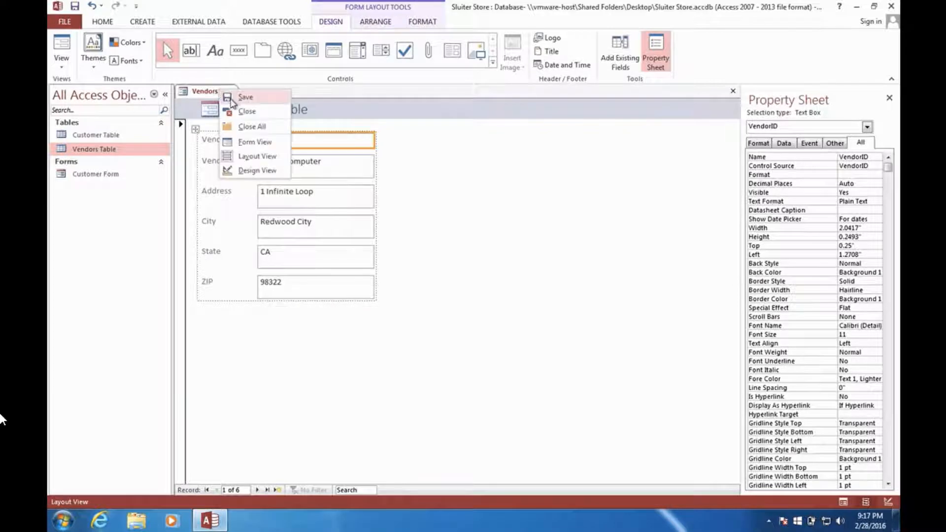
pyautogui.click(245, 97)
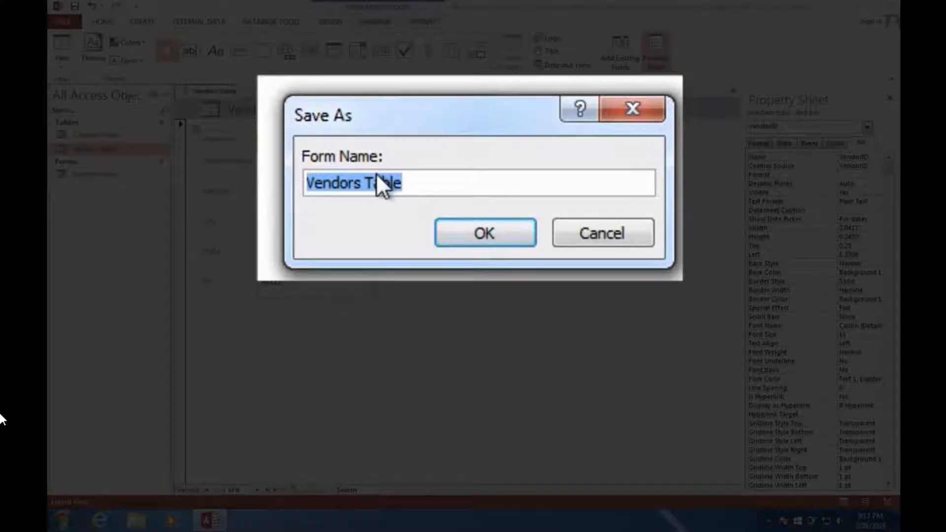
pyautogui.doubleClick(377, 173)
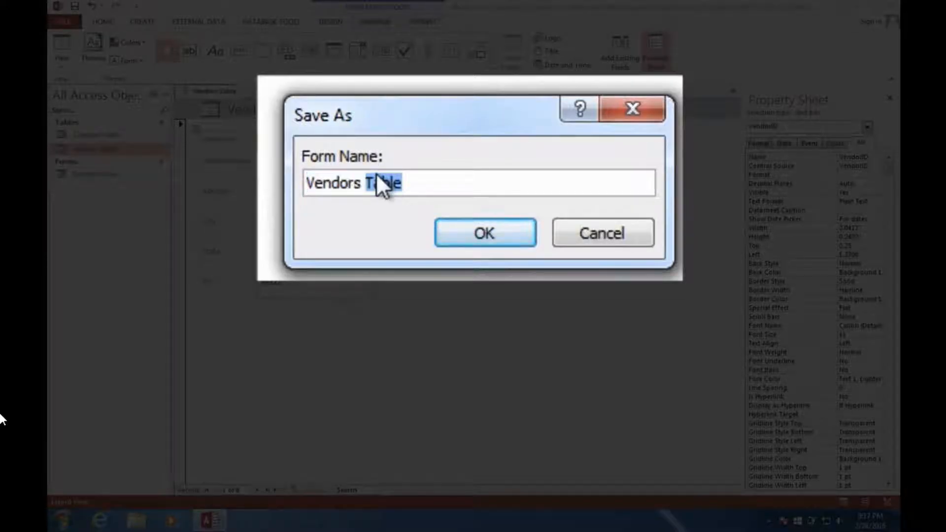
pyautogui.write('Form')
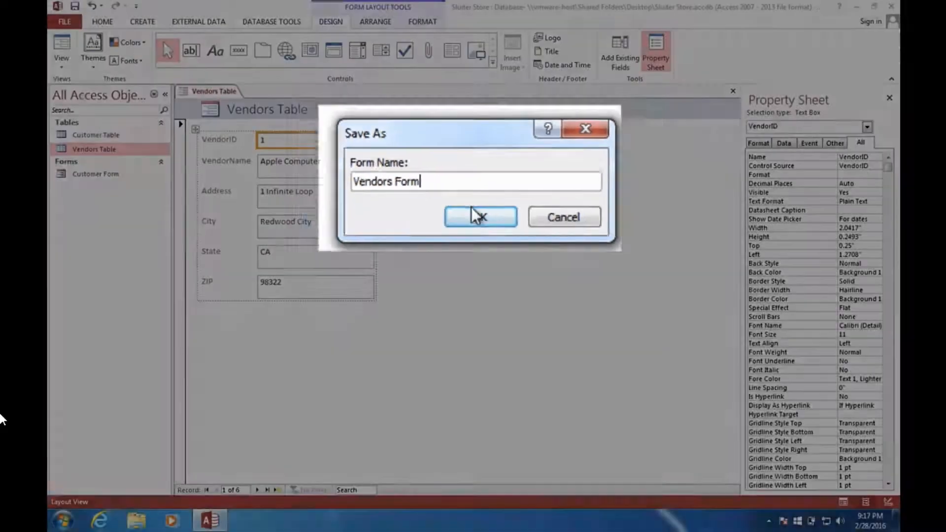
pyautogui.click(478, 217)
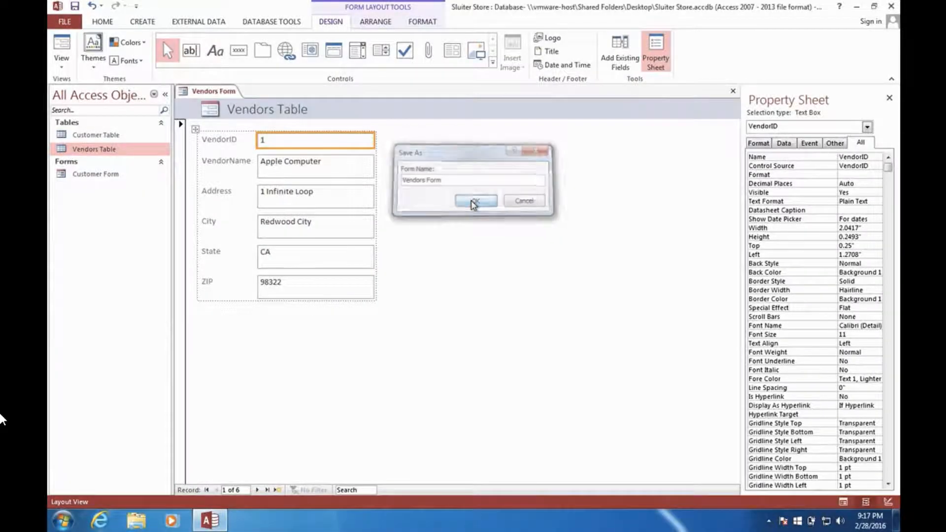
# Switch Vendors Form to Form View and browse through the vendor records up to the last one.
pyautogui.rightClick(209, 99)
pyautogui.click(234, 148)
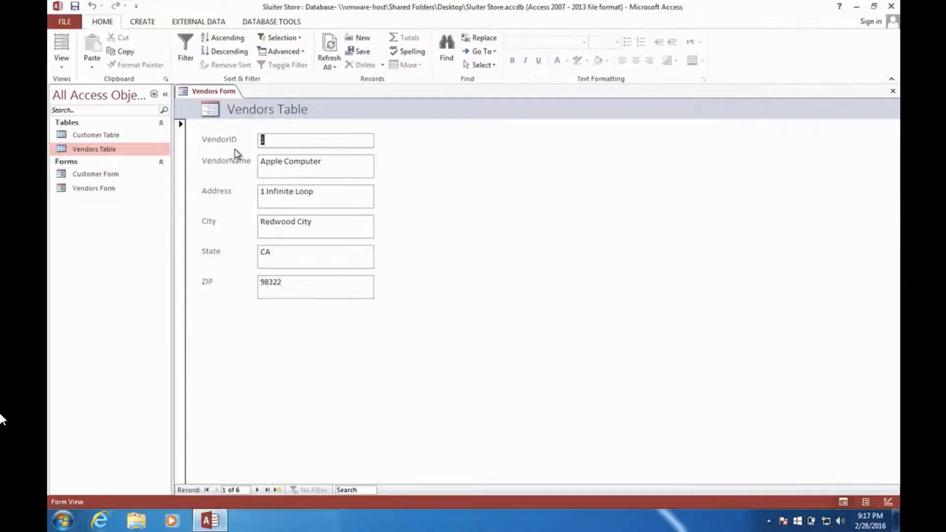
pyautogui.click(257, 490)
pyautogui.click(285, 493)
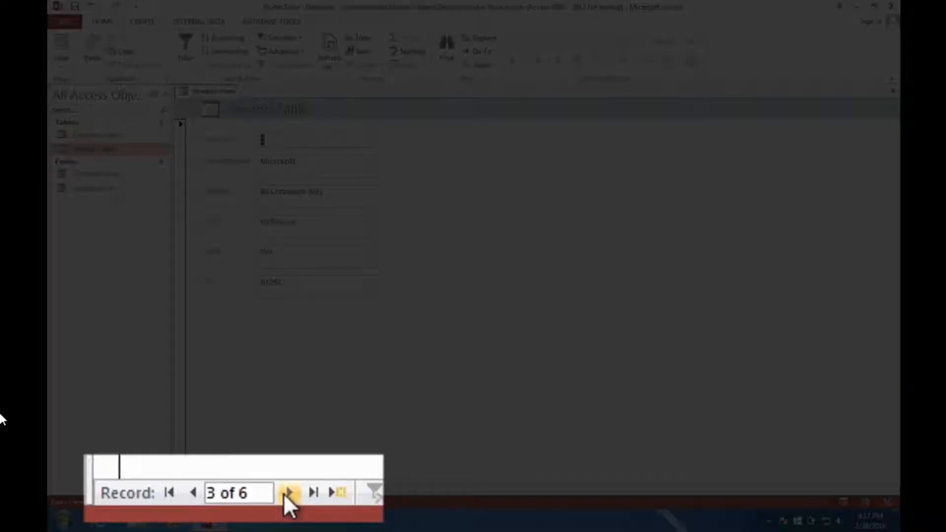
pyautogui.click(284, 493)
pyautogui.click(256, 490)
pyautogui.click(256, 490)
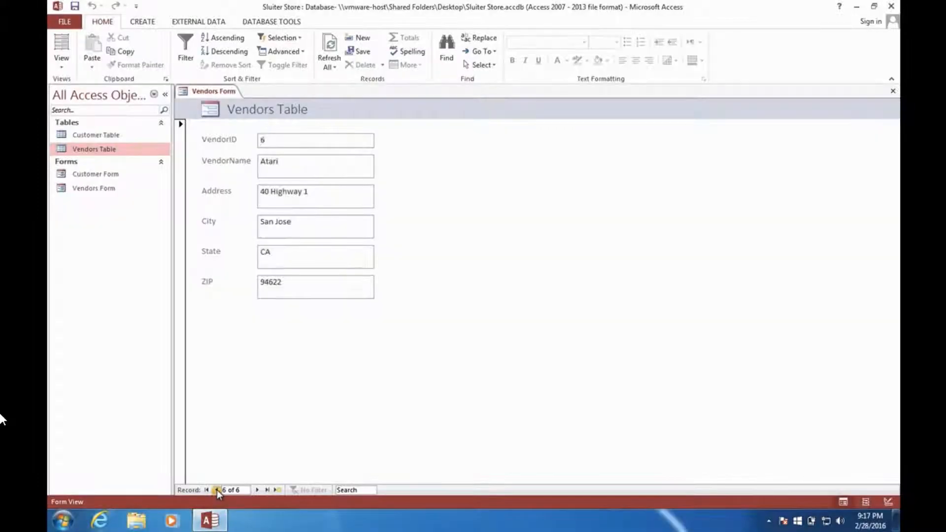
pyautogui.click(216, 490)
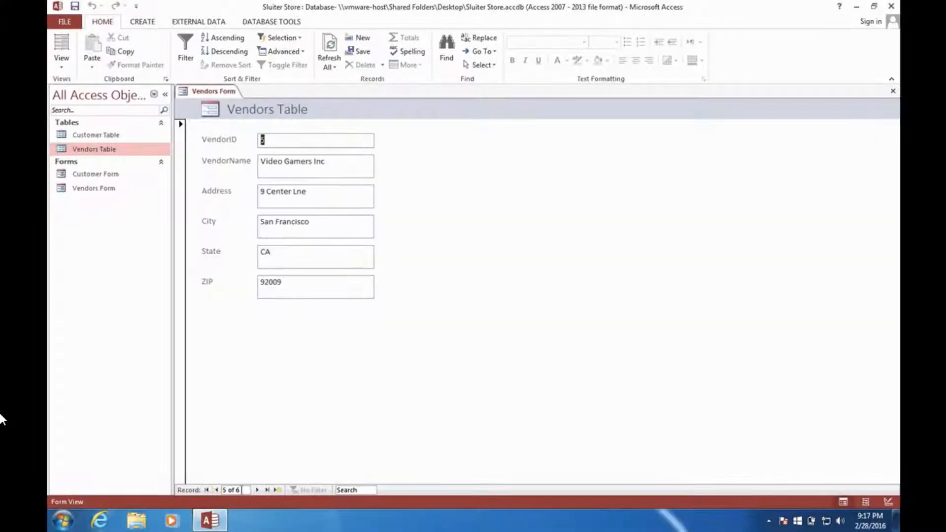
pyautogui.click(258, 490)
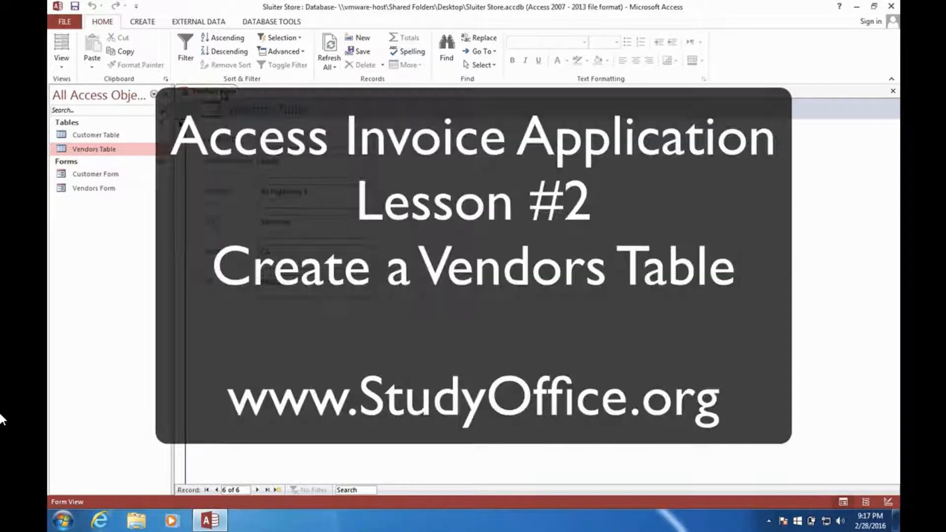
# Close Vendors Form and create a new blank table.
pyautogui.rightClick(223, 94)
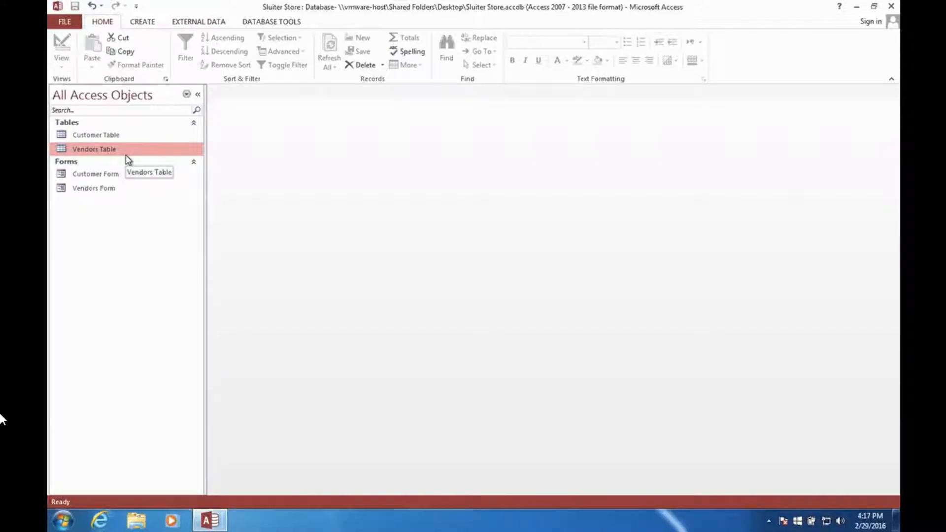
pyautogui.click(142, 25)
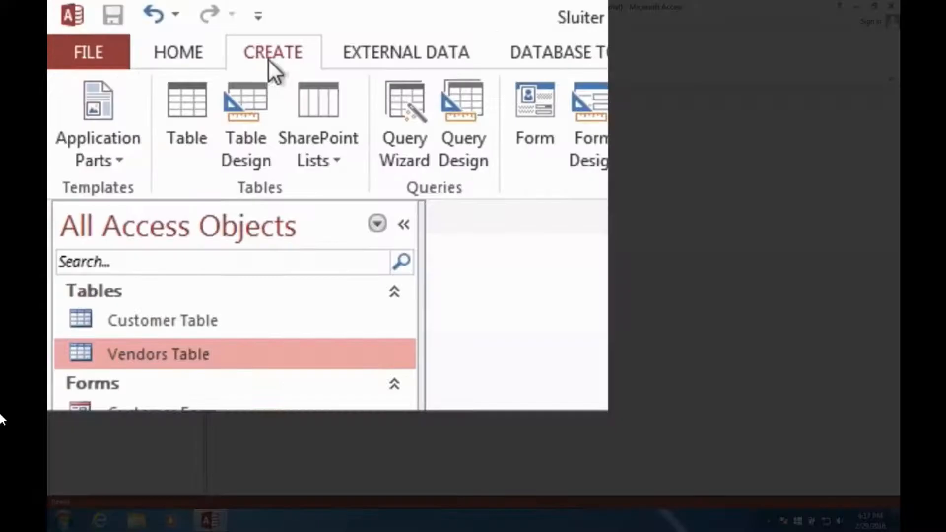
pyautogui.click(184, 127)
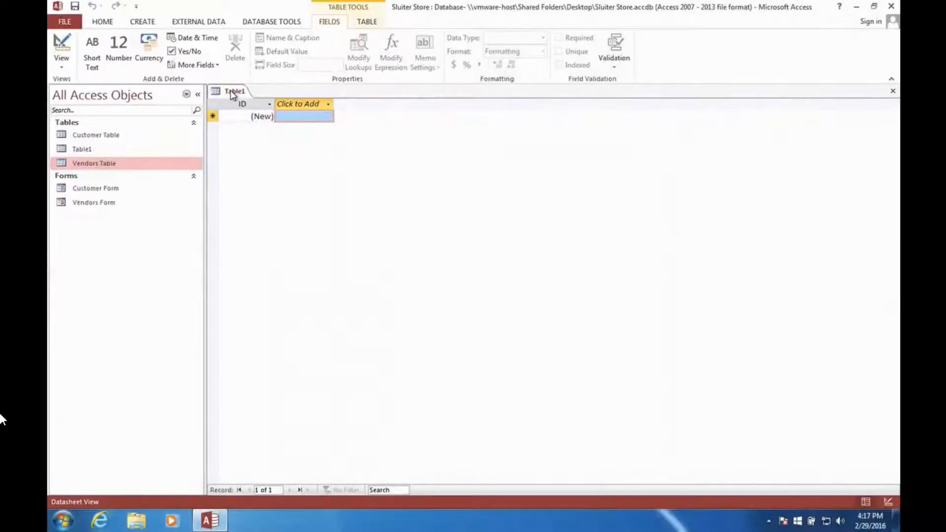
# Save the new blank table under the name Products Table.
pyautogui.rightClick(477, 215)
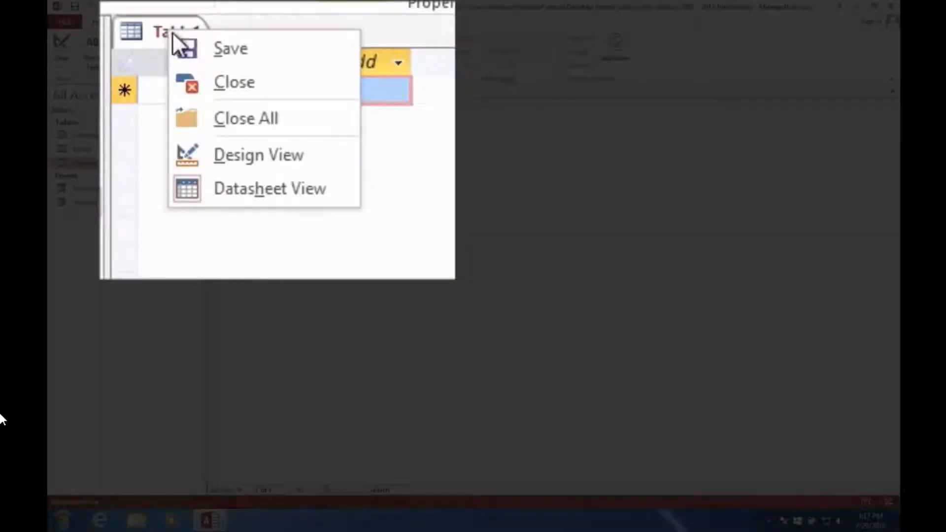
pyautogui.click(232, 47)
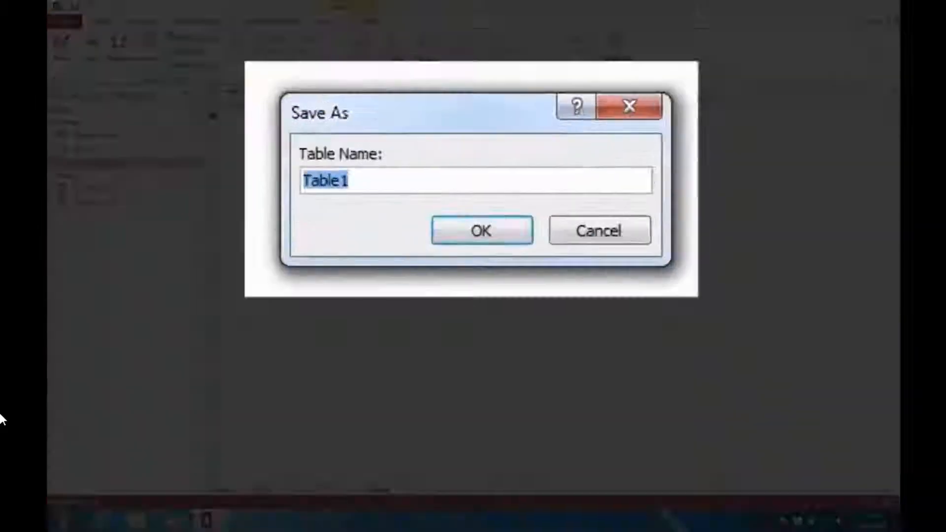
pyautogui.write('Prodcu')
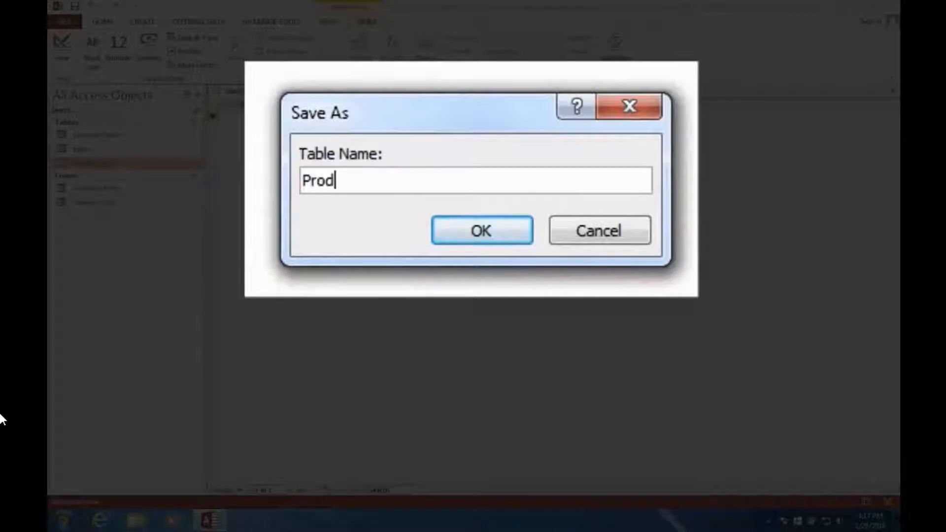
pyautogui.press('BackSpace')
pyautogui.press('BackSpace')
pyautogui.write('ucts ')
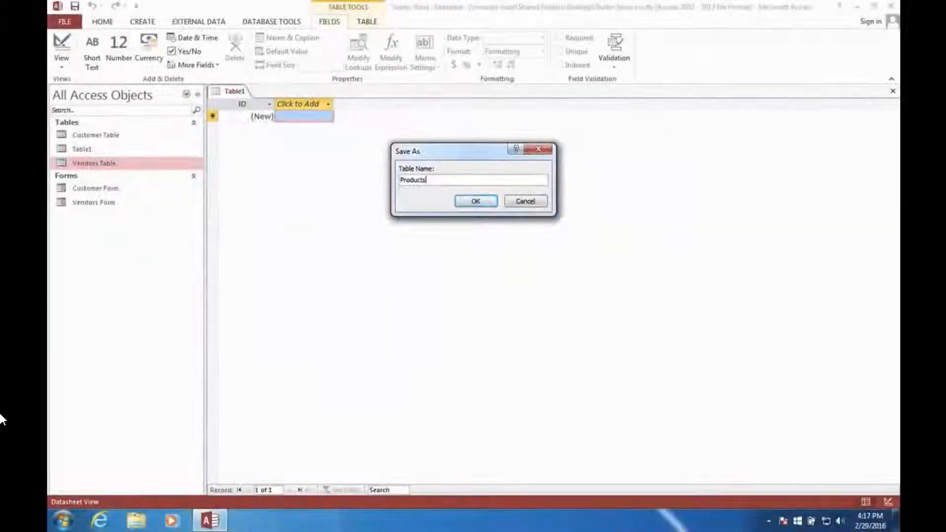
pyautogui.write('Table')
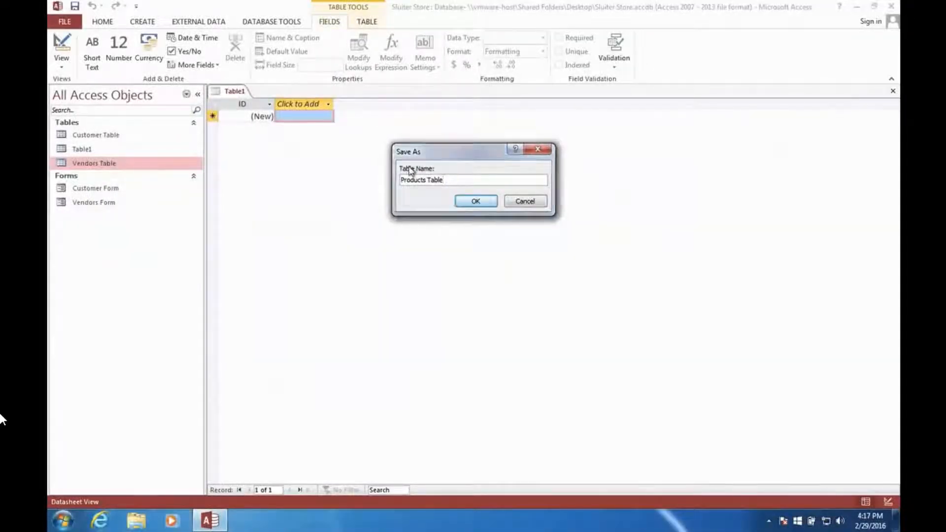
pyautogui.press('Return')
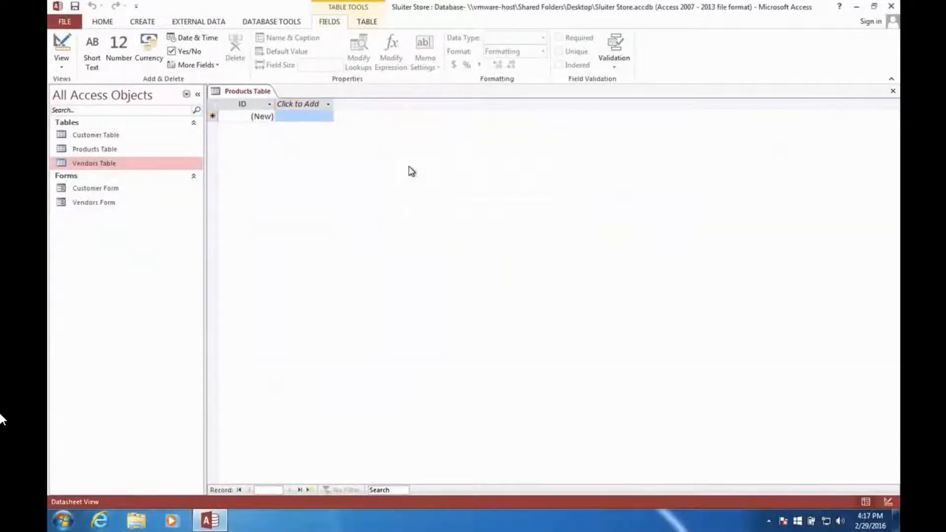
# Switch Products Table to Design View and rename its ID key field as ProductID, keeping the AutoNumber data type.
pyautogui.rightClick(246, 95)
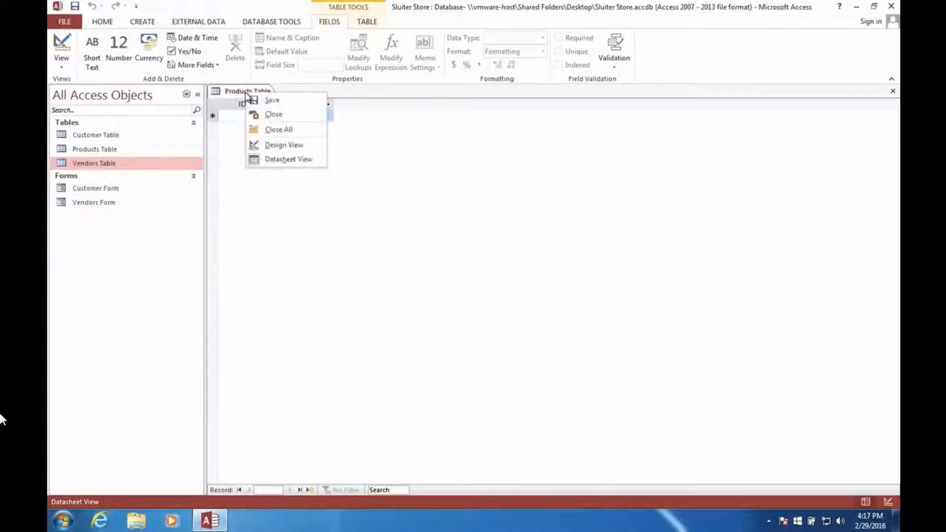
pyautogui.click(274, 148)
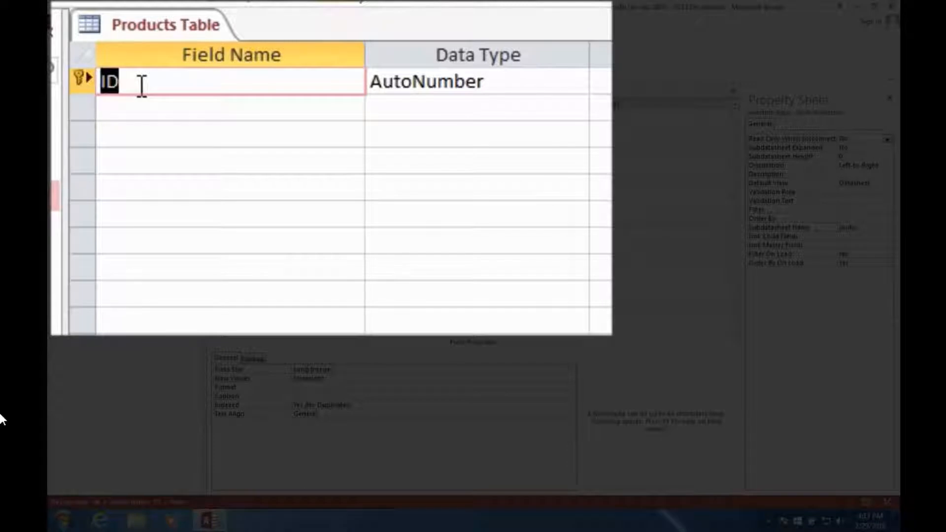
pyautogui.write('Proe')
pyautogui.press('BackSpace')
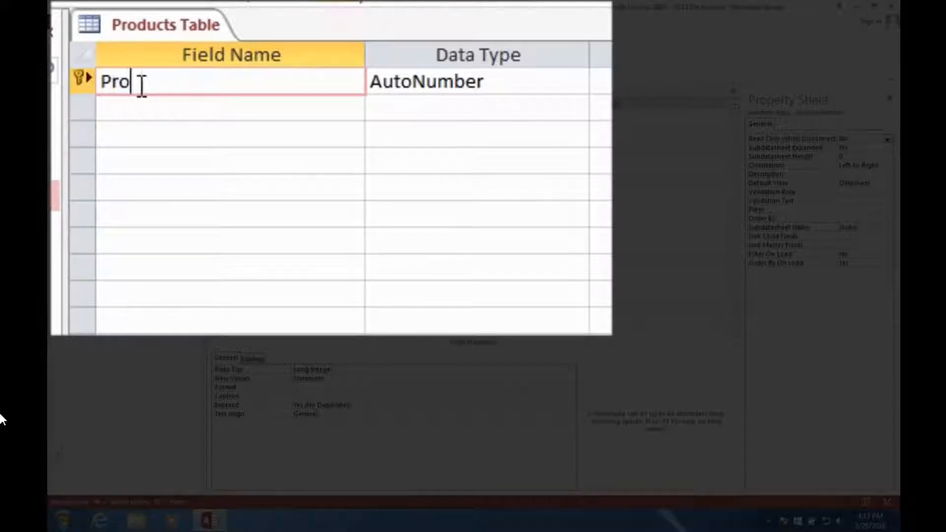
pyautogui.write('ductID')
pyautogui.press('Tab')
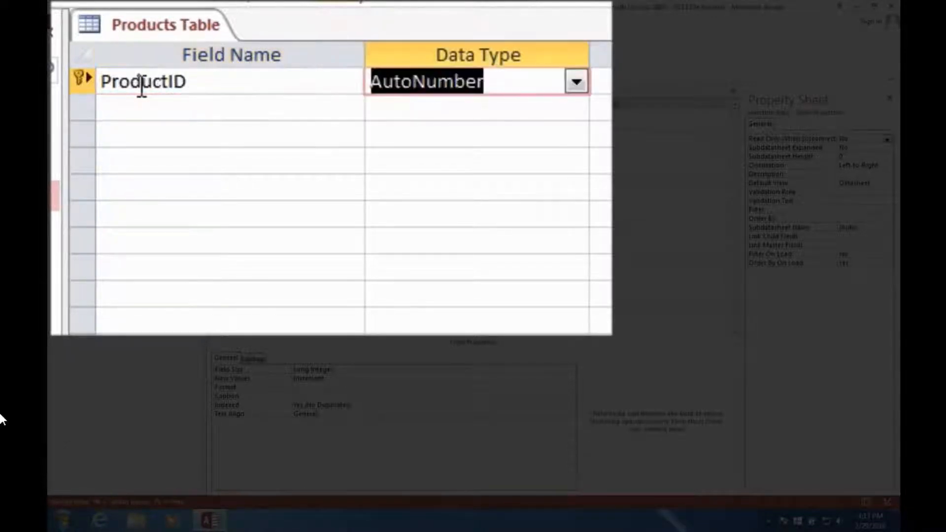
# Add the fields ProductName and VendorID below ProductID, both with the Short Text data type.
pyautogui.click(143, 107)
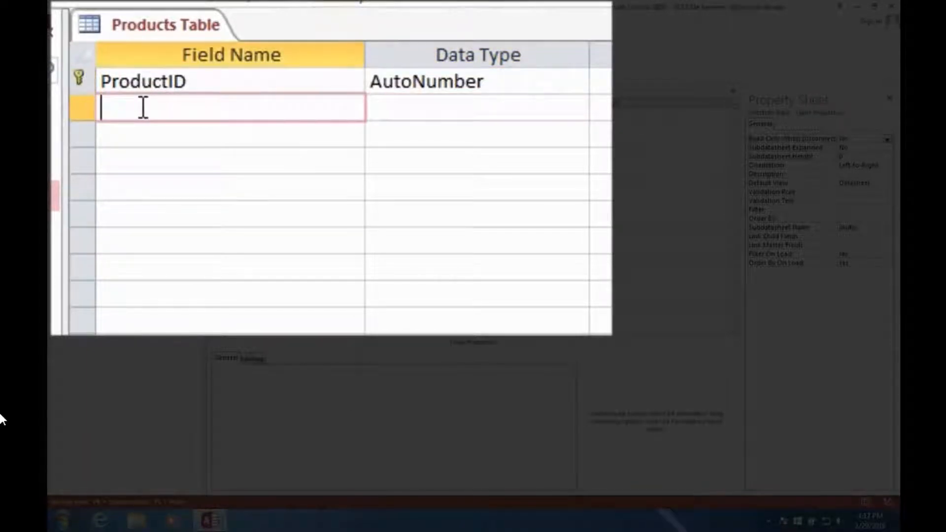
pyautogui.write('Product')
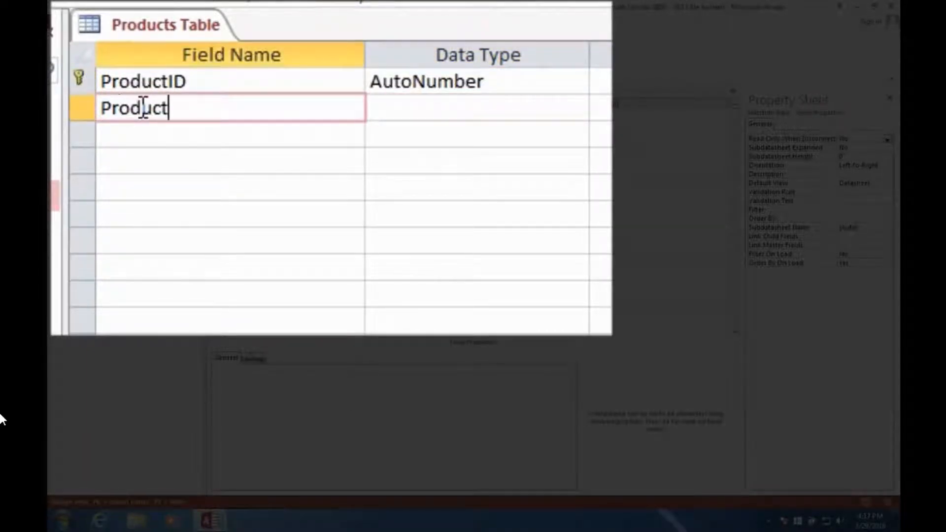
pyautogui.write('Name')
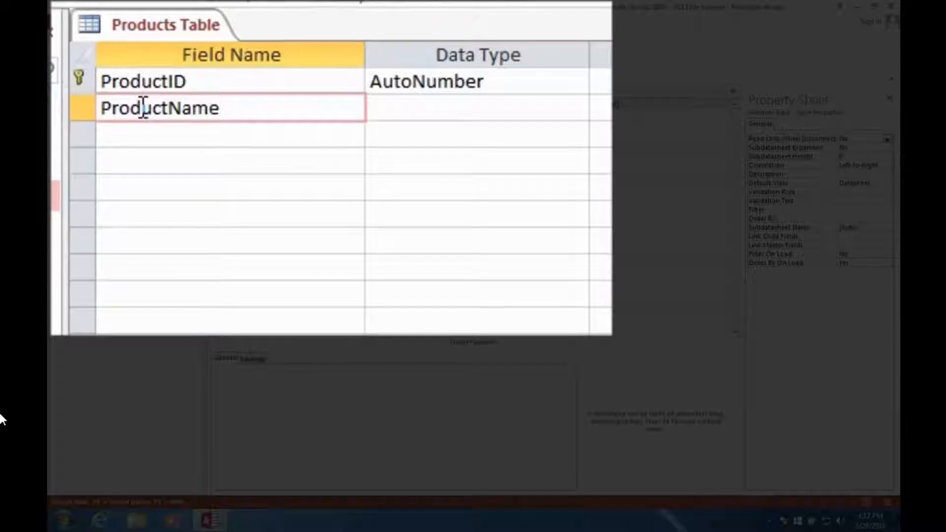
pyautogui.click(393, 110)
pyautogui.click(223, 136)
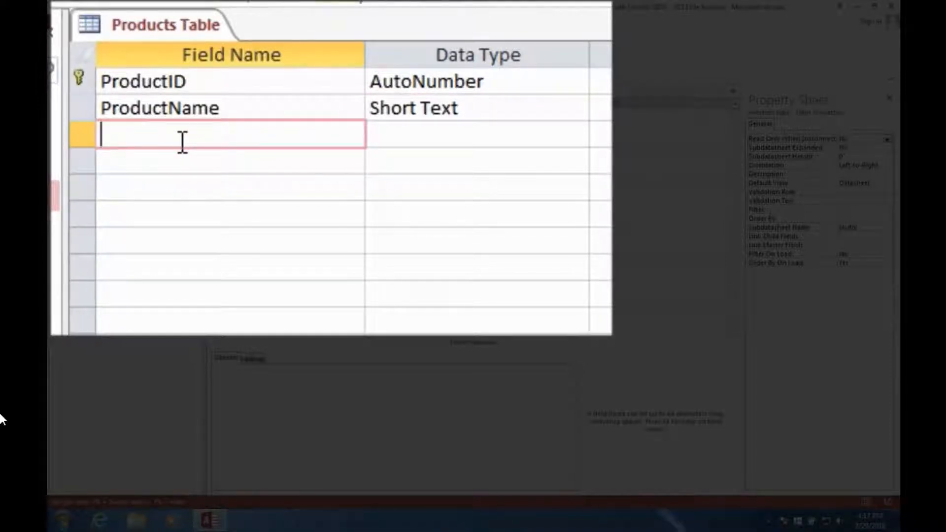
pyautogui.write('Vendor')
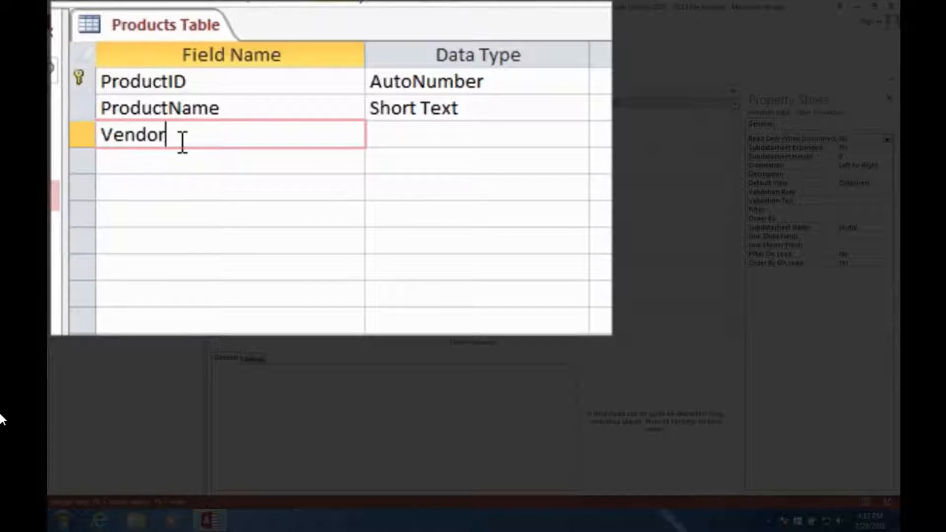
pyautogui.write('ID')
pyautogui.press('Tab')
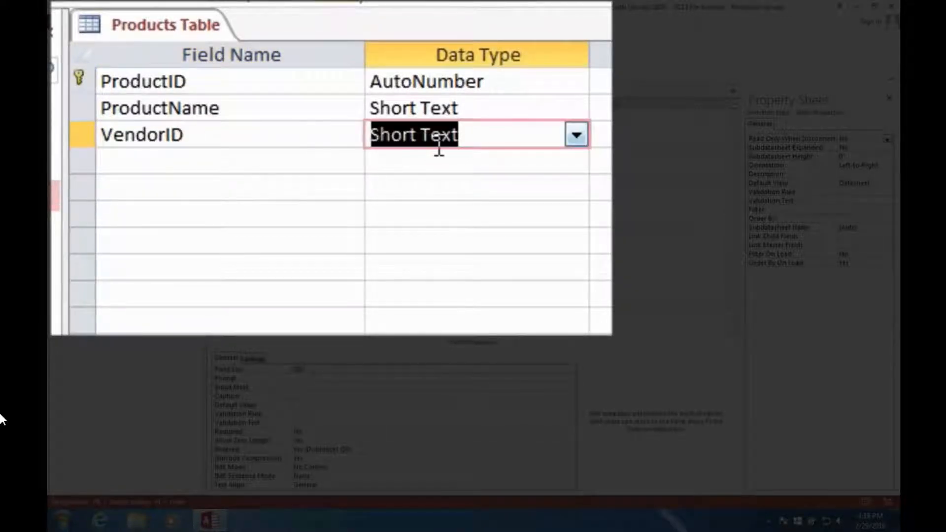
# Add the fields WholesalePrice and RetailPrice below VendorID, both with the default Short Text data type.
pyautogui.click(156, 158)
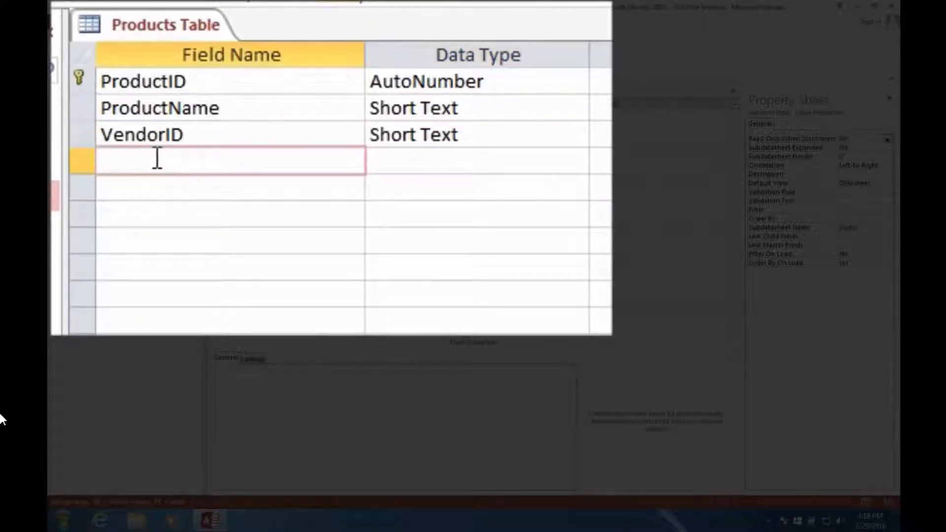
pyautogui.write('W')
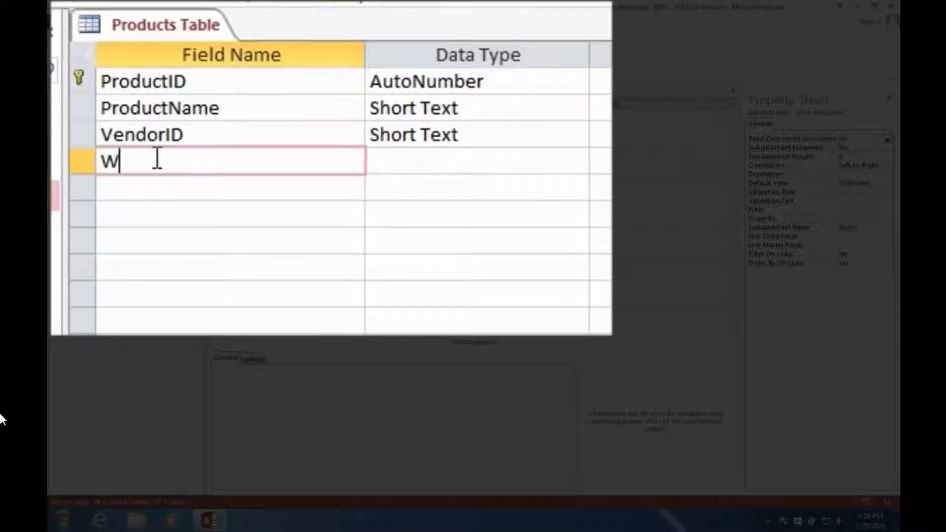
pyautogui.write('holesale')
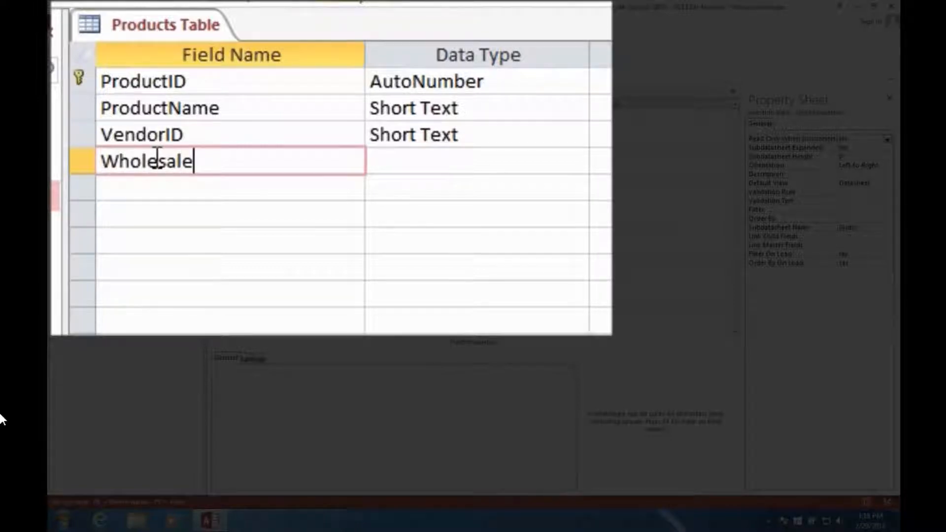
pyautogui.write('Price')
pyautogui.press('Tab')
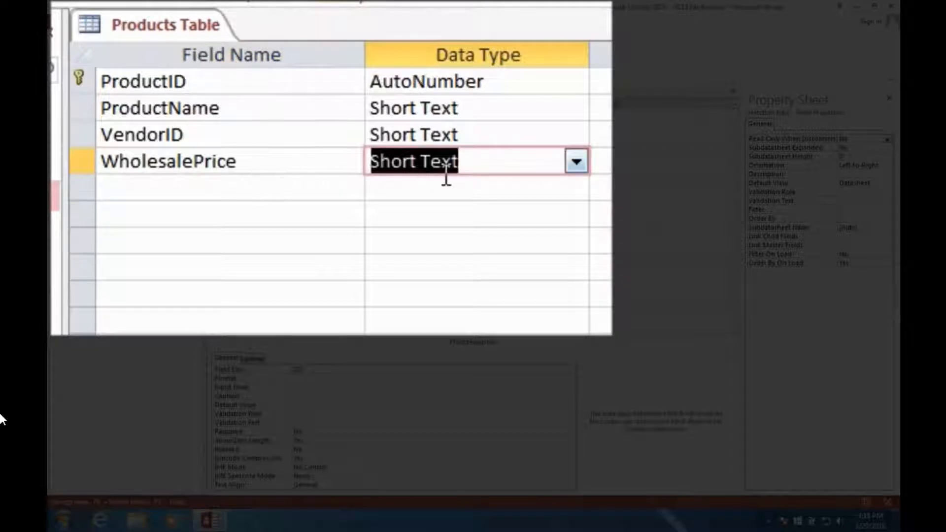
pyautogui.click(178, 193)
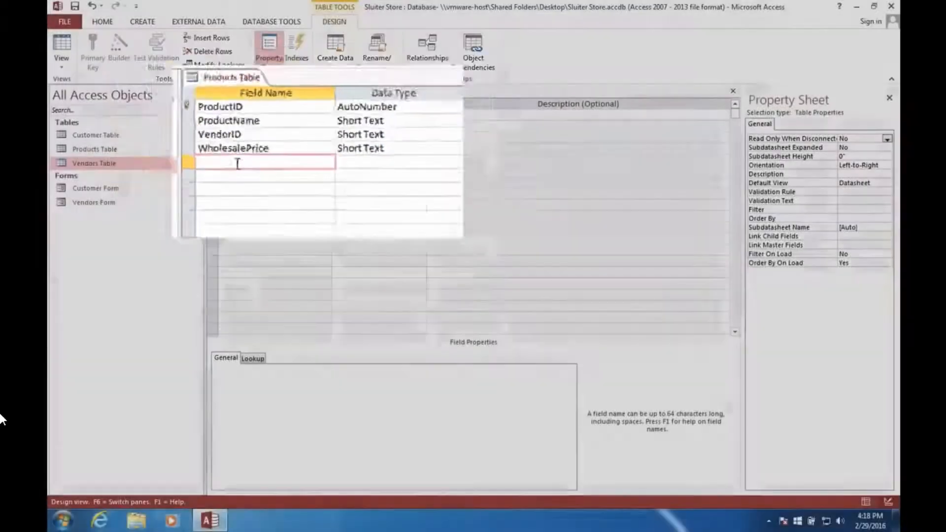
pyautogui.write('r')
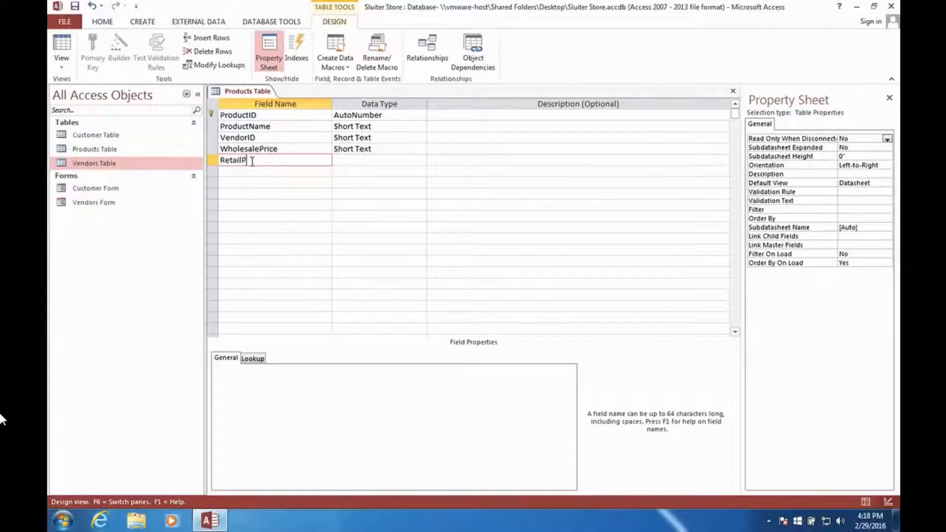
pyautogui.write('etailPrice')
pyautogui.press('Tab')
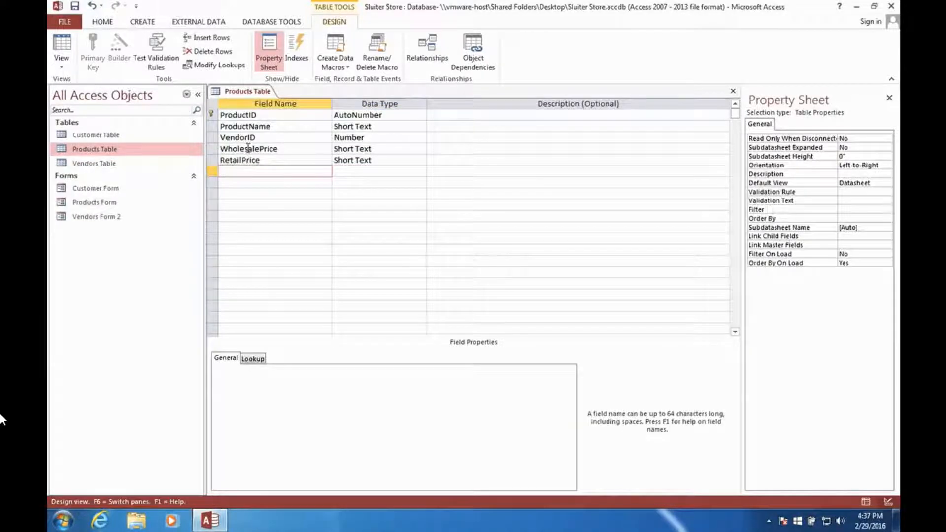
# Set the data type of the WholesalePrice and RetailPrice fields to Currency.
pyautogui.click(248, 148)
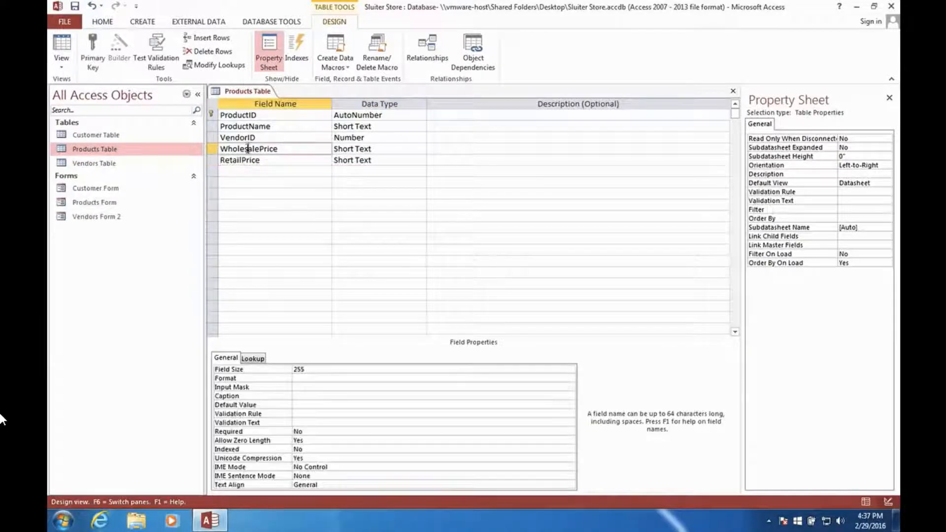
pyautogui.click(244, 160)
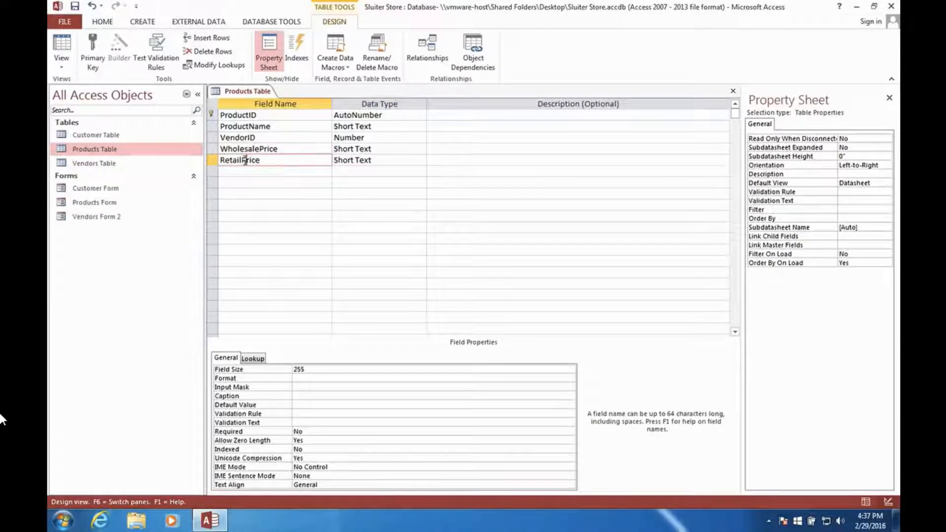
pyautogui.click(356, 149)
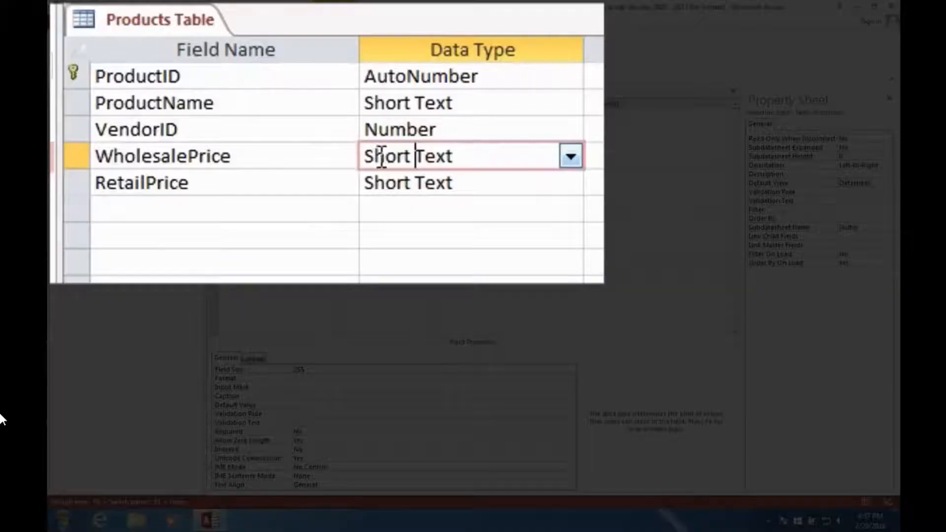
pyautogui.click(570, 156)
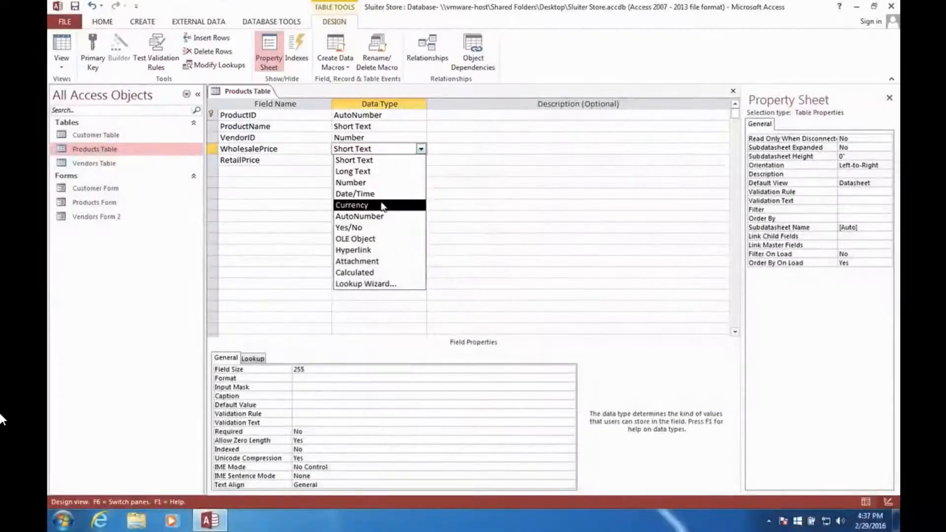
pyautogui.click(382, 205)
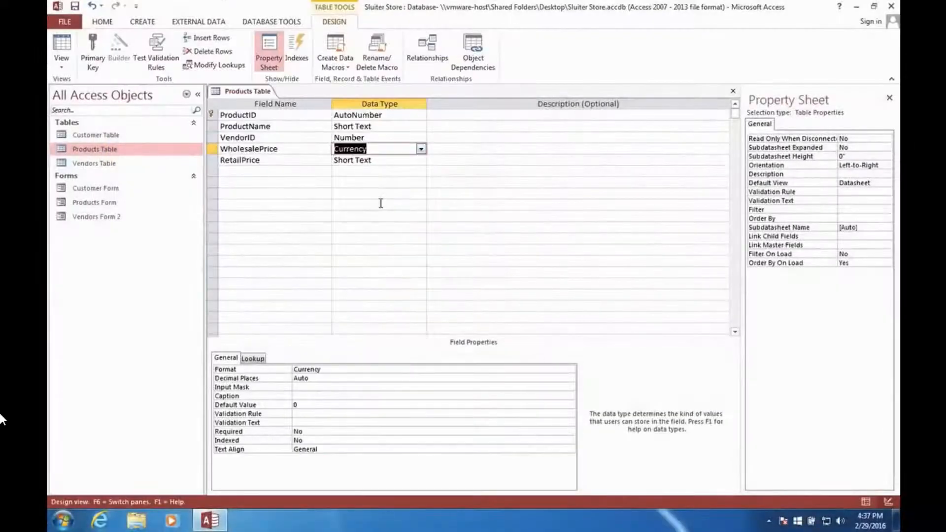
pyautogui.click(406, 160)
pyautogui.click(421, 161)
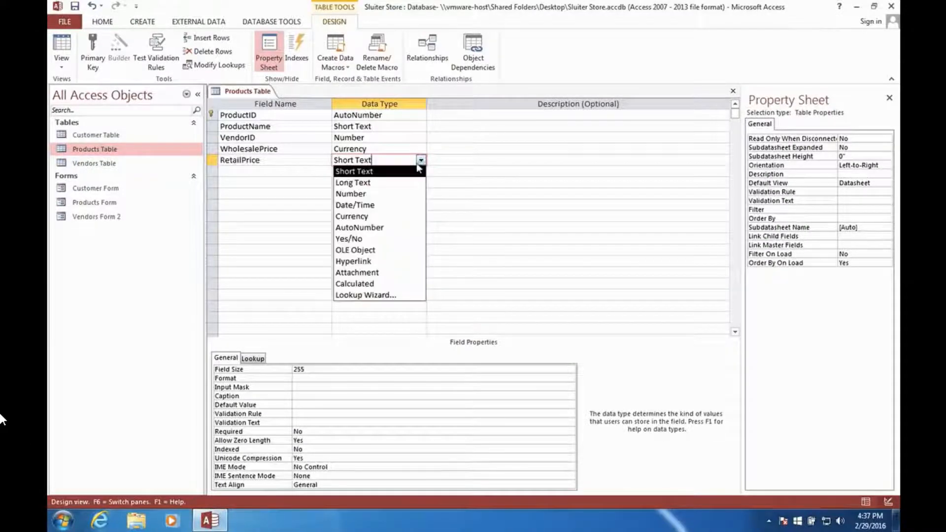
pyautogui.click(374, 216)
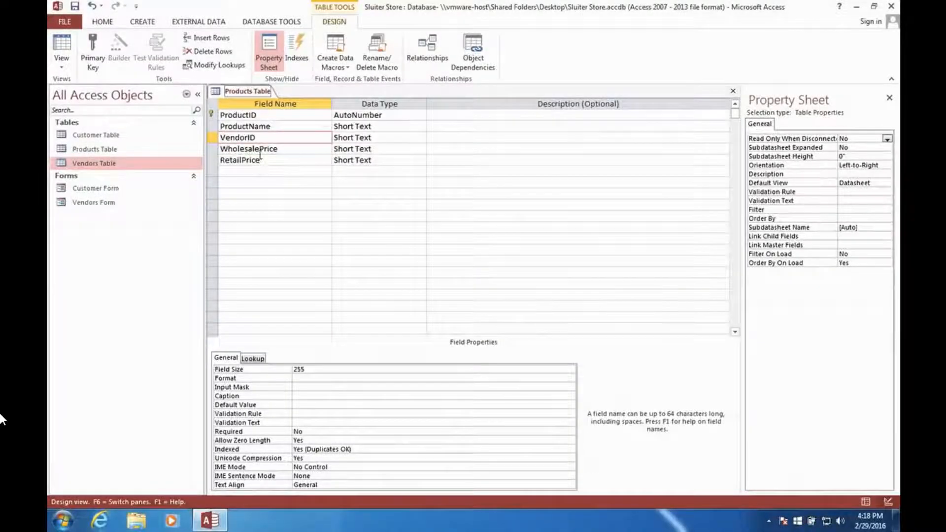
# Start the Lookup Wizard for the VendorID field, taking its values from another table and choosing Vendors Table as the source.
pyautogui.moveTo(224, 137); pyautogui.dragTo(256, 137)
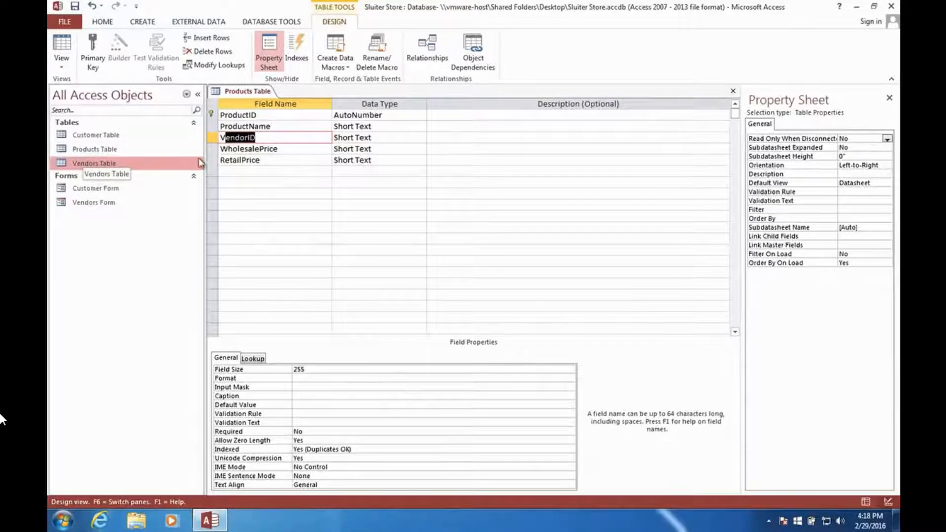
pyautogui.click(347, 138)
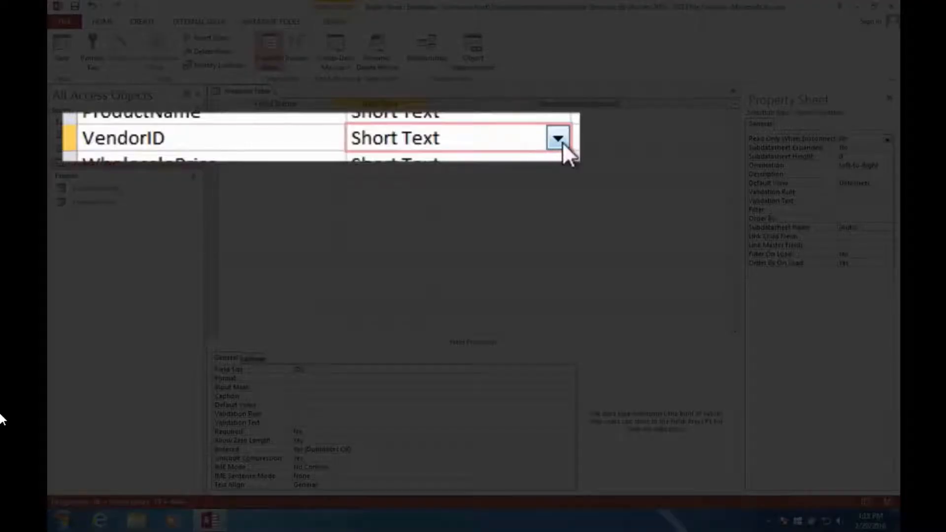
pyautogui.click(563, 140)
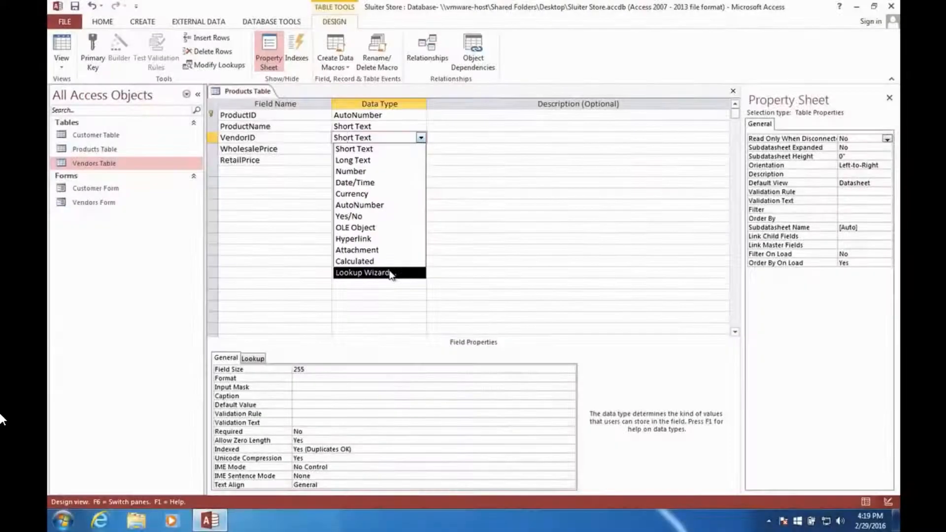
pyautogui.click(397, 272)
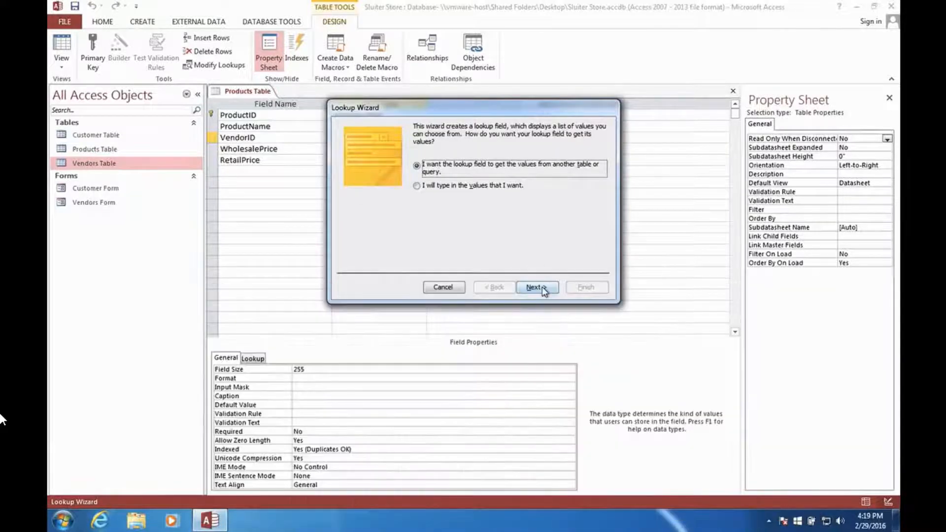
pyautogui.click(537, 287)
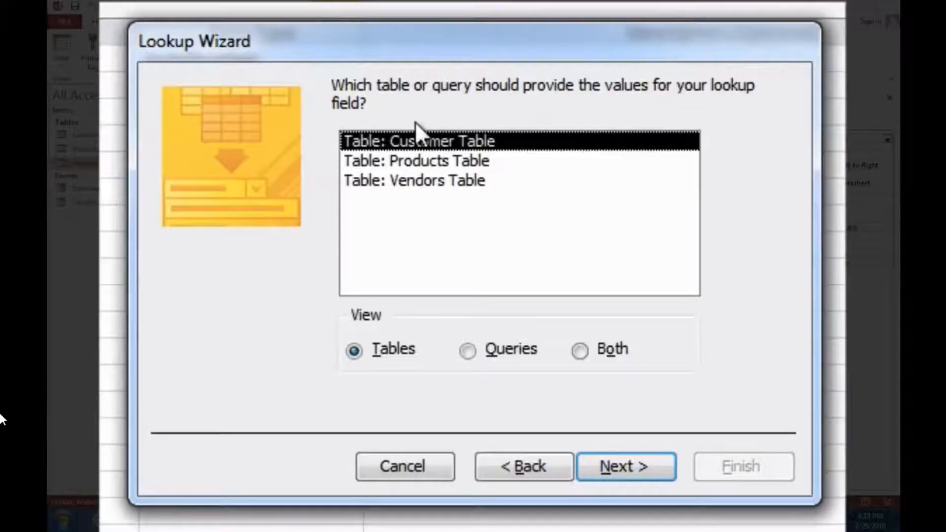
pyautogui.click(400, 178)
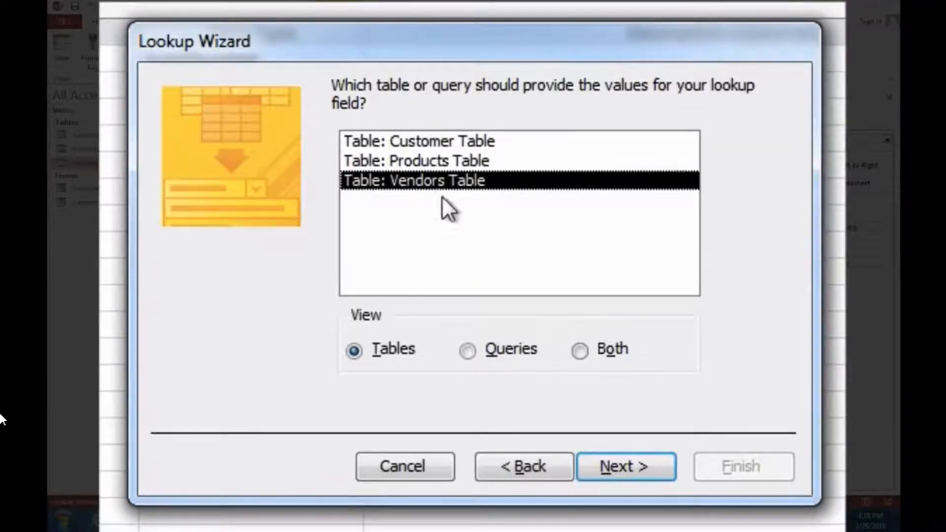
pyautogui.click(626, 466)
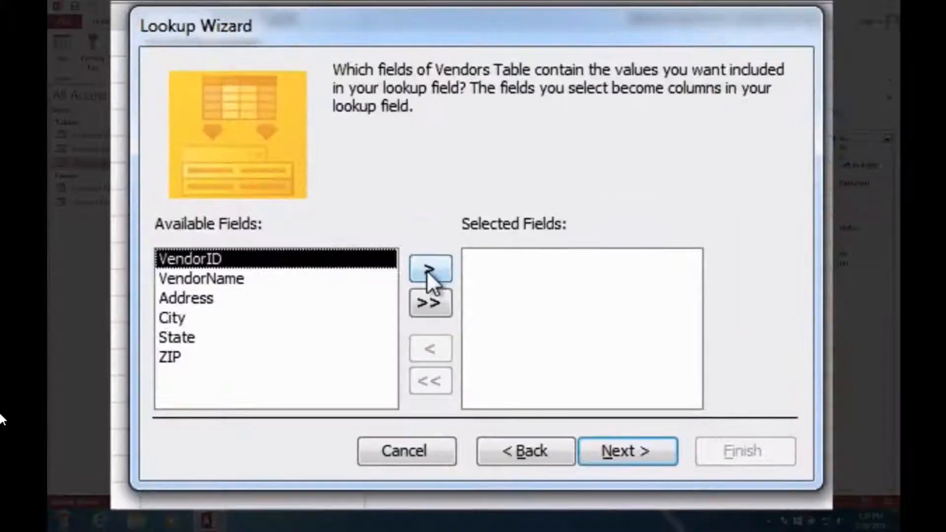
# Include VendorID and VendorName as the lookup columns and sort the list by VendorName in ascending order.
pyautogui.click(453, 211)
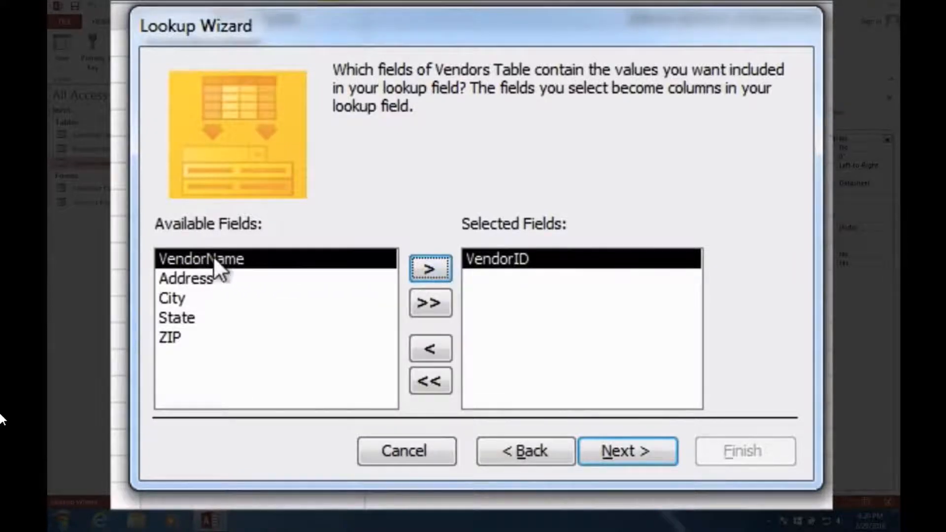
pyautogui.click(422, 270)
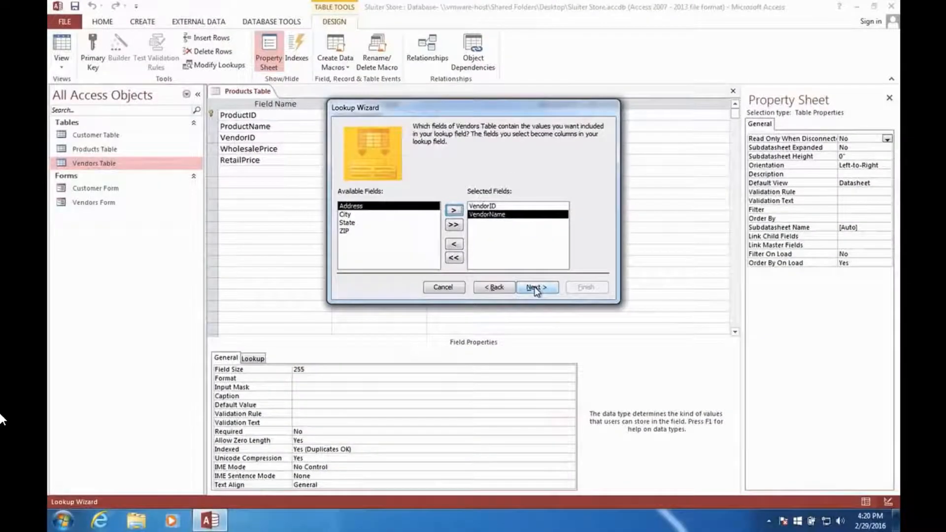
pyautogui.click(535, 288)
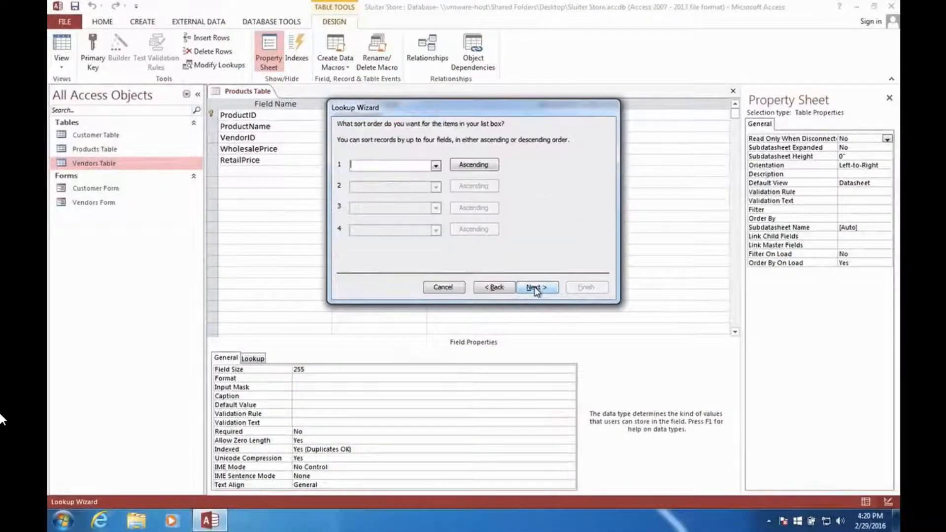
pyautogui.click(435, 166)
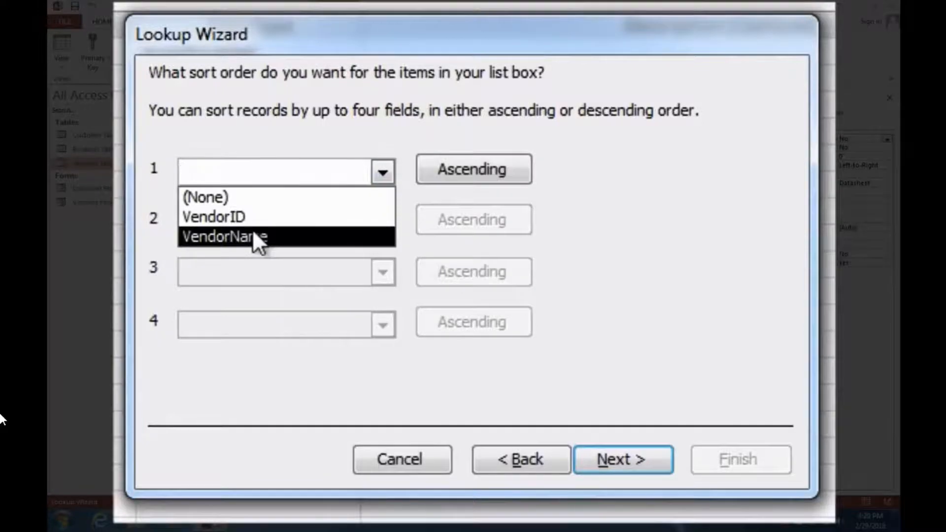
pyautogui.click(253, 232)
pyautogui.click(537, 287)
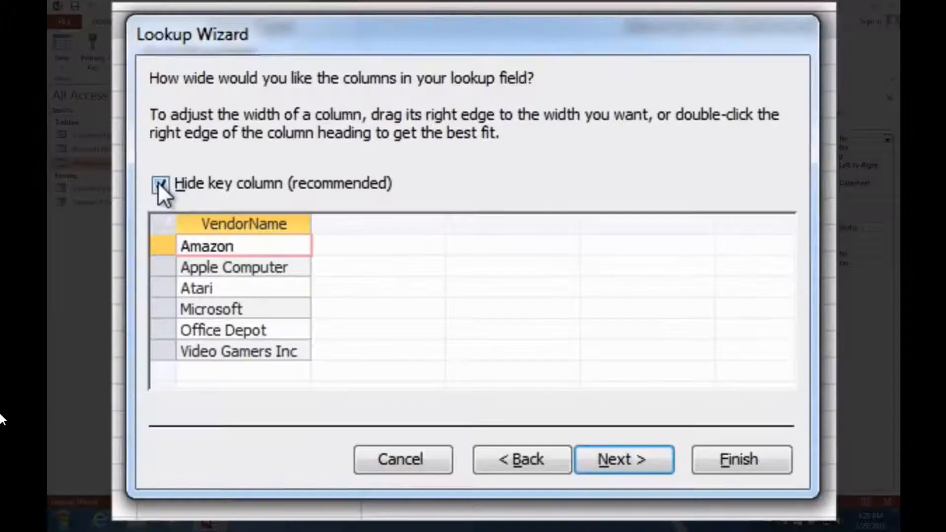
# Turn off hiding of the key column and narrow the VendorID column in the lookup list.
pyautogui.click(341, 171)
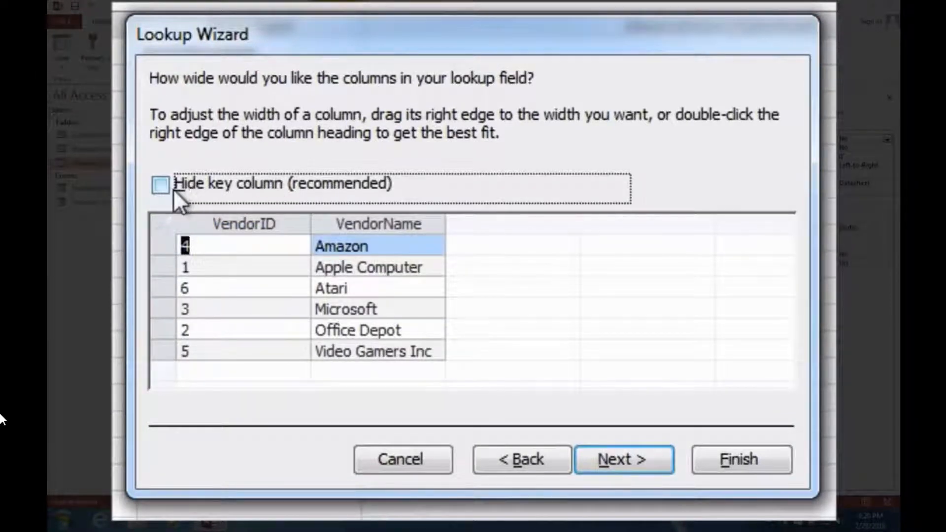
pyautogui.click(166, 188)
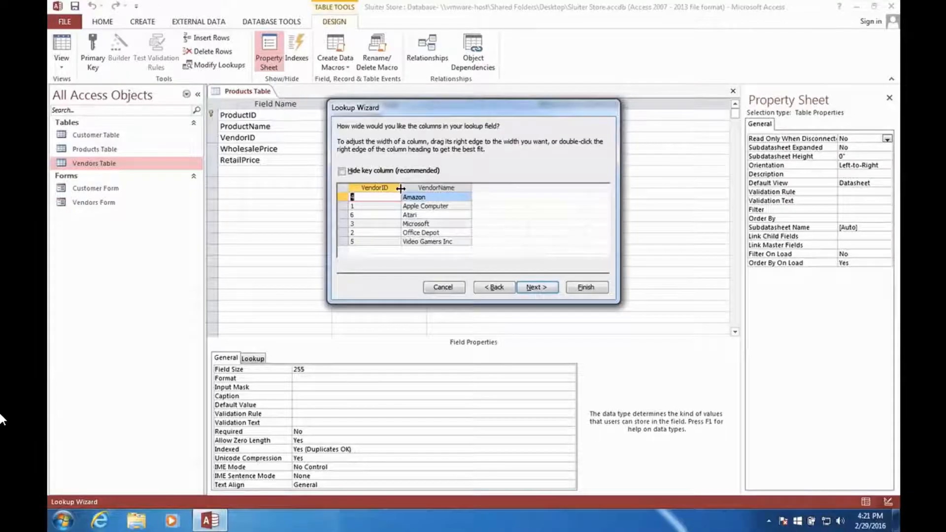
pyautogui.moveTo(400, 189); pyautogui.dragTo(372, 189)
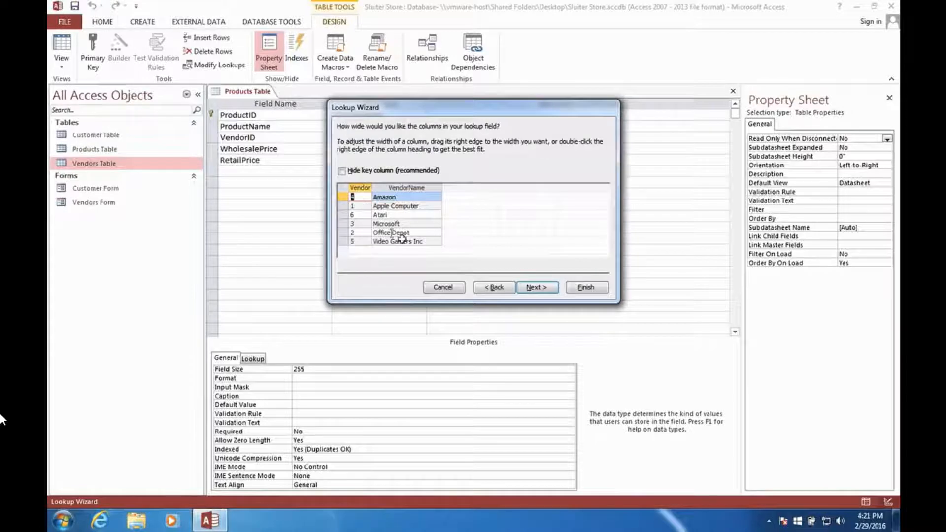
pyautogui.click(526, 289)
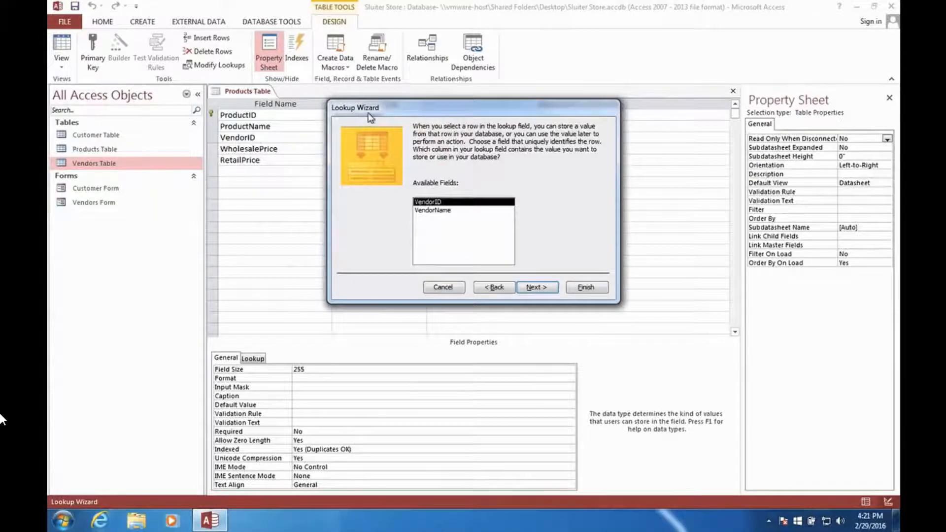
# Store VendorID as the lookup value, enable data integrity with Restrict Delete, finish the wizard and save the table.
pyautogui.moveTo(371, 118); pyautogui.dragTo(367, 191)
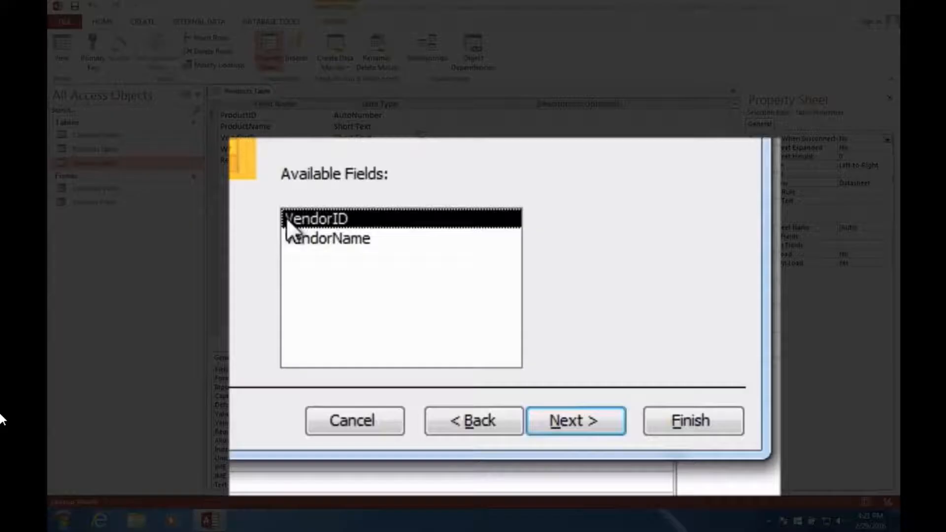
pyautogui.click(566, 420)
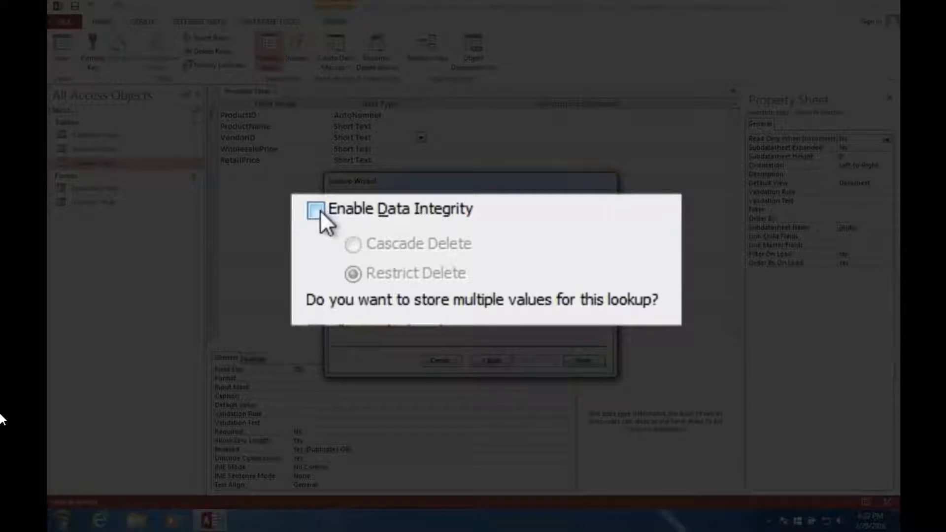
pyautogui.click(415, 239)
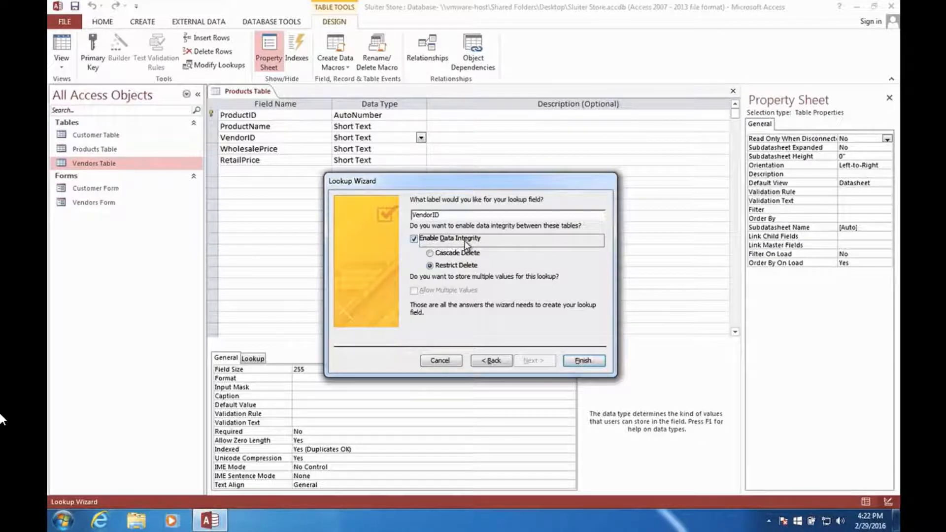
pyautogui.click(583, 361)
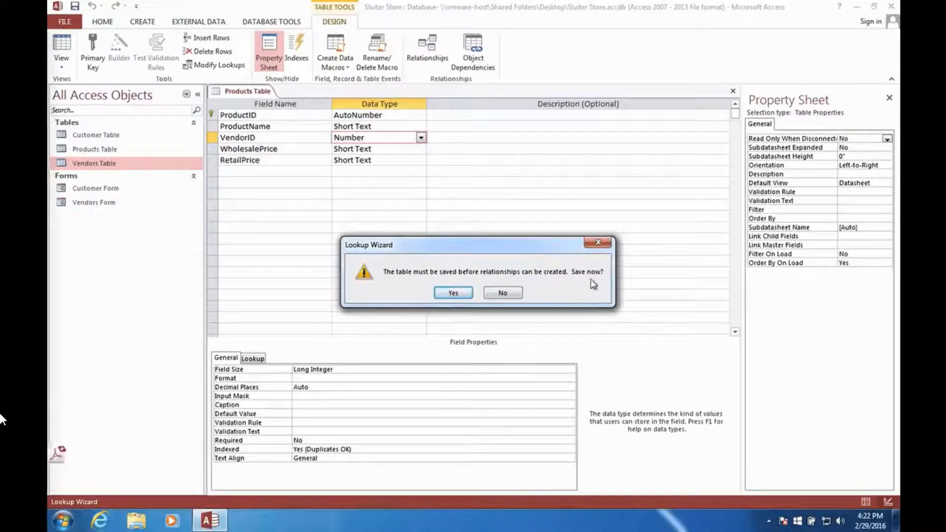
pyautogui.click(452, 294)
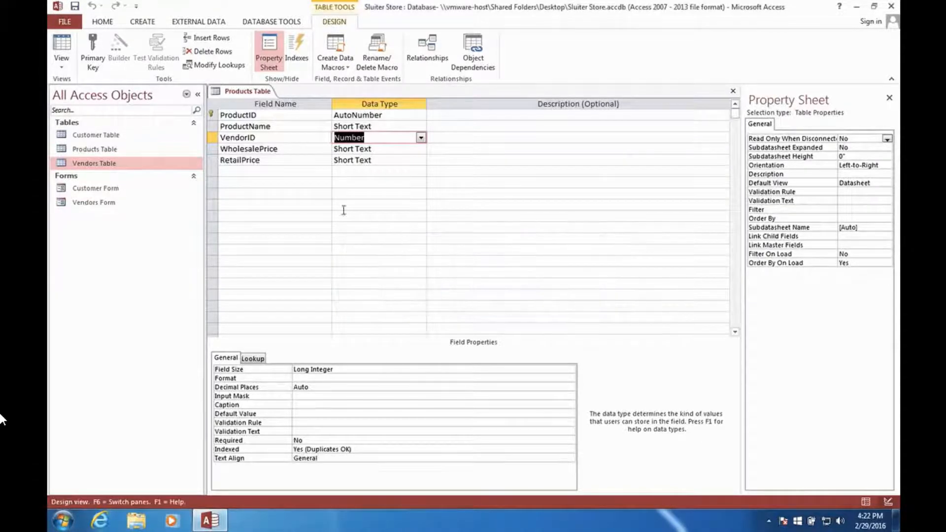
# Close Products Table and open the database's relationships layout.
pyautogui.rightClick(237, 92)
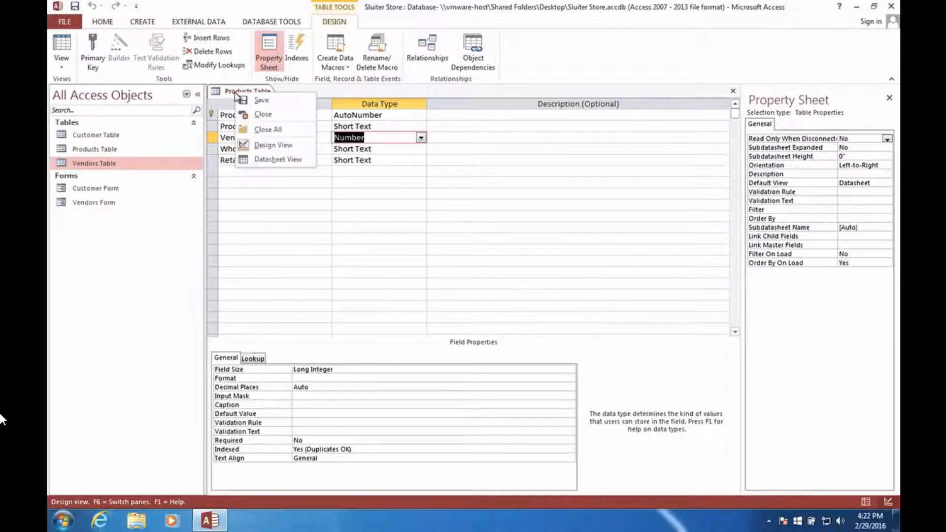
pyautogui.click(249, 116)
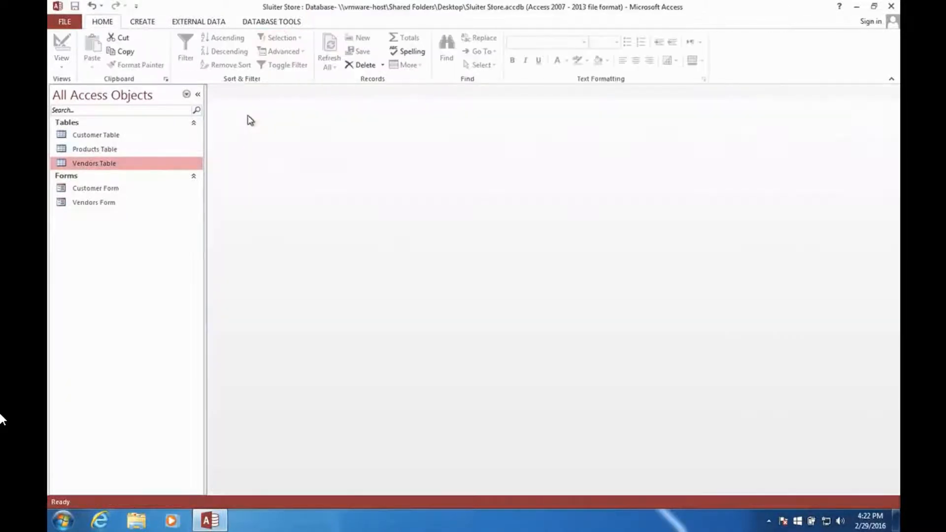
pyautogui.click(253, 22)
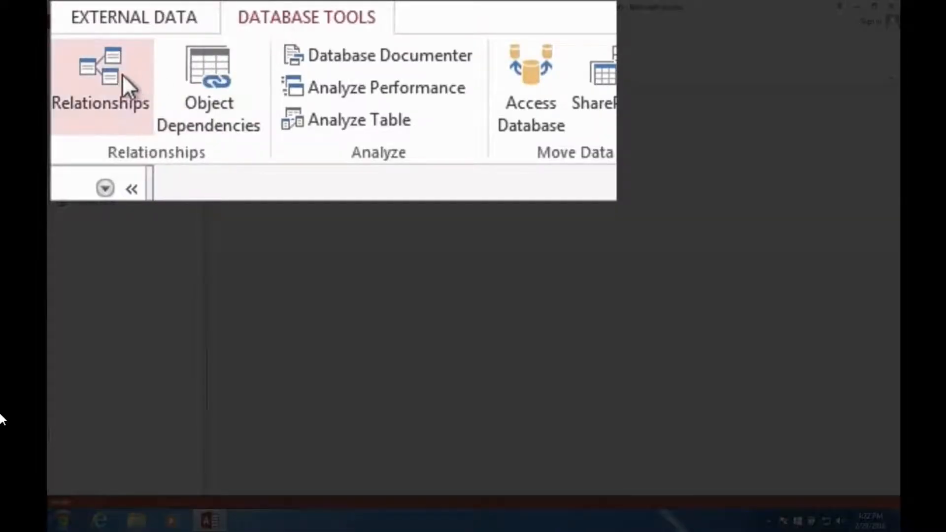
pyautogui.click(78, 96)
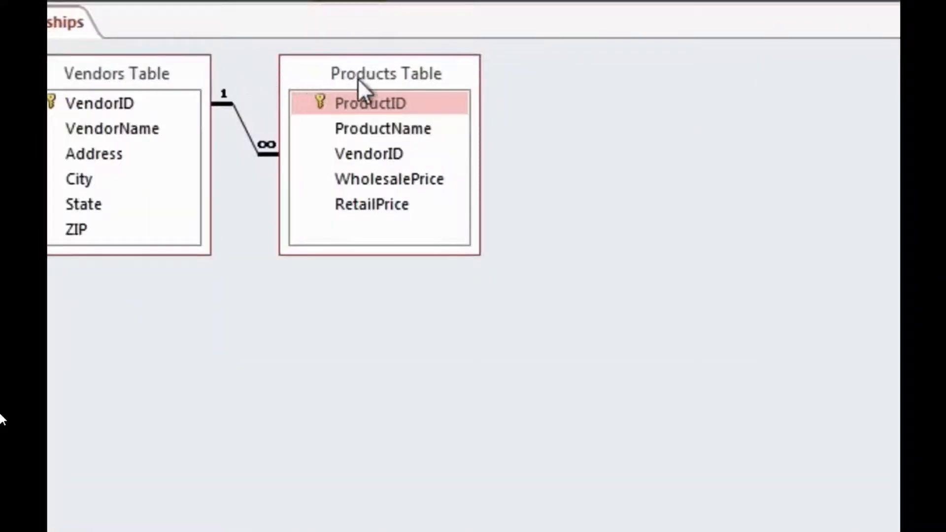
# Reposition Products Table and Vendors Table in the relationships layout, leaving space between them for the join line.
pyautogui.moveTo(382, 115); pyautogui.dragTo(442, 126)
pyautogui.moveTo(501, 104); pyautogui.dragTo(584, 138)
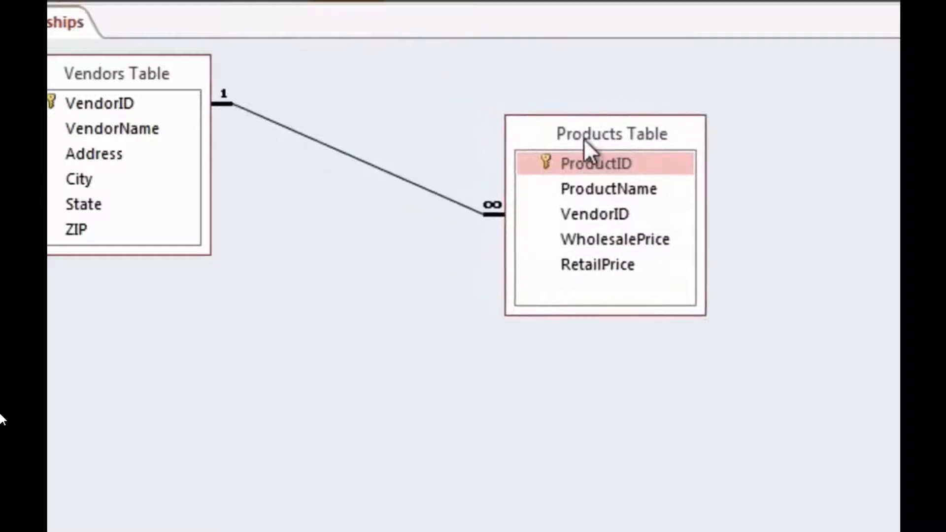
pyautogui.moveTo(100, 66); pyautogui.dragTo(197, 113)
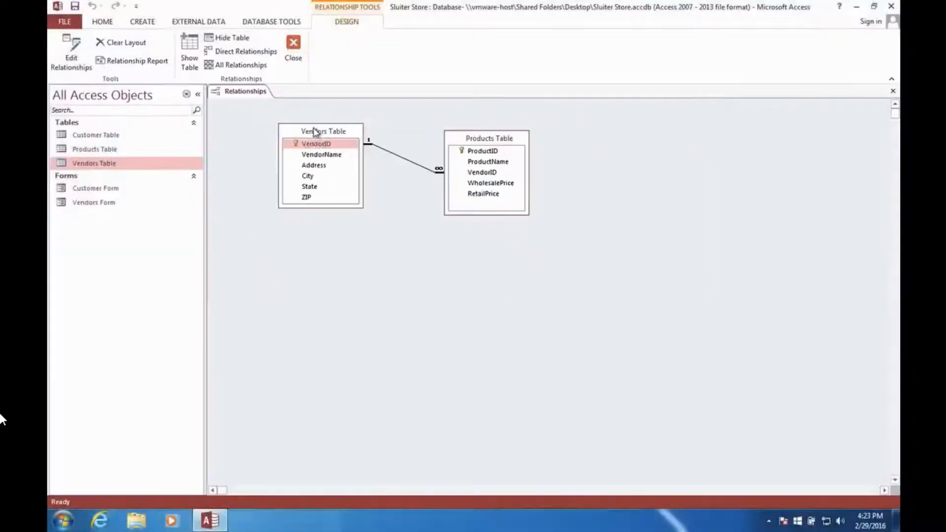
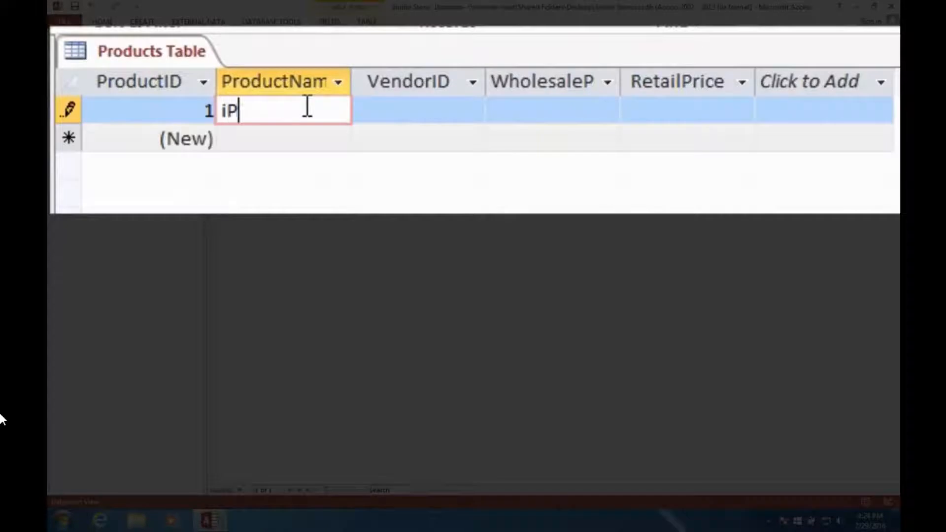
# Enter the first Products Table record: iPhone, vendor Apple Computer, WholesalePrice 400 and RetailPrice 650.
pyautogui.press('Tab')
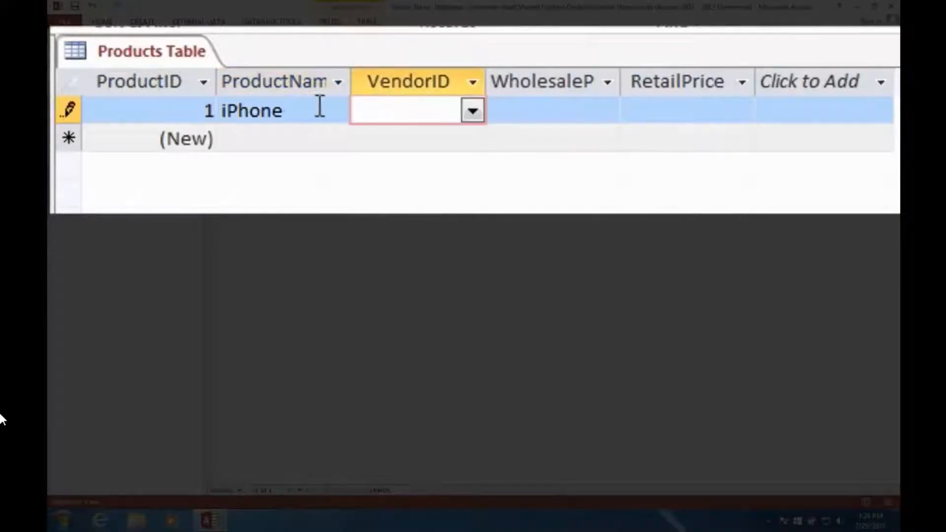
pyautogui.click(471, 113)
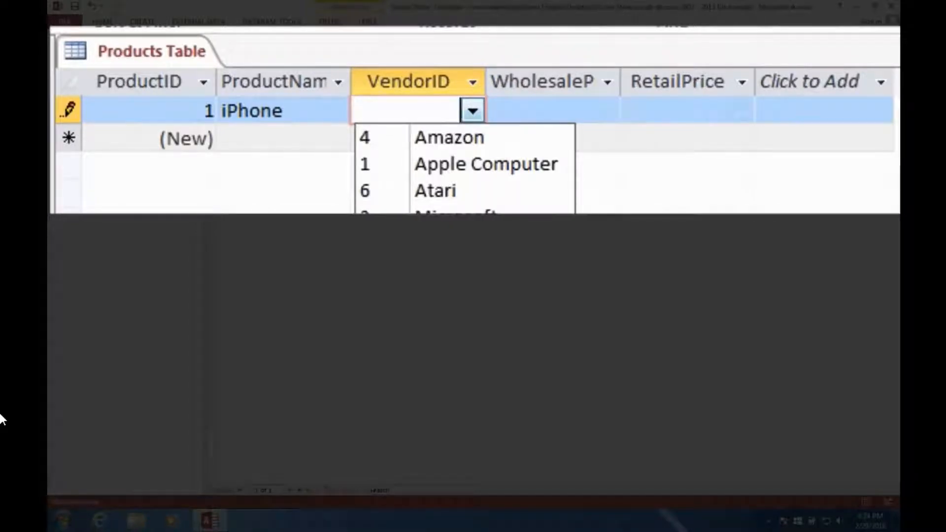
pyautogui.click(462, 166)
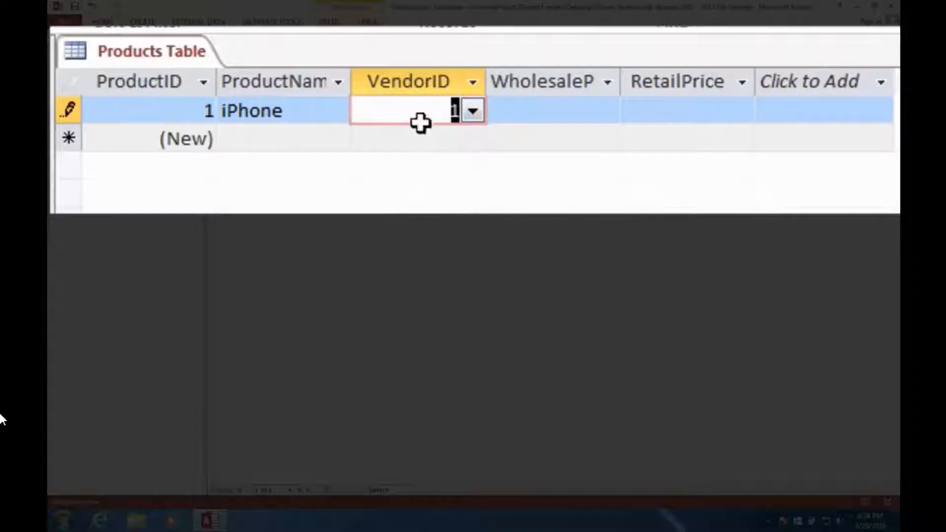
pyautogui.click(557, 109)
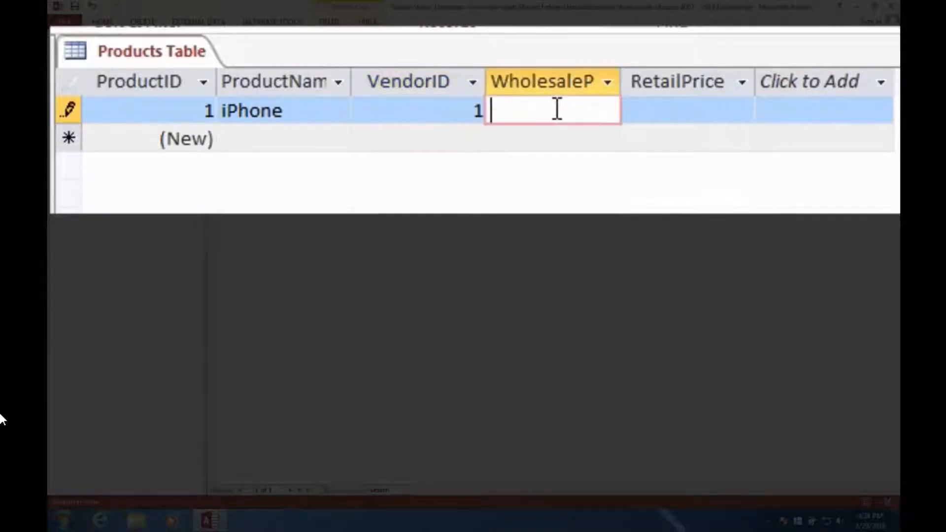
pyautogui.write('400')
pyautogui.press('Tab')
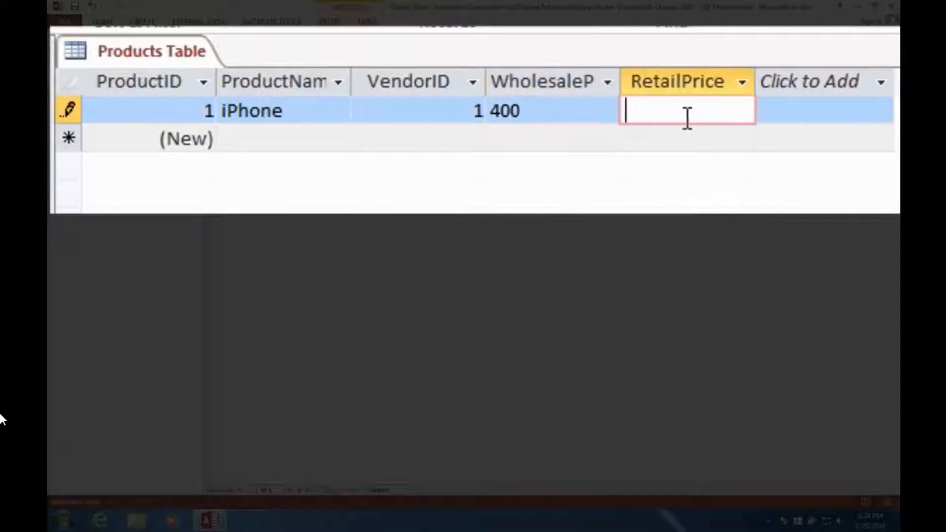
pyautogui.write('650')
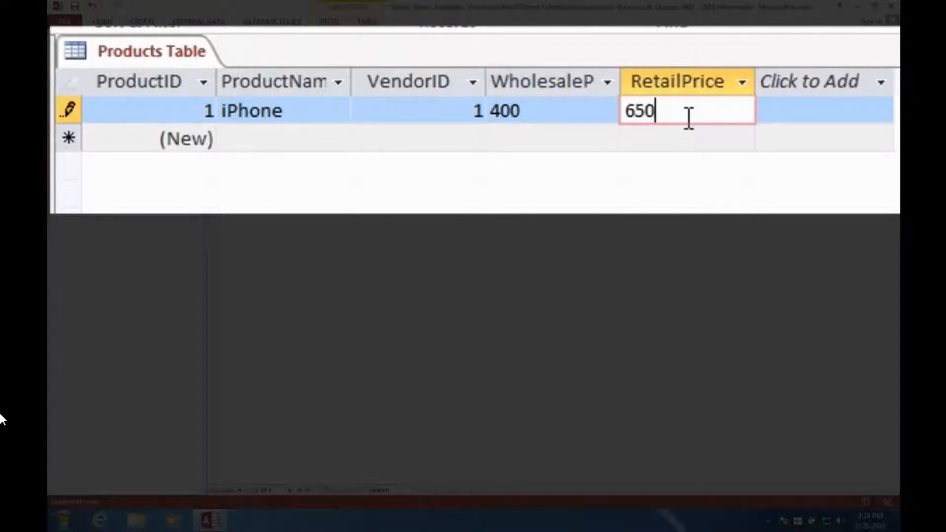
pyautogui.press('Tab')
pyautogui.click(292, 139)
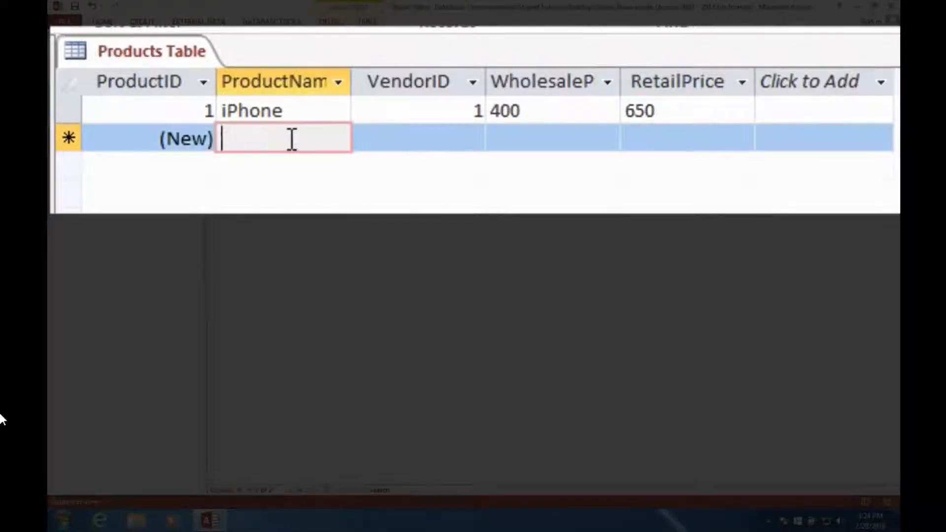
# Enter the second Products Table record: WindowsV10, vendor Microsoft, WholesalePrice 45 and RetailPrice 120.
pyautogui.write('Windows')
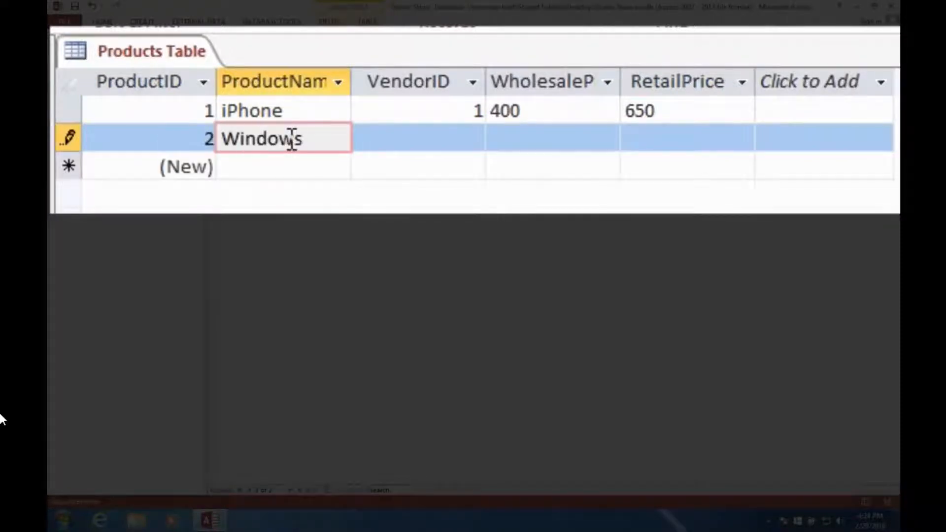
pyautogui.write('v')
pyautogui.press('BackSpace')
pyautogui.write('V10')
pyautogui.press('Tab')
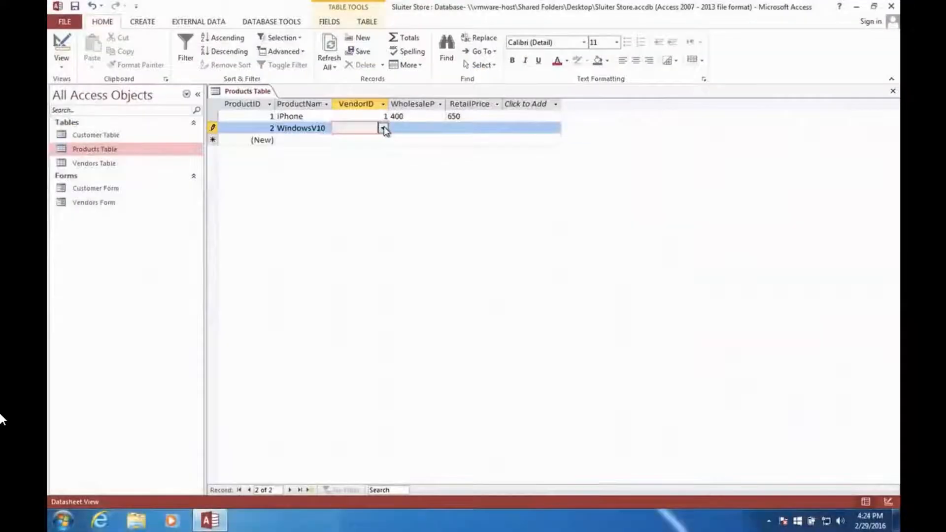
pyautogui.click(472, 139)
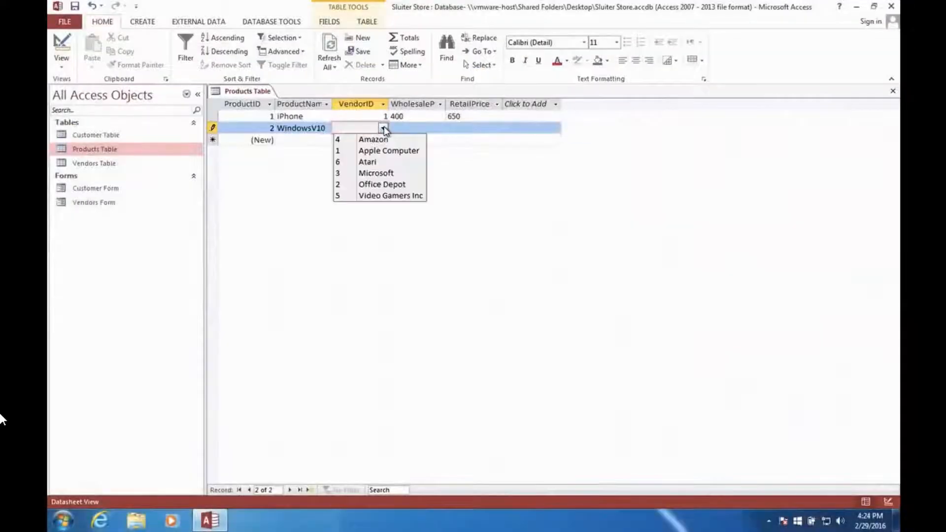
pyautogui.click(382, 174)
pyautogui.click(412, 129)
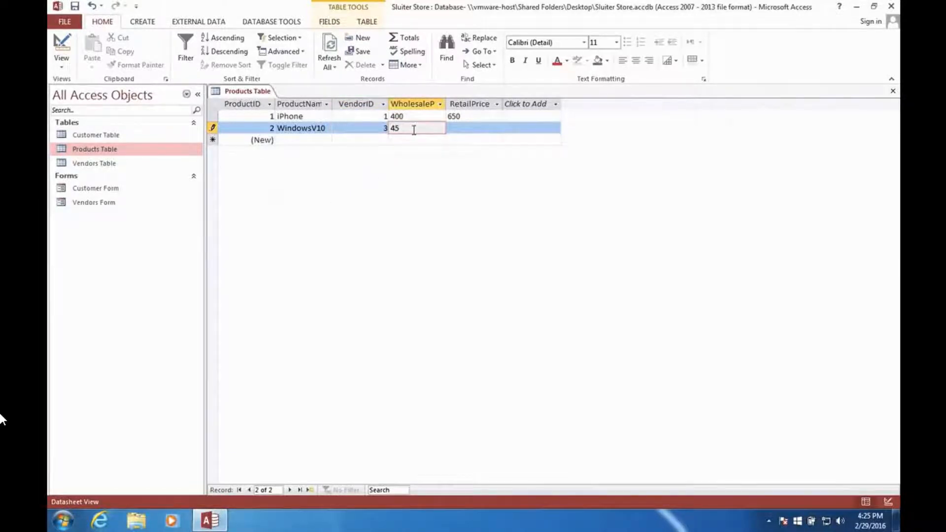
pyautogui.click(464, 127)
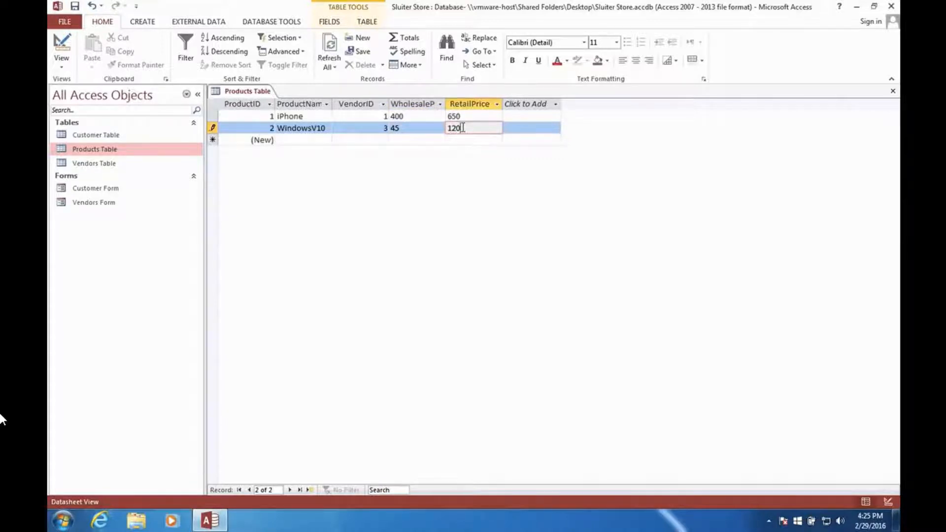
pyautogui.click(295, 139)
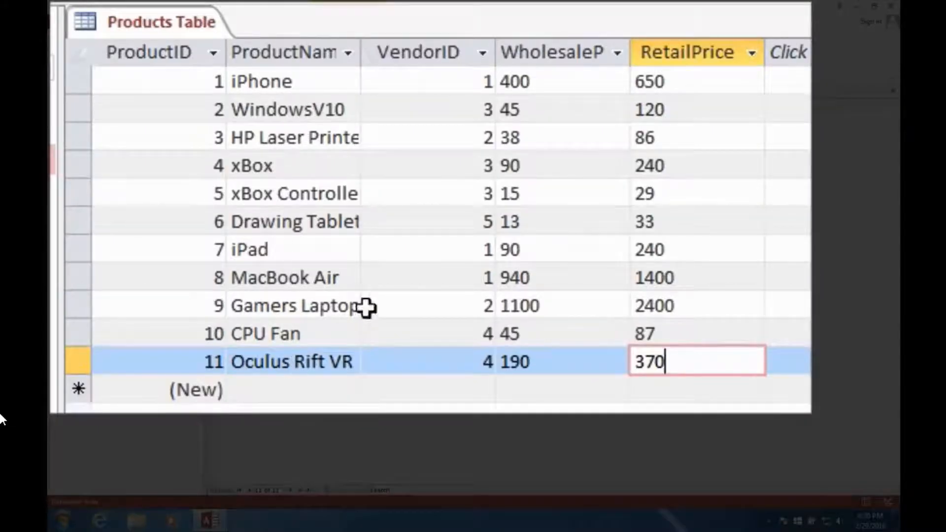
# Check the vendor lookup choices of the Drawing Tablet and Gamers Laptop records.
pyautogui.click(482, 222)
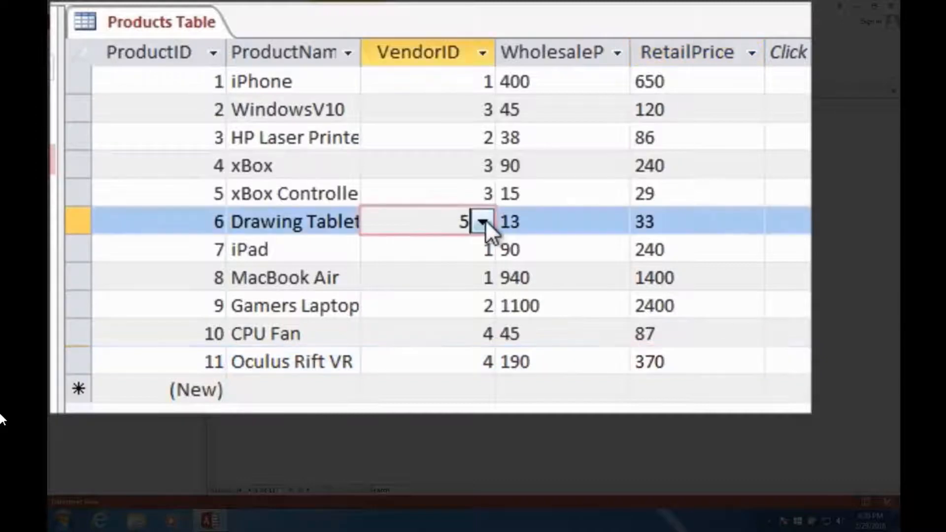
pyautogui.click(483, 222)
pyautogui.click(483, 222)
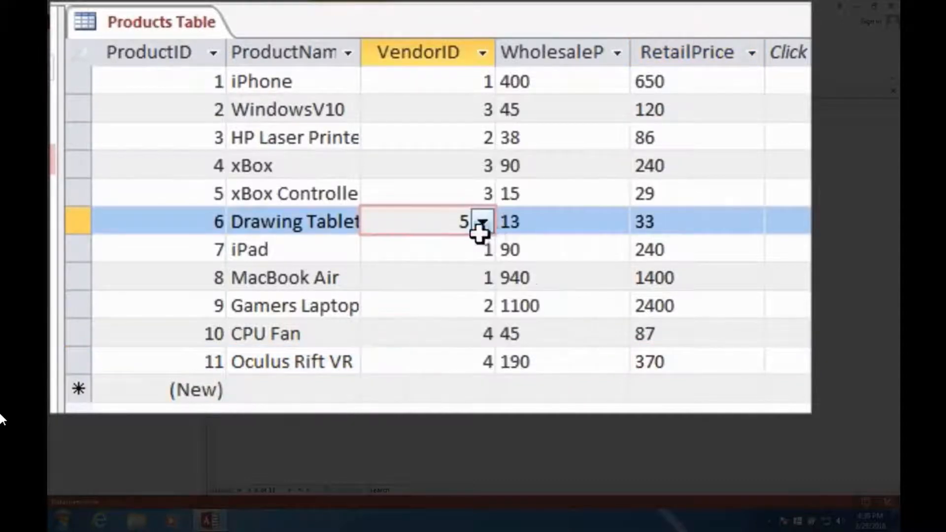
pyautogui.click(477, 305)
pyautogui.click(483, 304)
pyautogui.click(483, 306)
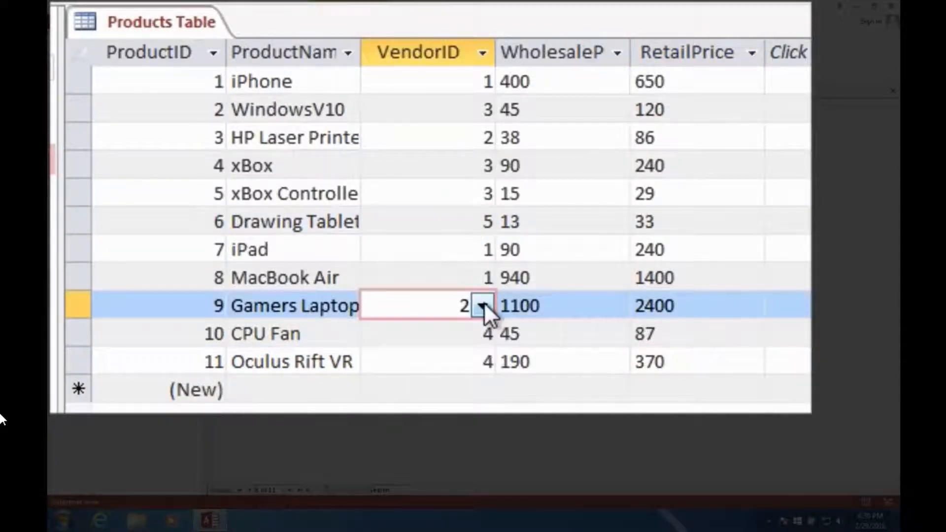
pyautogui.click(551, 139)
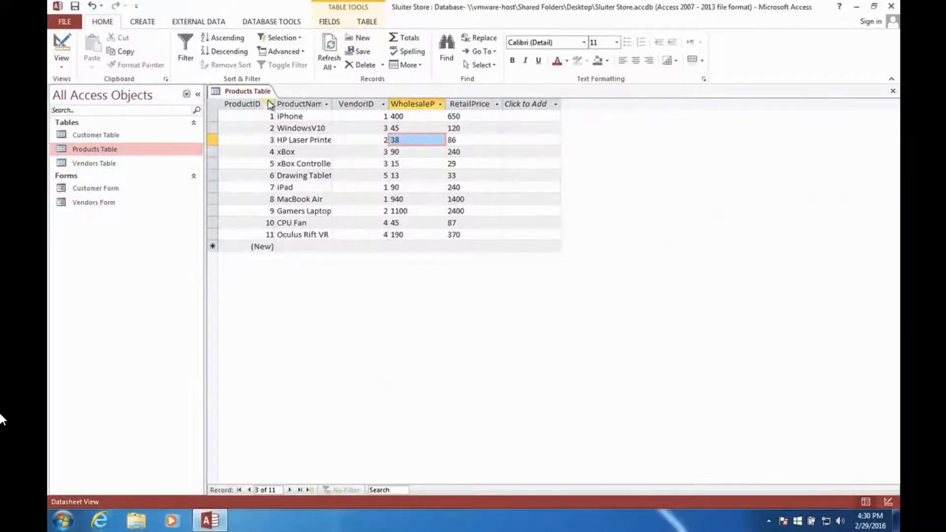
# Save and close Products Table.
pyautogui.rightClick(254, 92)
pyautogui.click(264, 97)
pyautogui.rightClick(244, 91)
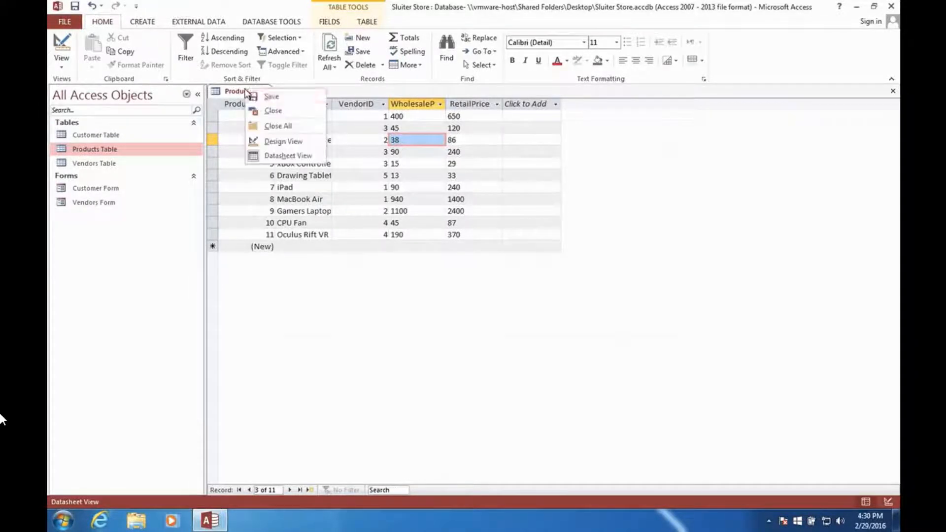
pyautogui.click(264, 110)
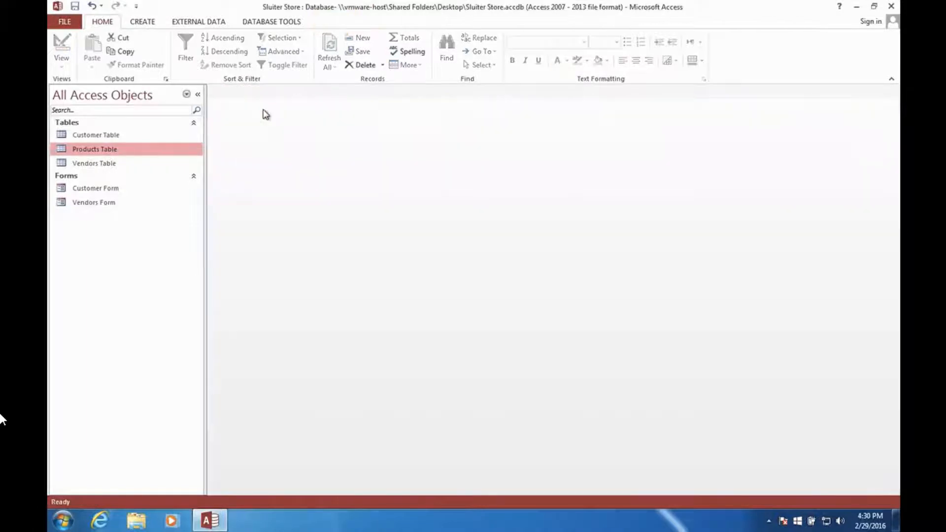
pyautogui.click(92, 207)
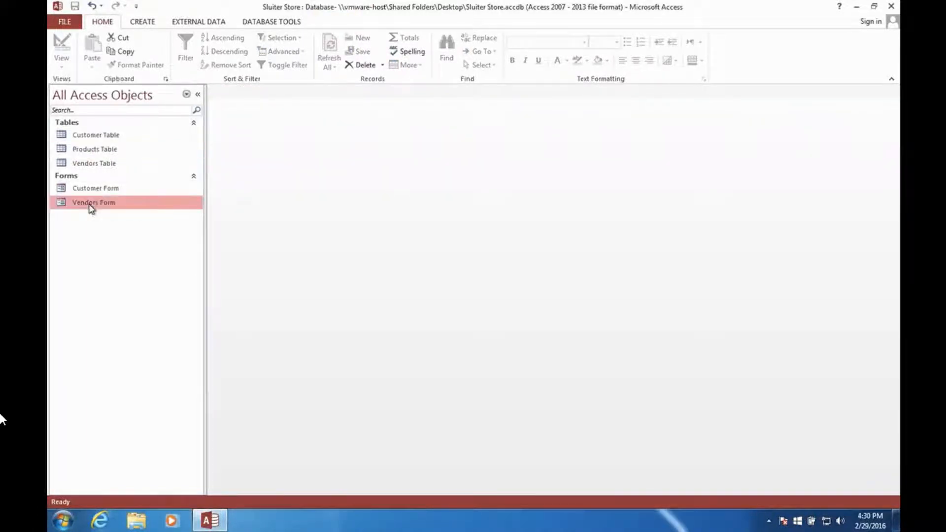
pyautogui.click(91, 191)
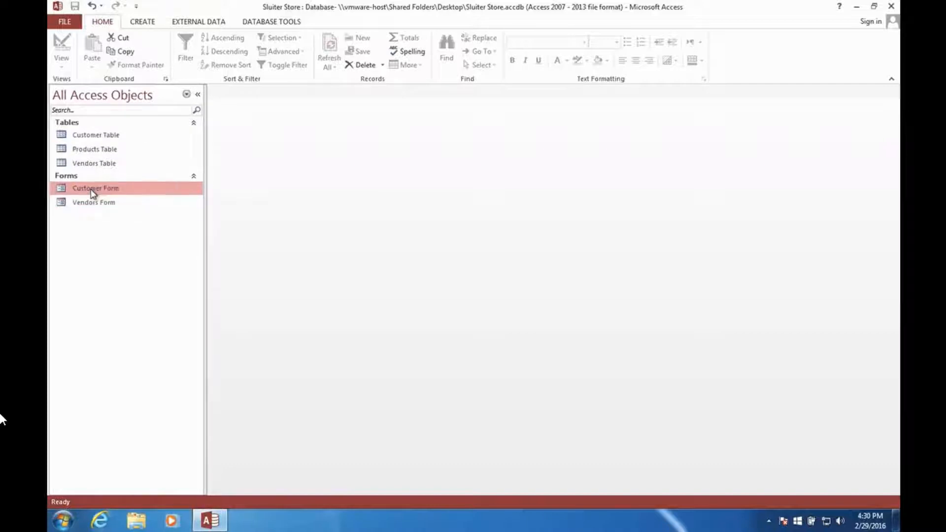
pyautogui.click(91, 204)
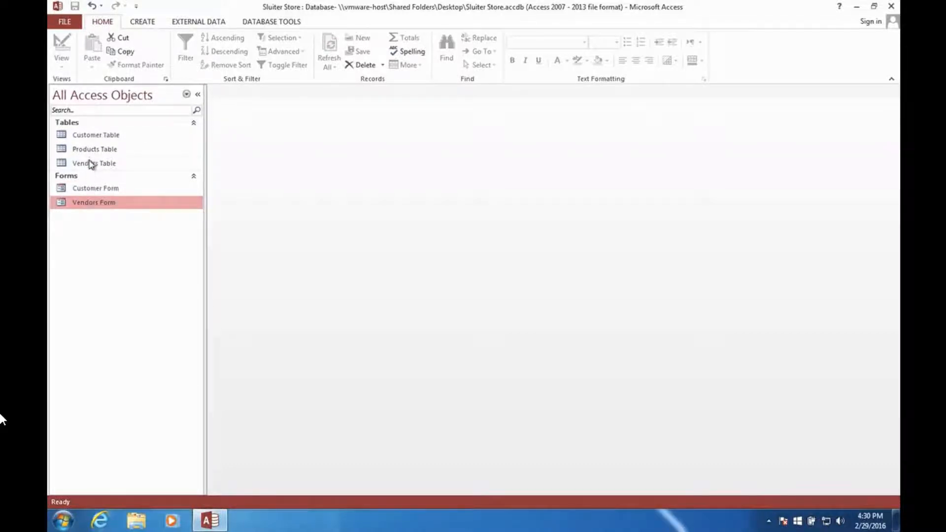
# Create a form from Products Table and narrow its field boxes to a width of about 1.94 inches.
pyautogui.click(88, 148)
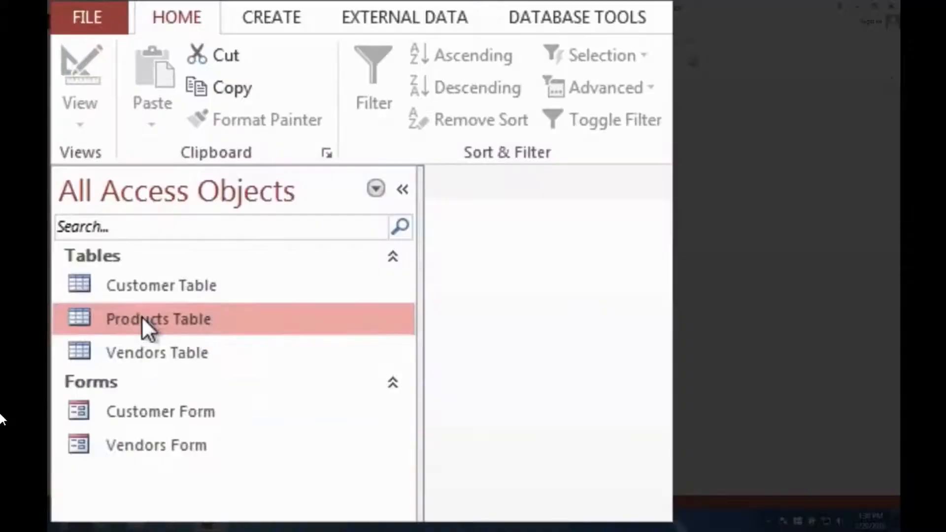
pyautogui.click(279, 18)
pyautogui.click(522, 74)
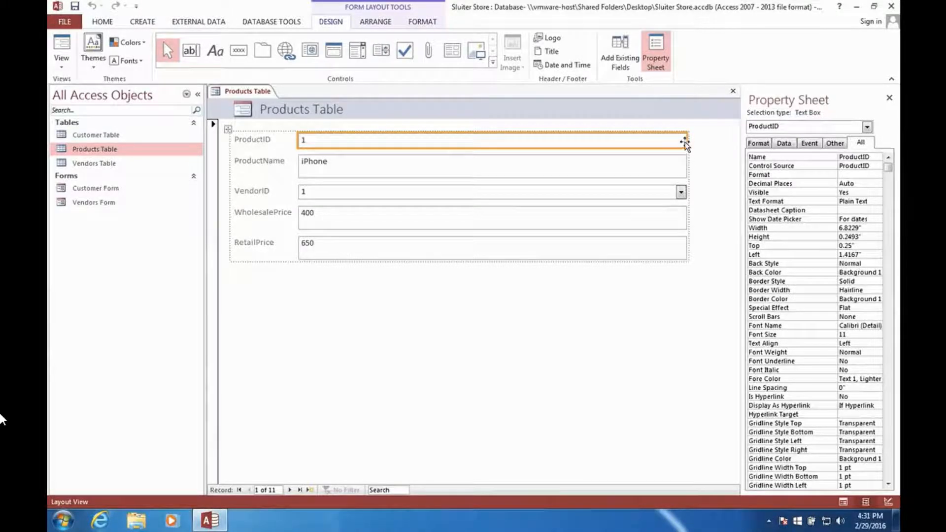
pyautogui.moveTo(685, 142); pyautogui.dragTo(404, 142)
# Switch the products form to Form View and check the vendor choices offered by its VendorID field.
pyautogui.rightClick(258, 94)
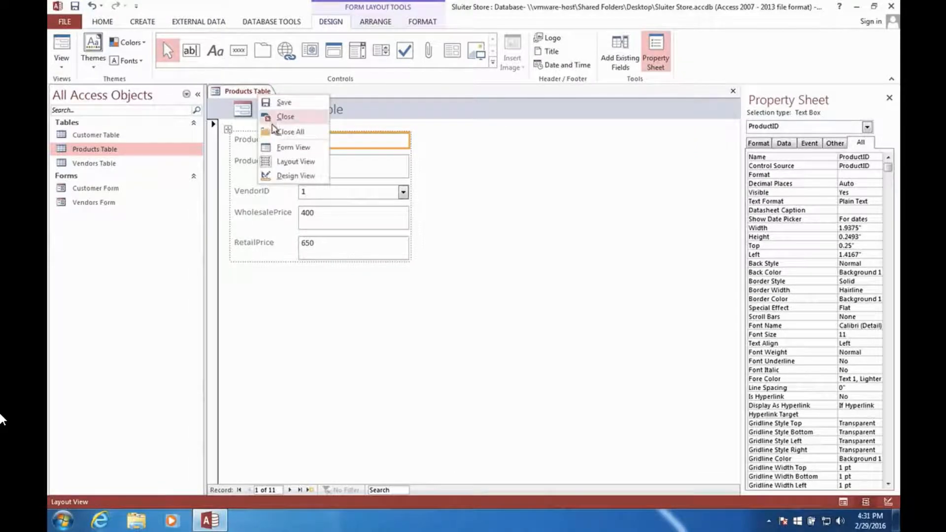
pyautogui.click(279, 148)
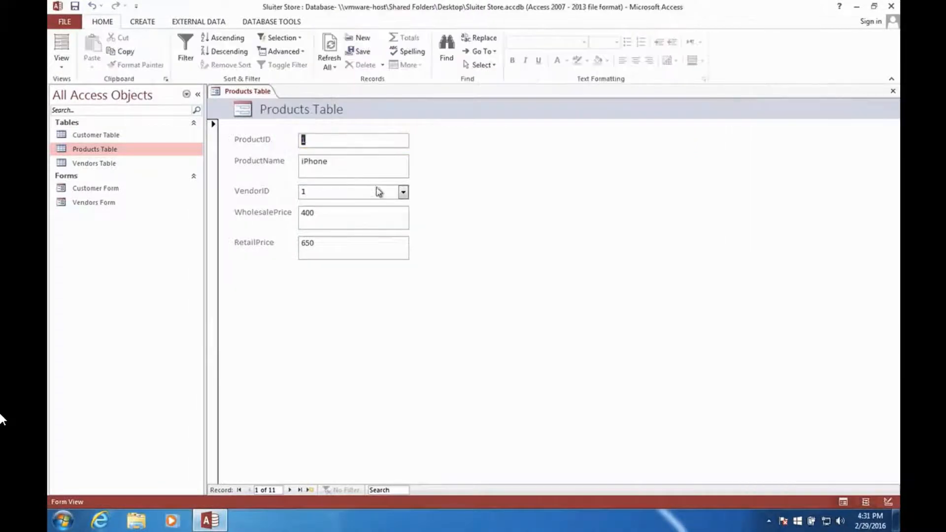
pyautogui.click(403, 192)
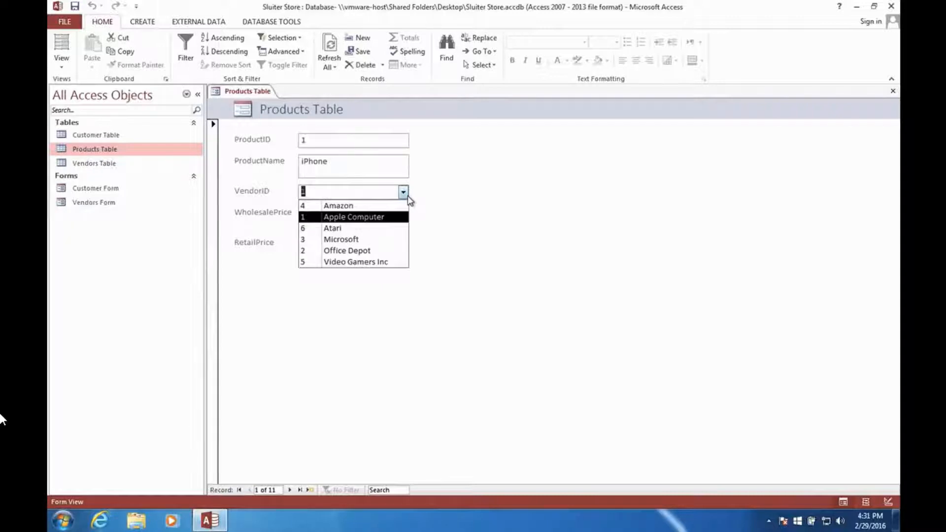
pyautogui.click(408, 197)
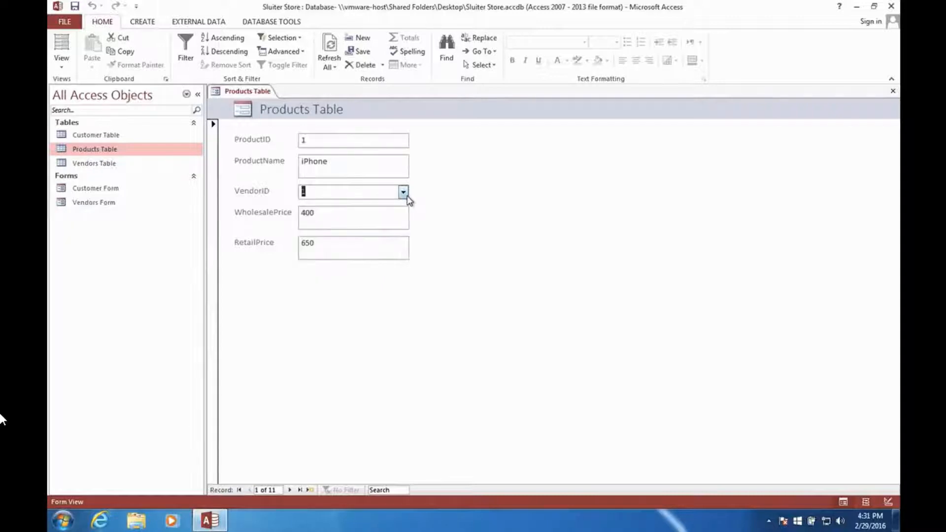
# Save the new form as Products Form.
pyautogui.rightClick(245, 91)
pyautogui.click(269, 105)
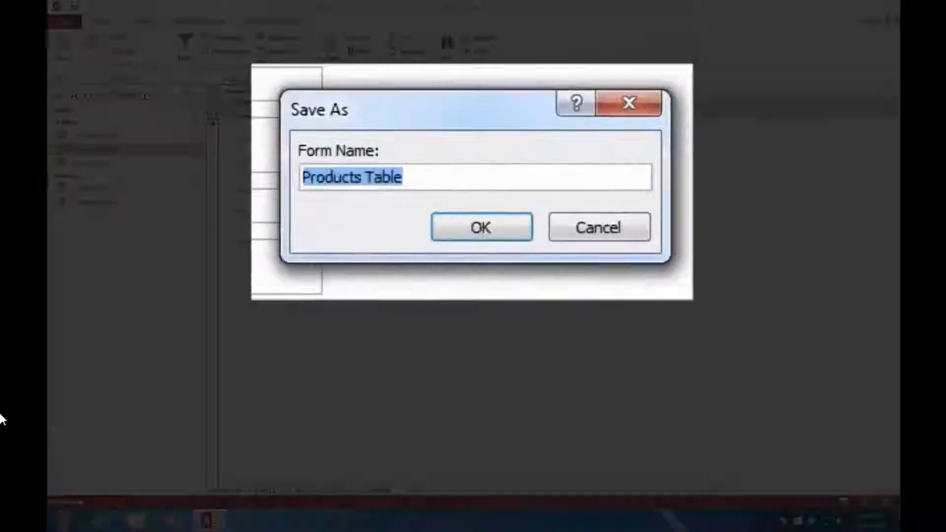
pyautogui.doubleClick(383, 178)
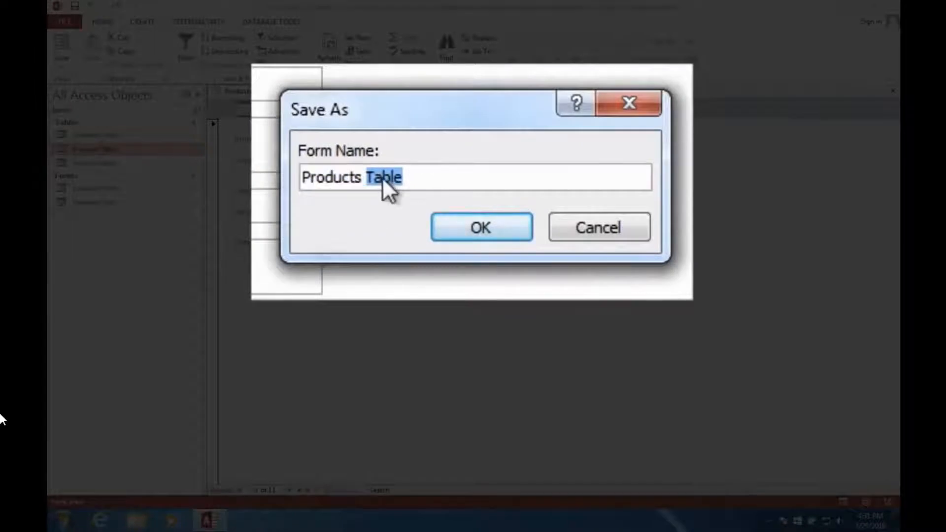
pyautogui.write('Form')
pyautogui.press('Return')
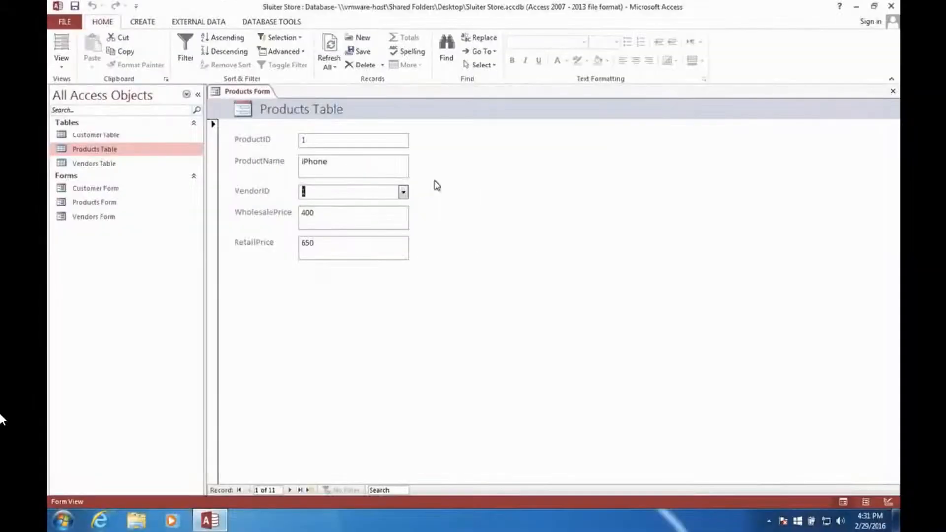
# Open Vendors Form to view its fields, and close both it and Products Form.
pyautogui.doubleClick(90, 220)
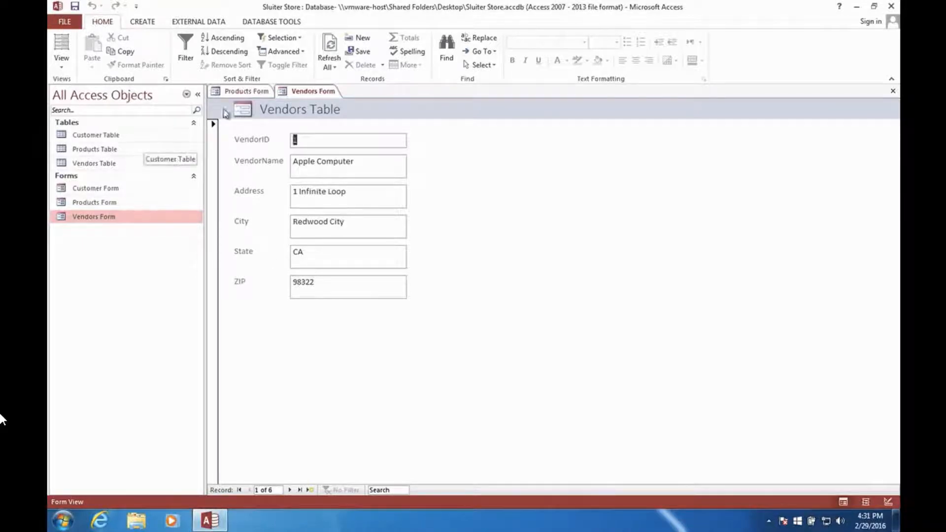
pyautogui.rightClick(309, 92)
pyautogui.click(326, 110)
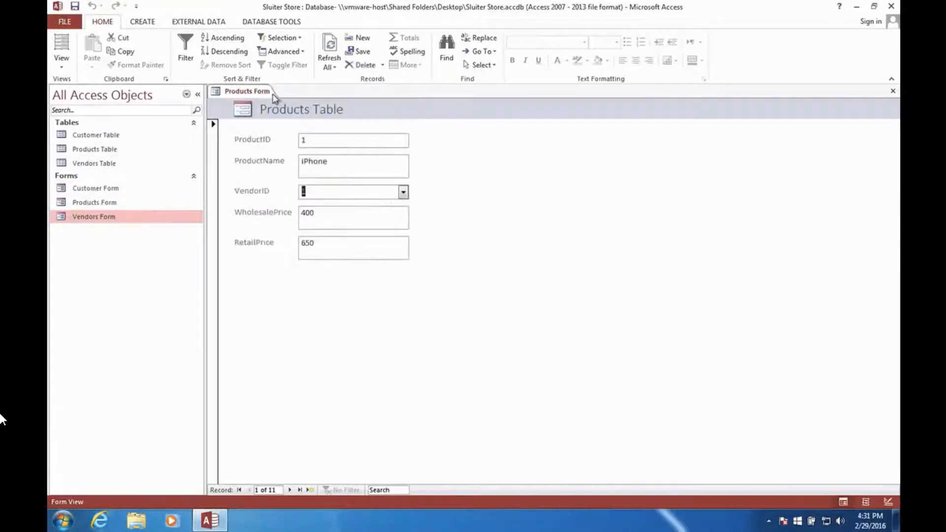
pyautogui.rightClick(273, 94)
pyautogui.click(277, 114)
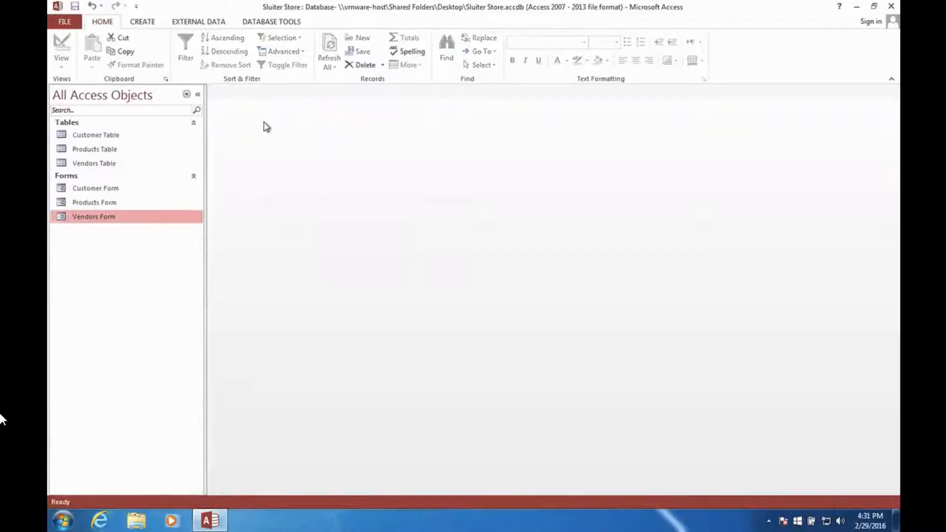
# Create a new form from Vendors Table that includes each vendor's related products.
pyautogui.click(89, 164)
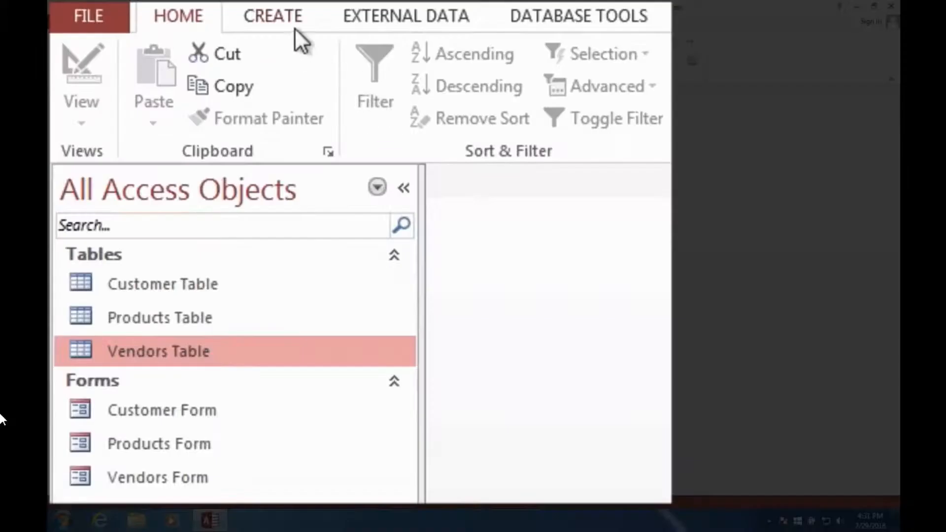
pyautogui.click(294, 22)
pyautogui.click(542, 80)
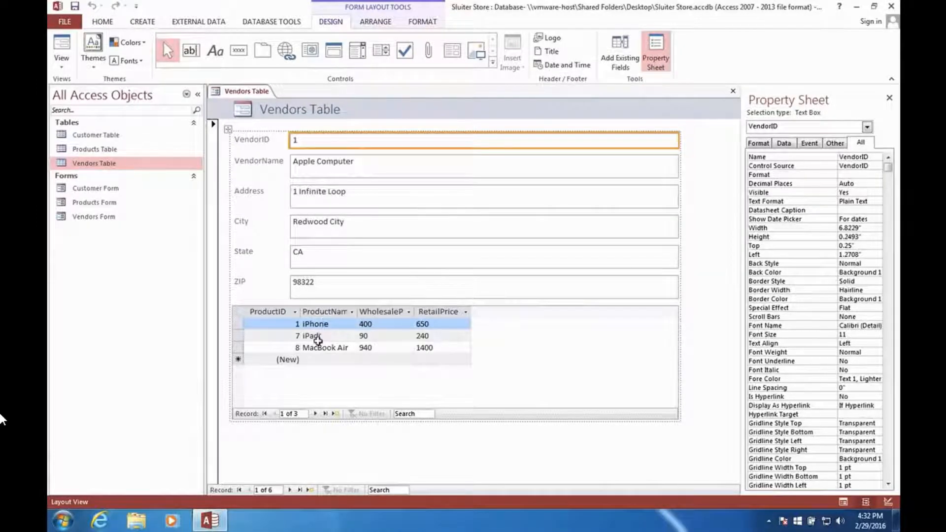
# Browse the vendor records from Apple Computer through Amazon and examine the products listed for each vendor.
pyautogui.click(316, 323)
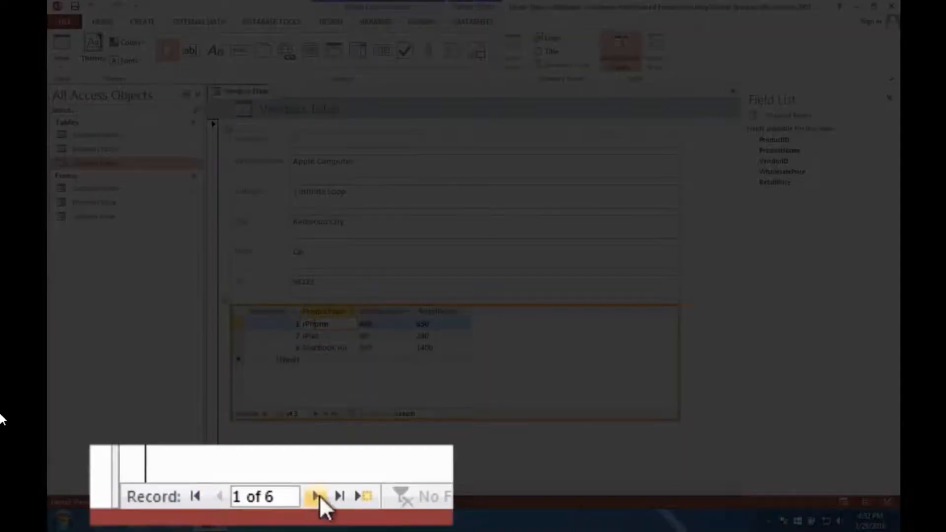
pyautogui.click(318, 496)
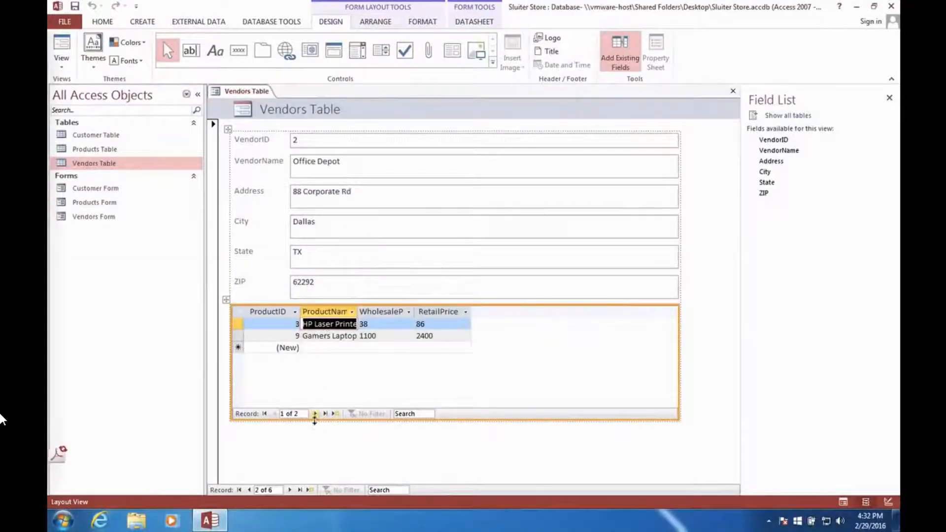
pyautogui.click(292, 490)
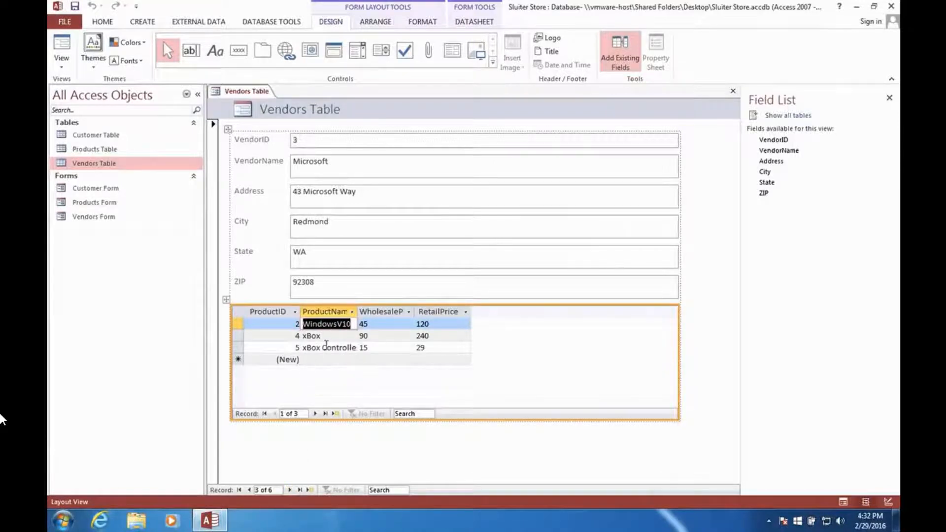
pyautogui.click(290, 490)
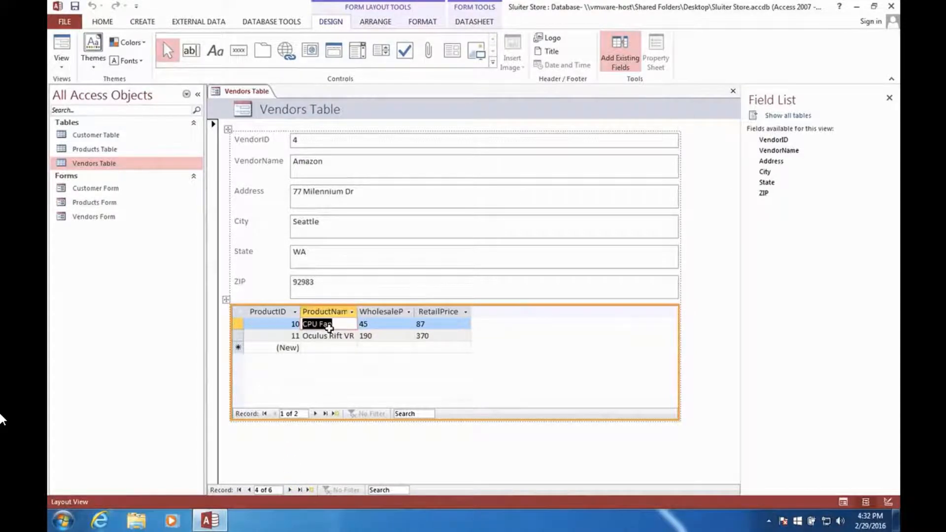
# Save the new vendor form with its linked products as Vendors Form 2.
pyautogui.rightClick(255, 93)
pyautogui.click(275, 98)
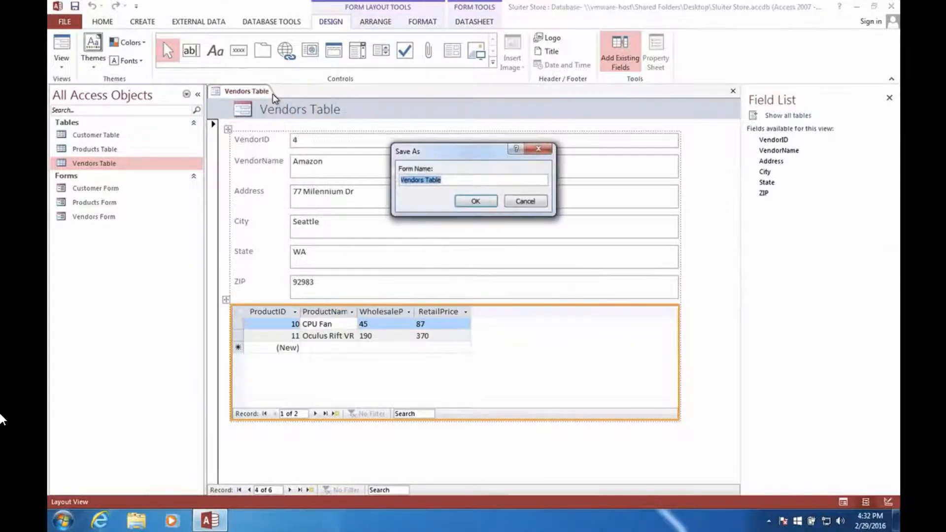
pyautogui.doubleClick(433, 180)
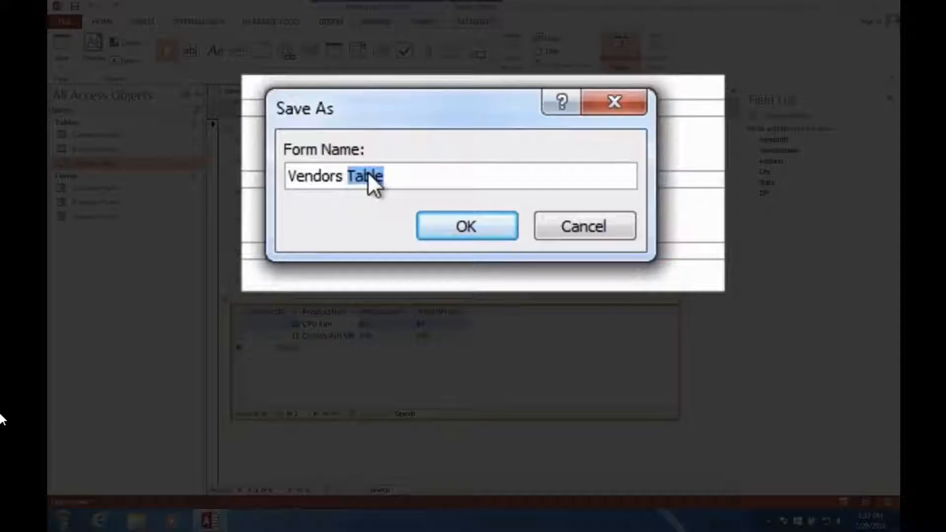
pyautogui.write('Form 2')
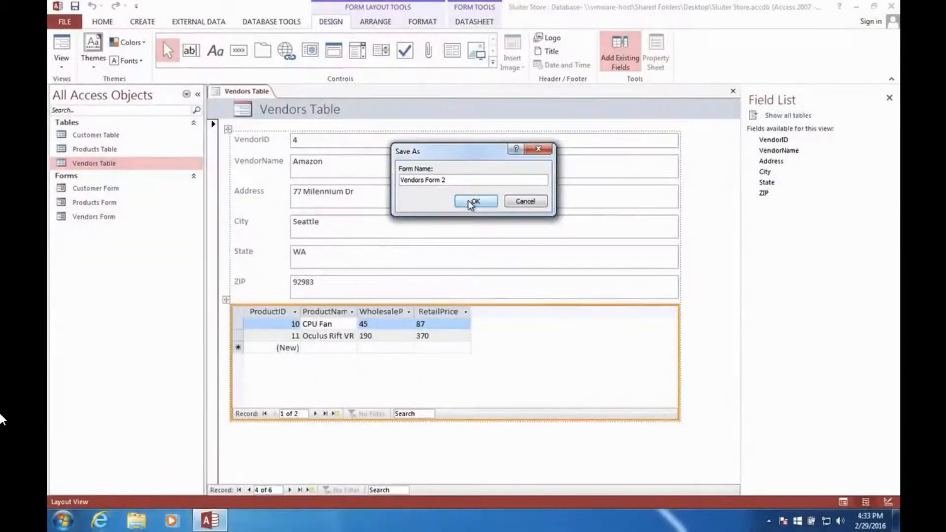
pyautogui.click(472, 202)
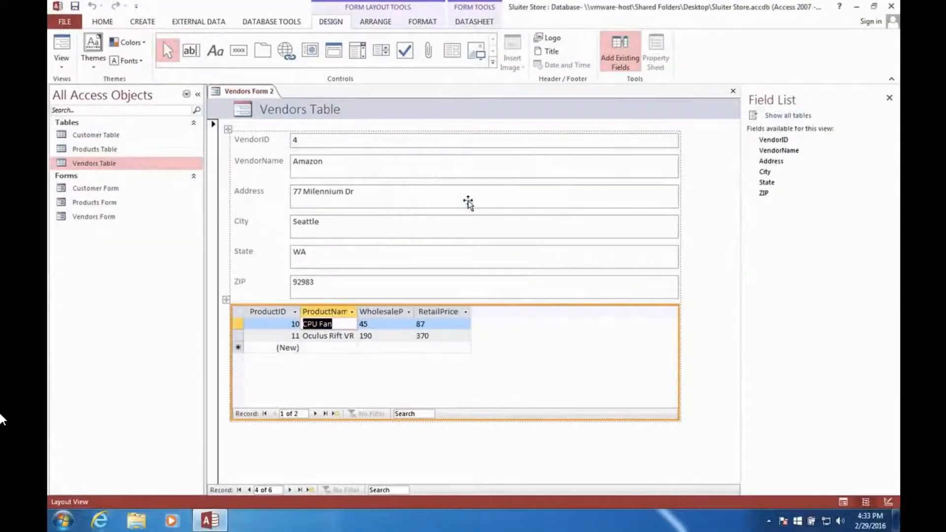
# Open the original Vendors Form for a brief check, close it, and permanently delete it from the database.
pyautogui.doubleClick(88, 219)
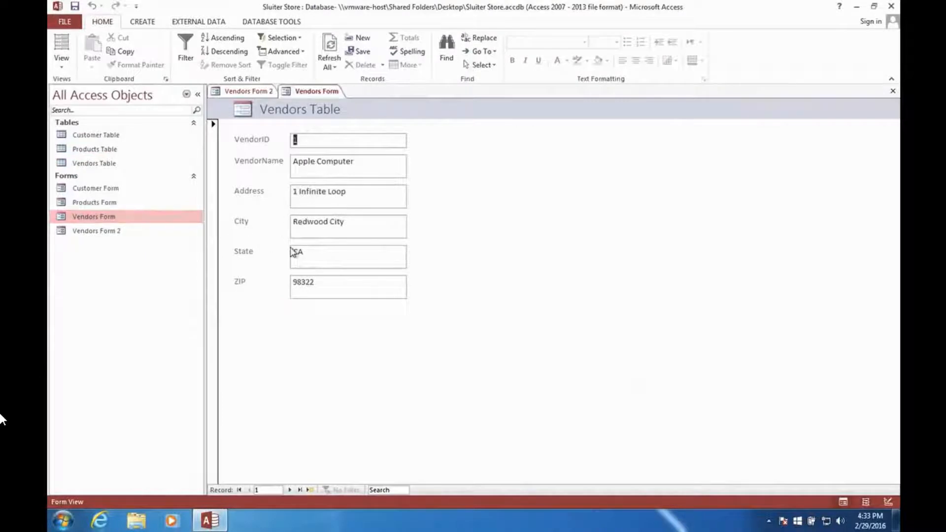
pyautogui.rightClick(312, 96)
pyautogui.click(325, 114)
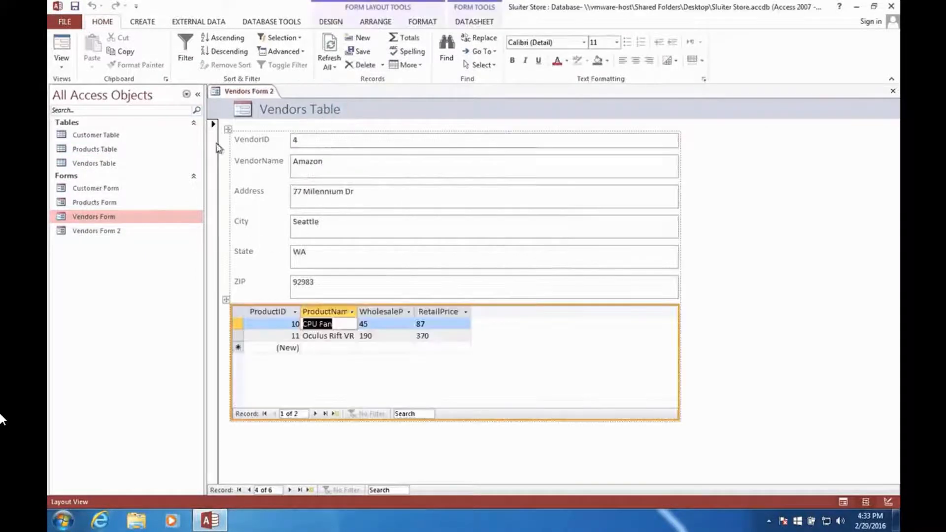
pyautogui.rightClick(99, 222)
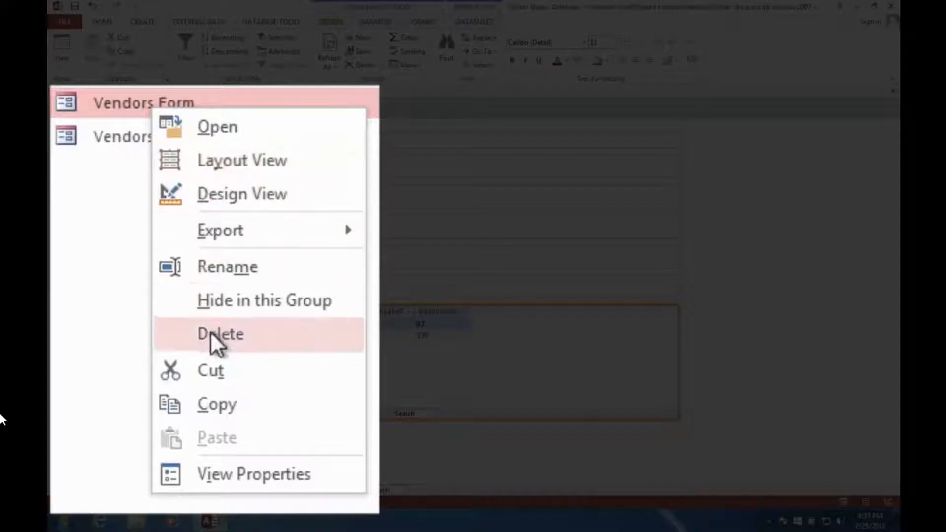
pyautogui.click(212, 334)
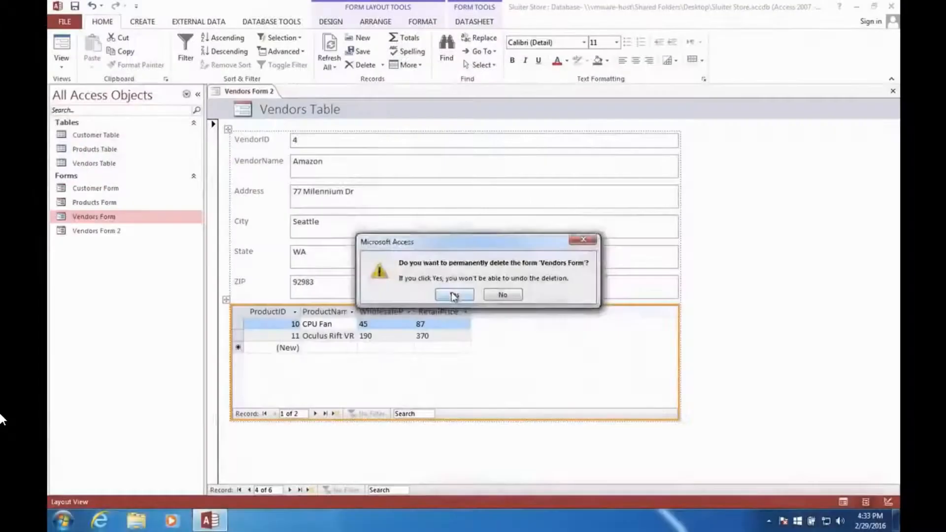
pyautogui.click(452, 294)
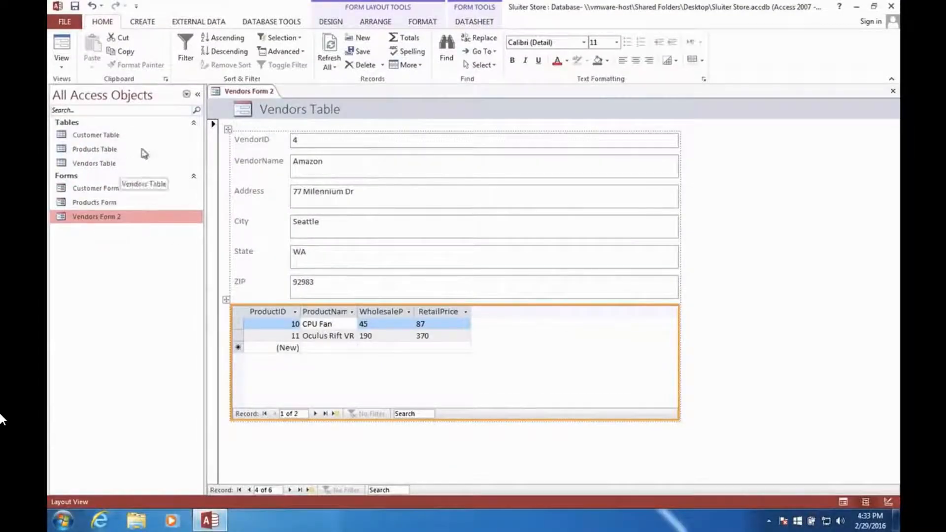
# Save Vendors Form 2 again and close it.
pyautogui.rightClick(241, 92)
pyautogui.click(249, 100)
pyautogui.rightClick(249, 95)
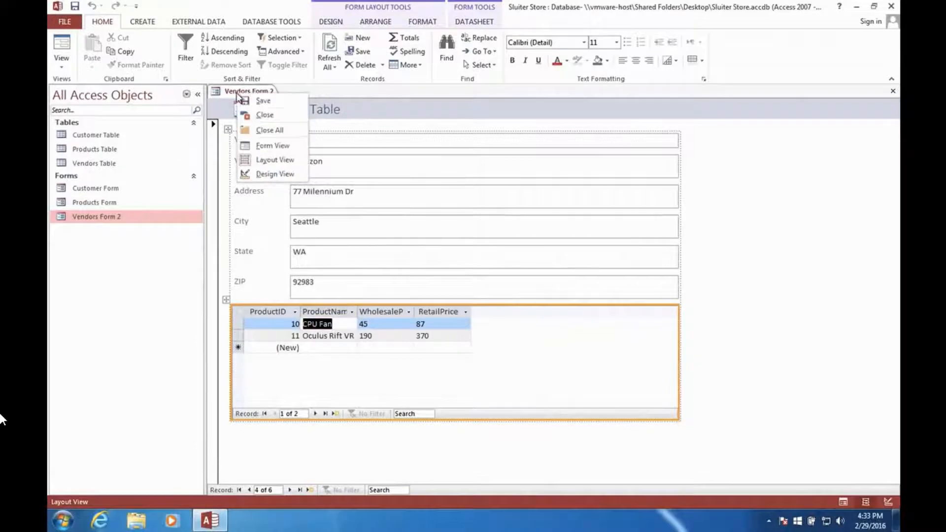
pyautogui.click(246, 114)
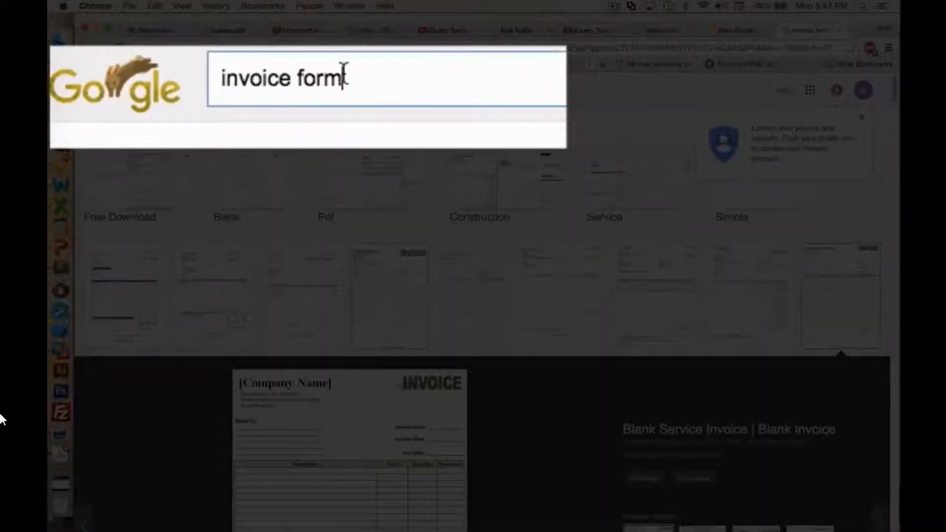
# Switch to Chrome and examine the layouts of several sample invoices in the "invoice form" image results, including the Excel invoice template at full size.
pyautogui.click(150, 261)
pyautogui.scroll(3, 315, 268)
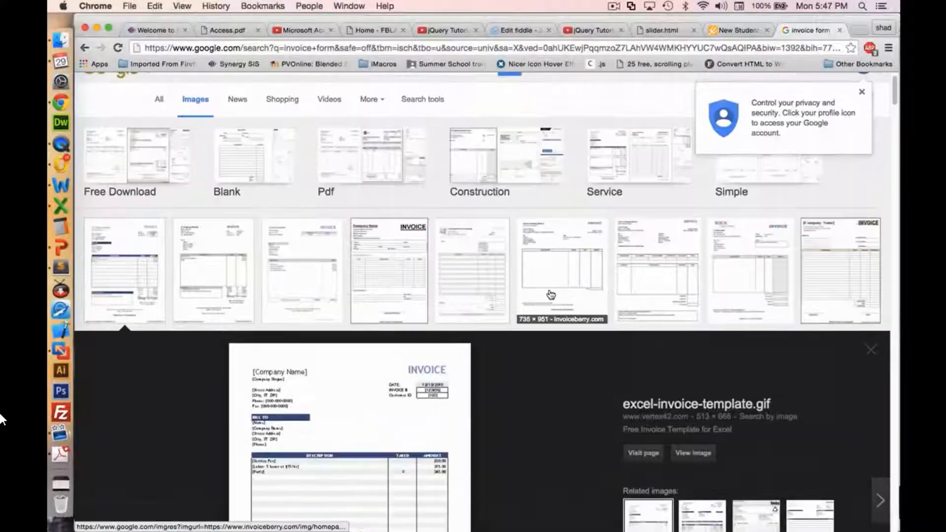
pyautogui.scroll(-5, 551, 294)
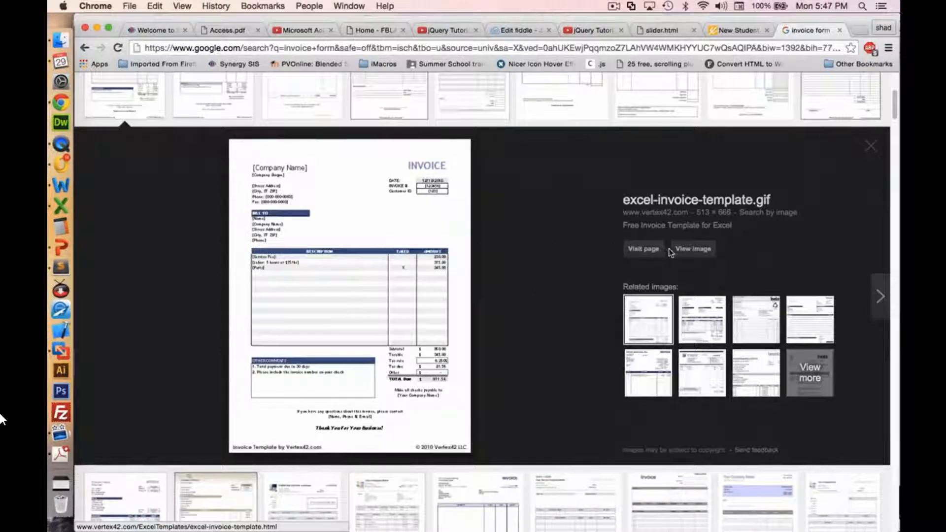
pyautogui.click(694, 249)
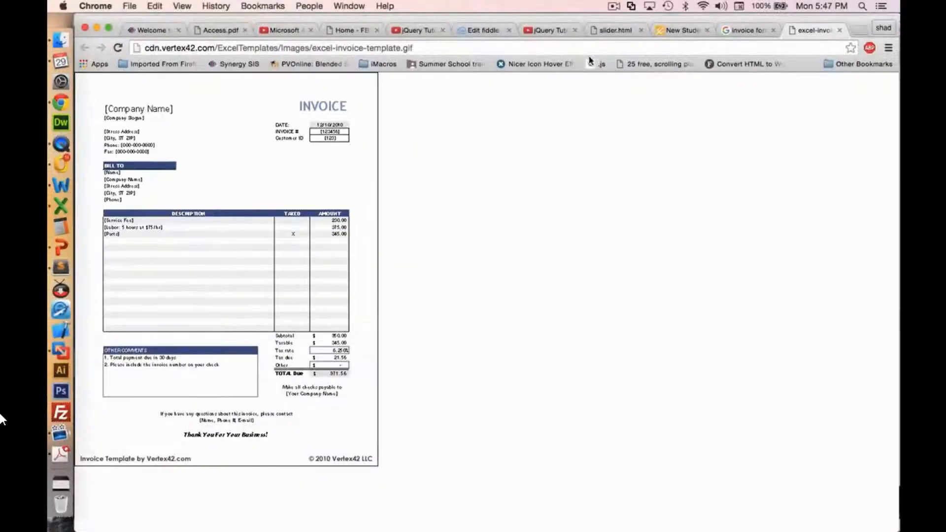
pyautogui.click(840, 31)
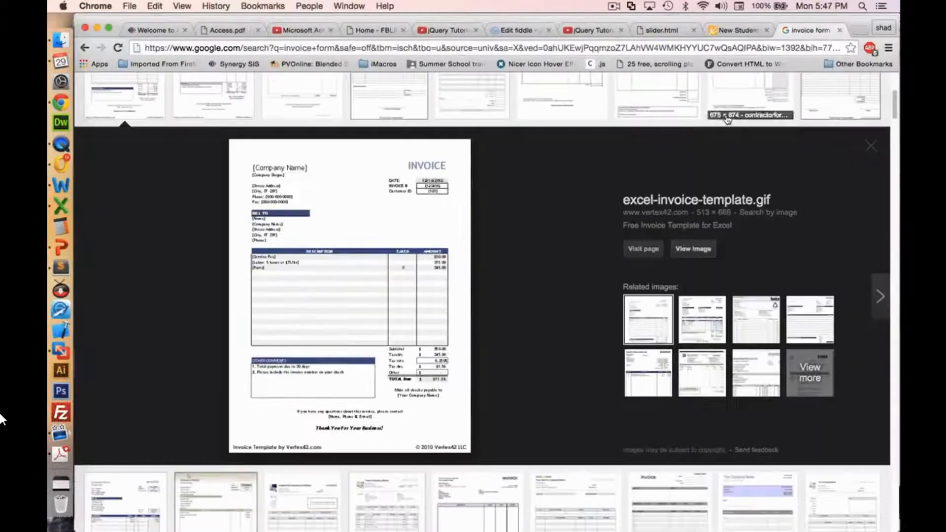
pyautogui.scroll(5, 538, 247)
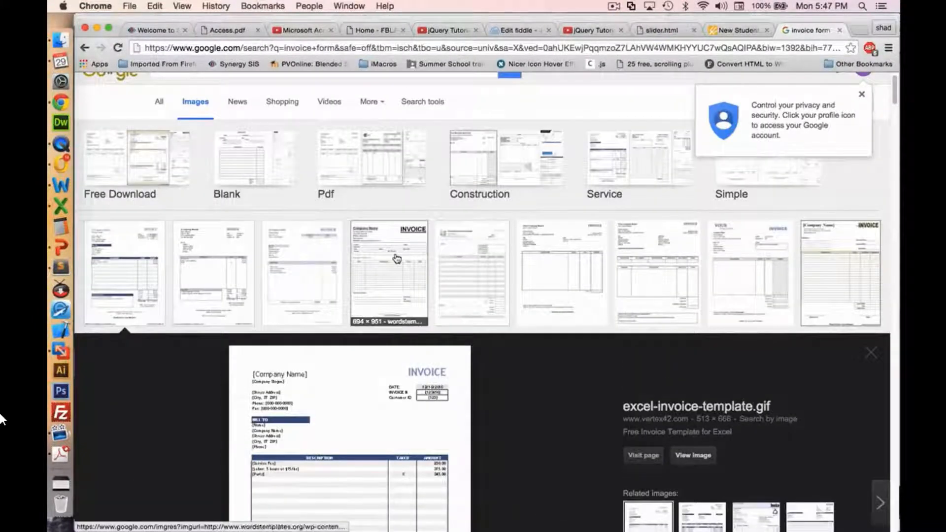
pyautogui.click(395, 258)
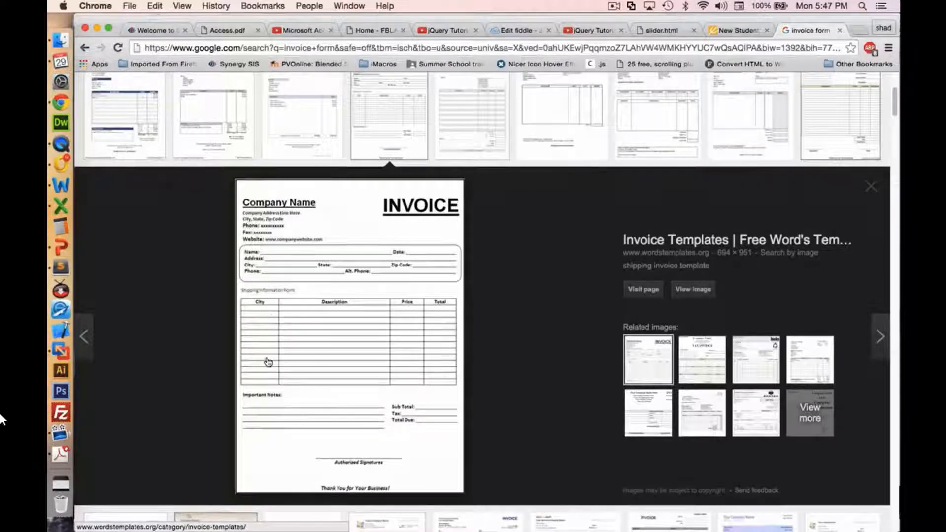
pyautogui.click(673, 137)
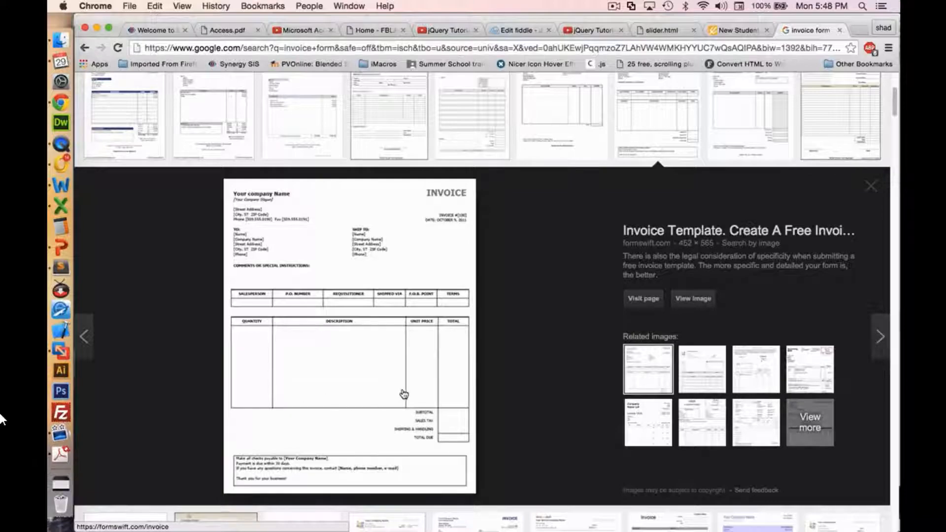
# Return to Access, create a new table, and save it as Invoice Table in Design View.
pyautogui.hotkey('ctrl', 'Right')
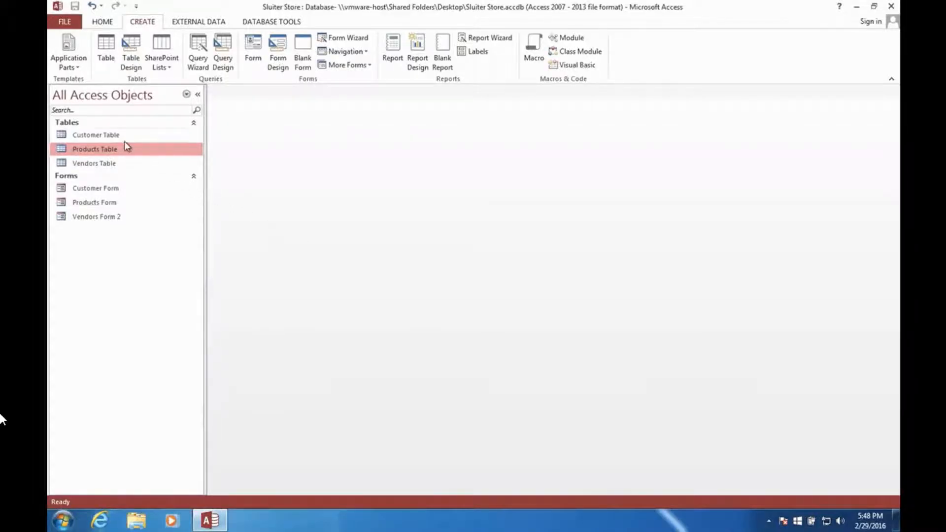
pyautogui.click(107, 50)
pyautogui.rightClick(227, 94)
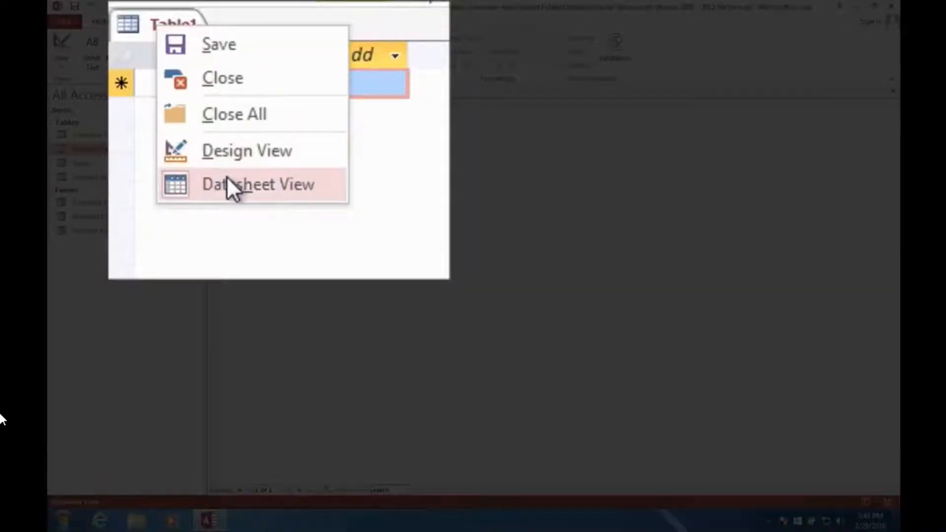
pyautogui.click(228, 156)
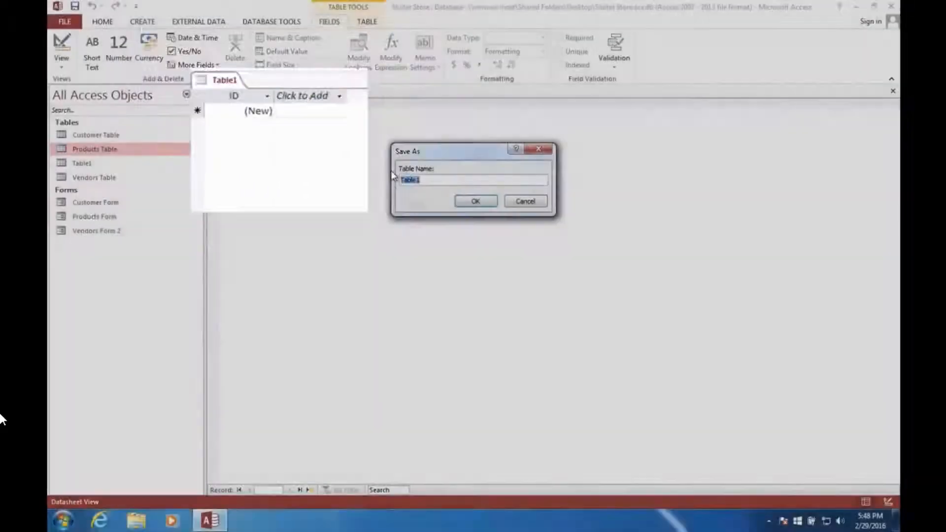
pyautogui.write('Invoice ')
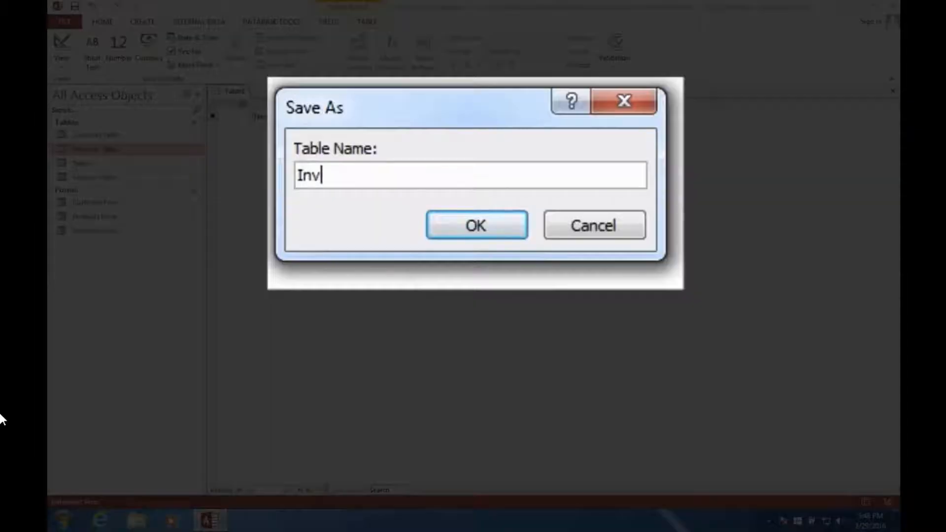
pyautogui.write('Table')
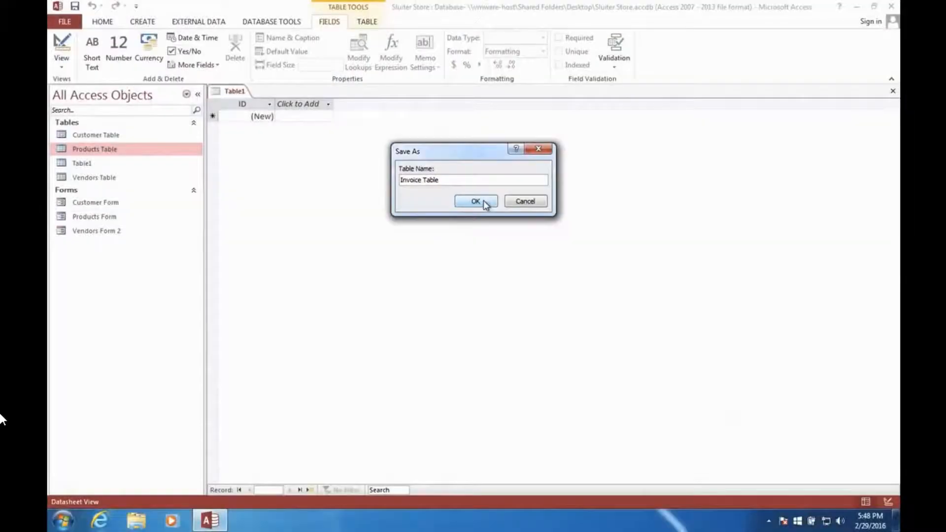
pyautogui.click(483, 200)
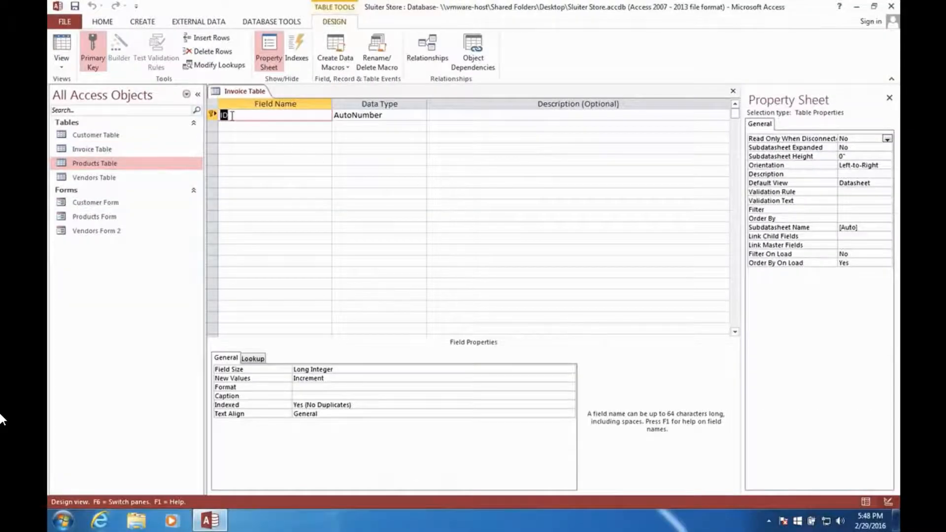
# Name the primary key field InvoiceID and add a DateOfSale field with the Date/Time data type.
pyautogui.write('I')
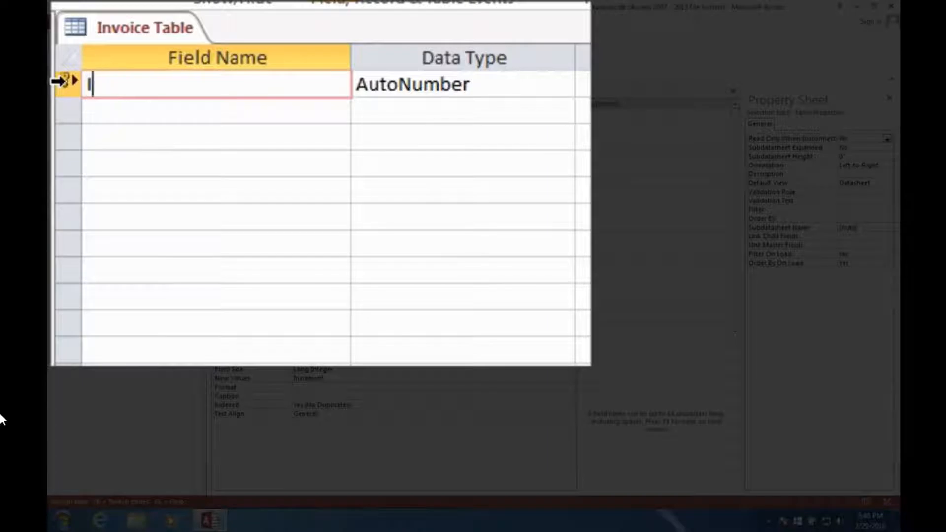
pyautogui.write('nvoiceID')
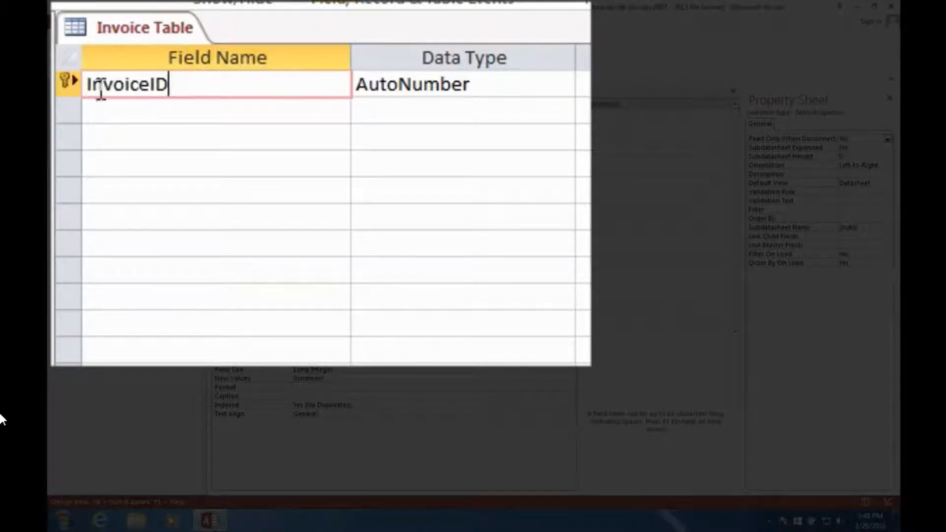
pyautogui.click(121, 113)
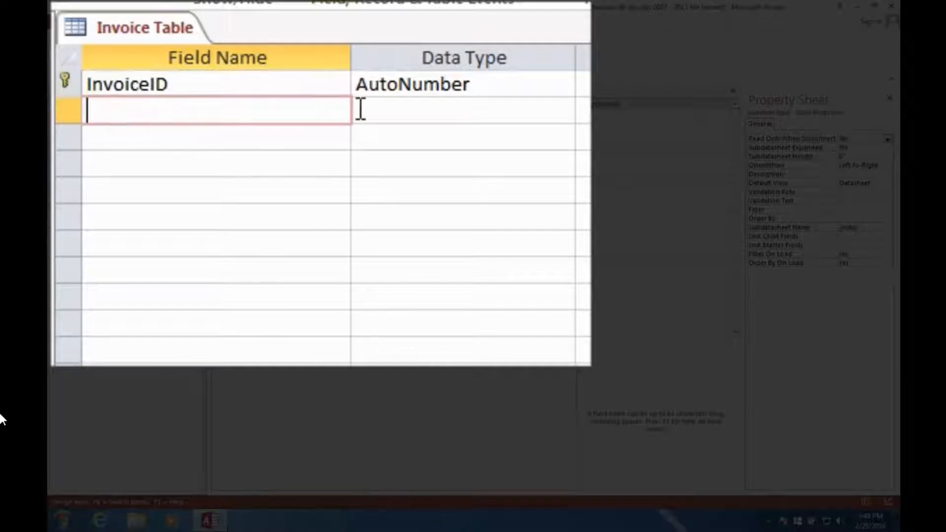
pyautogui.write('Date')
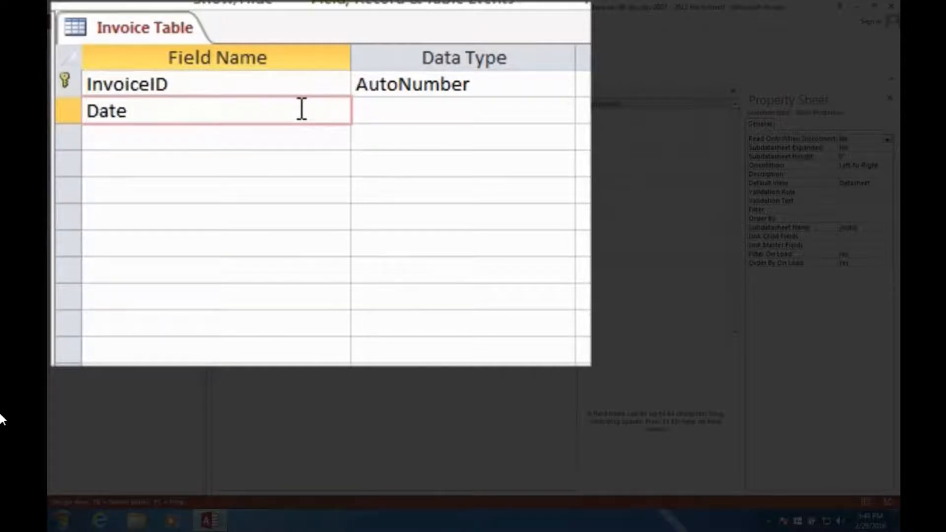
pyautogui.write('OfSale')
pyautogui.press('Tab')
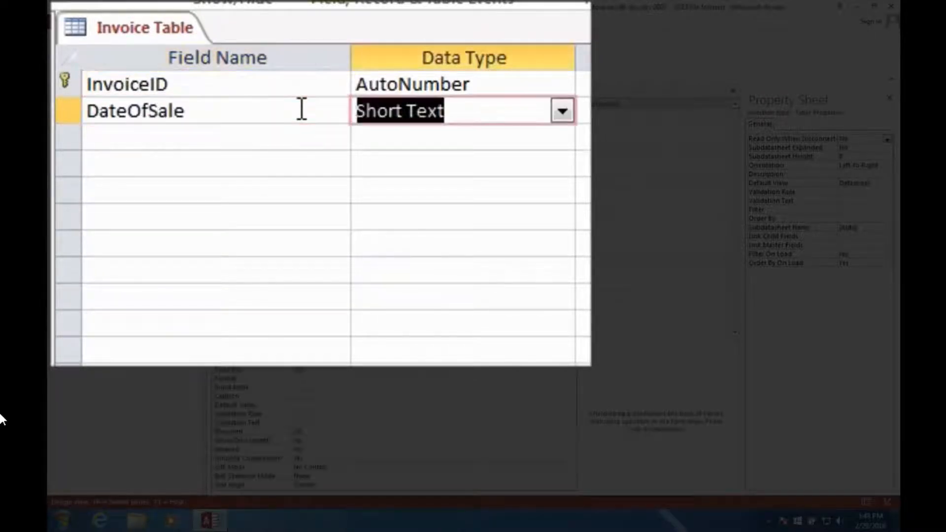
pyautogui.click(567, 114)
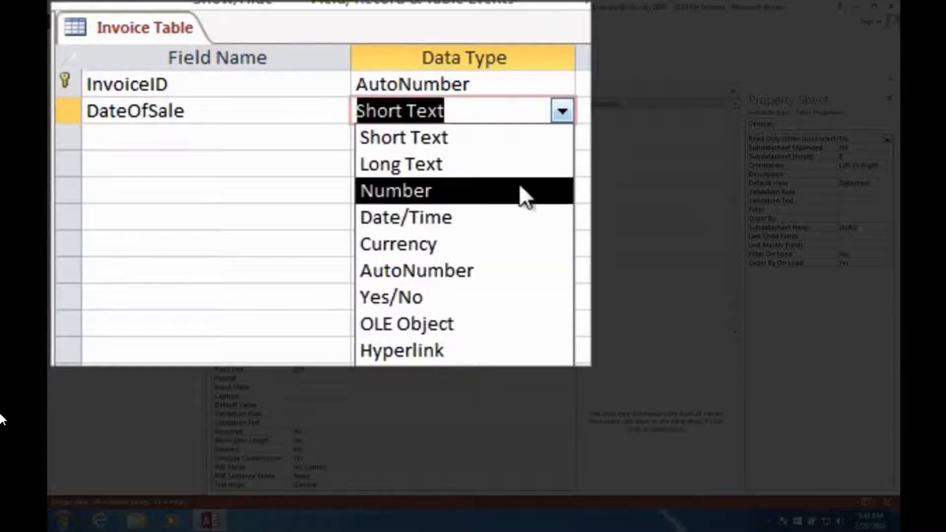
pyautogui.click(486, 215)
# Add a CustomerID field below DateOfSale in Invoice Table and choose Lookup Wizard as its data type.
pyautogui.click(209, 138)
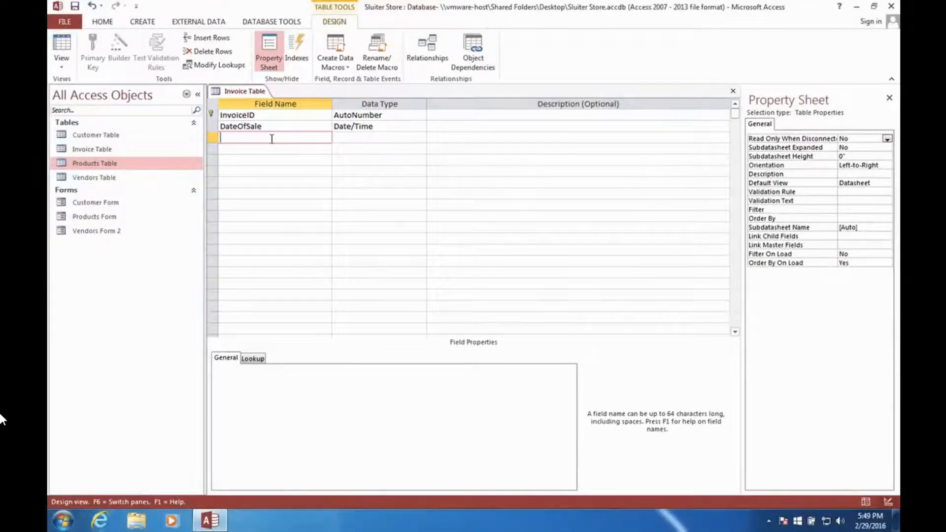
pyautogui.write('CustomerID')
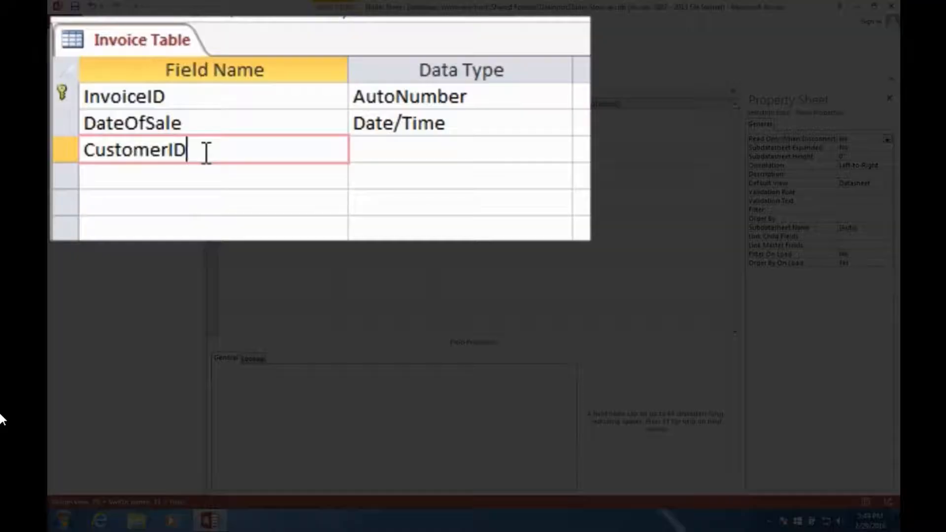
pyautogui.press('Tab')
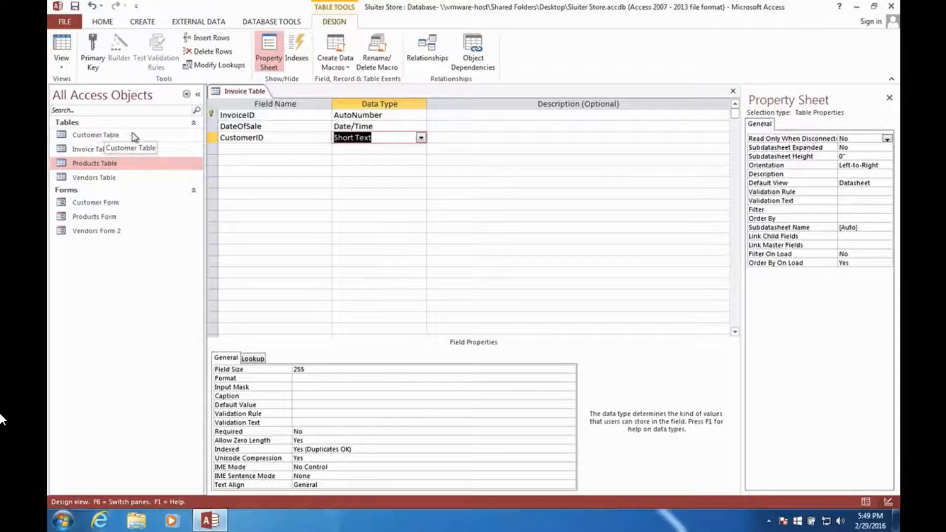
pyautogui.click(422, 138)
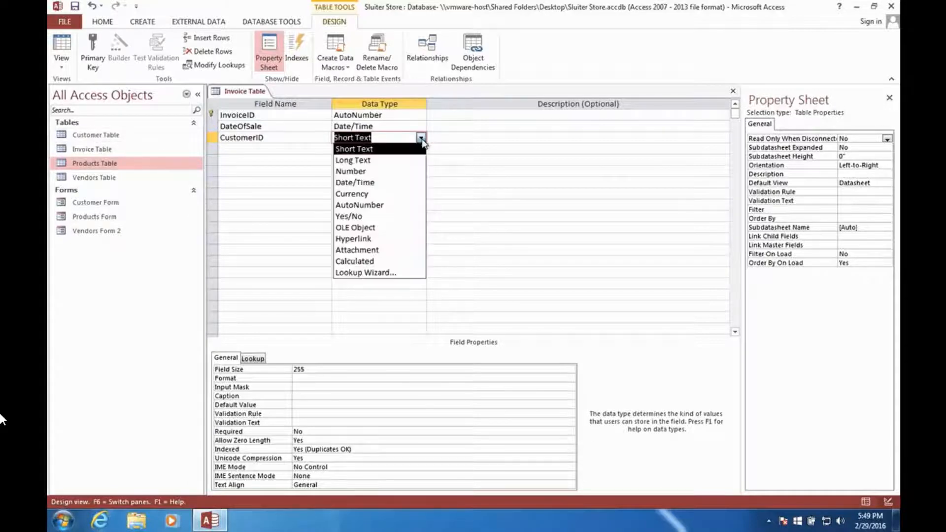
pyautogui.click(380, 273)
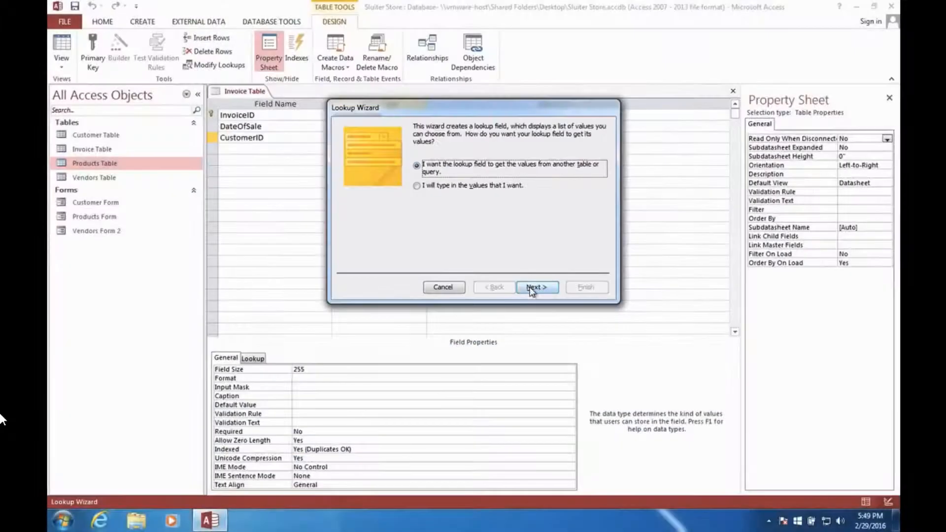
# Make the lookup take its values from Customer Table, including the CustomerID, LastName and FirstName fields.
pyautogui.click(606, 466)
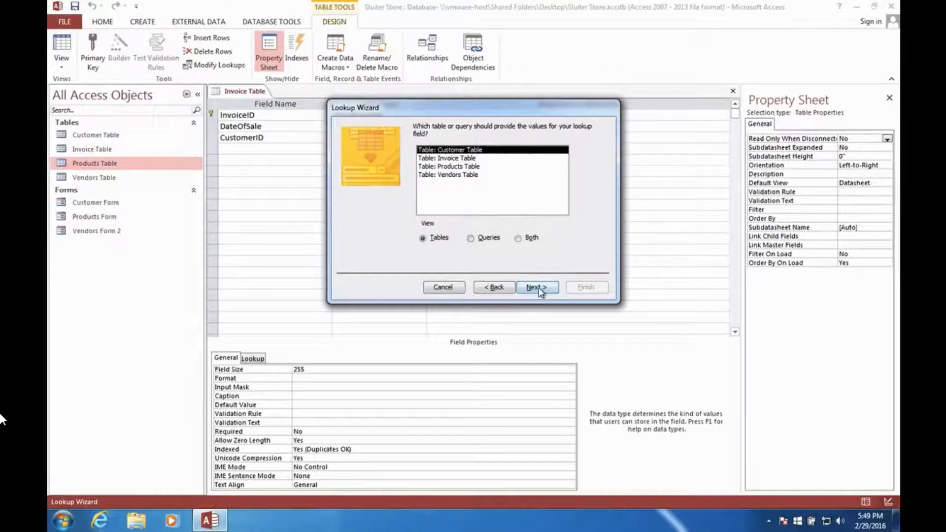
pyautogui.click(540, 293)
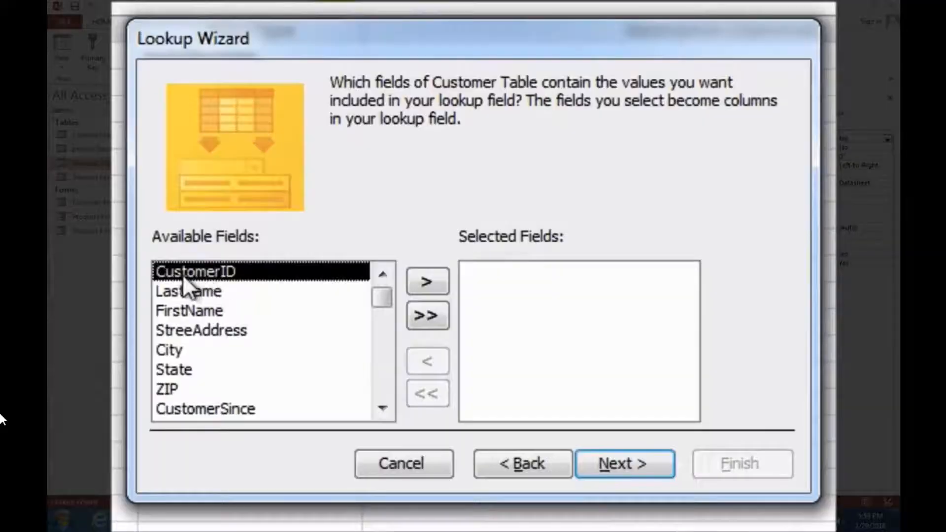
pyautogui.click(428, 279)
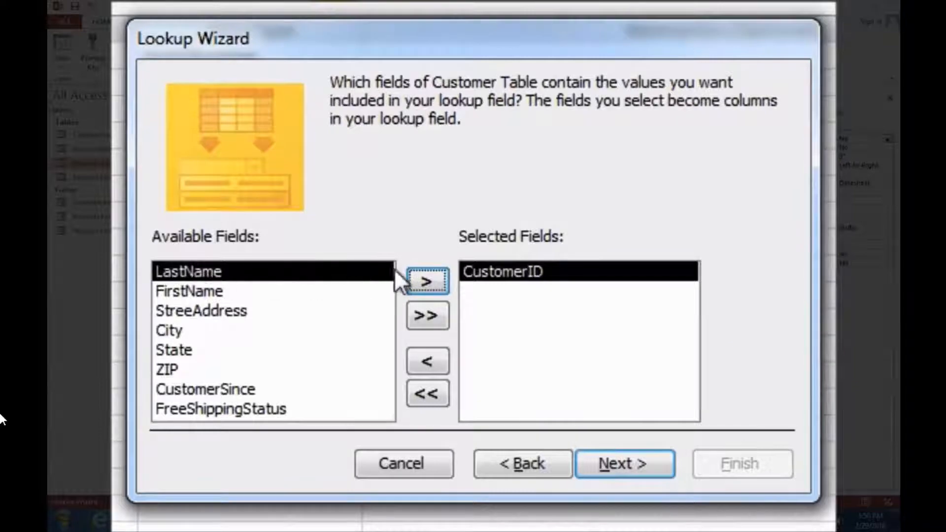
pyautogui.click(426, 280)
pyautogui.click(426, 280)
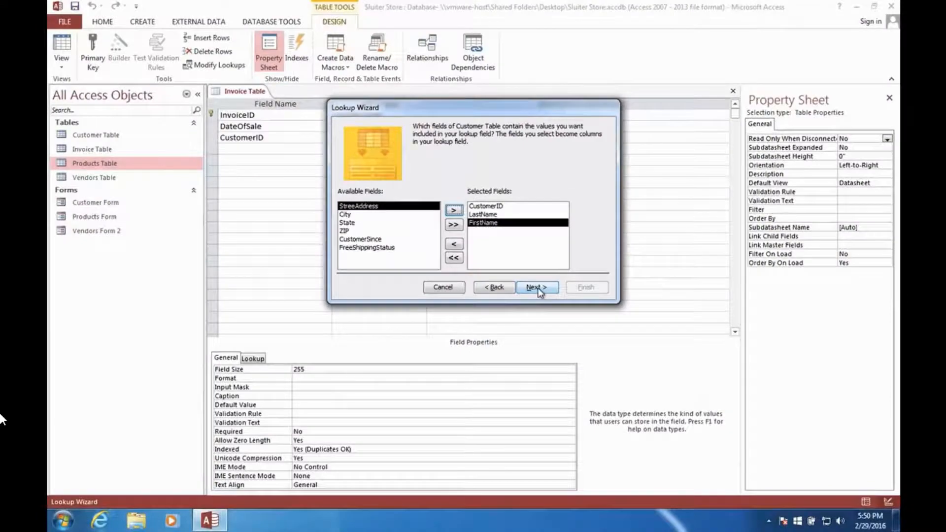
pyautogui.click(625, 463)
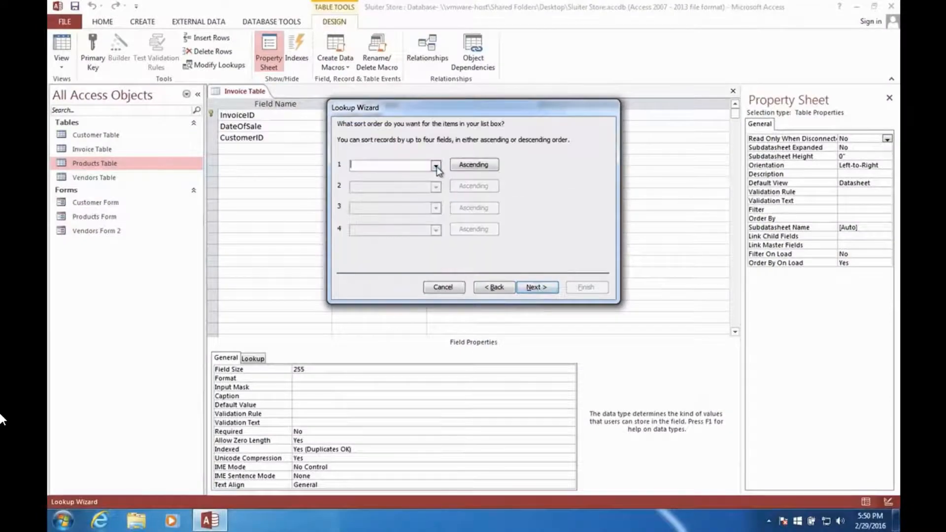
# Sort the lookup list by LastName in ascending order and keep the key column hidden.
pyautogui.click(436, 166)
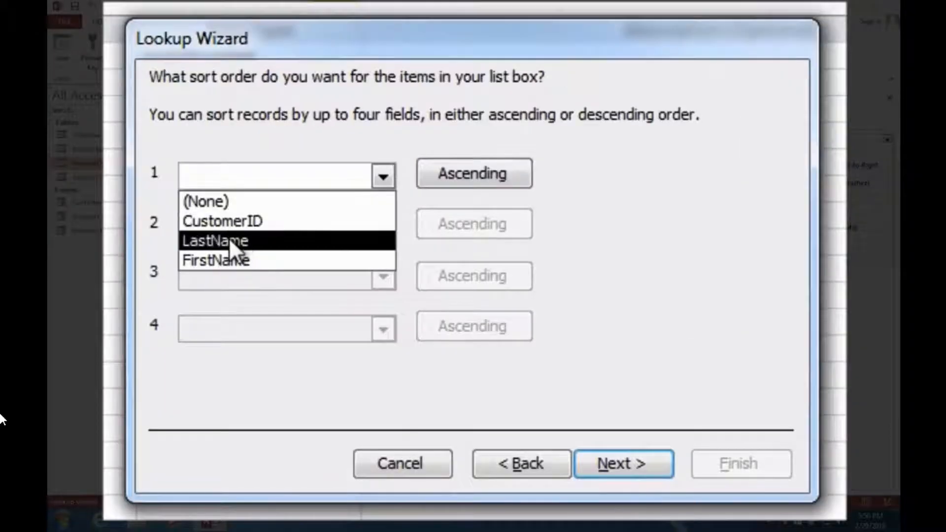
pyautogui.click(228, 240)
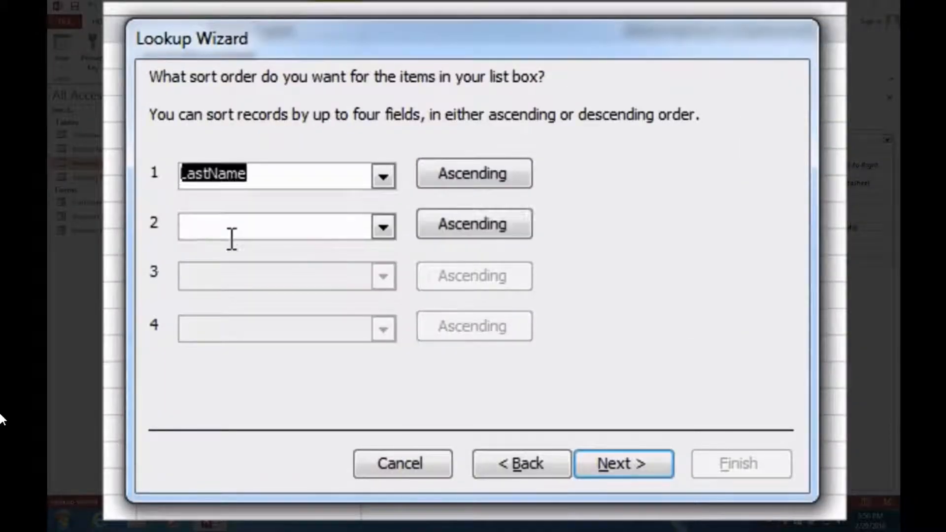
pyautogui.click(605, 463)
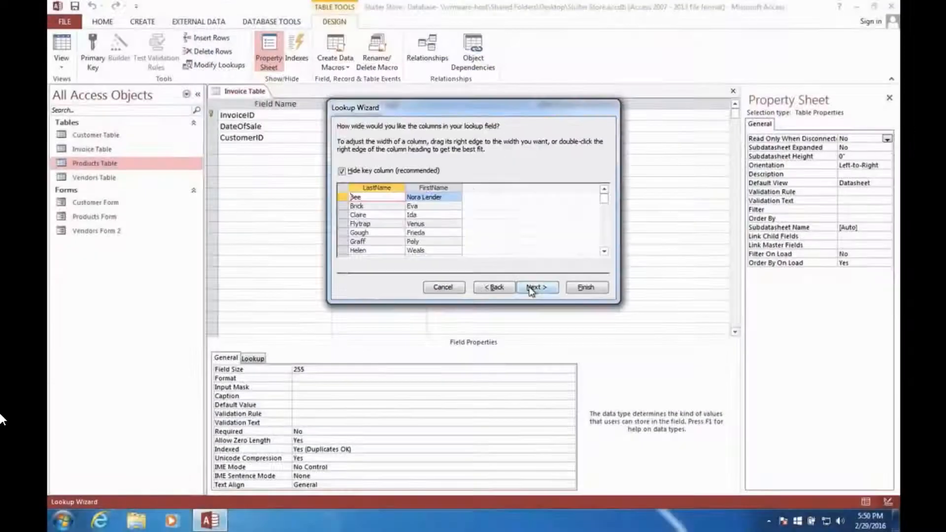
pyautogui.click(342, 171)
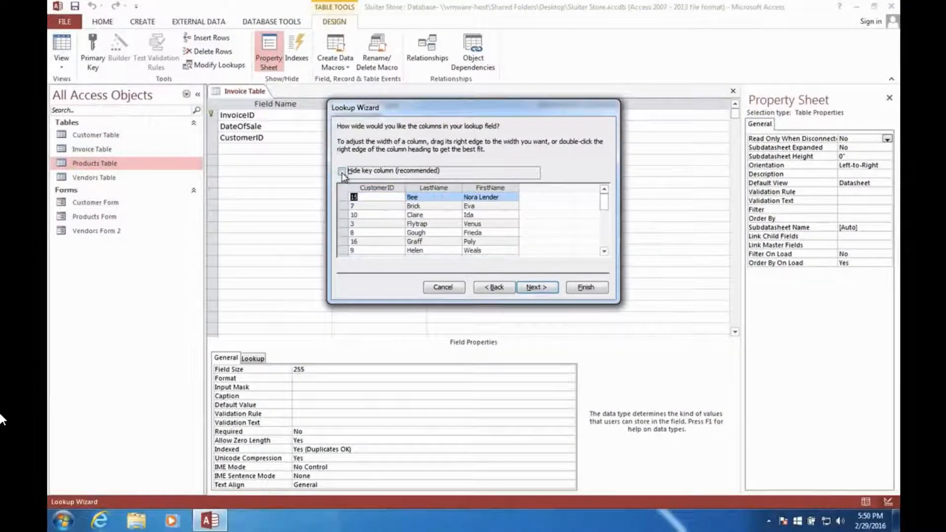
pyautogui.click(342, 172)
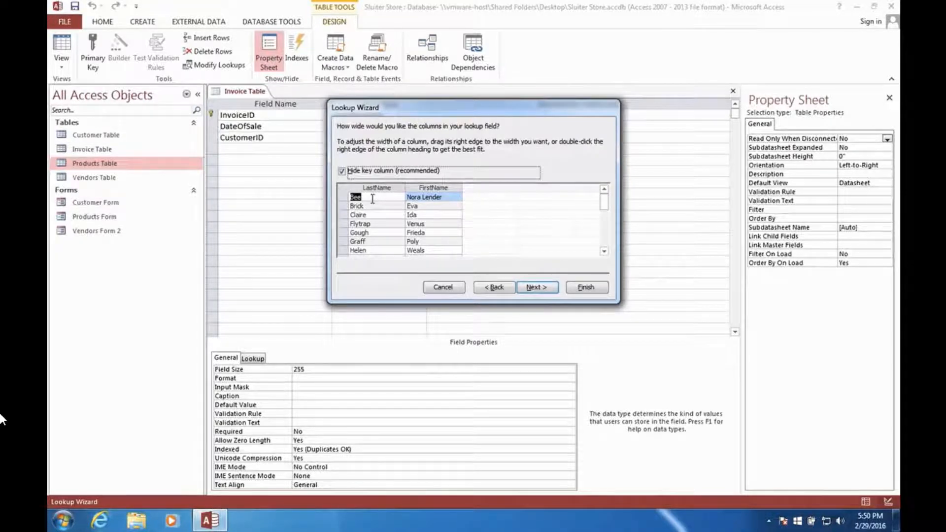
pyautogui.click(539, 287)
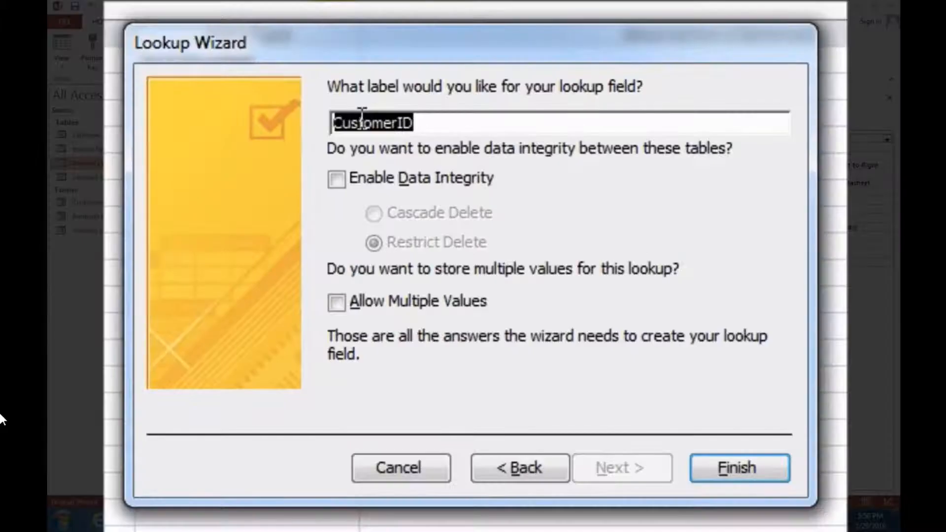
# Enable data integrity with Restrict Delete for the CustomerID lookup, finish the wizard and save the table.
pyautogui.click(337, 180)
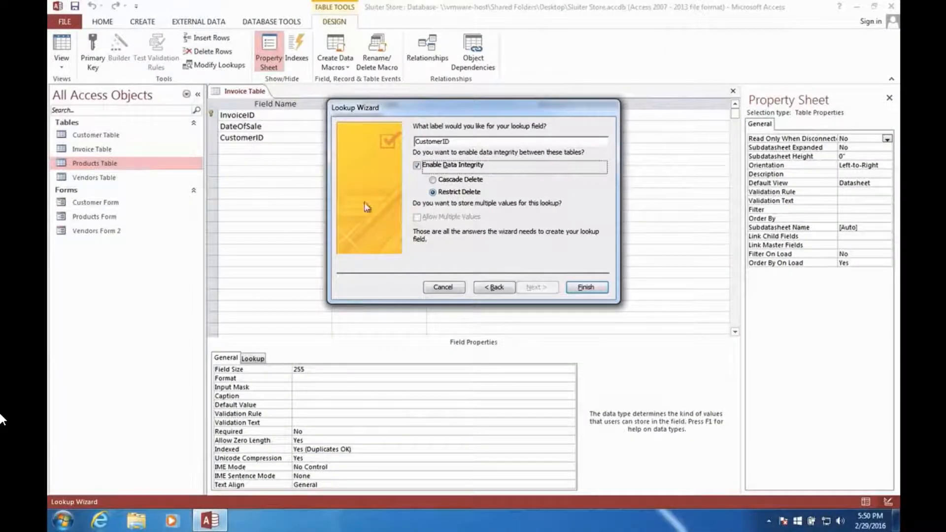
pyautogui.click(582, 287)
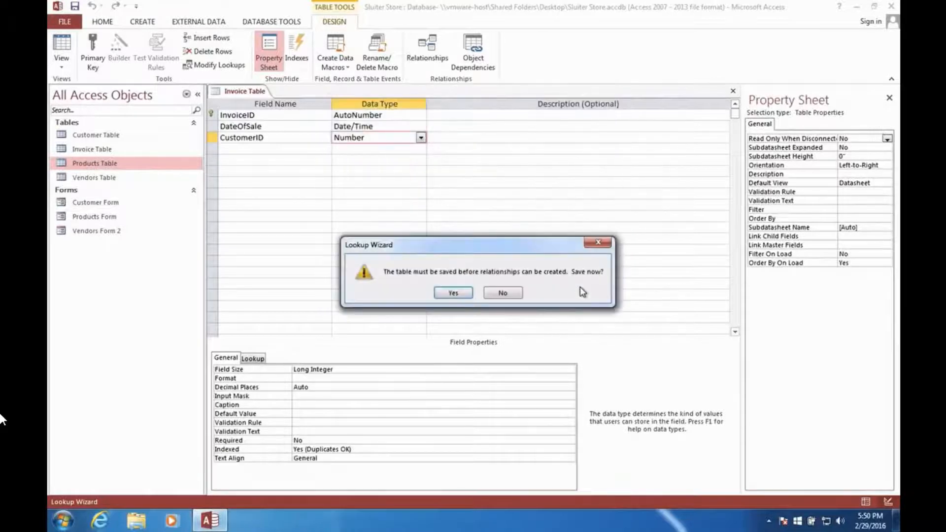
pyautogui.click(450, 294)
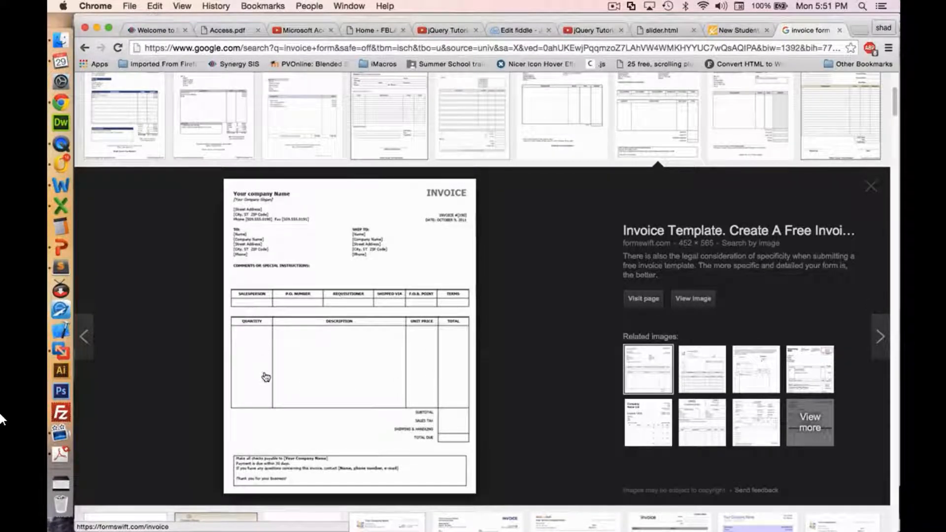
# Switch from the invoice sample in Chrome back to Access and close Invoice Table.
pyautogui.hotkey('ctrl', 'Right')
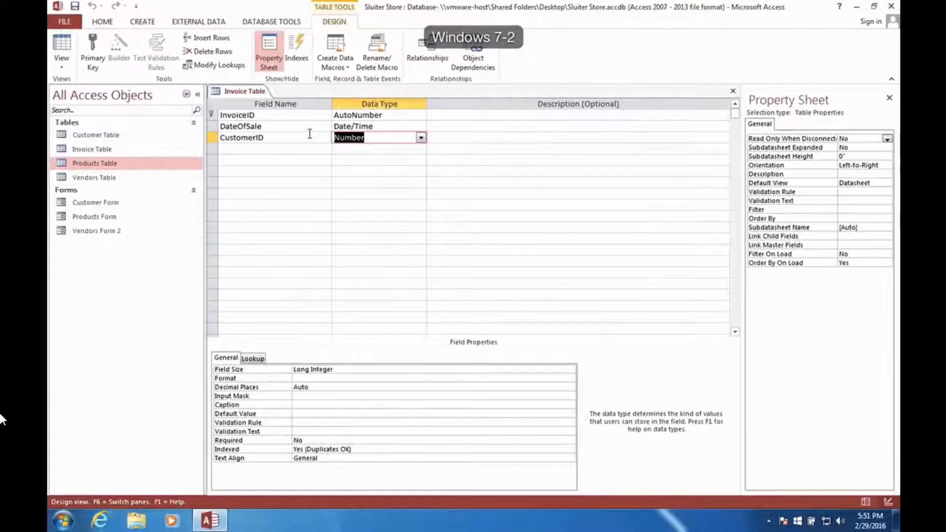
pyautogui.rightClick(244, 91)
pyautogui.click(259, 113)
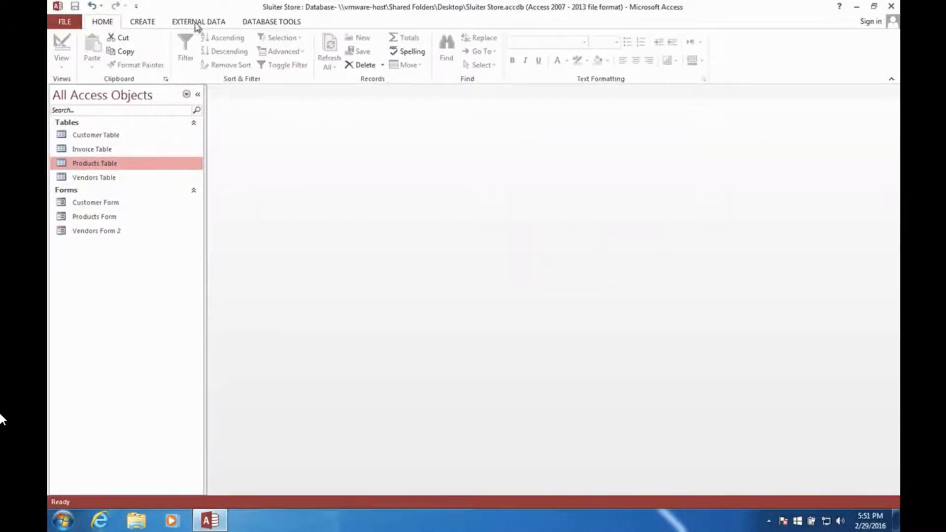
# Open the database relationships and move Products Table and Vendors Table to the right, with Vendors Table slightly lower.
pyautogui.click(269, 23)
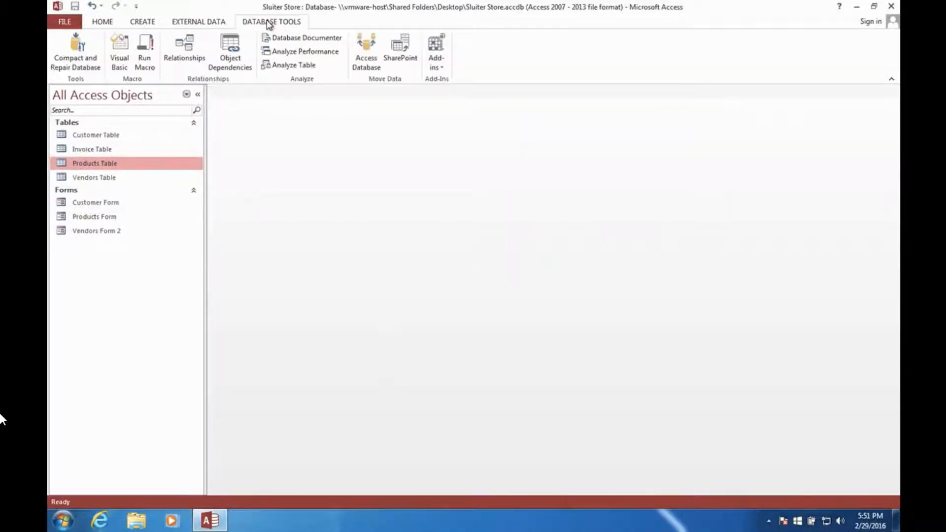
pyautogui.click(184, 58)
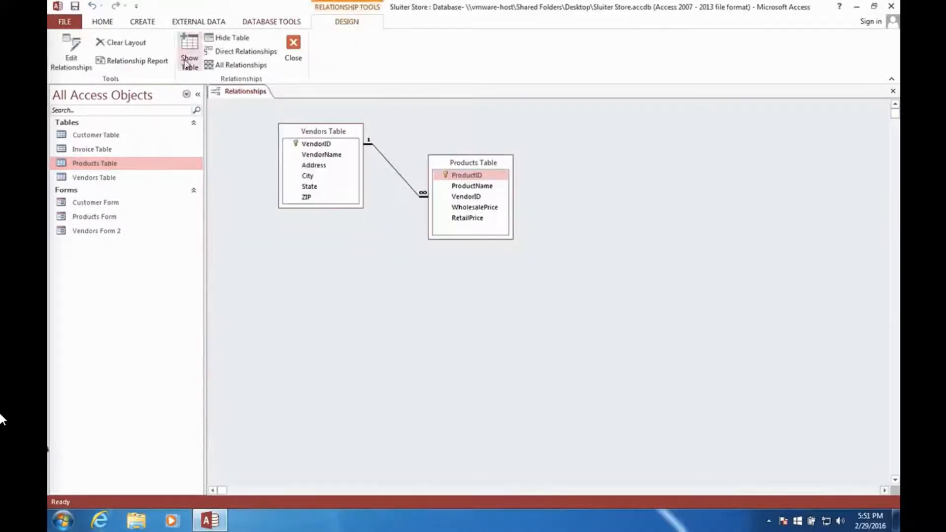
pyautogui.moveTo(496, 164); pyautogui.dragTo(640, 142)
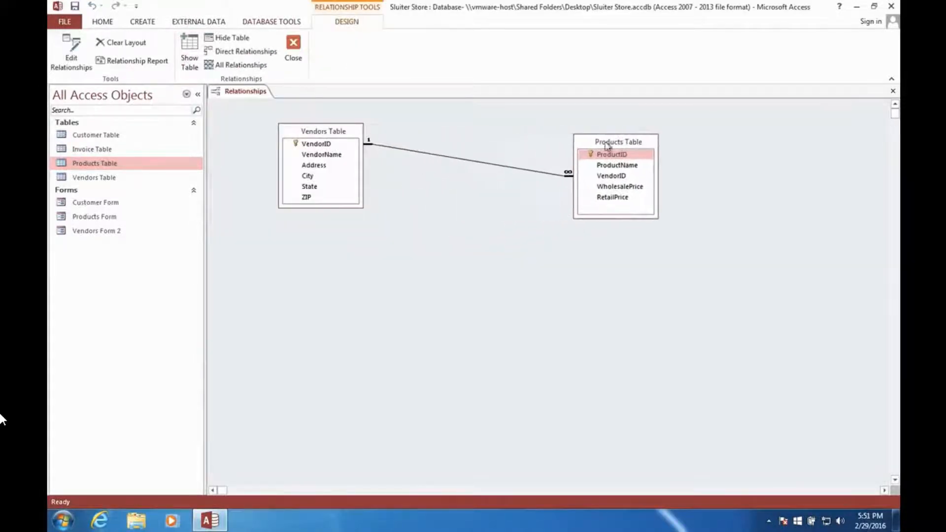
pyautogui.moveTo(325, 133); pyautogui.dragTo(473, 183)
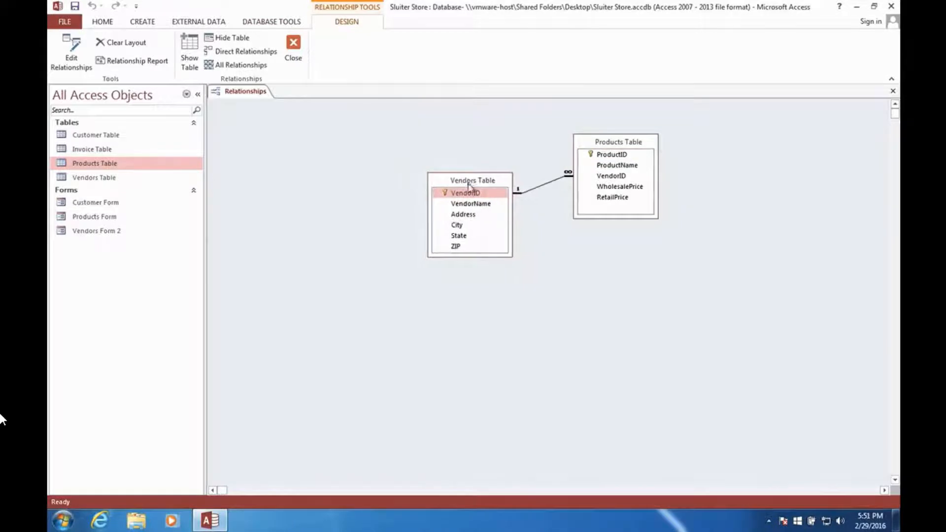
# Add the Customer Table and the Invoice Table to the relationships diagram.
pyautogui.click(190, 47)
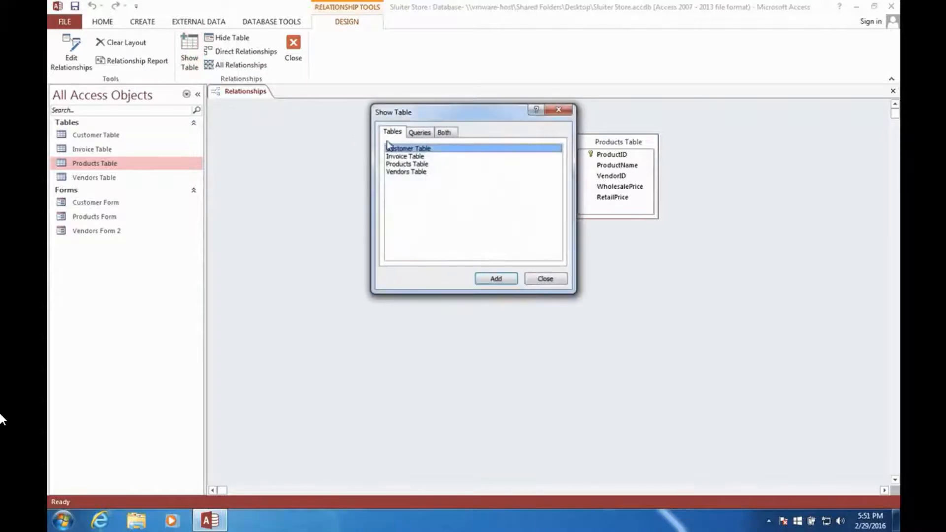
pyautogui.click(496, 278)
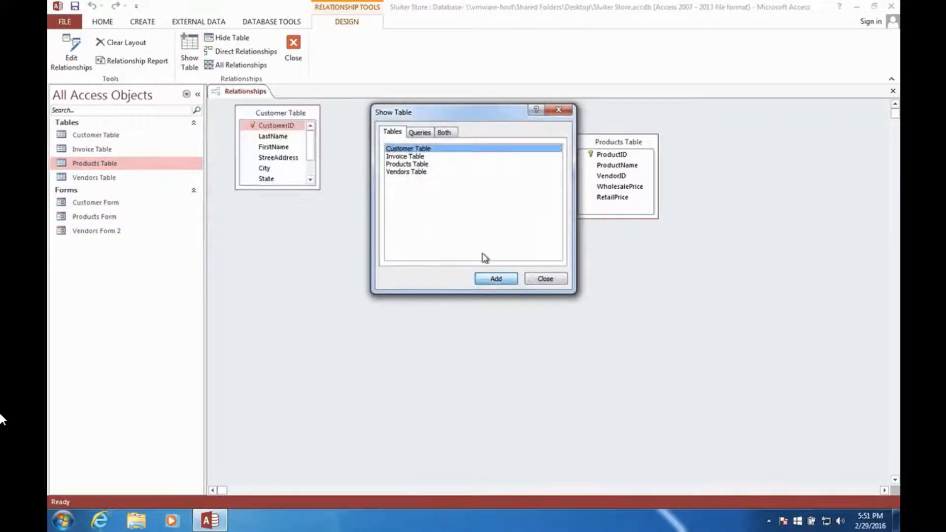
pyautogui.click(412, 156)
pyautogui.click(495, 279)
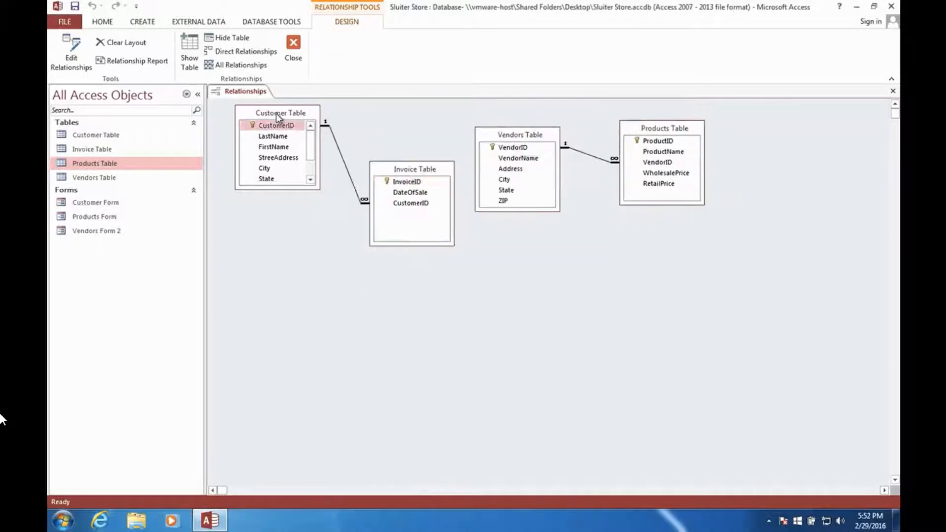
# Reposition the Customer Table and Invoice Table boxes in the relationships diagram, then close it with the layout changes saved.
pyautogui.moveTo(276, 113); pyautogui.dragTo(261, 123)
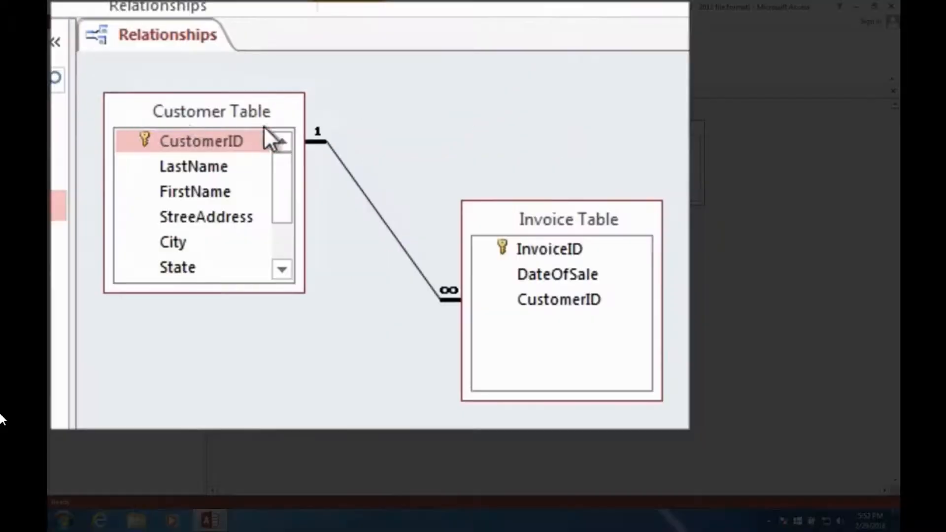
pyautogui.moveTo(574, 221); pyautogui.dragTo(544, 170)
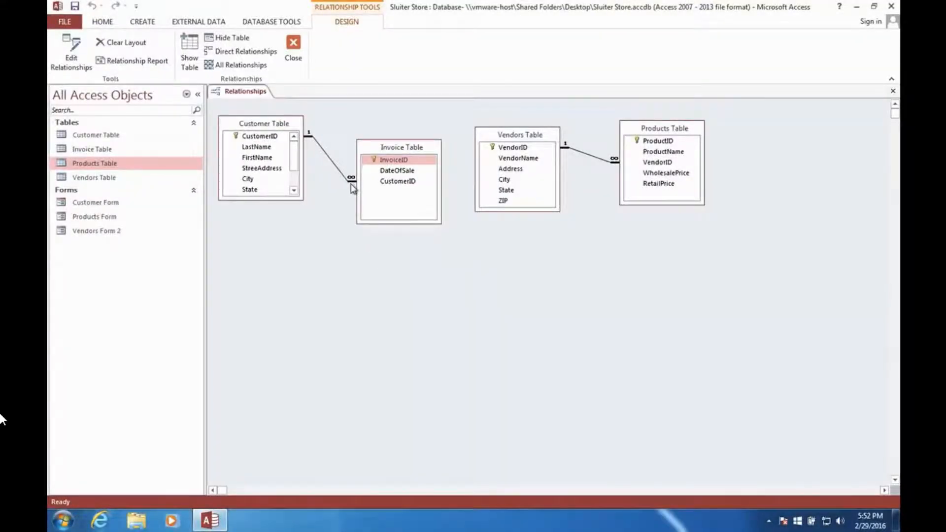
pyautogui.click(261, 138)
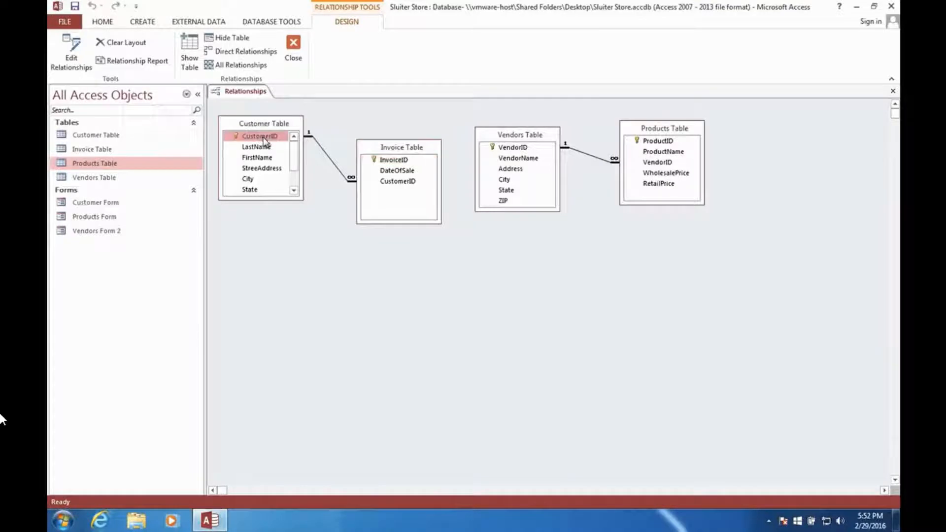
pyautogui.click(390, 182)
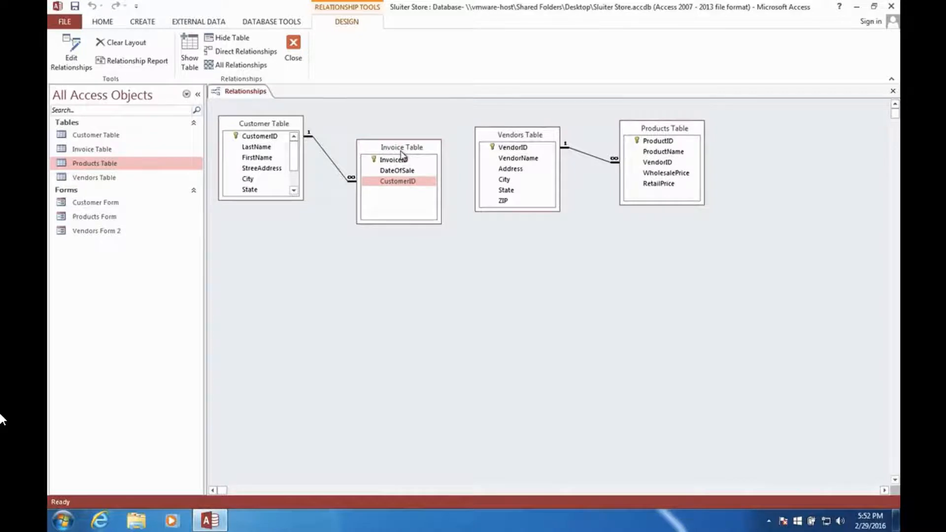
pyautogui.click(295, 48)
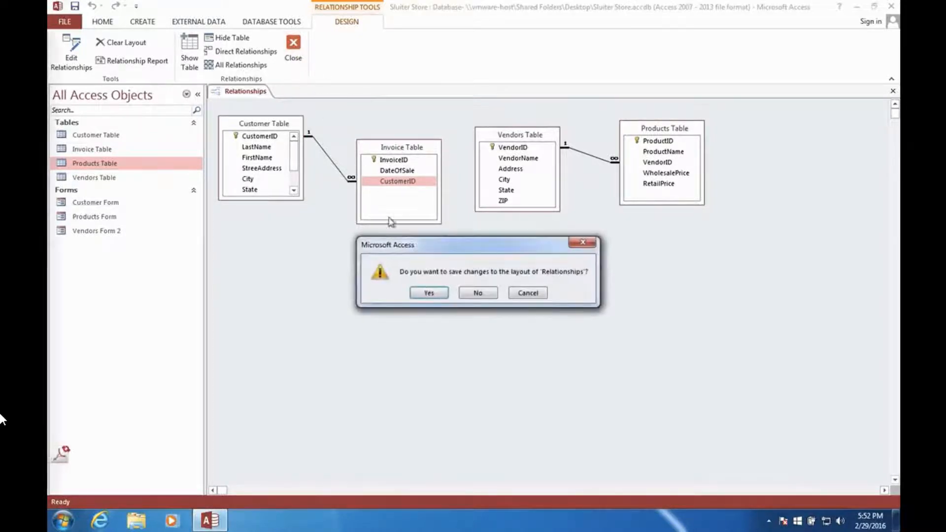
pyautogui.click(429, 293)
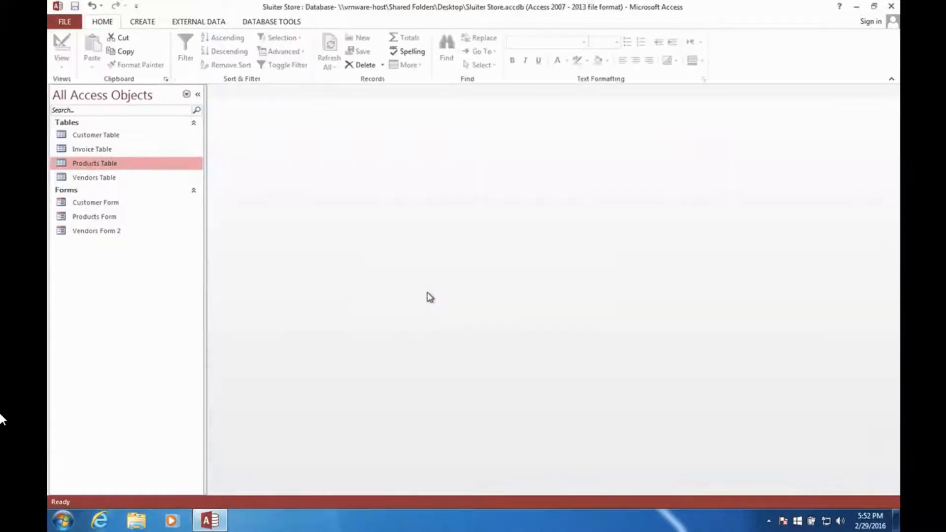
# Create a new table and save it as Invoice Details Table.
pyautogui.click(142, 22)
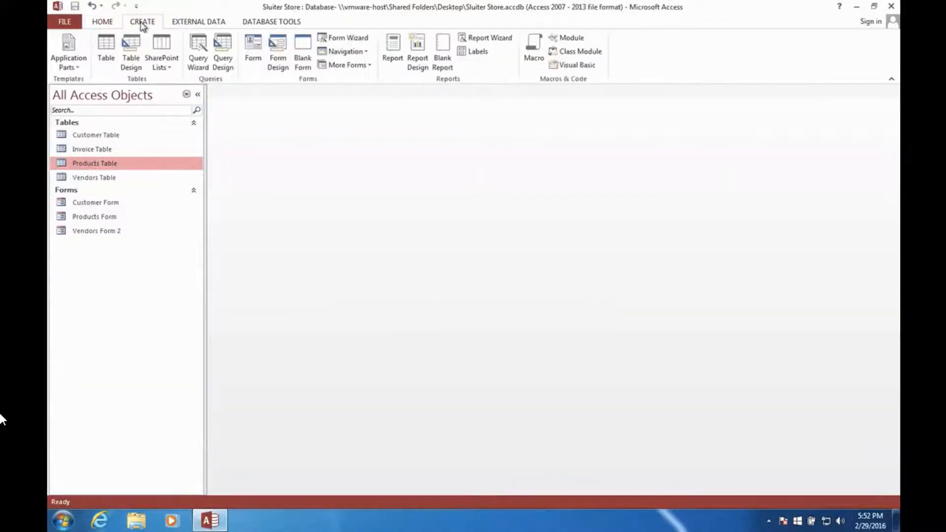
pyautogui.click(107, 49)
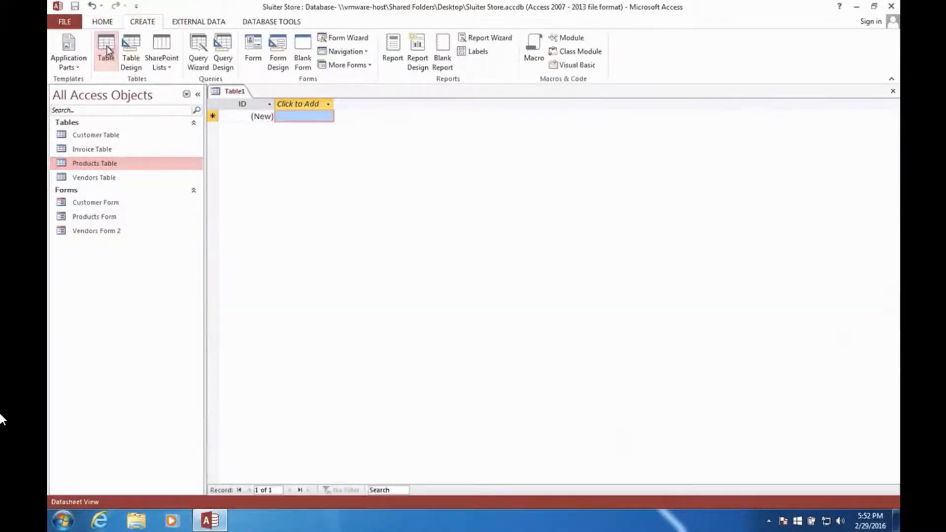
pyautogui.rightClick(235, 91)
pyautogui.click(253, 100)
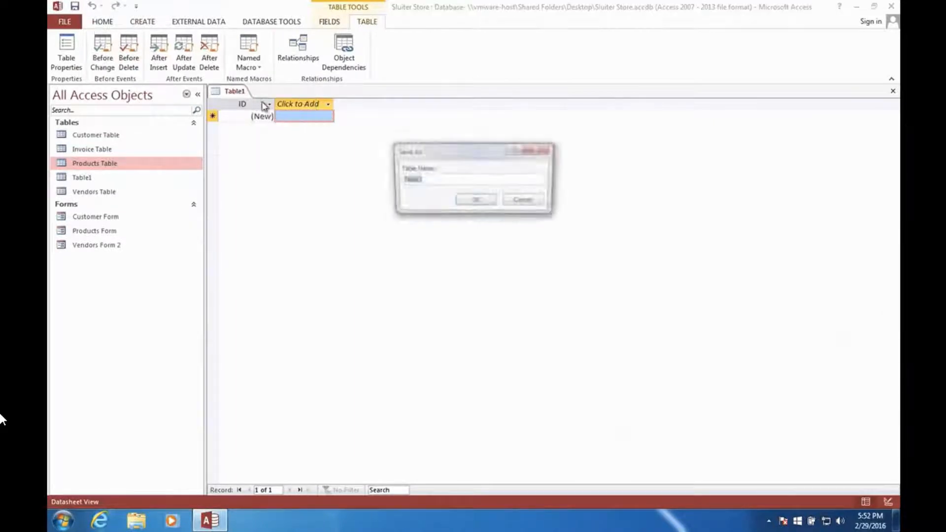
pyautogui.write('Invo')
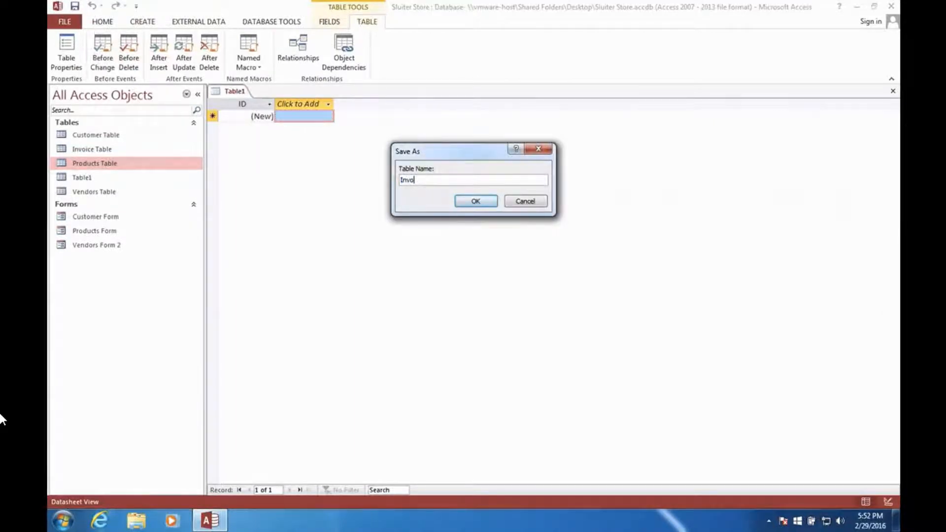
pyautogui.write('ice T')
pyautogui.press('BackSpace')
pyautogui.write('Detail')
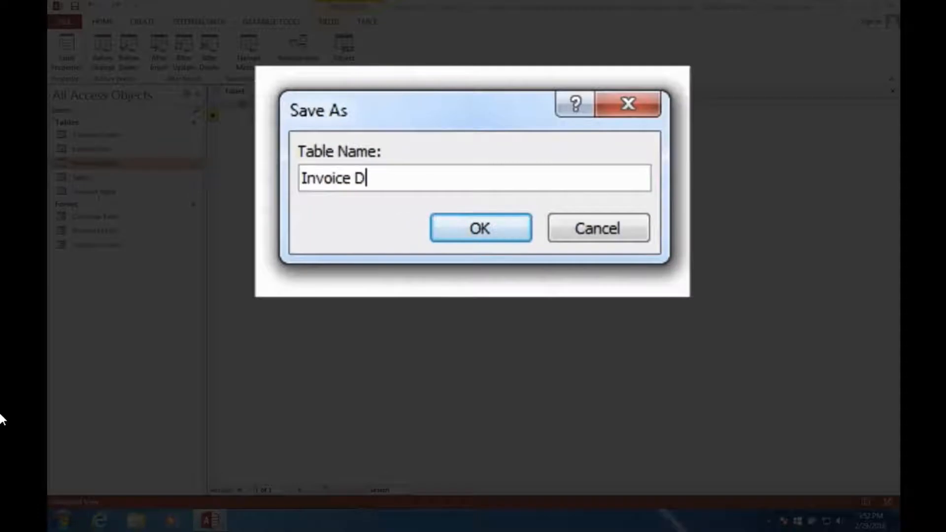
pyautogui.write('s Table')
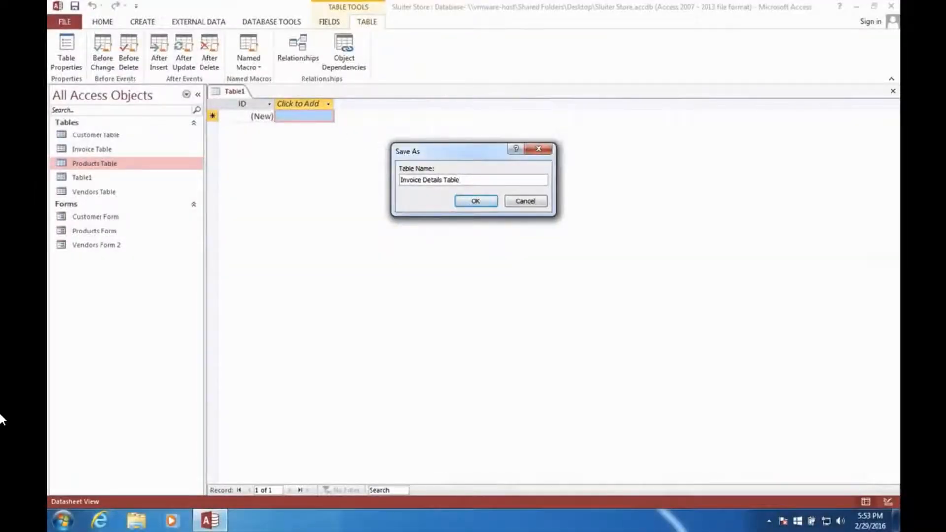
pyautogui.click(467, 201)
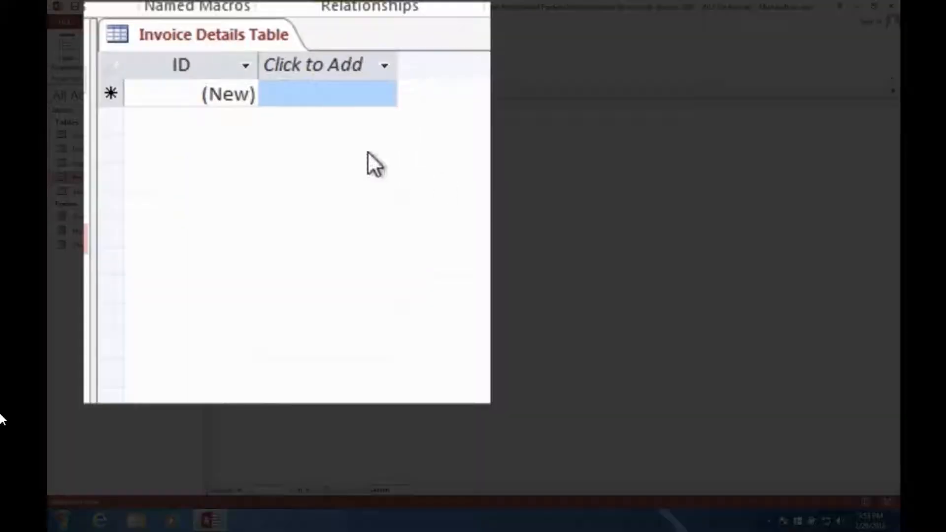
# Open the Invoice Details Table in Design View and rename its ID key field to InvoiceDetailID.
pyautogui.rightClick(256, 91)
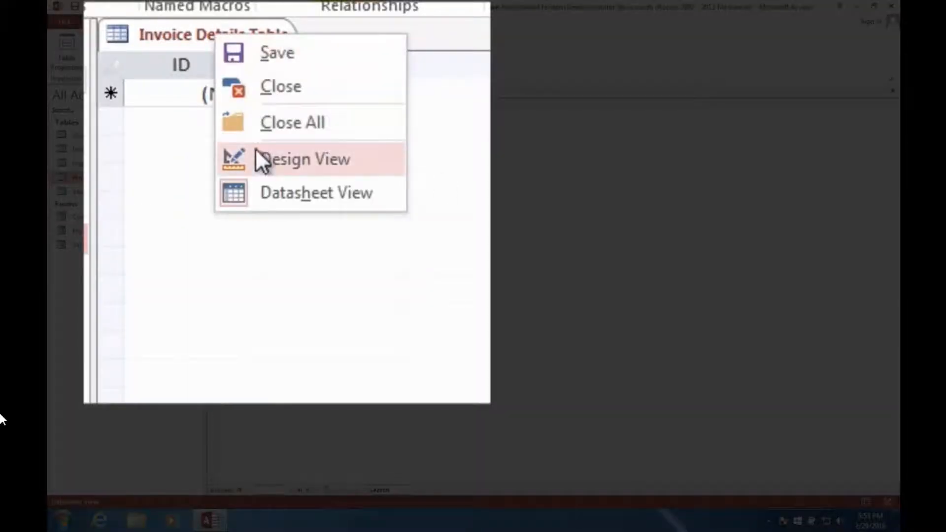
pyautogui.click(256, 163)
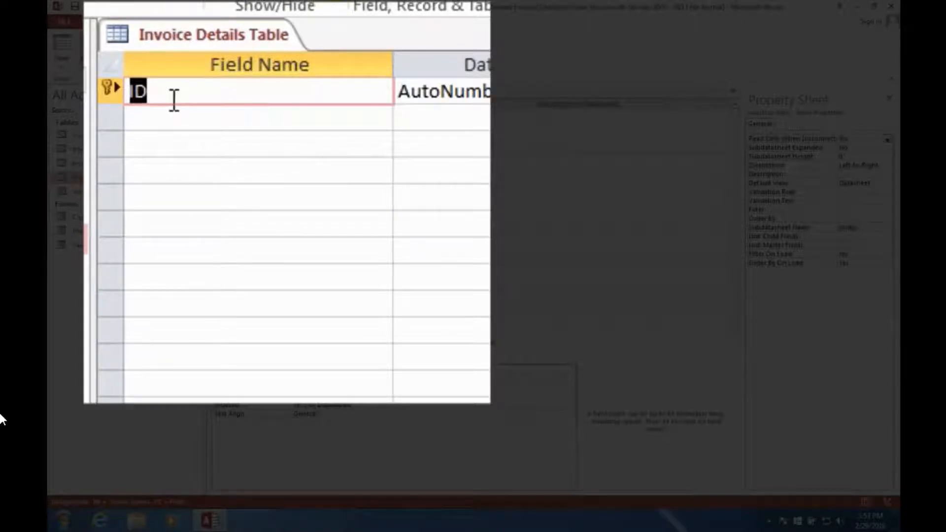
pyautogui.press('Delete')
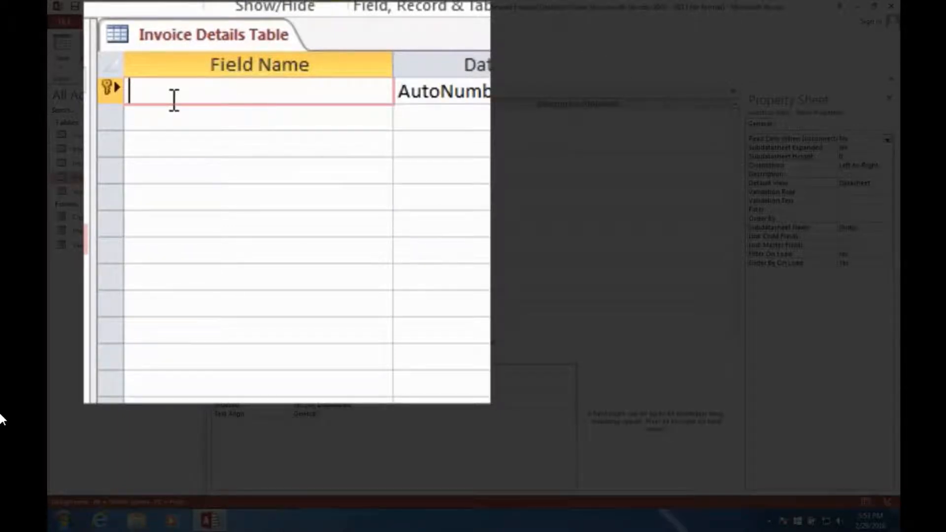
pyautogui.write('InvoiceDetailID')
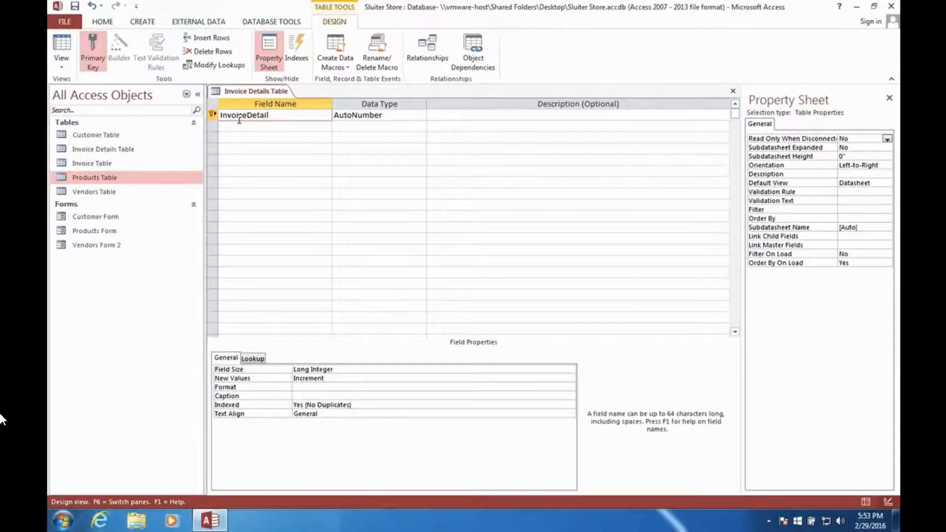
pyautogui.press('Tab')
pyautogui.press('Tab')
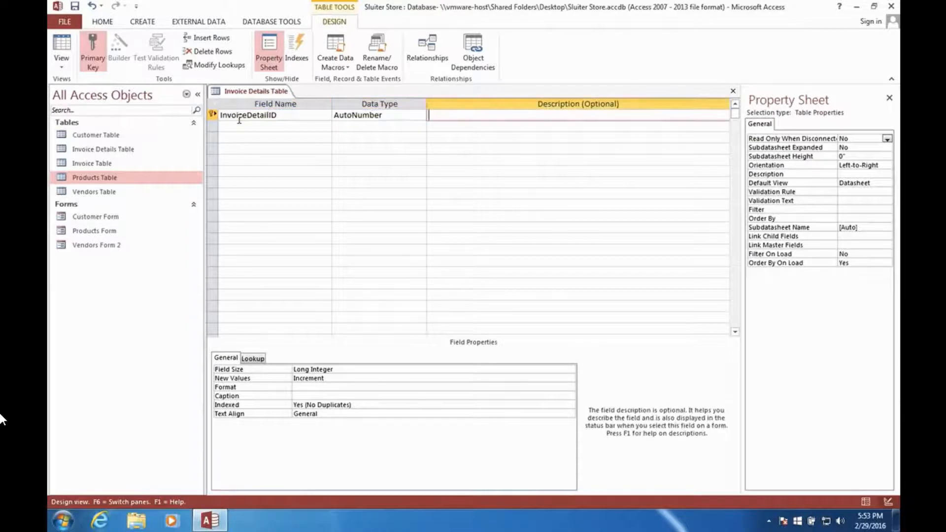
pyautogui.press('Tab')
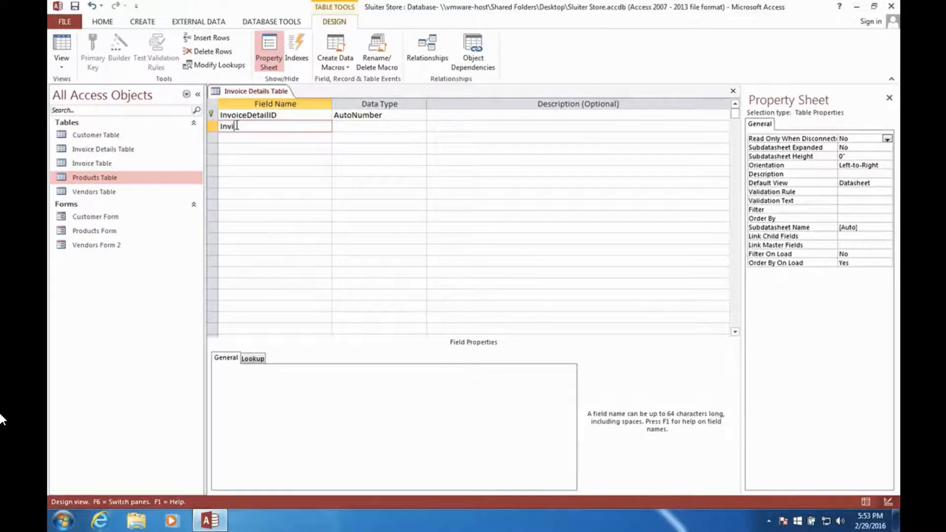
# Add an InvoiceID field with the Lookup Wizard, taking its values from the InvoiceID field of the Invoice Table.
pyautogui.press('Tab')
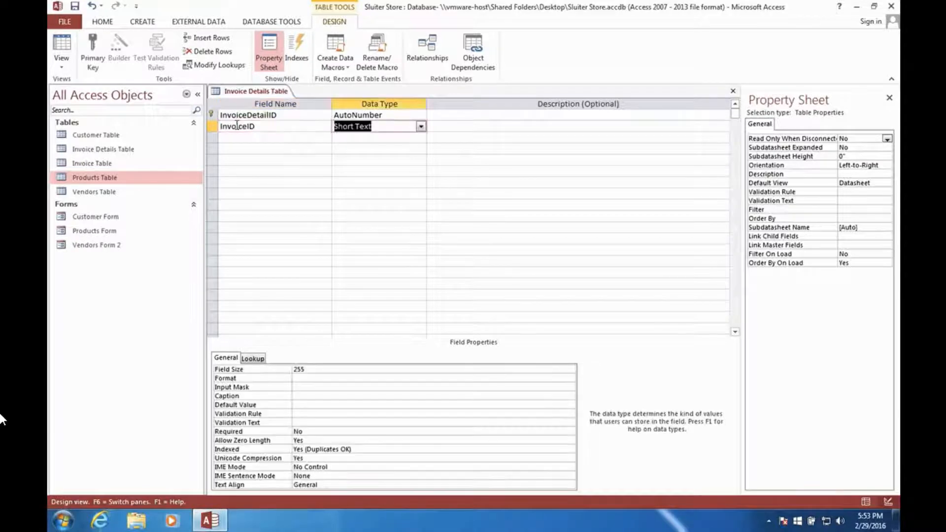
pyautogui.click(421, 126)
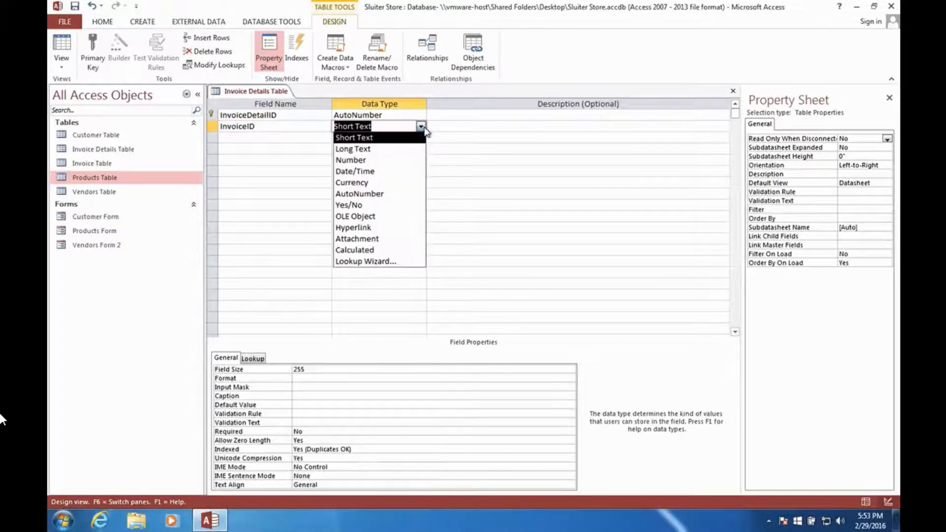
pyautogui.click(373, 261)
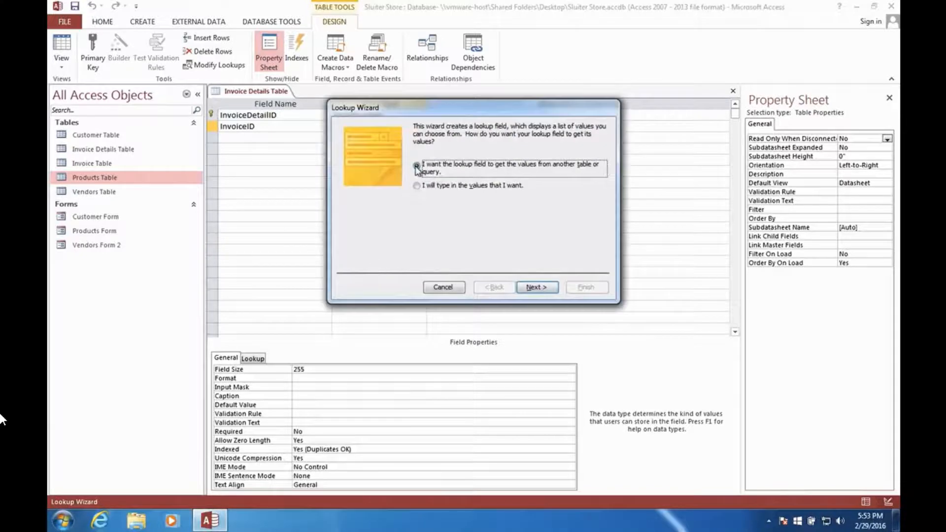
pyautogui.click(534, 287)
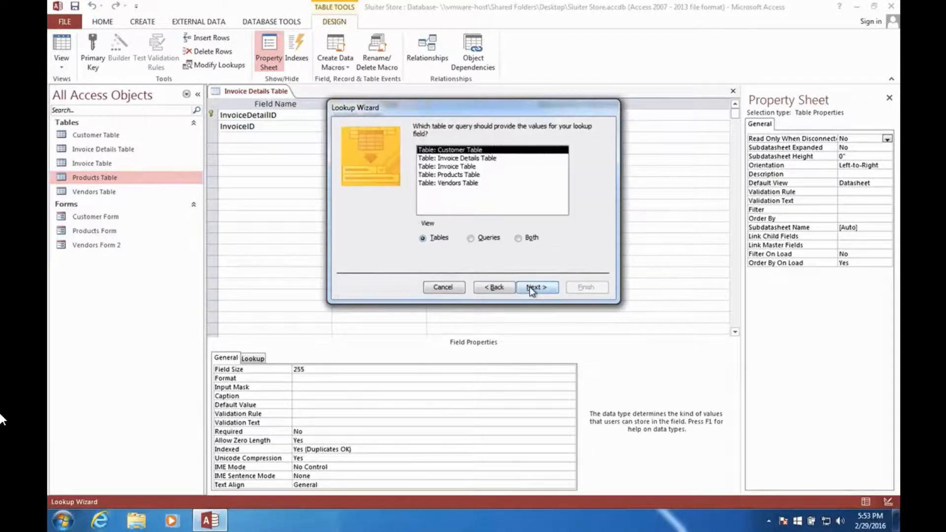
pyautogui.click(426, 168)
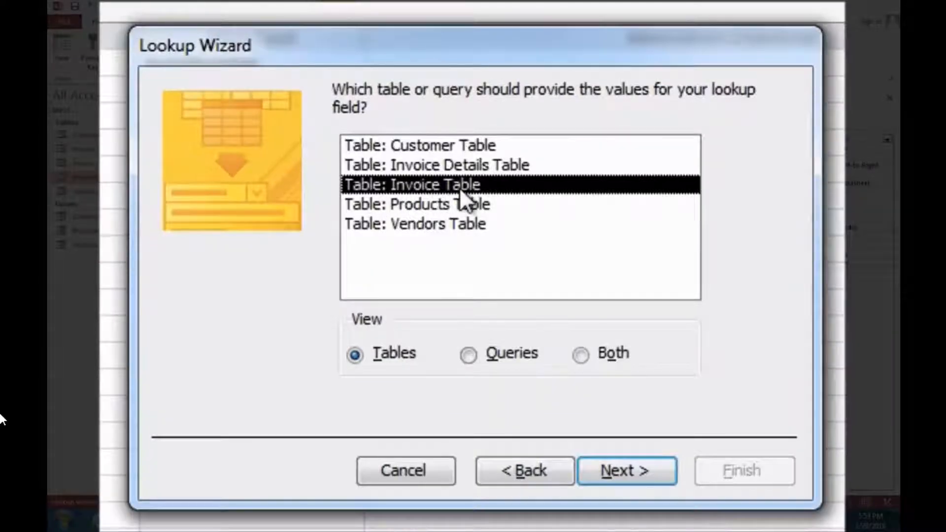
pyautogui.click(614, 466)
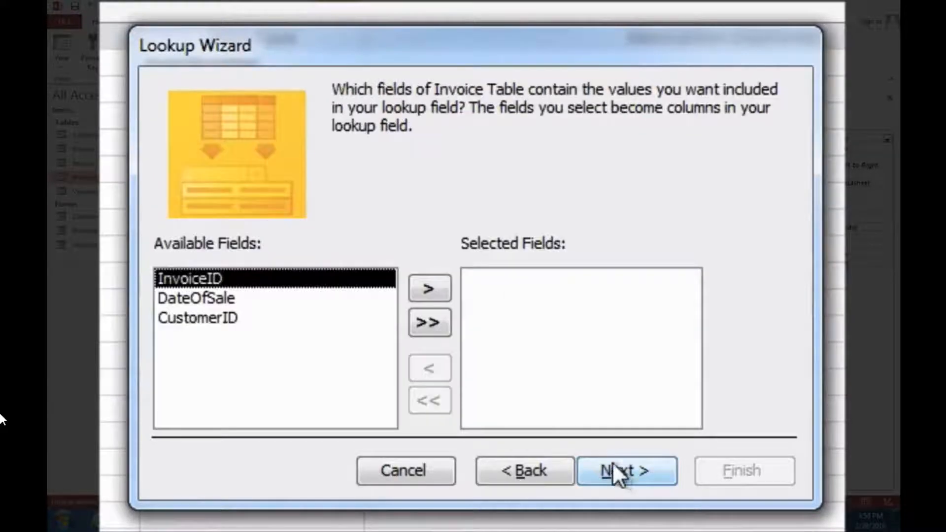
pyautogui.click(422, 287)
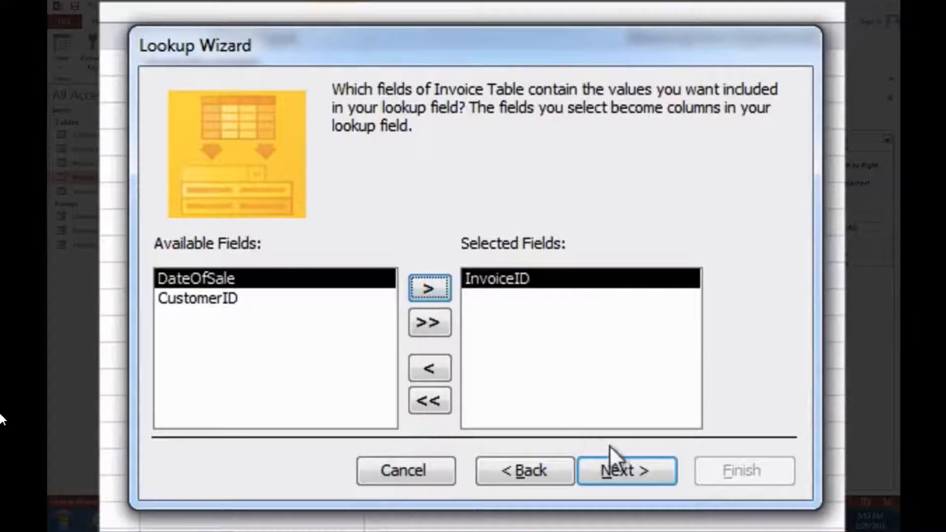
pyautogui.click(626, 469)
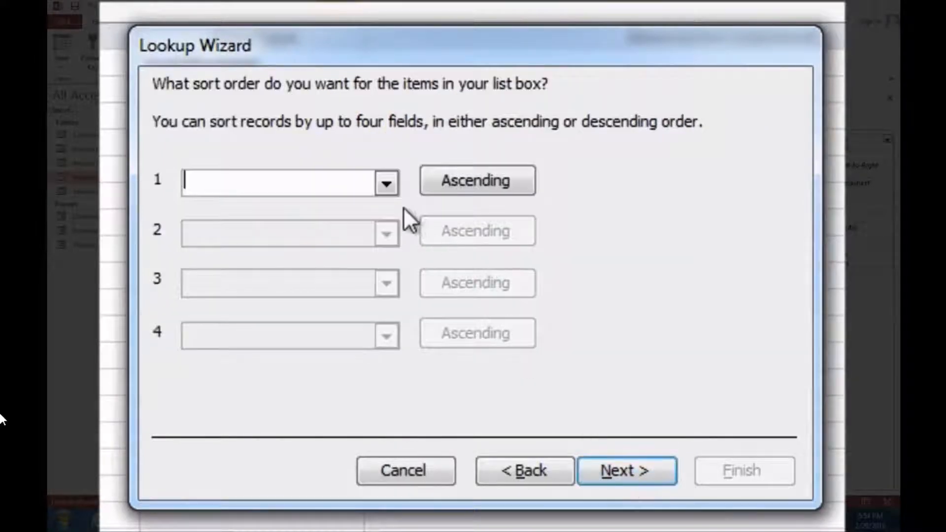
# Sort the InvoiceID lookup by InvoiceID in ascending order, enable data integrity, and finish the wizard with the table saved.
pyautogui.click(389, 184)
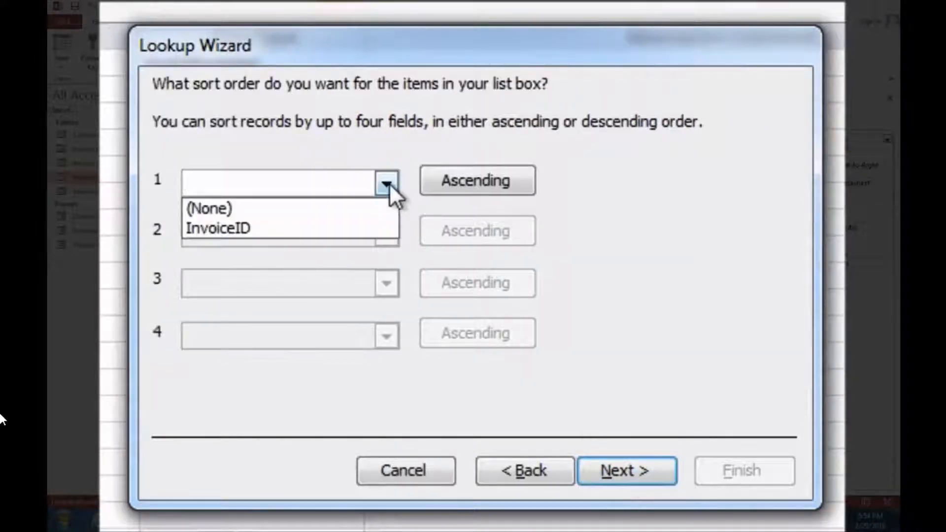
pyautogui.click(320, 228)
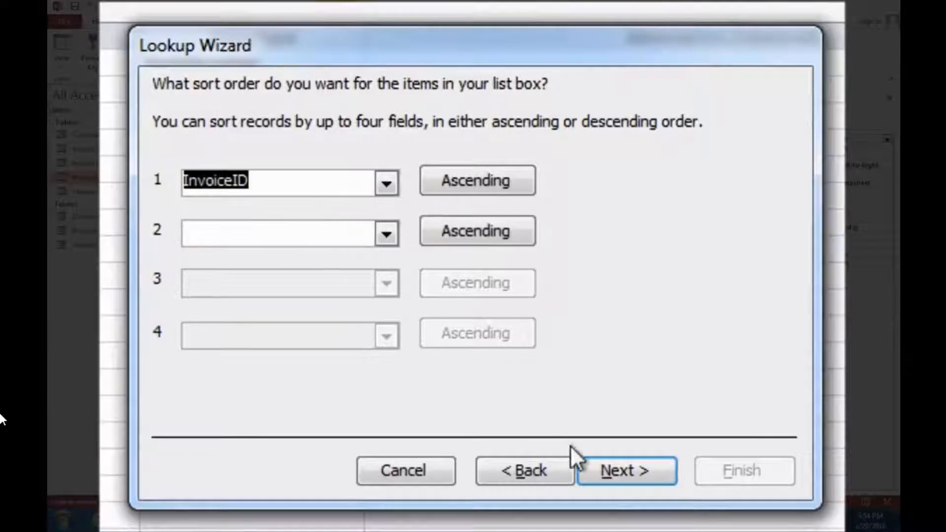
pyautogui.click(604, 469)
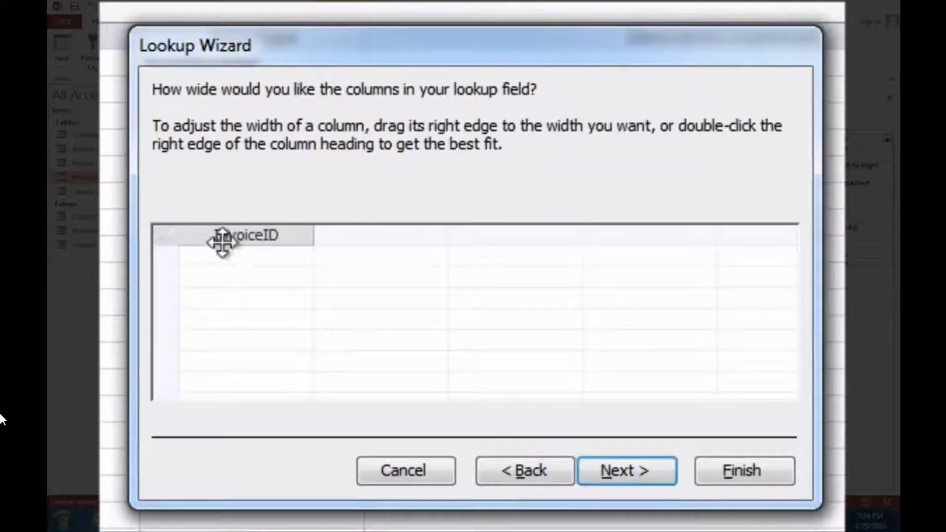
pyautogui.click(620, 465)
pyautogui.click(365, 181)
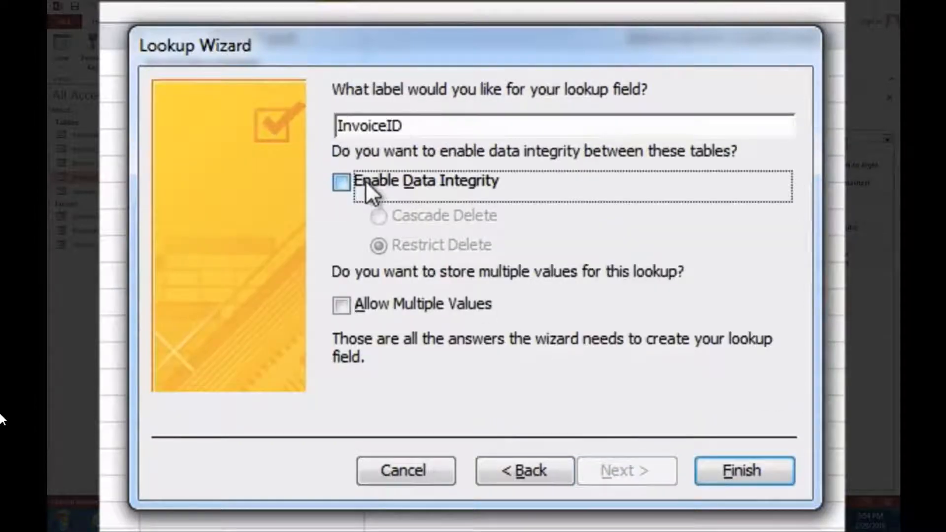
pyautogui.click(720, 466)
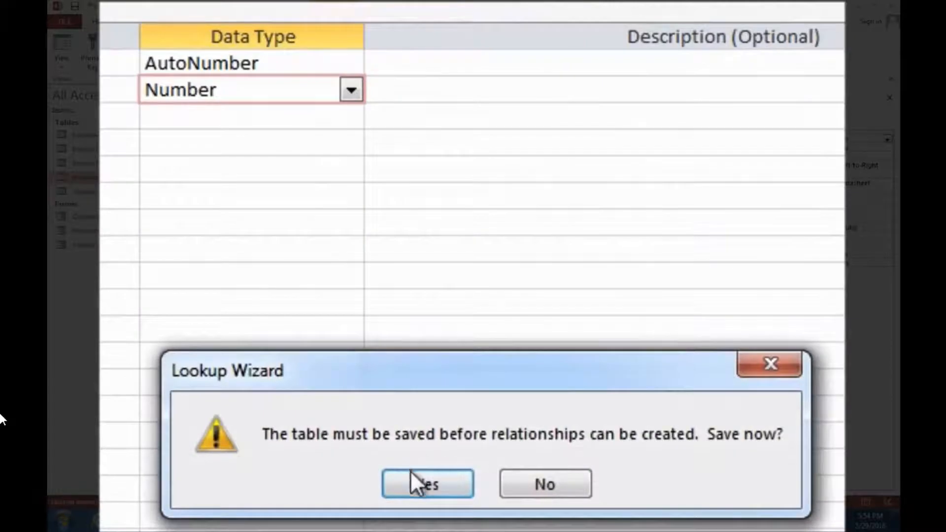
pyautogui.click(414, 476)
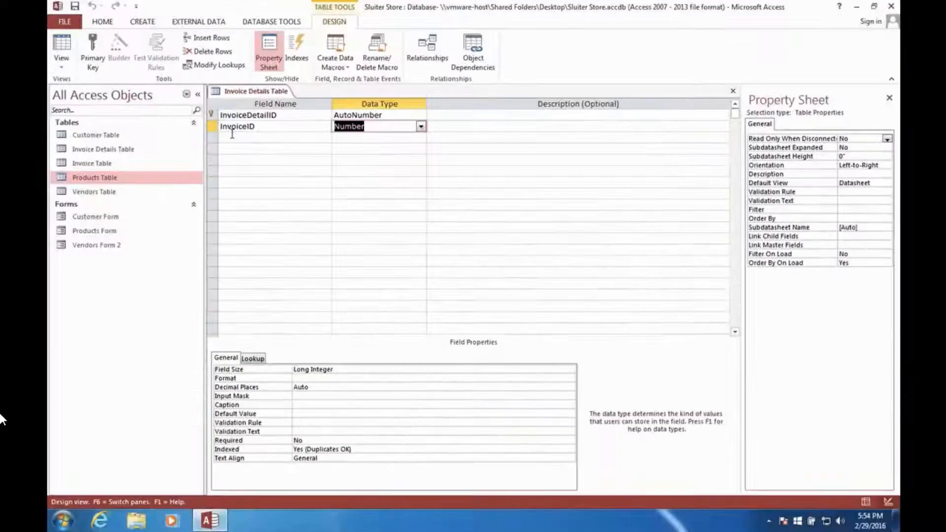
# Add a ProductID field with the Lookup Wizard, taking its values from the ProductID and ProductName fields of the Products Table.
pyautogui.click(245, 137)
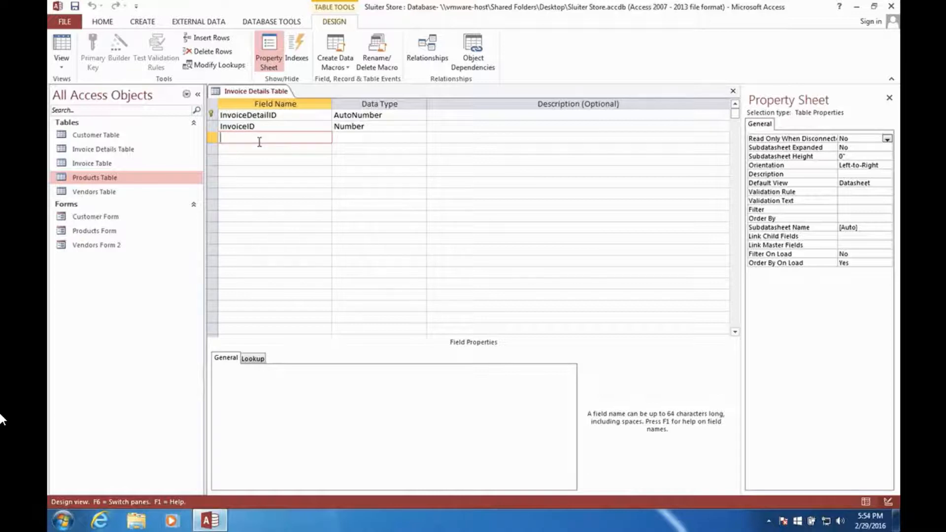
pyautogui.write('ProductID')
pyautogui.click(356, 138)
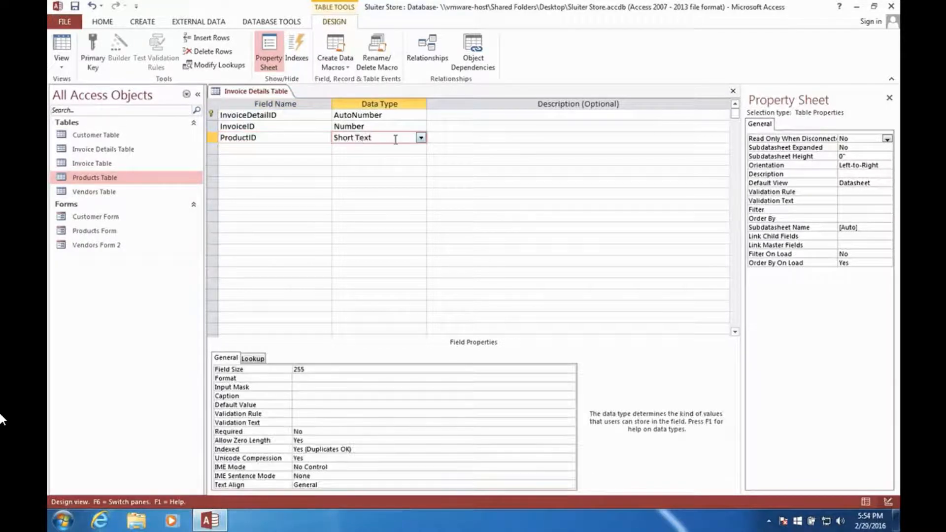
pyautogui.click(421, 139)
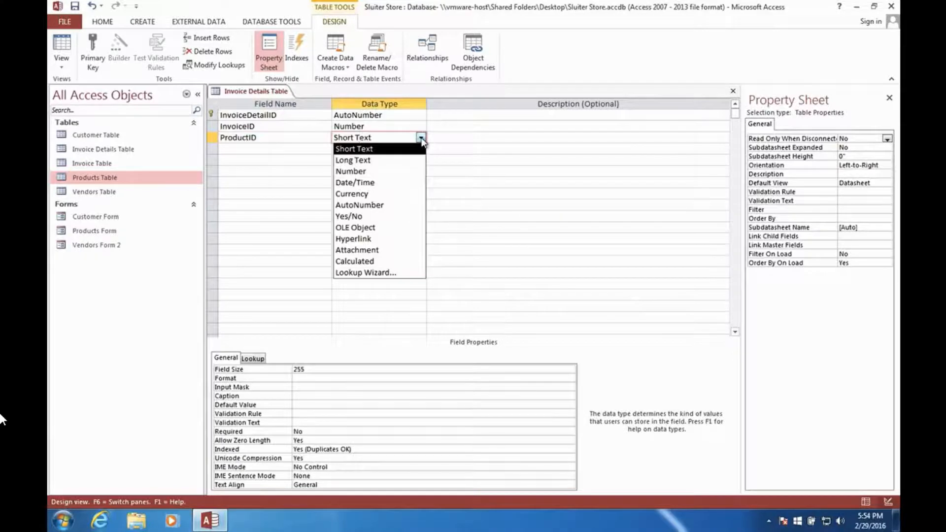
pyautogui.click(380, 273)
pyautogui.click(536, 287)
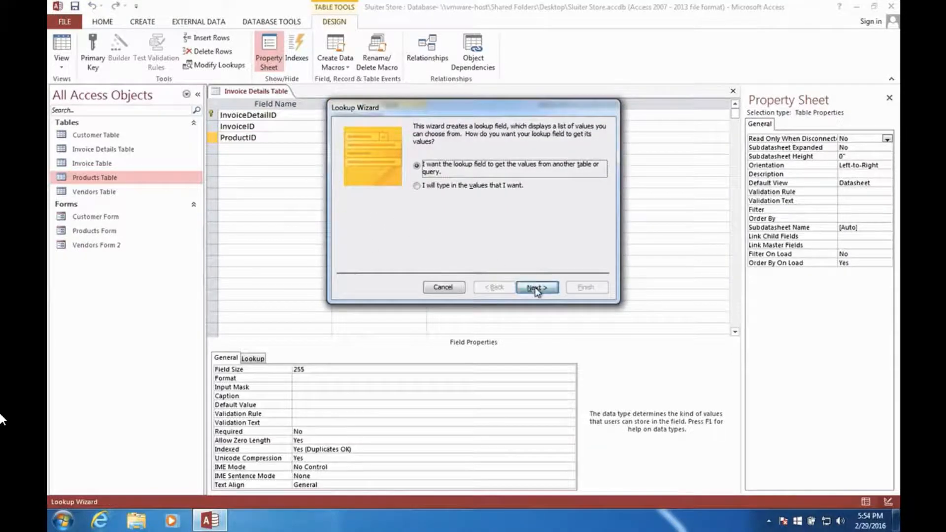
pyautogui.click(466, 175)
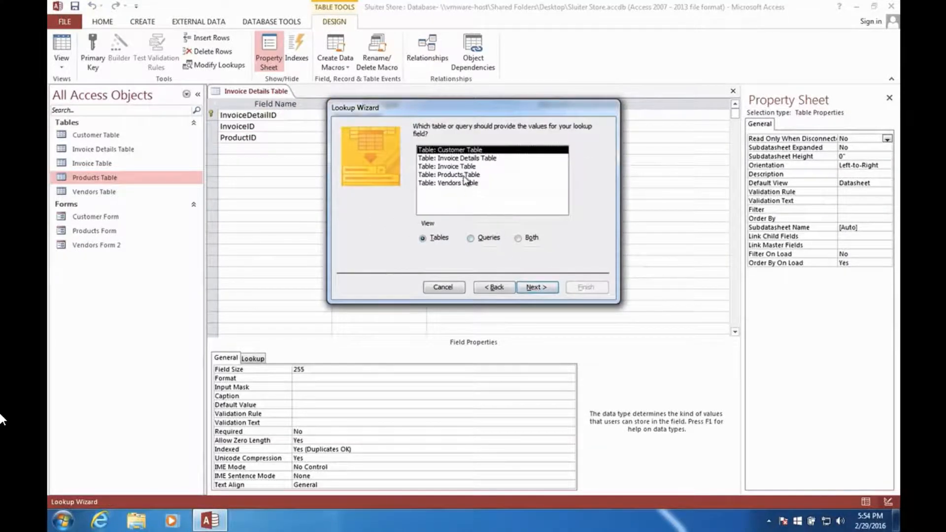
pyautogui.click(601, 463)
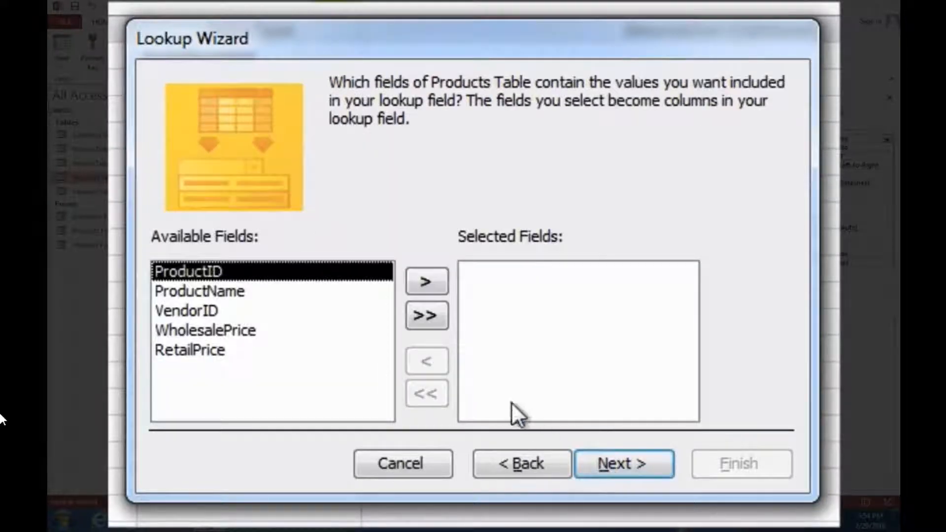
pyautogui.click(427, 282)
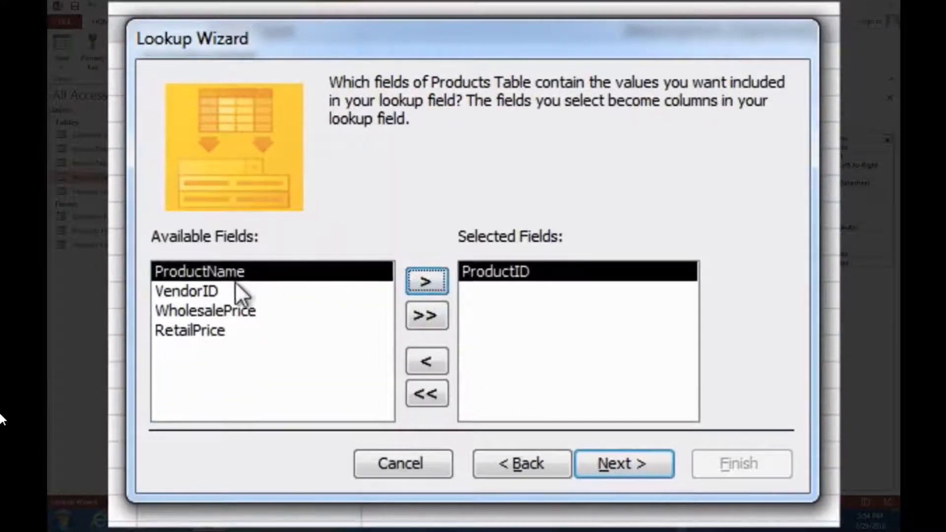
pyautogui.click(425, 282)
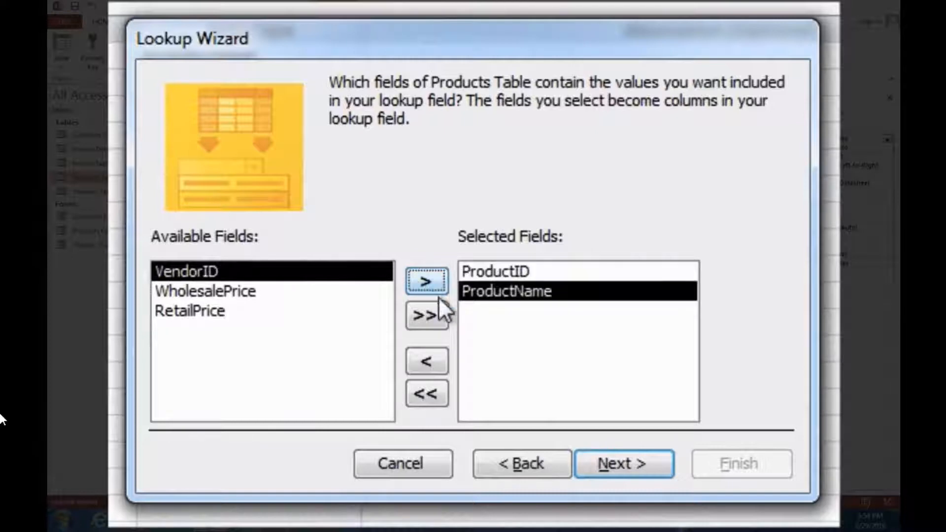
pyautogui.click(615, 463)
# Sort the ProductID lookup by ProductName in ascending order, enable data integrity with Restrict Delete, and finish the wizard with the table saved.
pyautogui.click(383, 173)
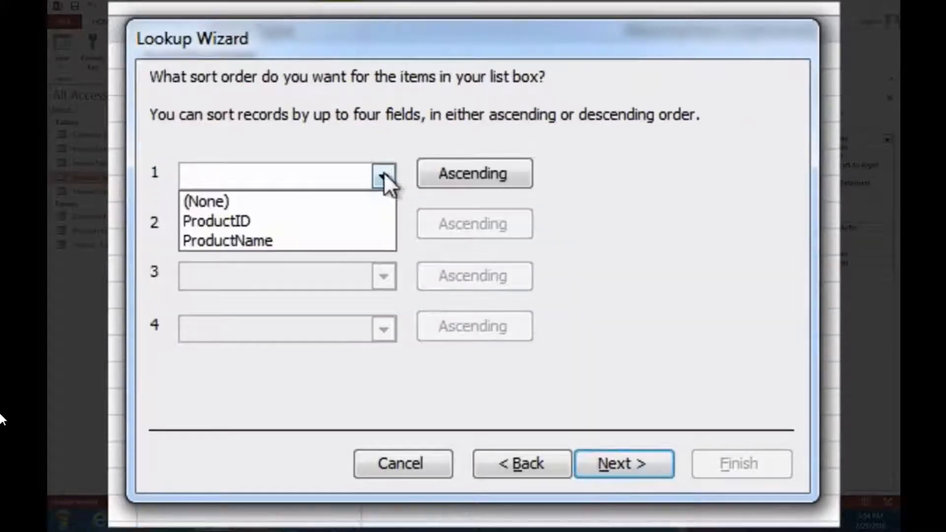
pyautogui.click(318, 242)
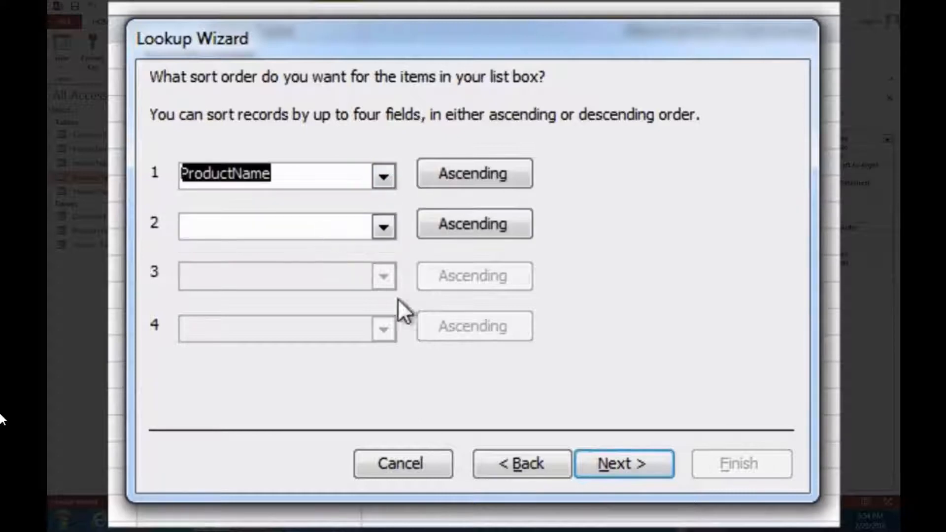
pyautogui.click(622, 465)
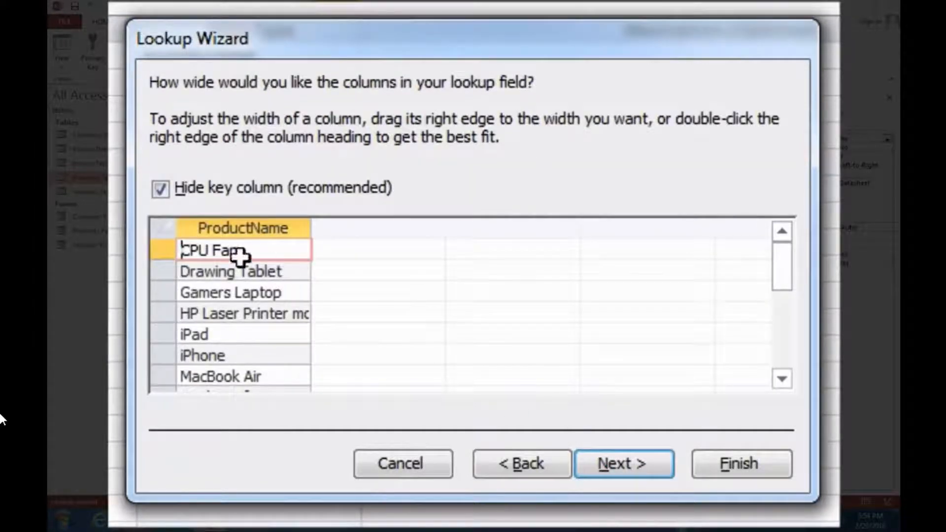
pyautogui.click(605, 460)
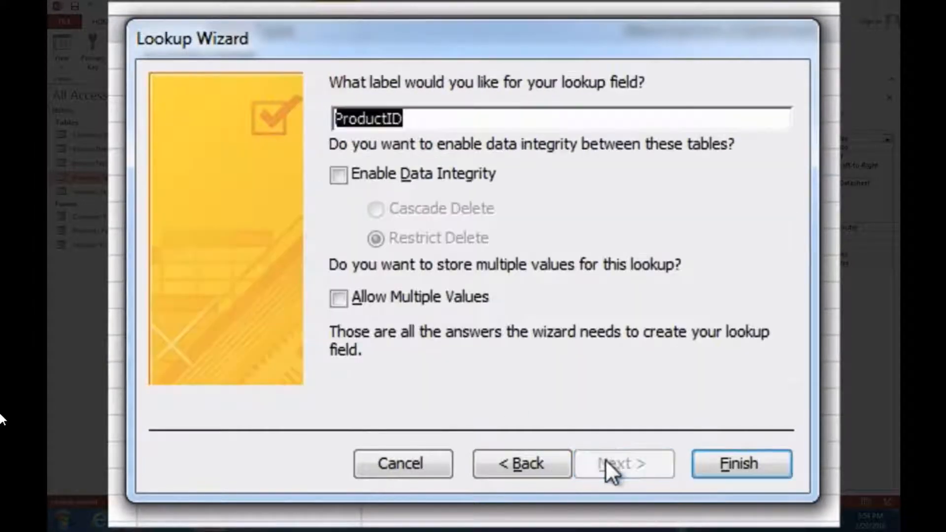
pyautogui.click(338, 175)
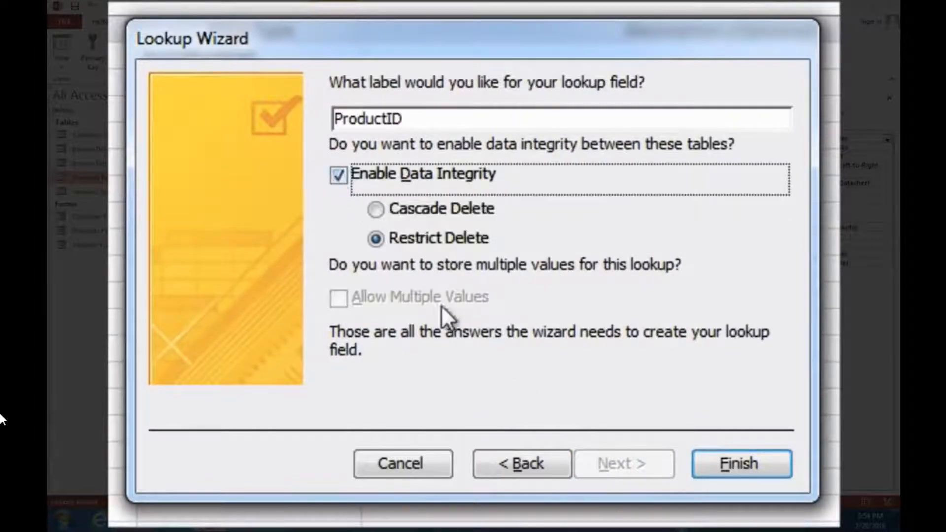
pyautogui.click(698, 464)
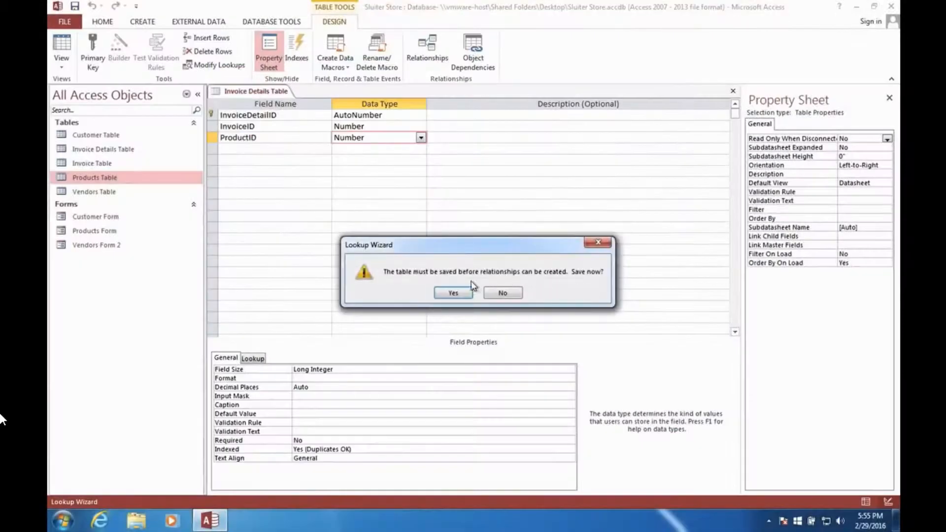
pyautogui.click(453, 293)
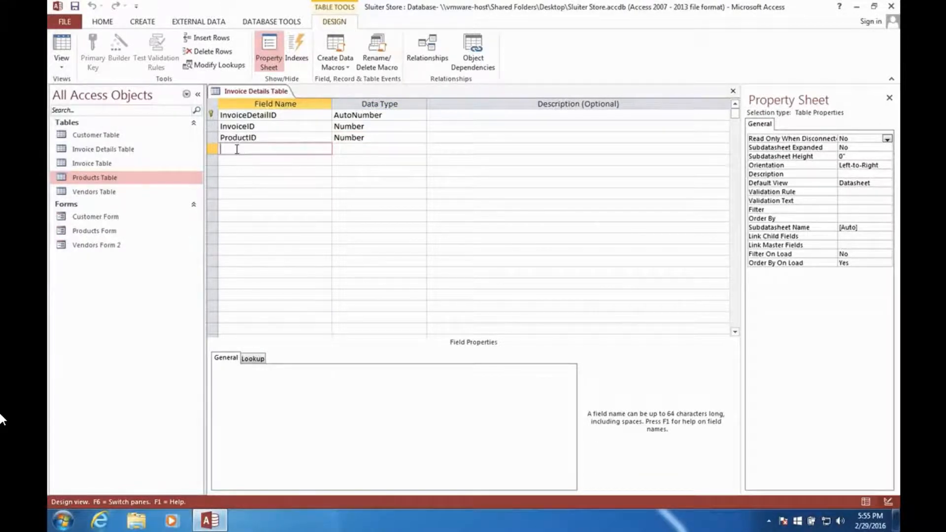
# Add a Quantity field with the Number data type below ProductID.
pyautogui.write('Quantity')
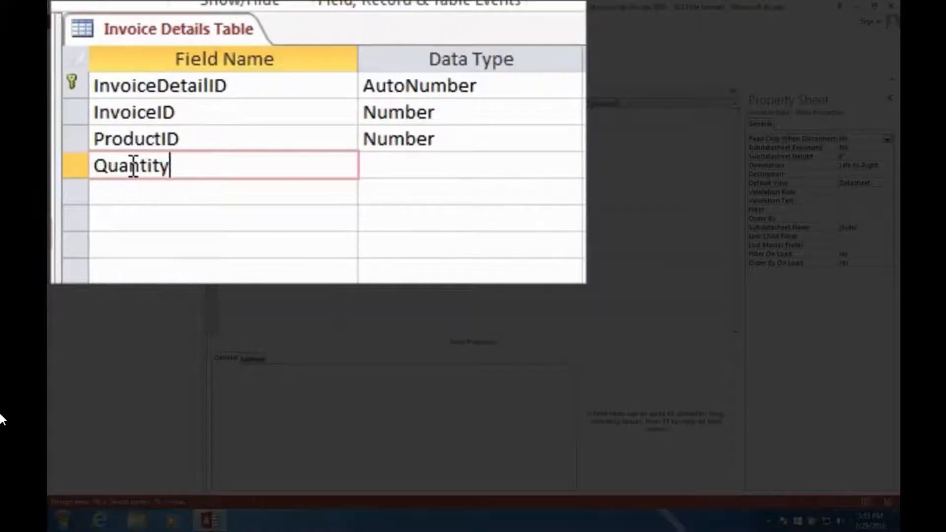
pyautogui.press('Tab')
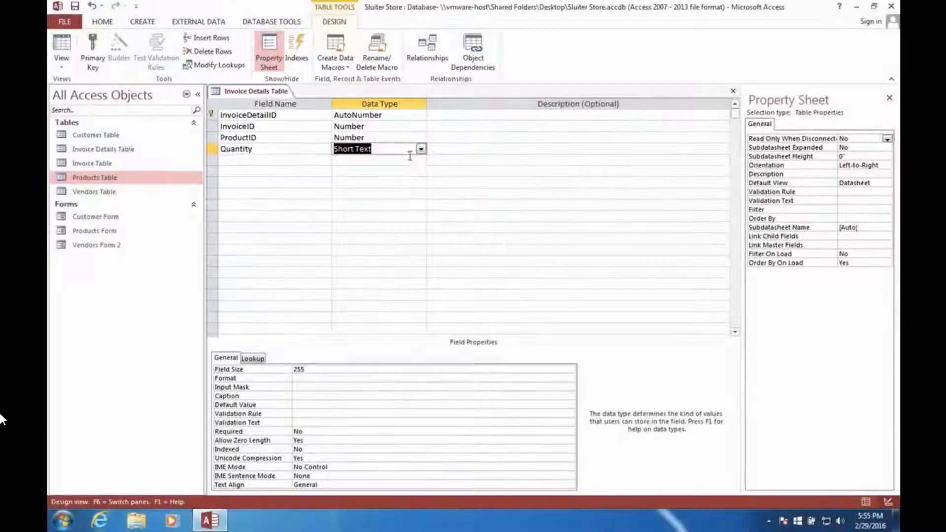
pyautogui.click(421, 149)
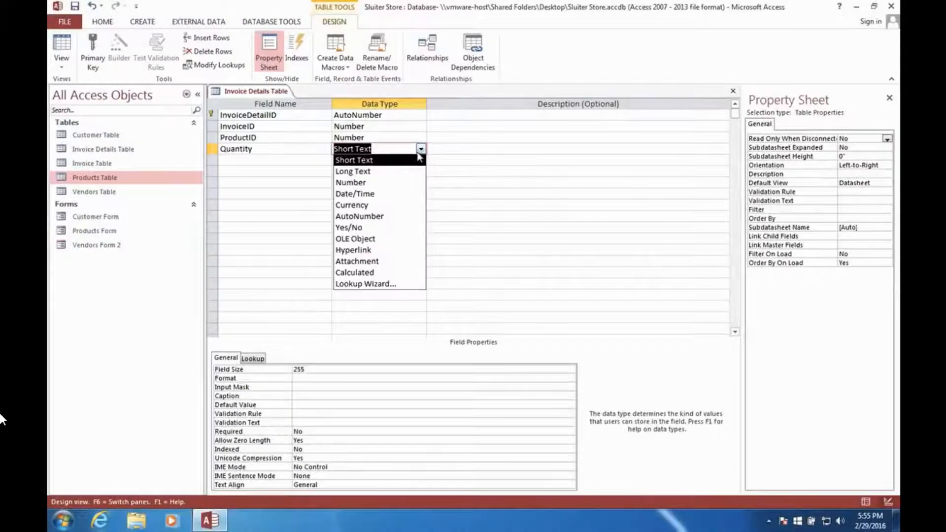
pyautogui.click(382, 182)
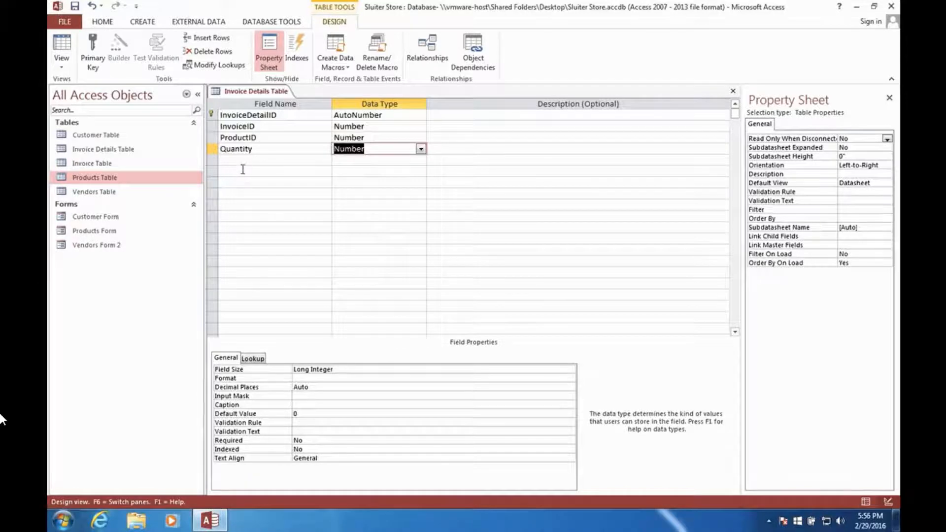
# Save the Invoice Details Table, replacing the previous changes, and close it.
pyautogui.rightClick(252, 92)
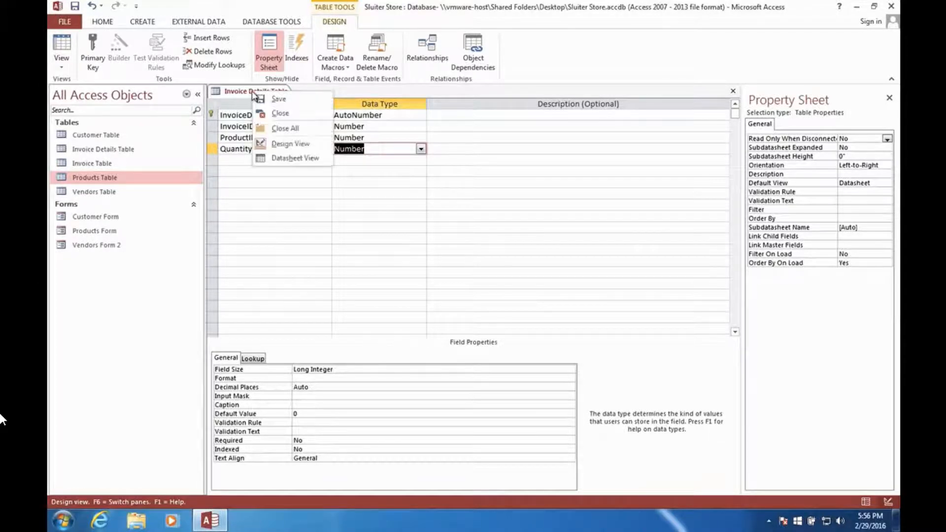
pyautogui.click(269, 98)
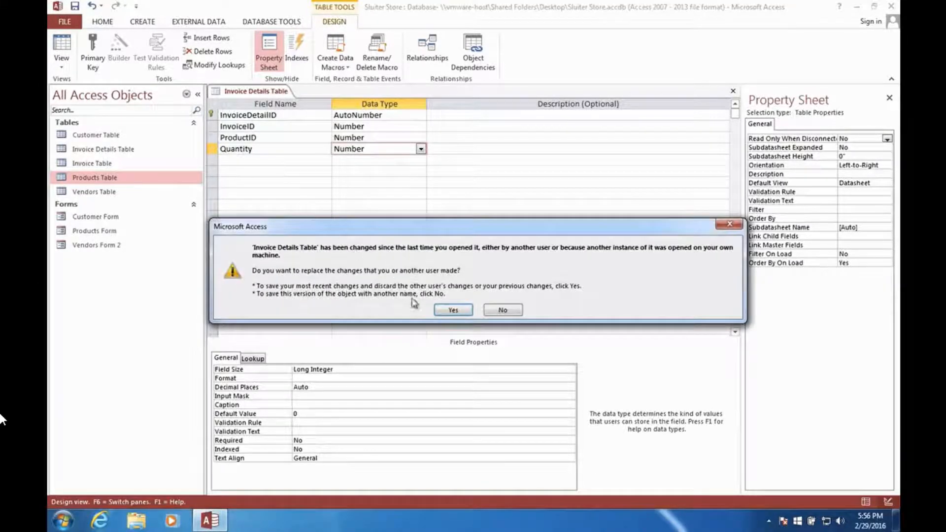
pyautogui.click(453, 310)
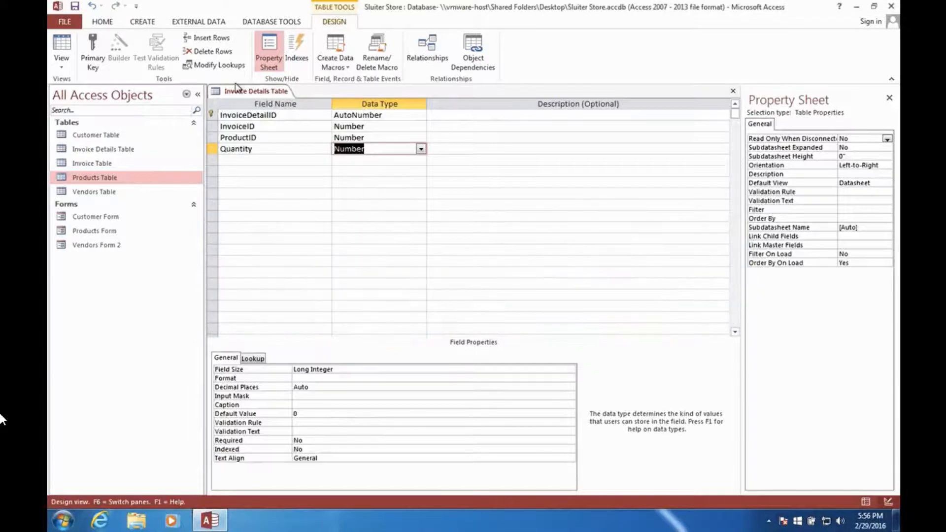
pyautogui.rightClick(243, 91)
pyautogui.click(265, 109)
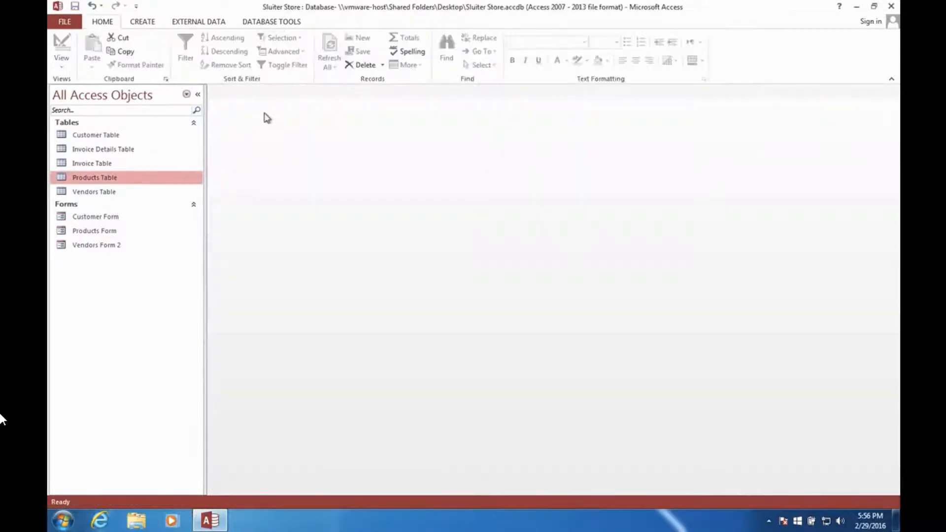
# Shift the Products Table and Vendors Table to the right in the relationships diagram and add the Invoice Details Table between Invoice Table and Vendors Table.
pyautogui.click(264, 22)
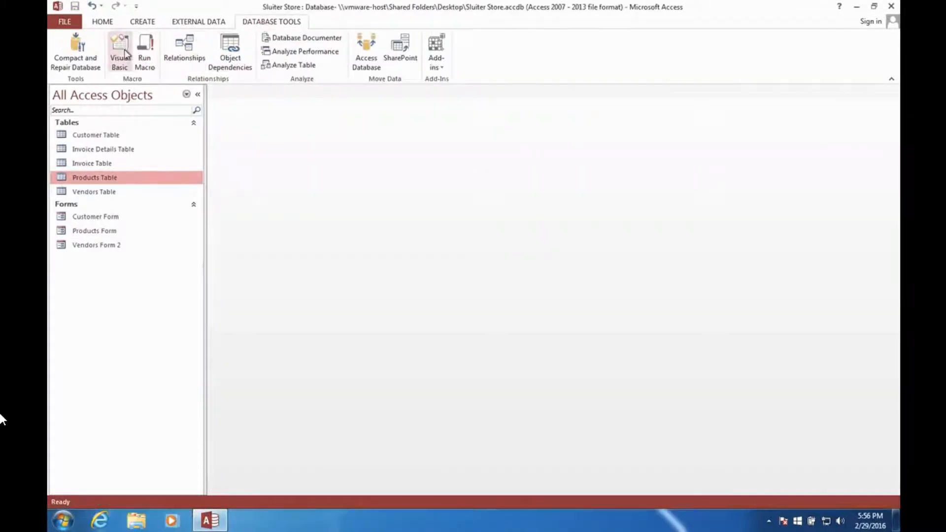
pyautogui.click(183, 47)
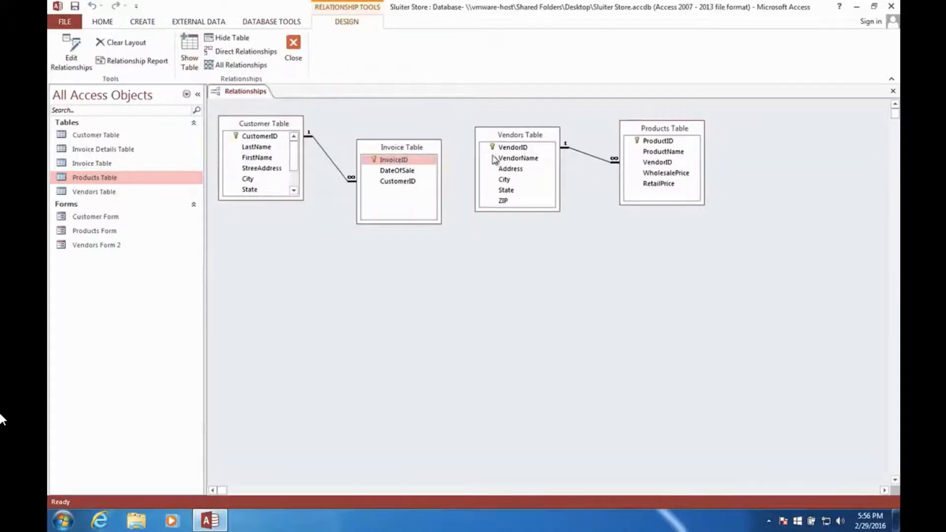
pyautogui.moveTo(660, 130); pyautogui.dragTo(793, 129)
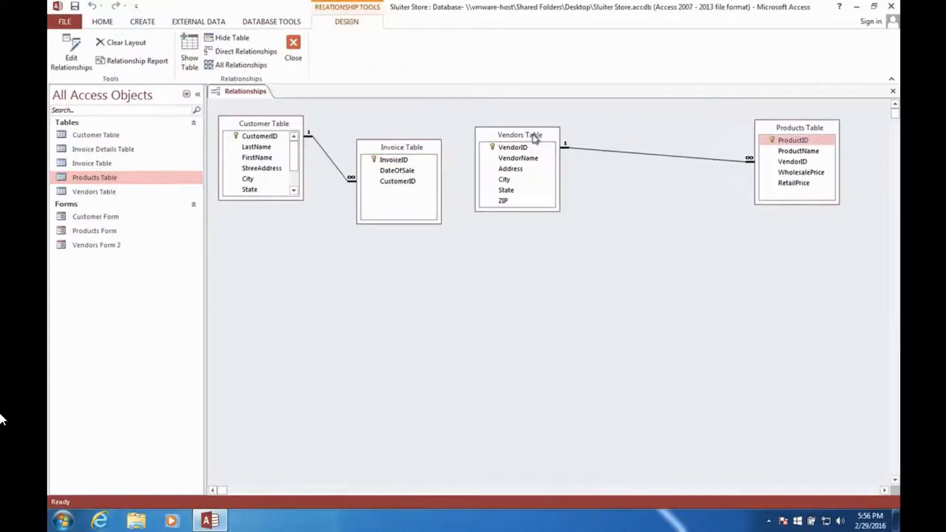
pyautogui.moveTo(534, 138); pyautogui.dragTo(698, 156)
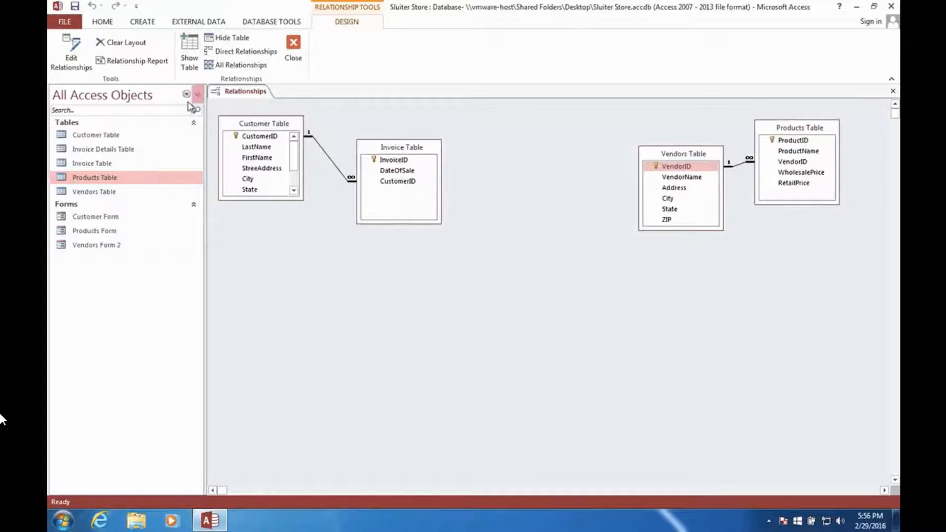
pyautogui.click(91, 150)
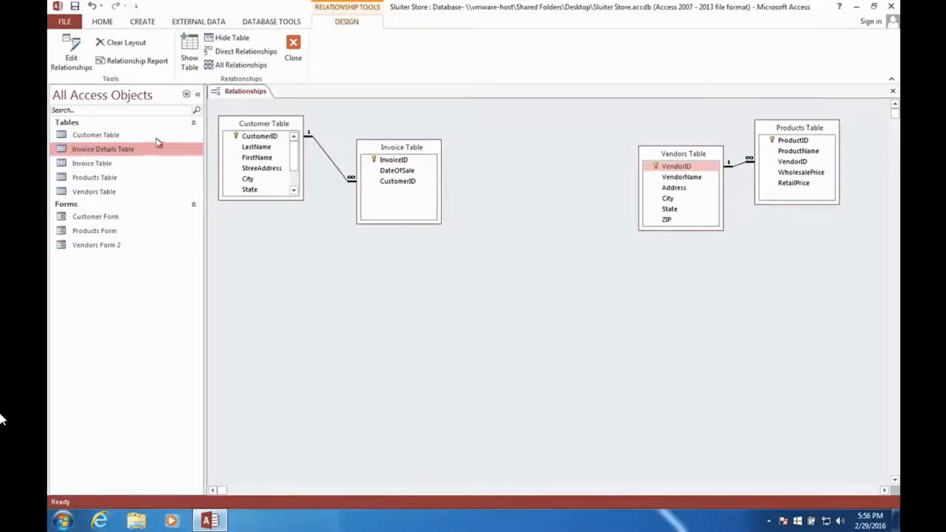
pyautogui.moveTo(96, 151); pyautogui.dragTo(528, 240)
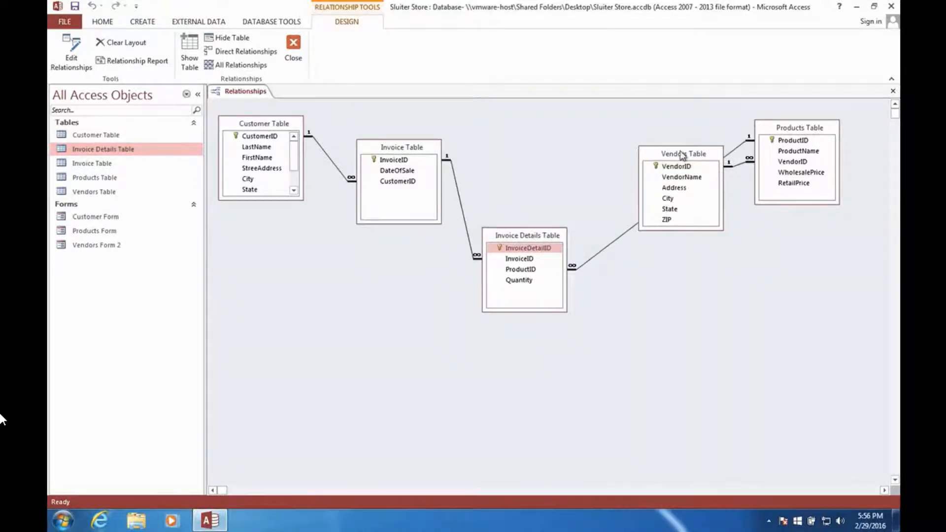
# Rearrange the relationships diagram so the Products Table sits between the Invoice Details Table and the Vendors Table.
pyautogui.moveTo(689, 163); pyautogui.dragTo(760, 263)
pyautogui.moveTo(787, 132); pyautogui.dragTo(638, 146)
pyautogui.moveTo(766, 294); pyautogui.dragTo(761, 123)
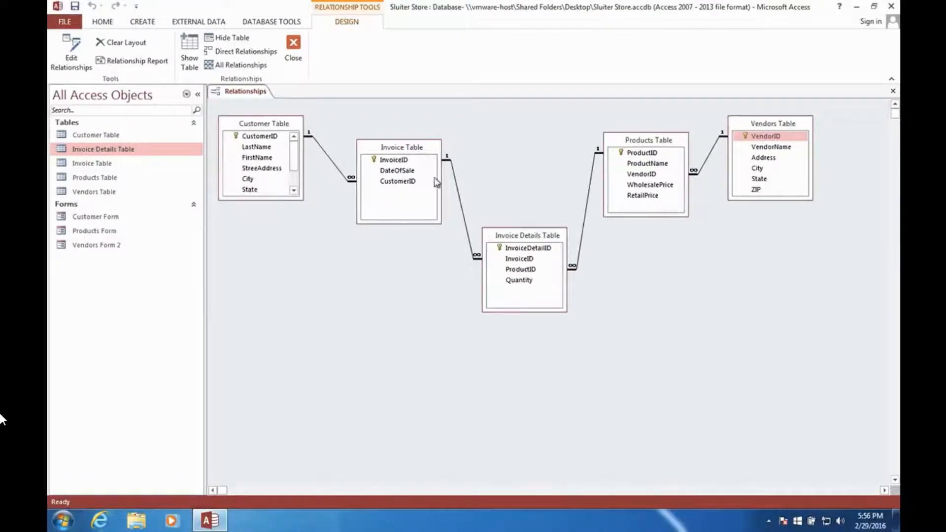
# Close the relationships diagram and save its layout changes.
pyautogui.click(410, 159)
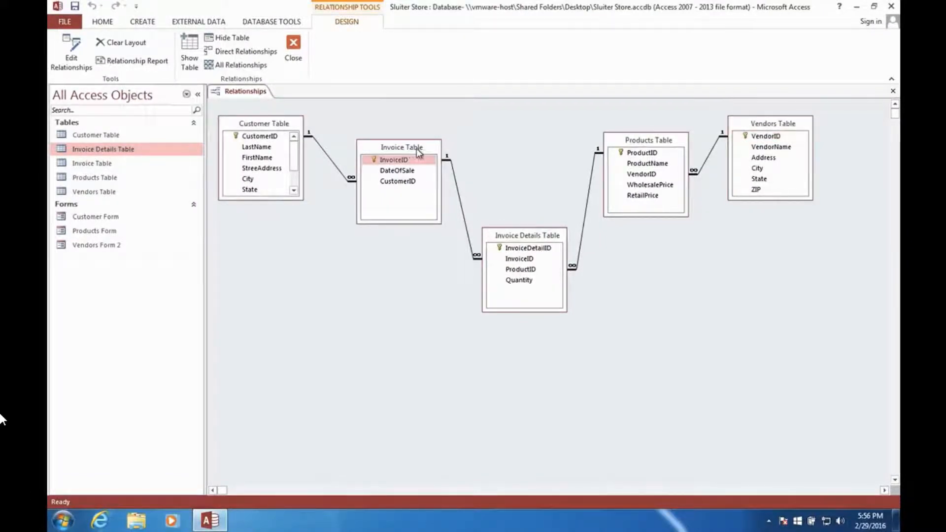
pyautogui.click(641, 145)
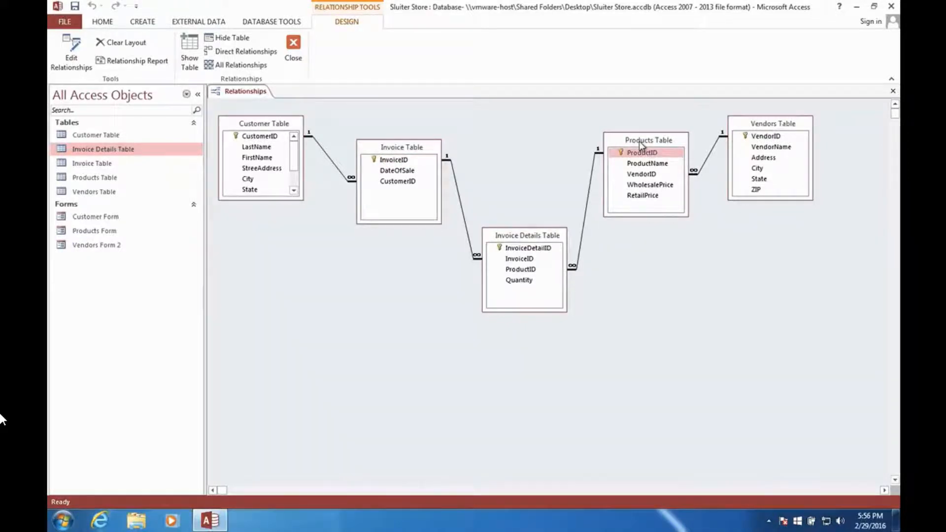
pyautogui.click(293, 53)
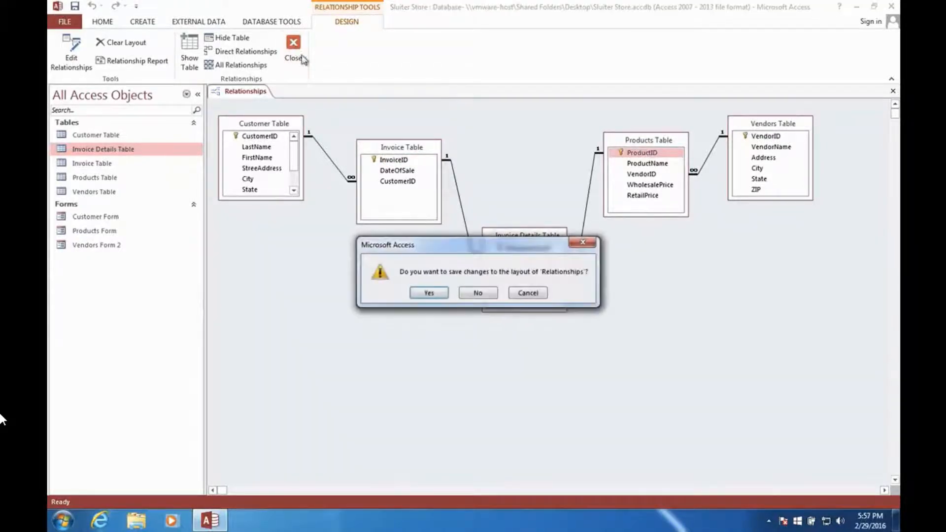
pyautogui.click(428, 293)
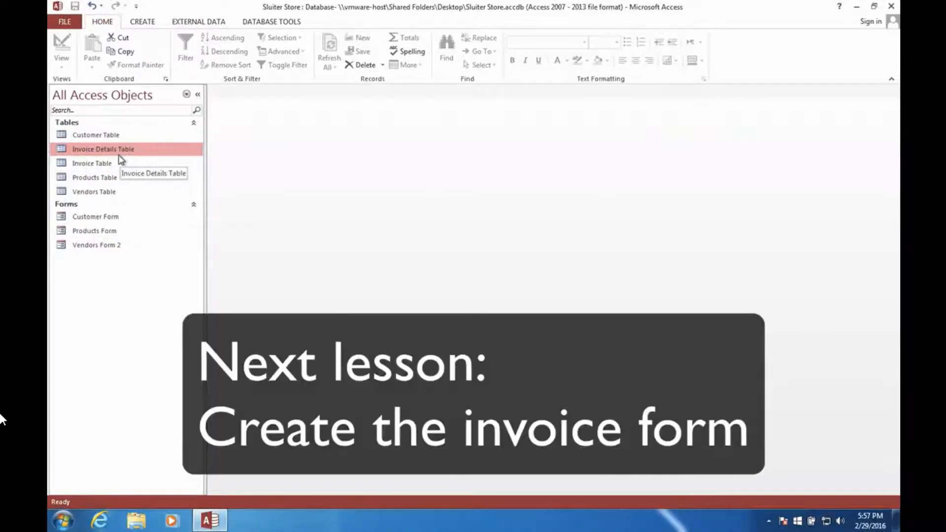
# Switch to Chrome to look at the sample invoice template and return to Access.
pyautogui.hotkey('ctrl', 'Left')
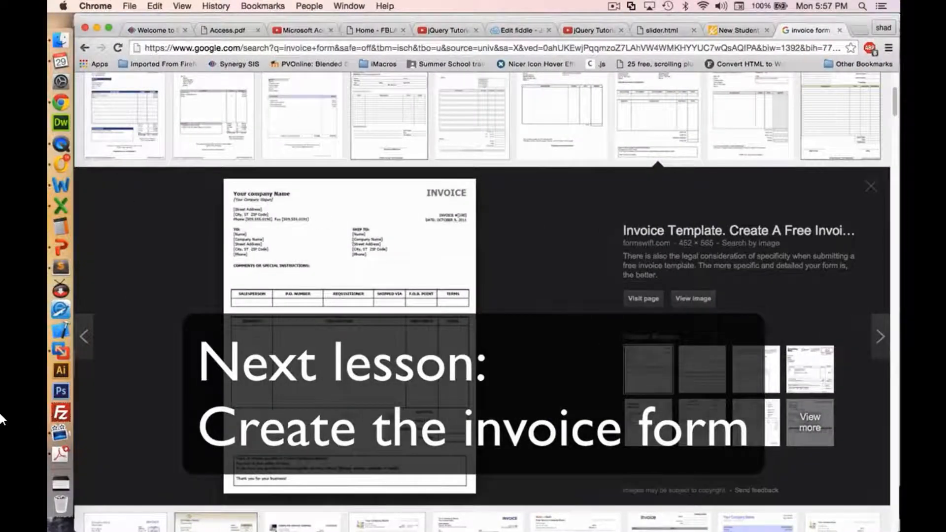
pyautogui.hotkey('ctrl', 'Right')
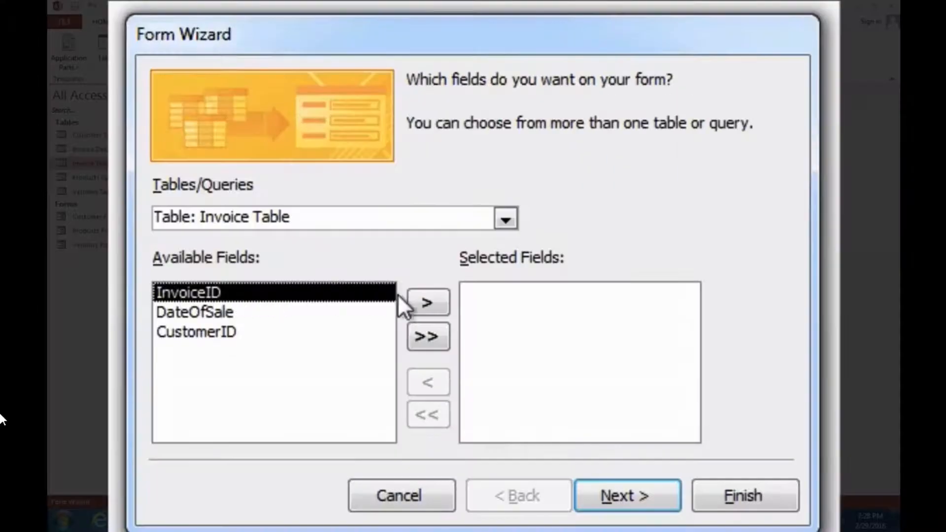
# Include InvoiceID, DateOfSale and CustomerID from the Invoice Table in the new form.
pyautogui.click(428, 303)
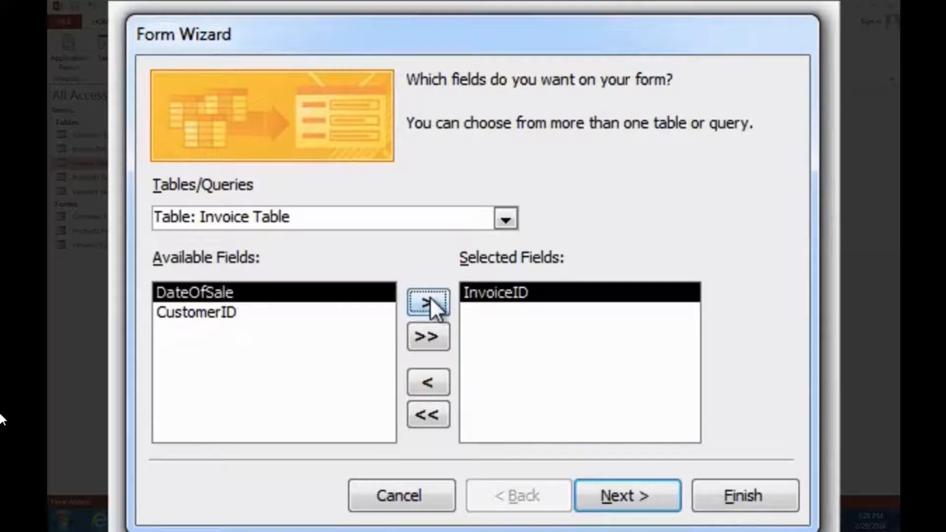
pyautogui.click(428, 303)
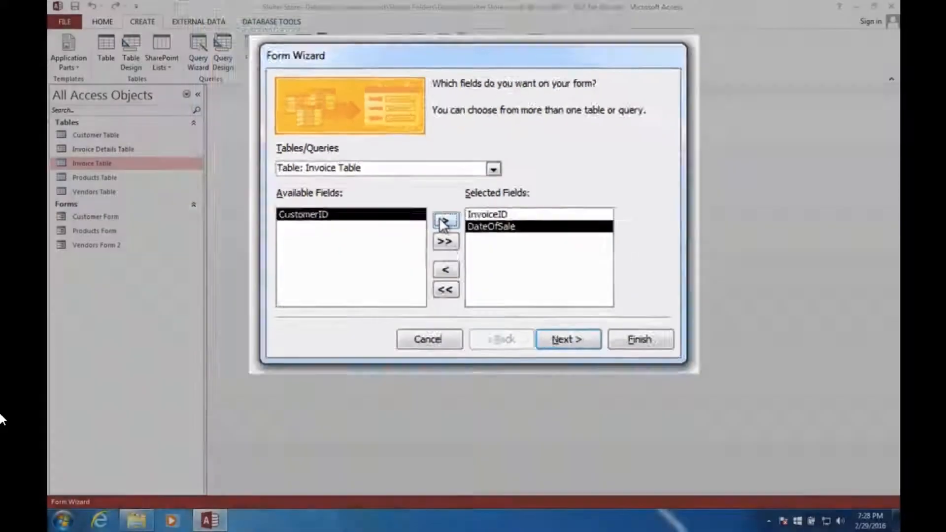
pyautogui.click(428, 303)
# Include ProductID and Quantity from the Invoice Details Table in the form's selected fields.
pyautogui.click(506, 220)
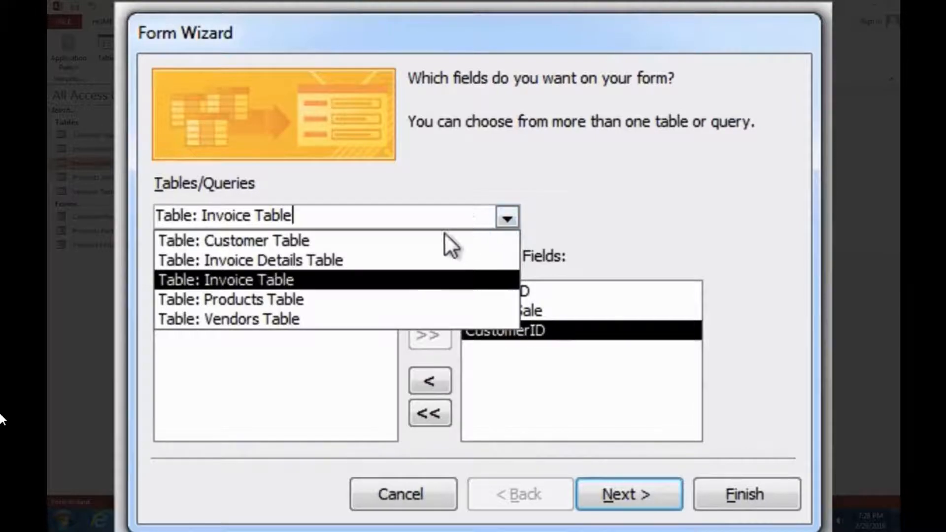
pyautogui.click(351, 263)
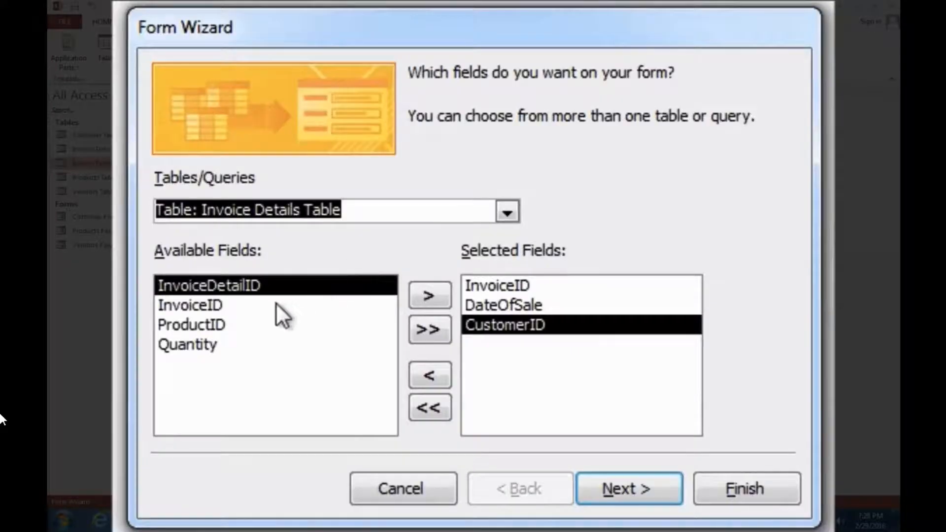
pyautogui.click(215, 322)
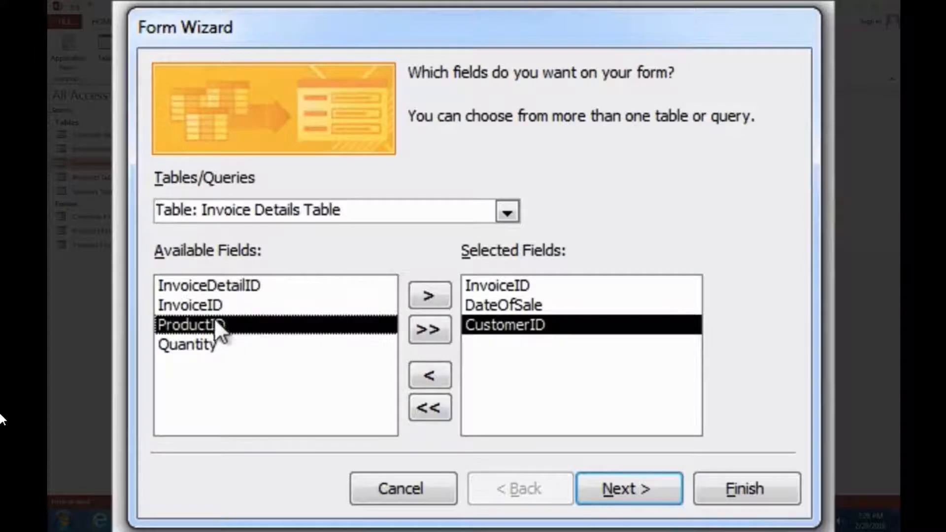
pyautogui.click(423, 290)
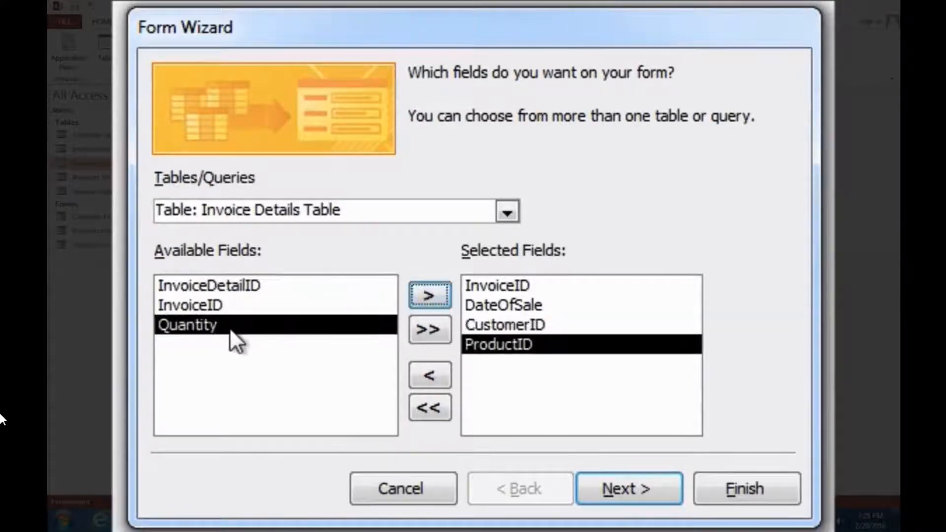
pyautogui.click(426, 291)
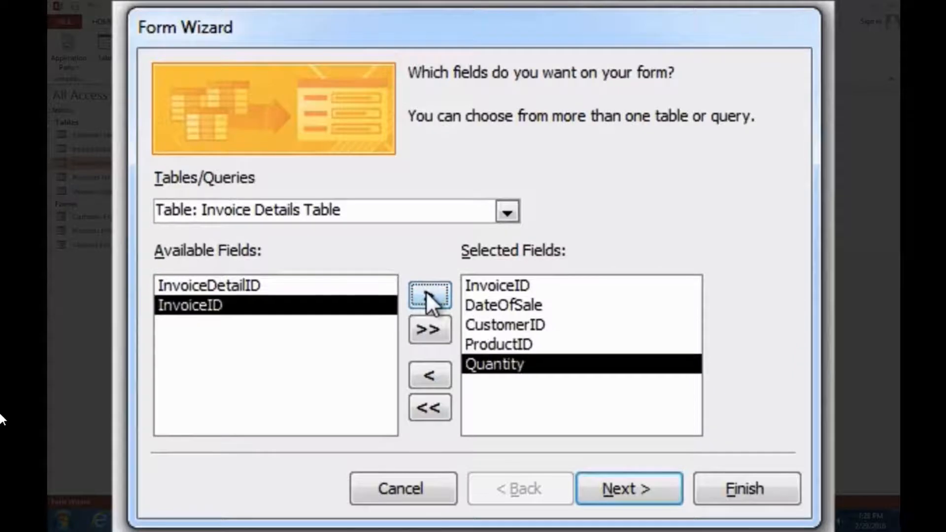
# Include ProductName and RetailPrice from the Products Table in the form's selected fields.
pyautogui.click(507, 211)
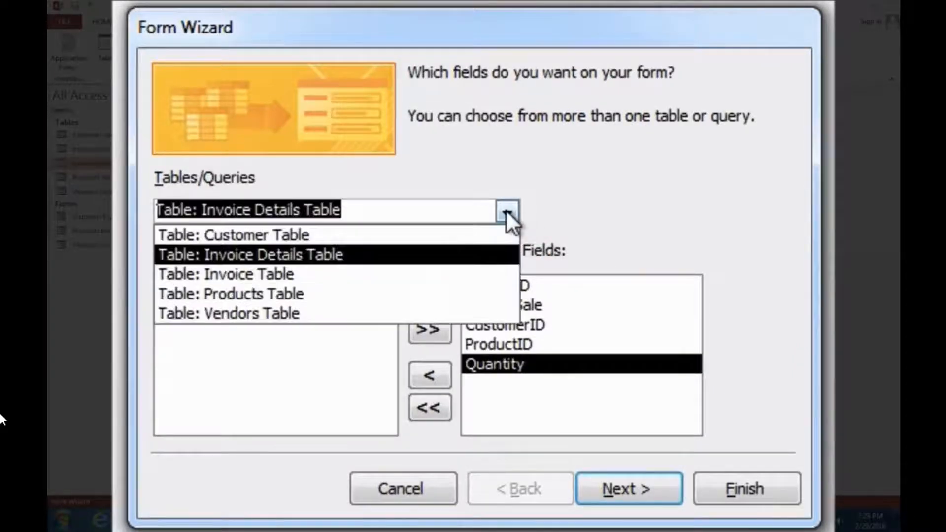
pyautogui.click(298, 299)
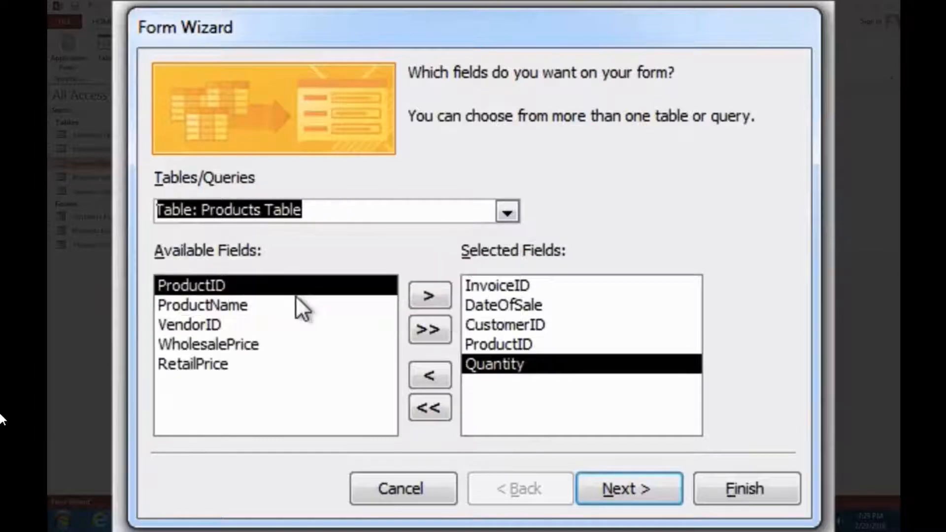
pyautogui.click(256, 306)
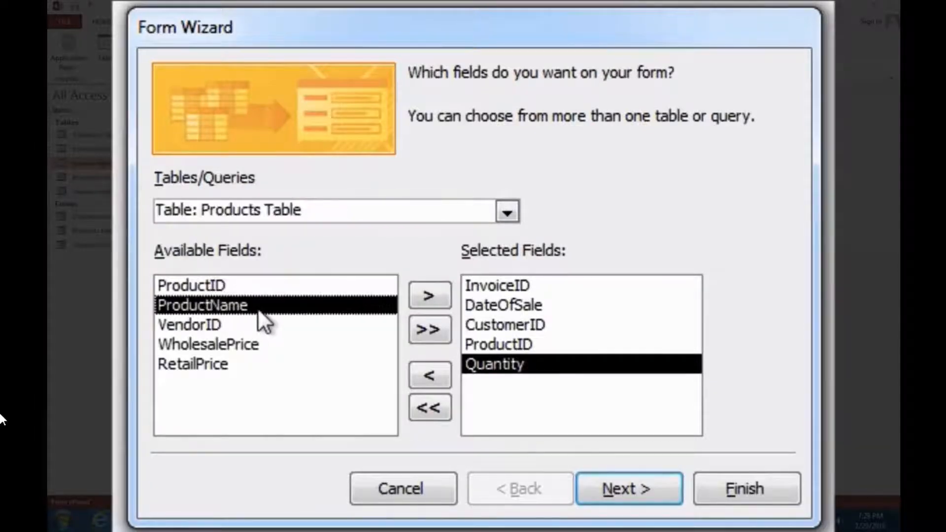
pyautogui.click(429, 296)
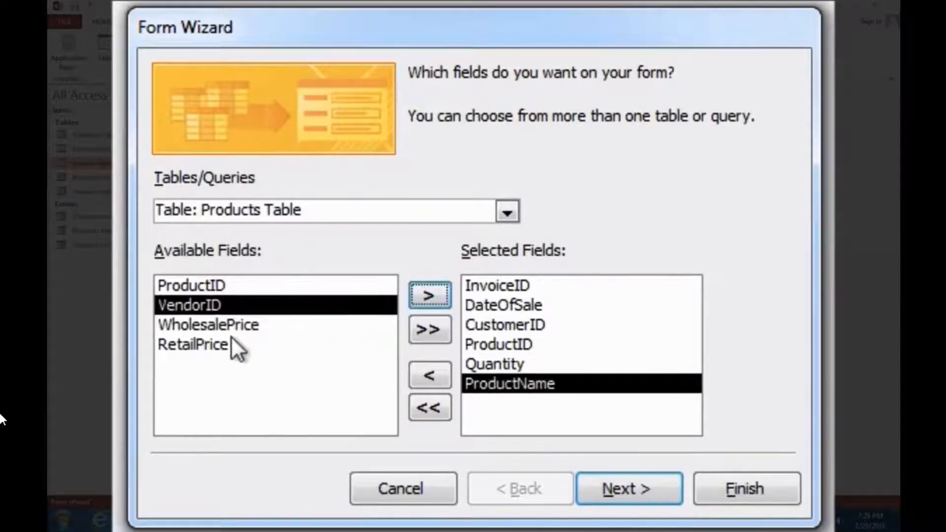
pyautogui.click(212, 344)
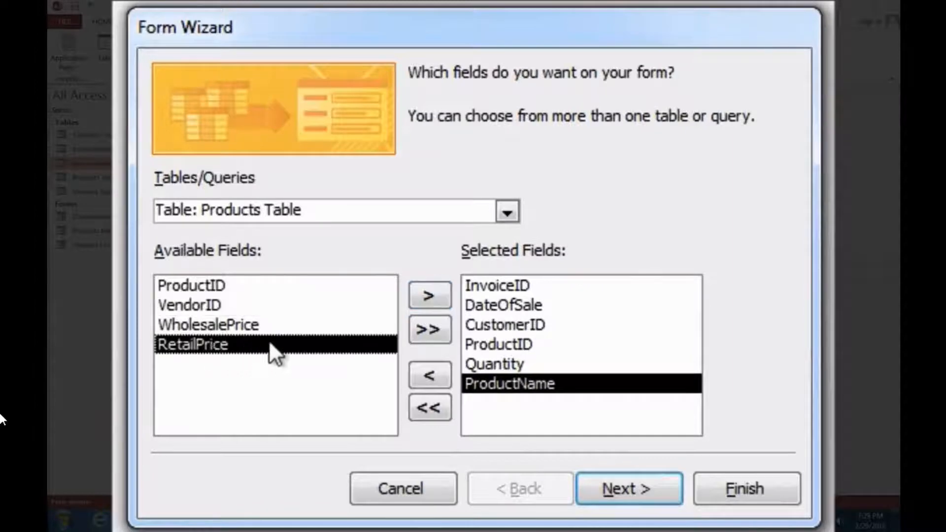
pyautogui.click(423, 296)
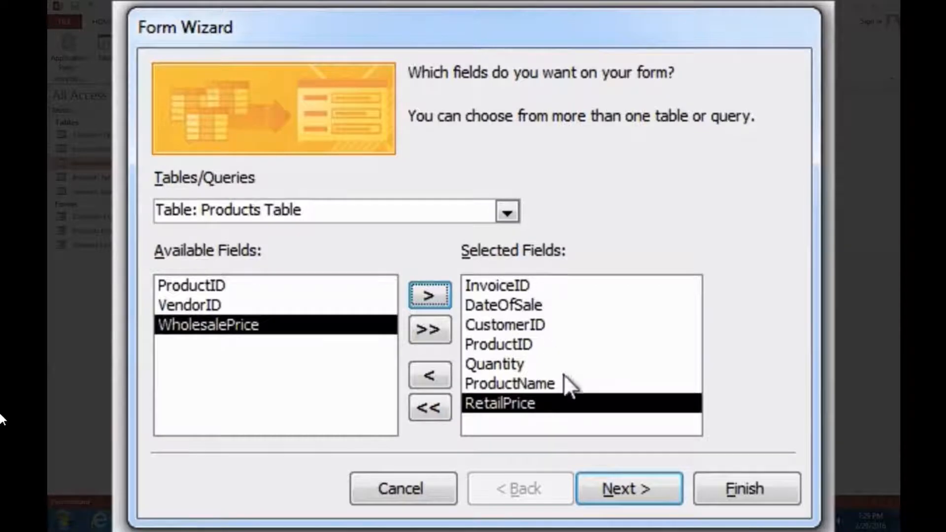
# Finish the form viewed by Invoice Table, with a Datasheet subform and the default titles, opening it to enter information.
pyautogui.click(628, 486)
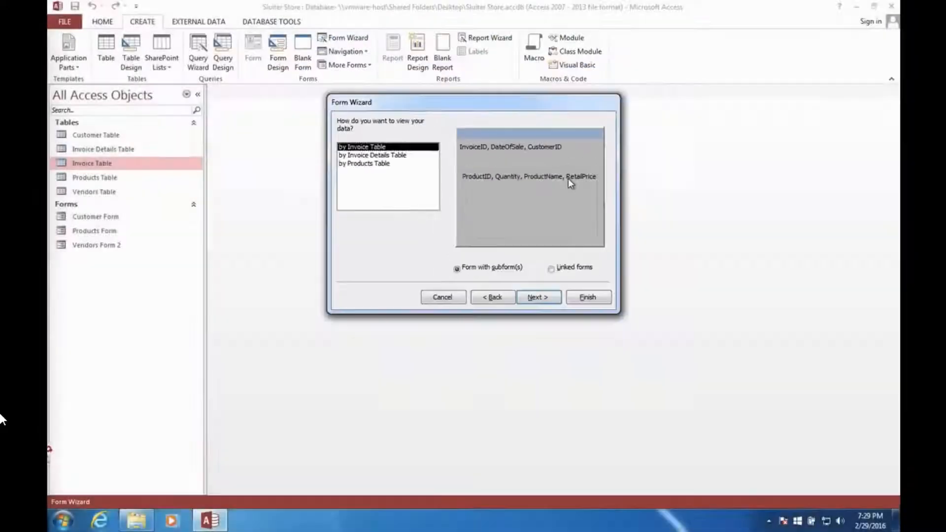
pyautogui.click(627, 492)
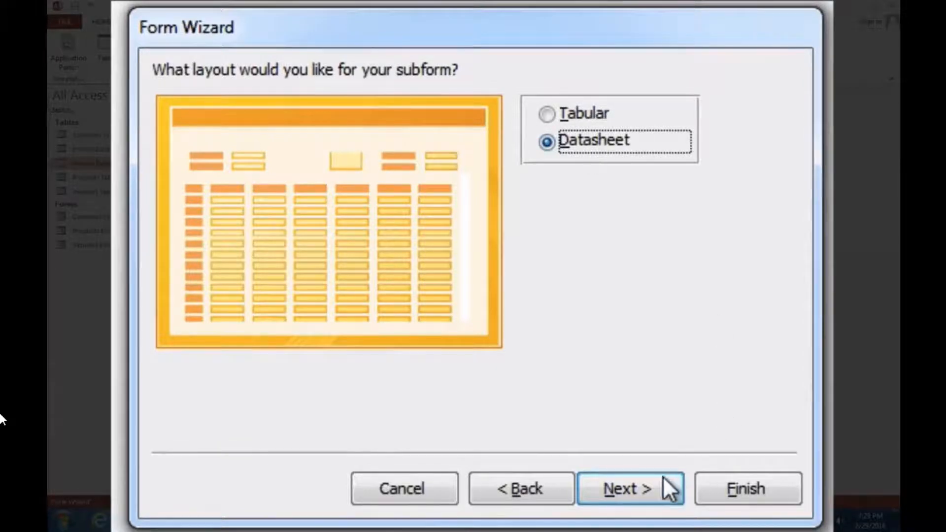
pyautogui.click(649, 486)
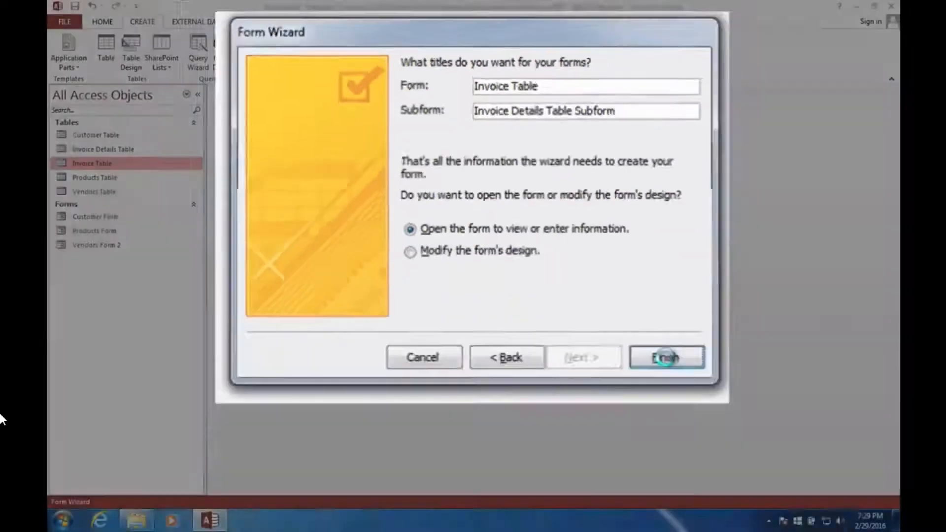
pyautogui.click(739, 484)
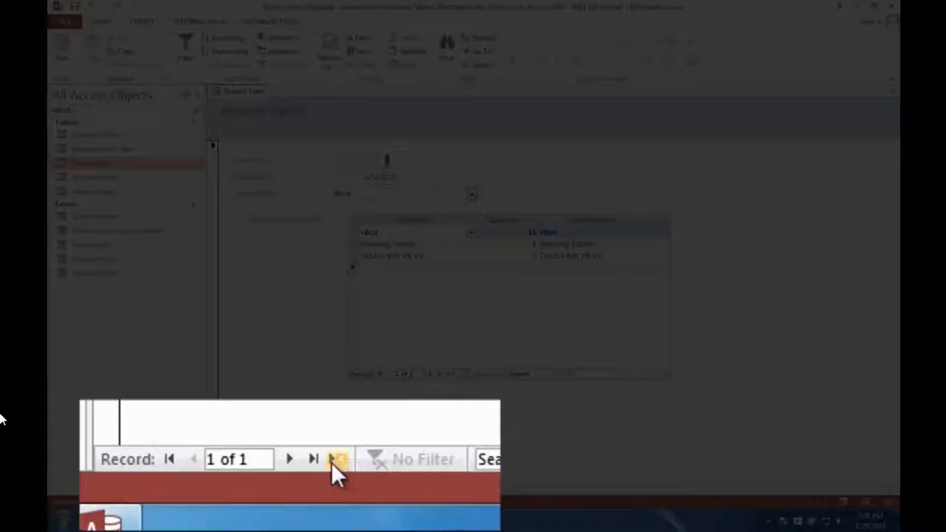
# Add a new invoice record with a customer chosen for CustomerID and 2/25/2016 as the DateOfSale.
pyautogui.click(307, 490)
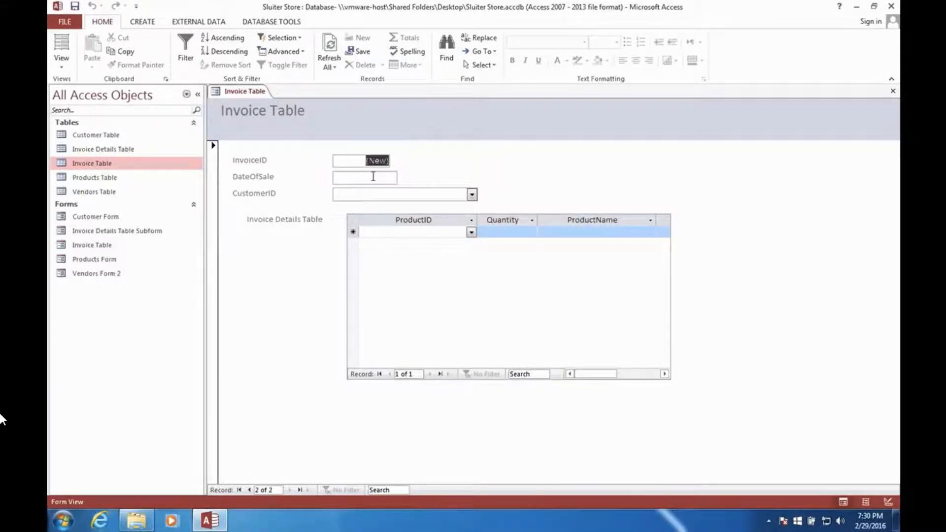
pyautogui.click(472, 195)
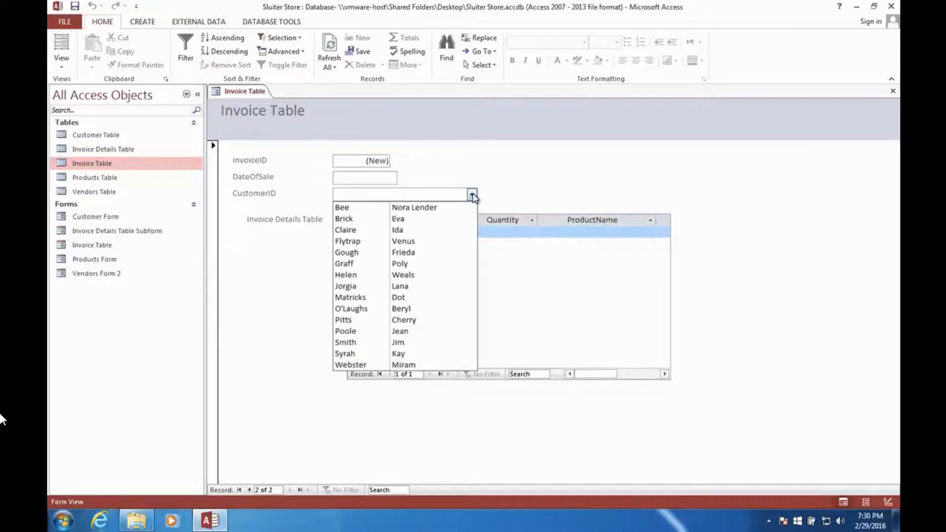
pyautogui.click(407, 321)
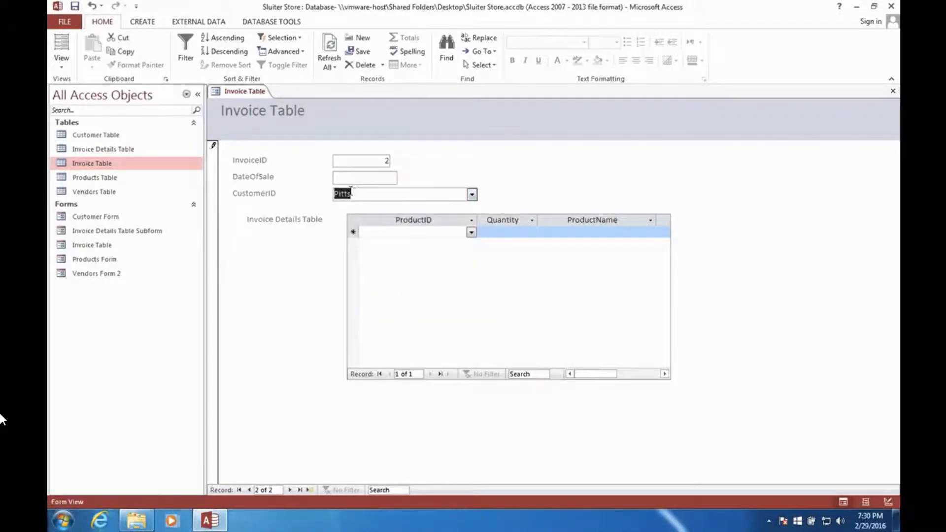
pyautogui.click(355, 180)
pyautogui.click(404, 176)
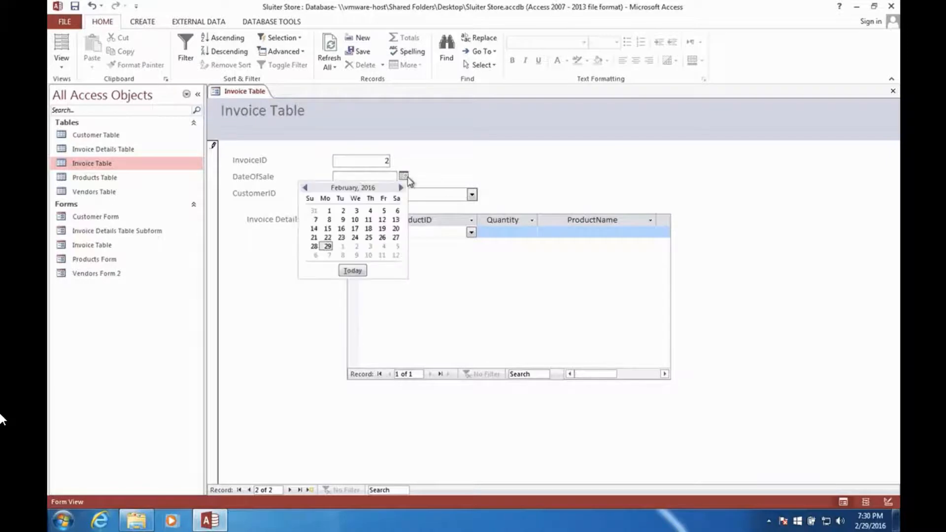
pyautogui.click(369, 238)
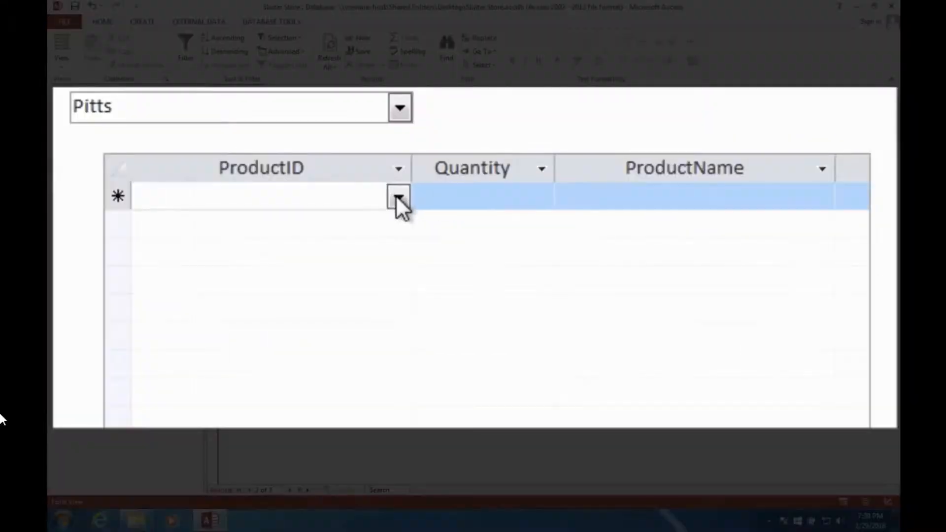
# Add an iPad line with a quantity of 3 to the invoice details and view its RetailPrice.
pyautogui.click(470, 232)
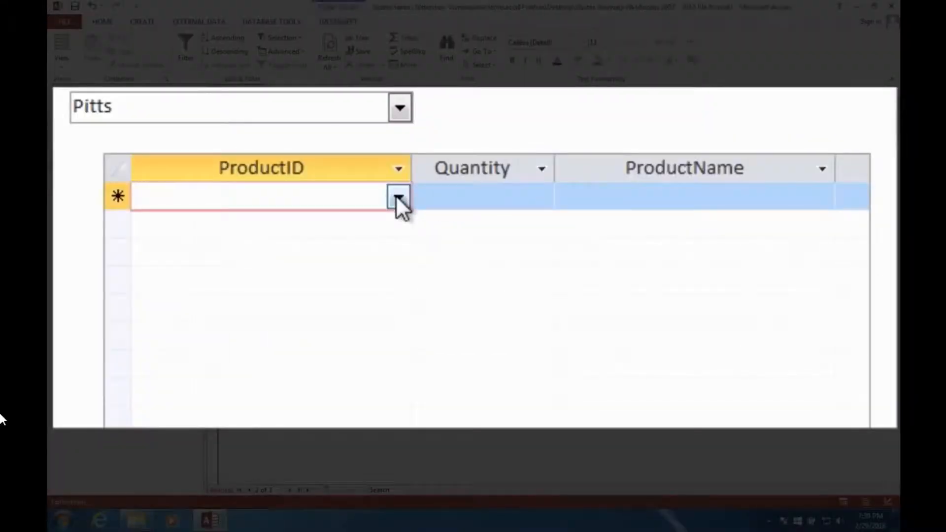
pyautogui.click(398, 198)
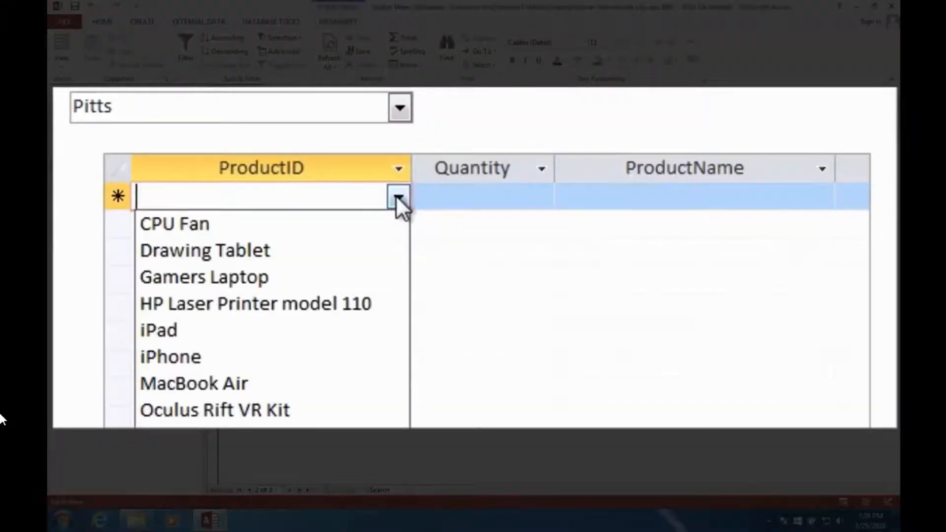
pyautogui.click(179, 330)
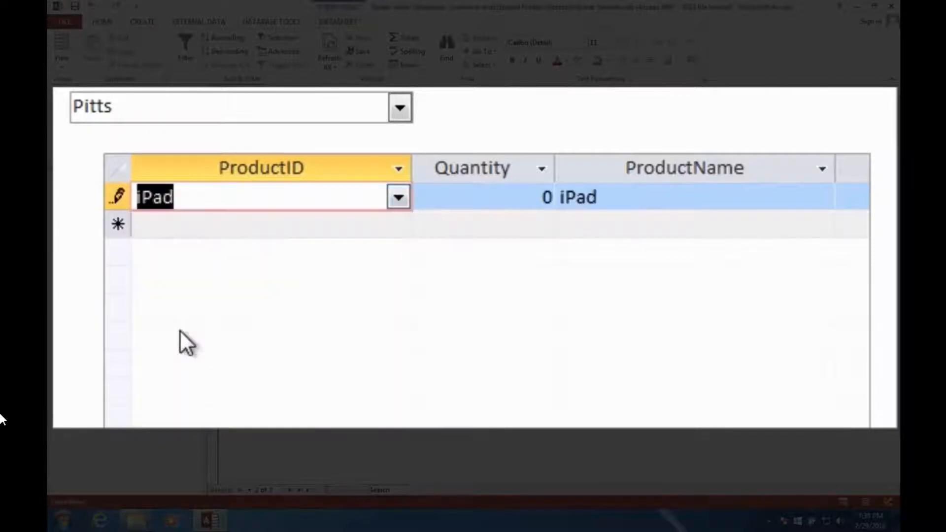
pyautogui.click(516, 198)
pyautogui.moveTo(542, 200); pyautogui.dragTo(574, 199)
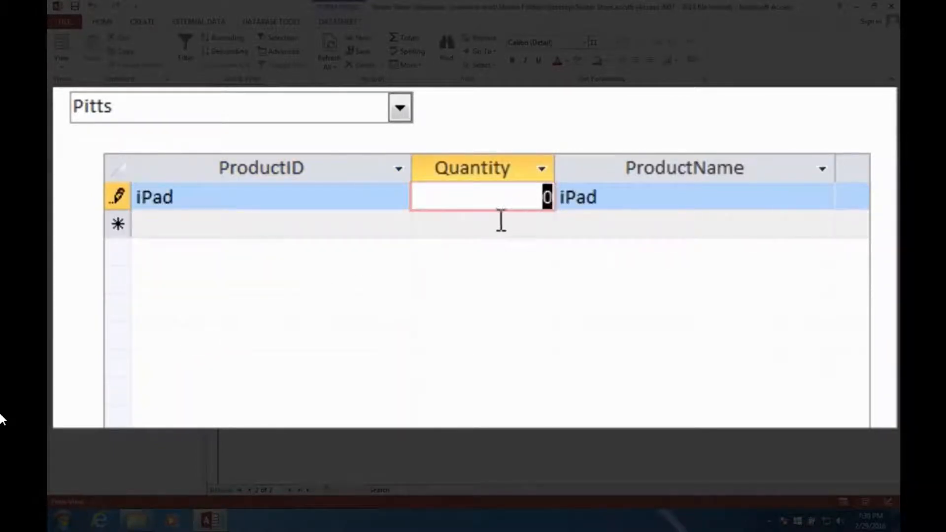
pyautogui.write('3')
pyautogui.click(619, 201)
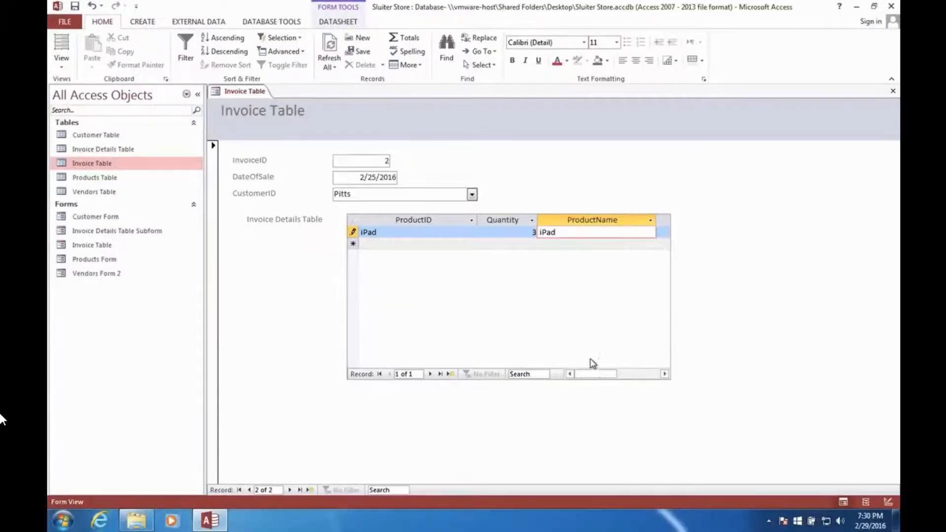
pyautogui.moveTo(595, 375); pyautogui.dragTo(620, 376)
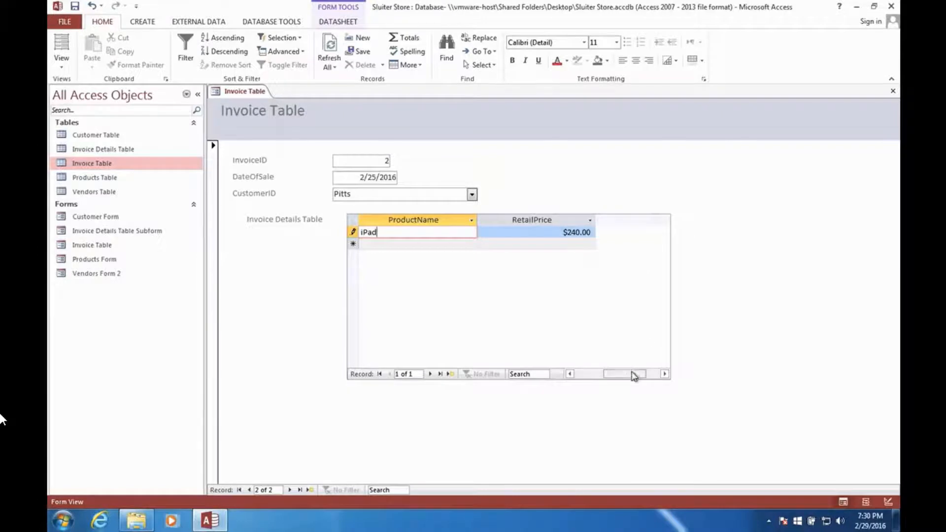
# Open the invoice form in Design View and extend its Detail section below the invoice details subform.
pyautogui.moveTo(633, 375); pyautogui.dragTo(592, 380)
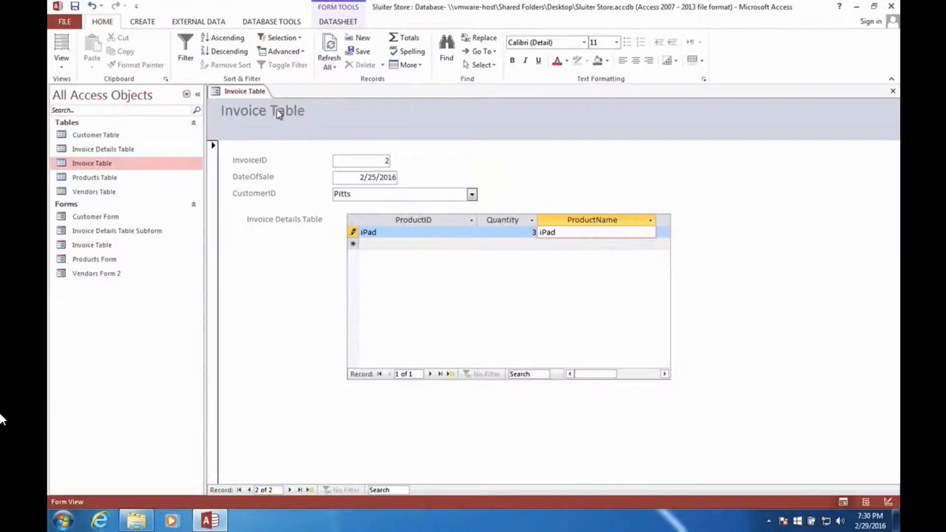
pyautogui.rightClick(258, 95)
pyautogui.click(267, 99)
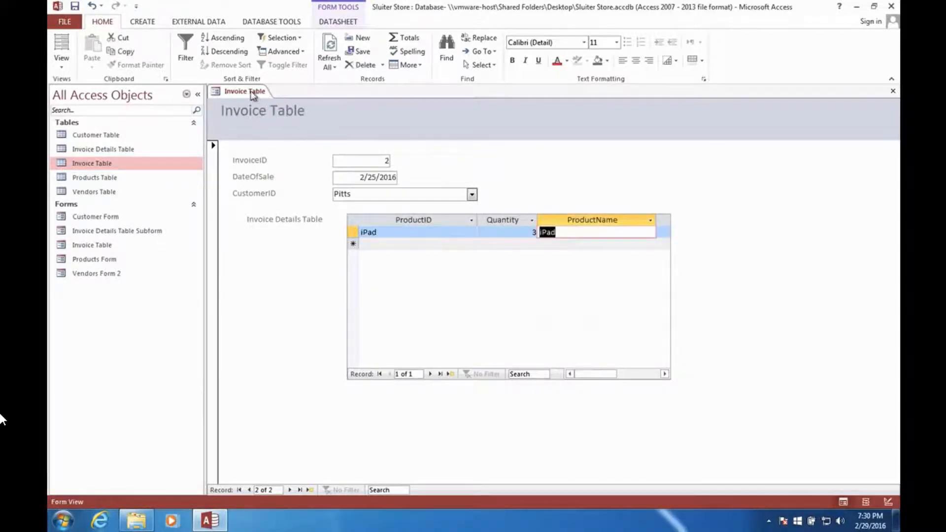
pyautogui.rightClick(254, 94)
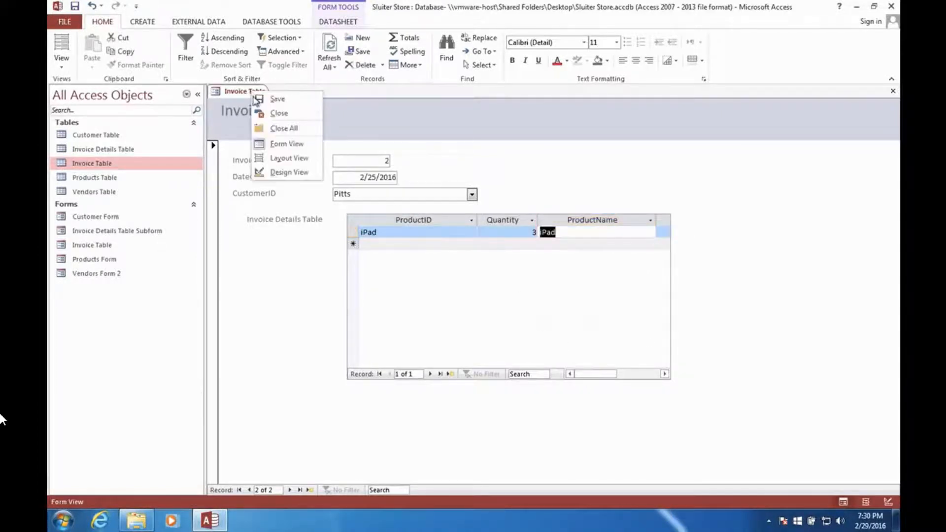
pyautogui.click(270, 173)
pyautogui.moveTo(737, 310); pyautogui.dragTo(729, 390)
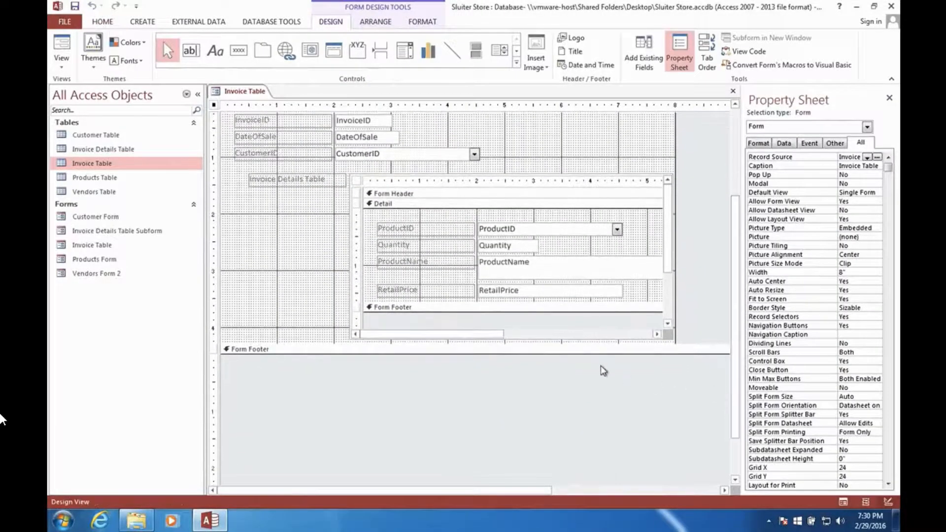
# Move the invoice details subform beneath its label near the form's left margin and widen it to about 7.58 inches.
pyautogui.click(362, 178)
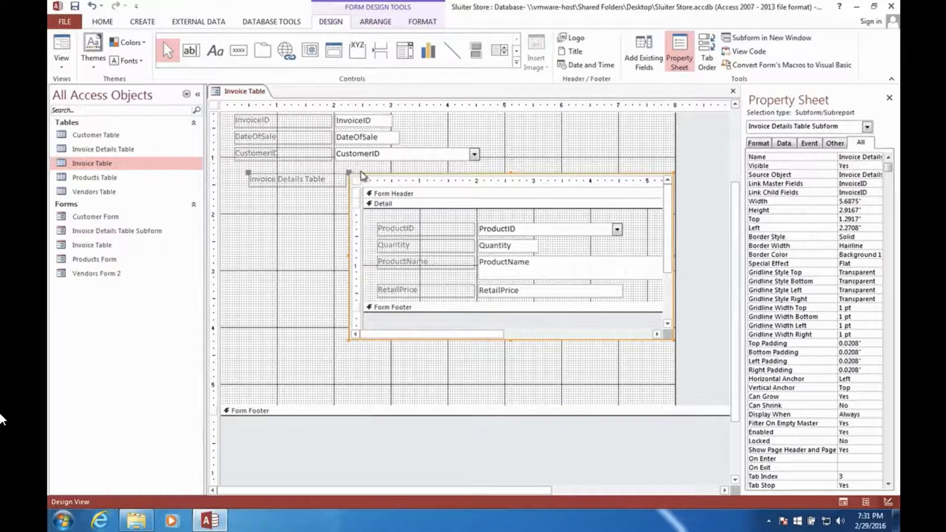
pyautogui.moveTo(361, 172); pyautogui.dragTo(364, 175)
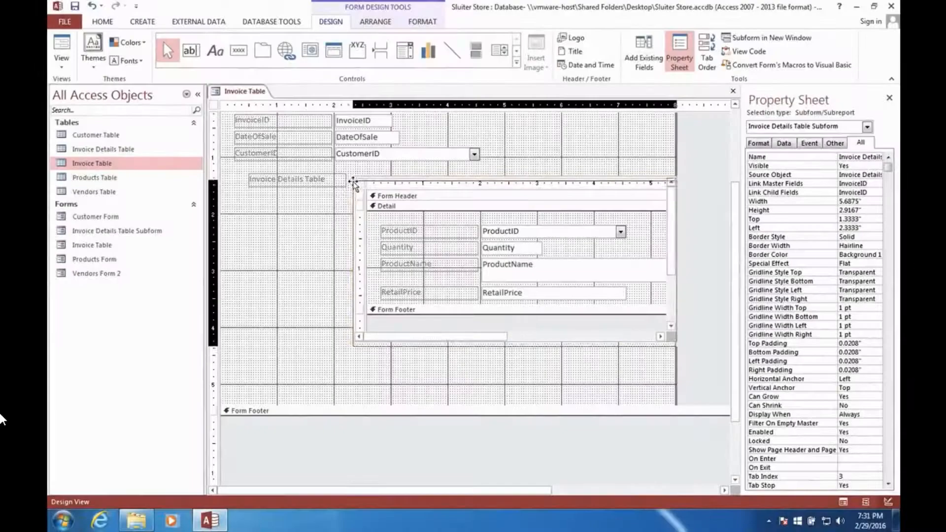
pyautogui.moveTo(352, 178); pyautogui.dragTo(231, 196)
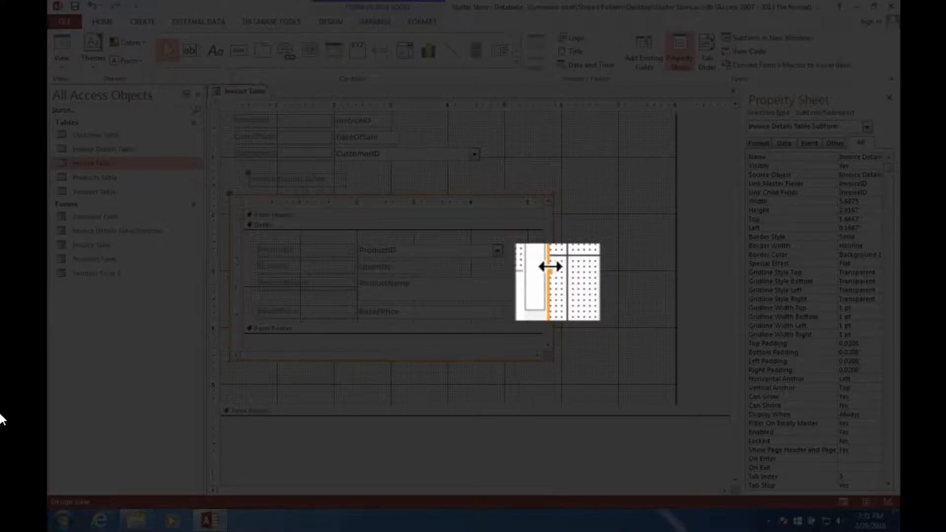
pyautogui.moveTo(554, 279); pyautogui.dragTo(630, 321)
# Enlarge the subform's Detail section and add a text box below RetailPrice with the label Subtotal.
pyautogui.click(656, 287)
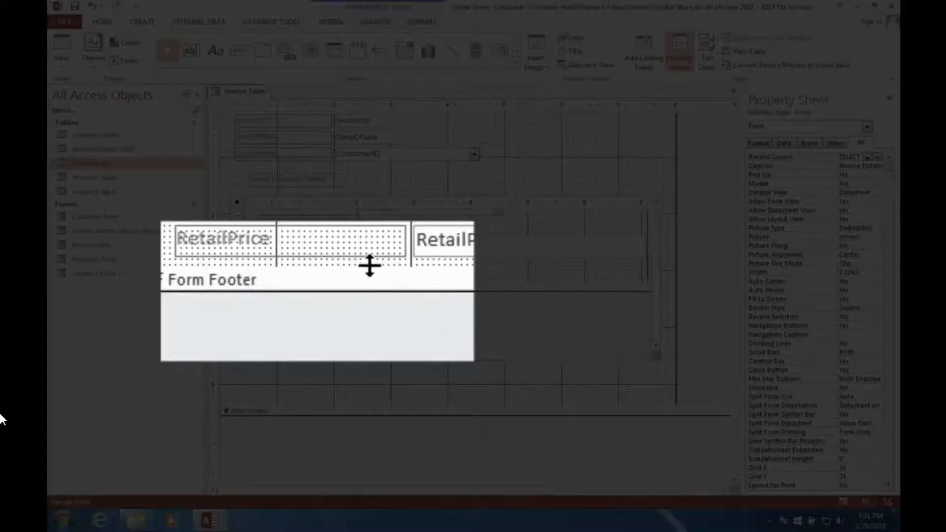
pyautogui.moveTo(339, 291); pyautogui.dragTo(335, 334)
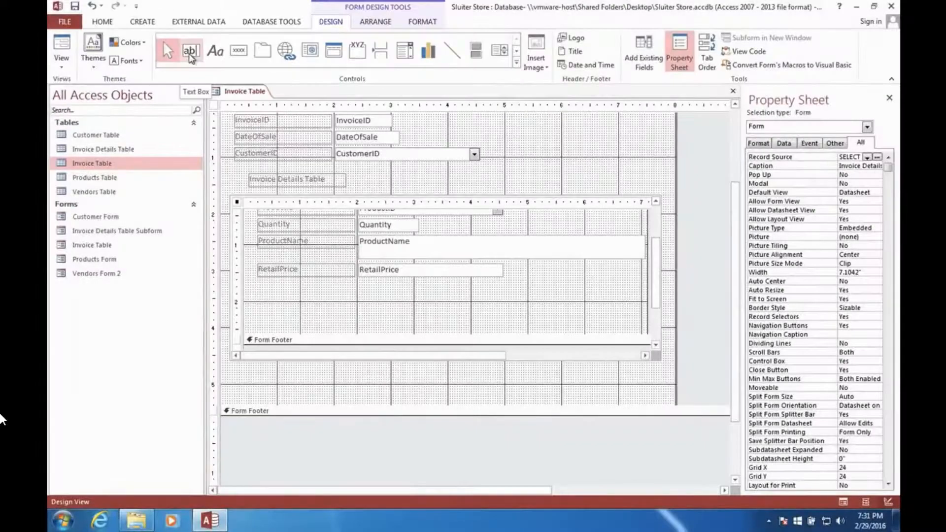
pyautogui.click(190, 52)
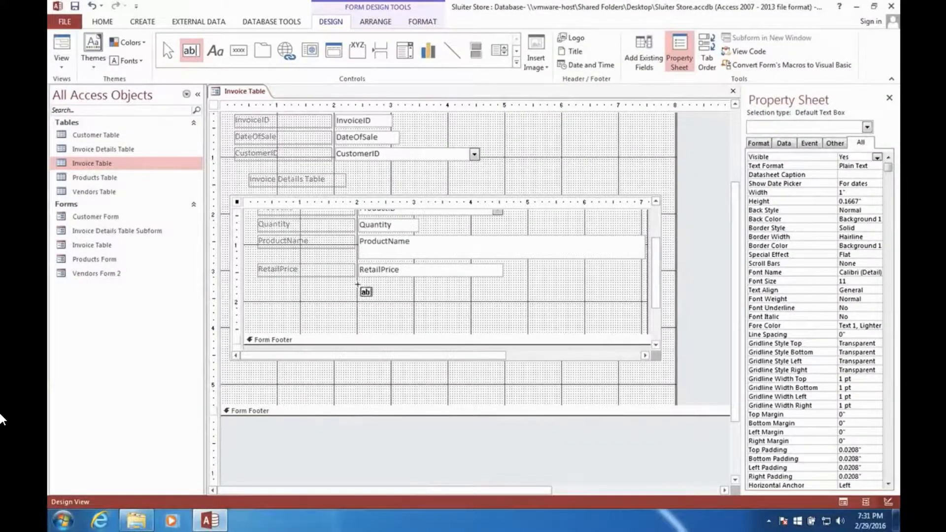
pyautogui.click(358, 284)
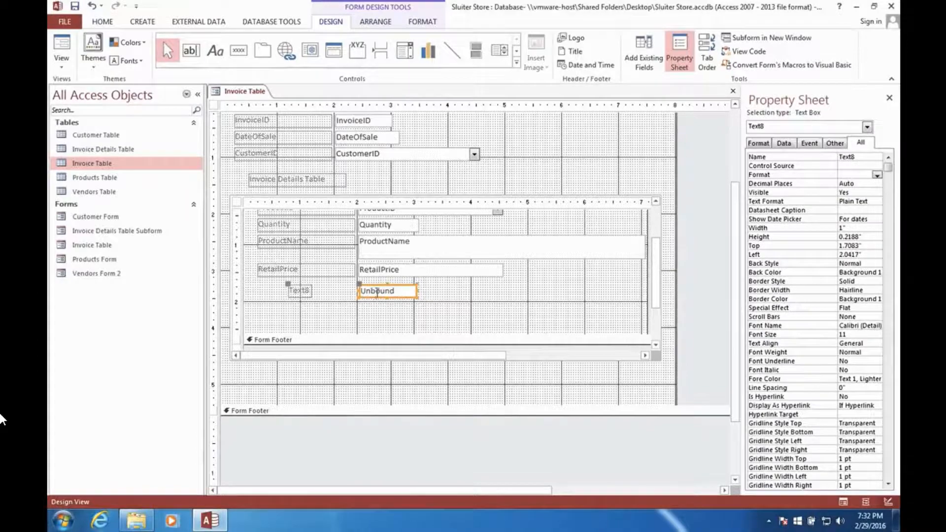
pyautogui.click(302, 291)
pyautogui.doubleClick(302, 291)
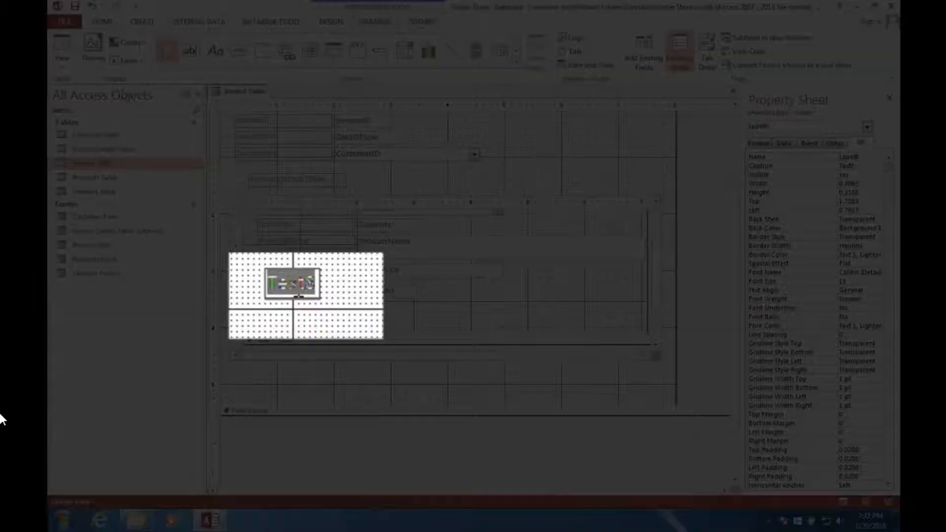
pyautogui.write('Subtotal')
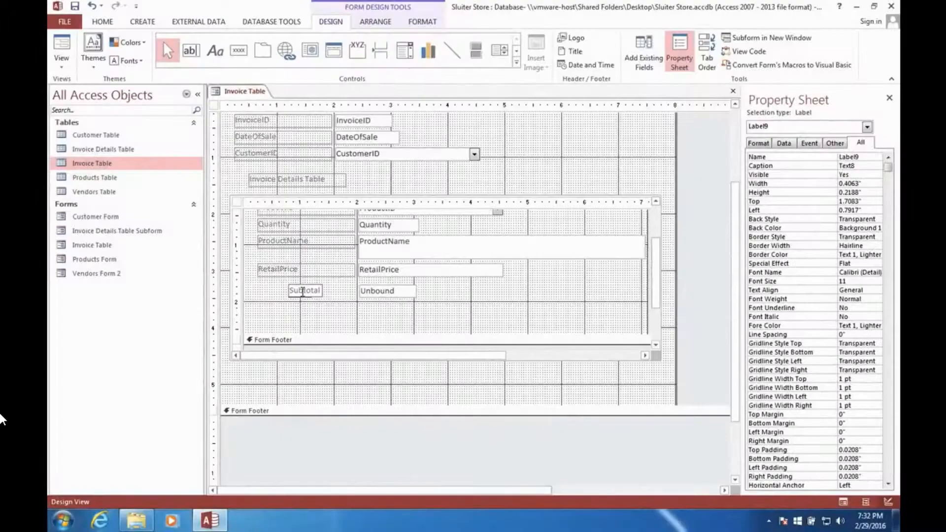
# Build the Subtotal text box's Control Source expression as =[Quantity]*[RetailPrice] and widen the box to about 1.375 inches.
pyautogui.click(364, 291)
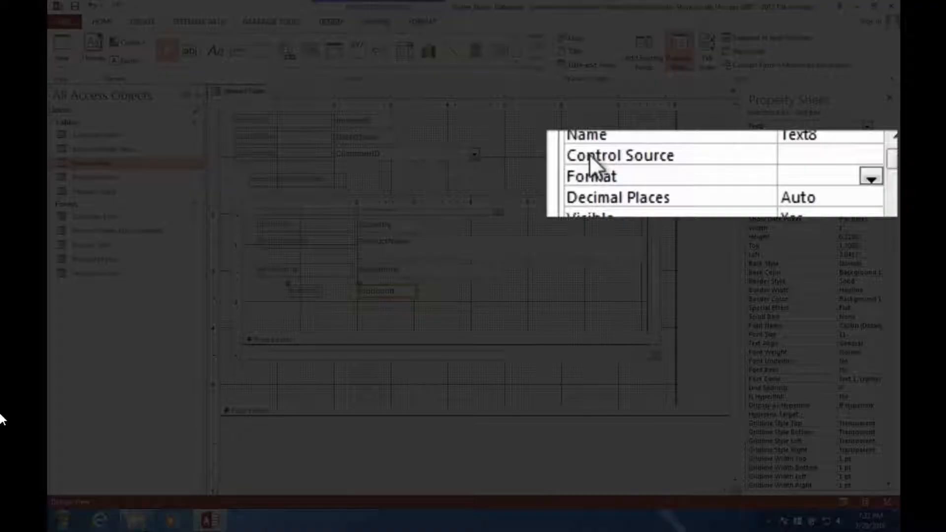
pyautogui.click(760, 166)
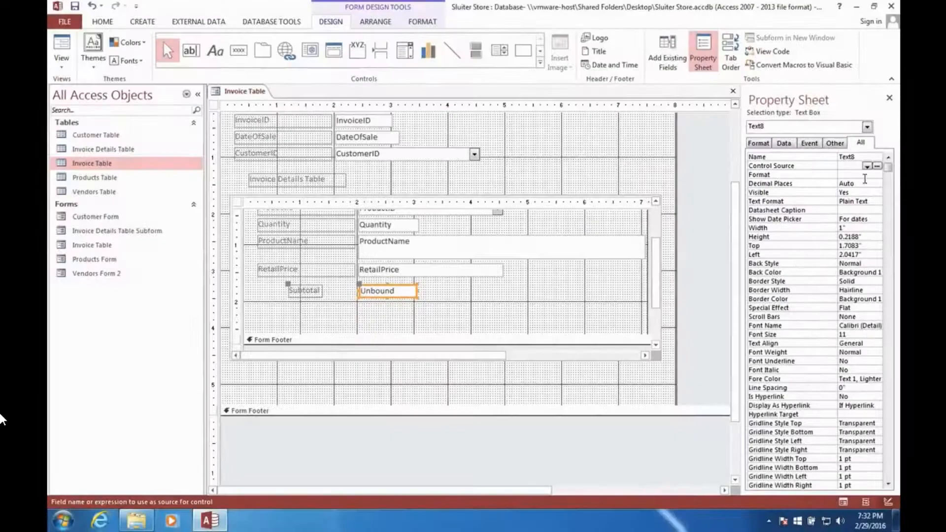
pyautogui.click(867, 167)
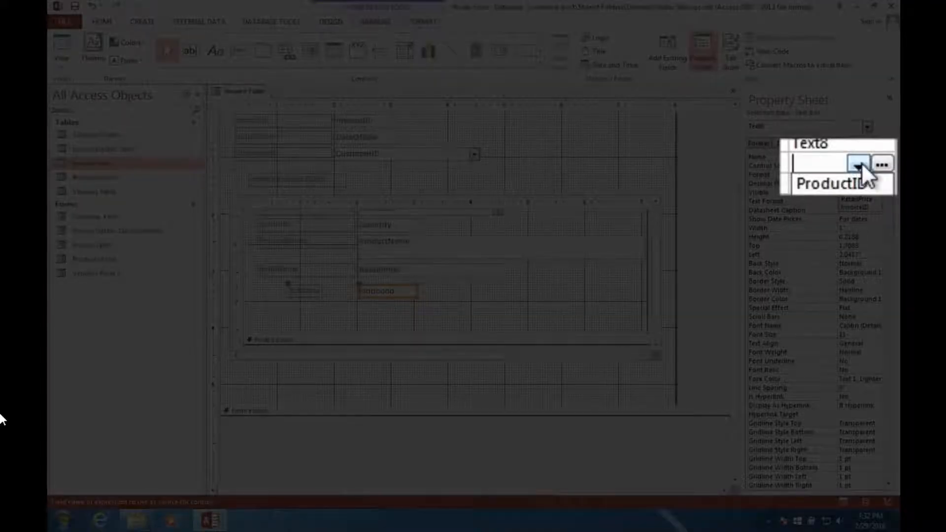
pyautogui.click(862, 162)
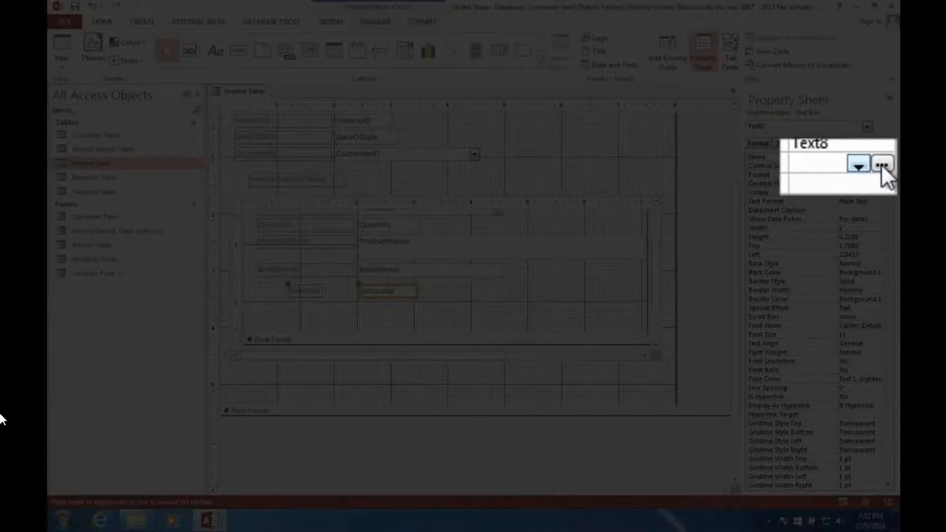
pyautogui.click(878, 166)
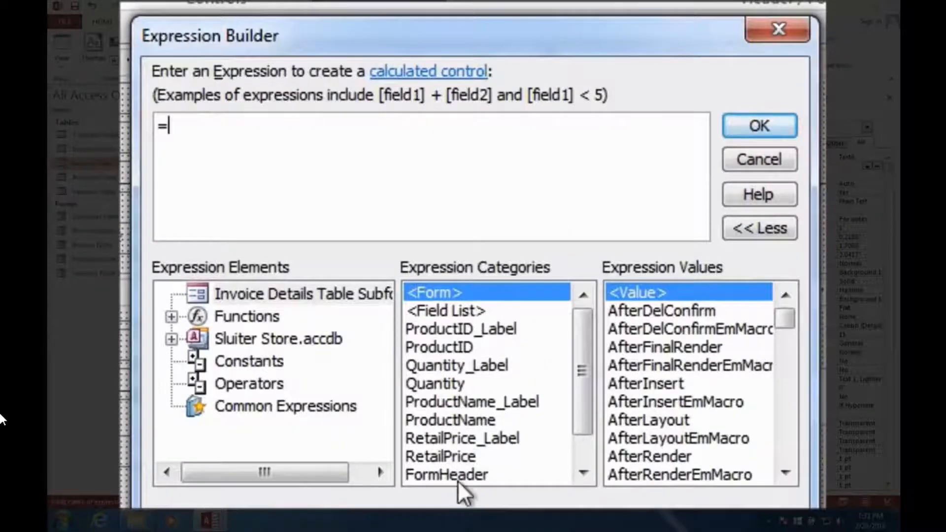
pyautogui.doubleClick(439, 384)
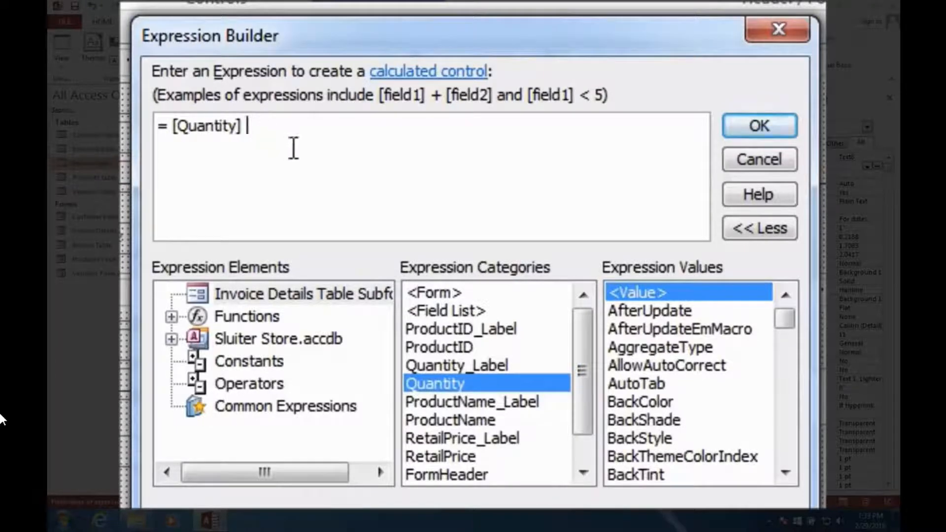
pyautogui.write('*')
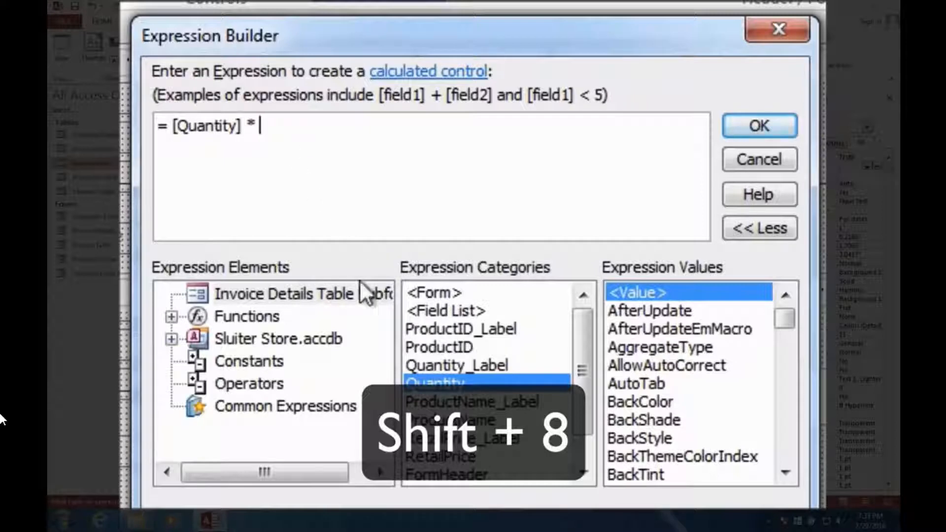
pyautogui.doubleClick(433, 455)
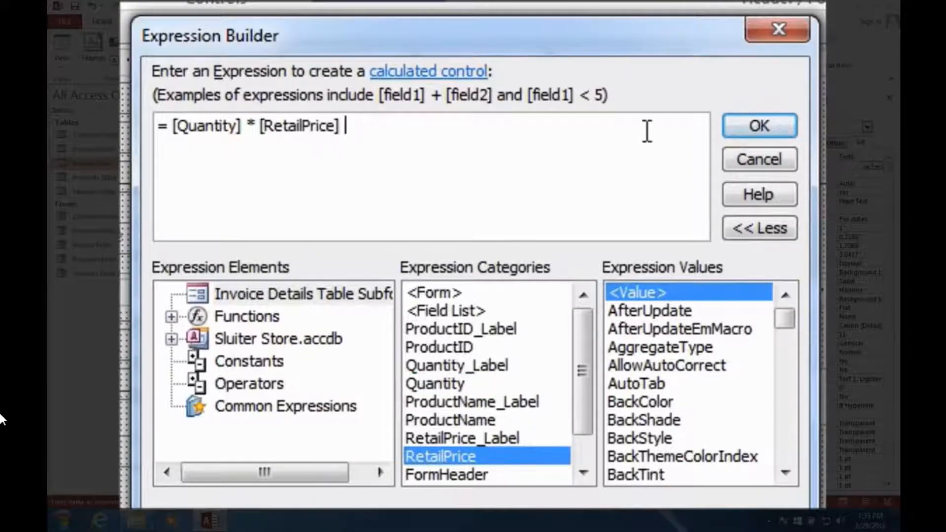
pyautogui.click(772, 123)
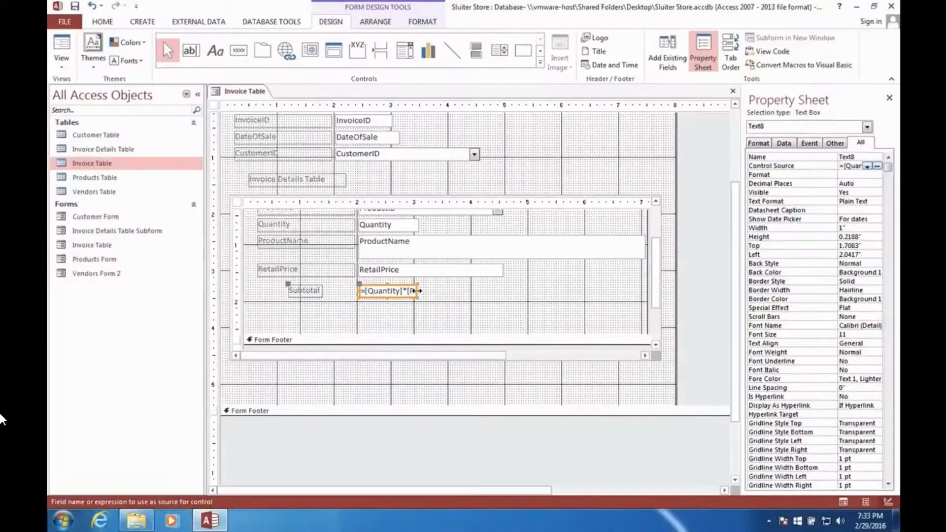
pyautogui.moveTo(417, 290); pyautogui.dragTo(438, 291)
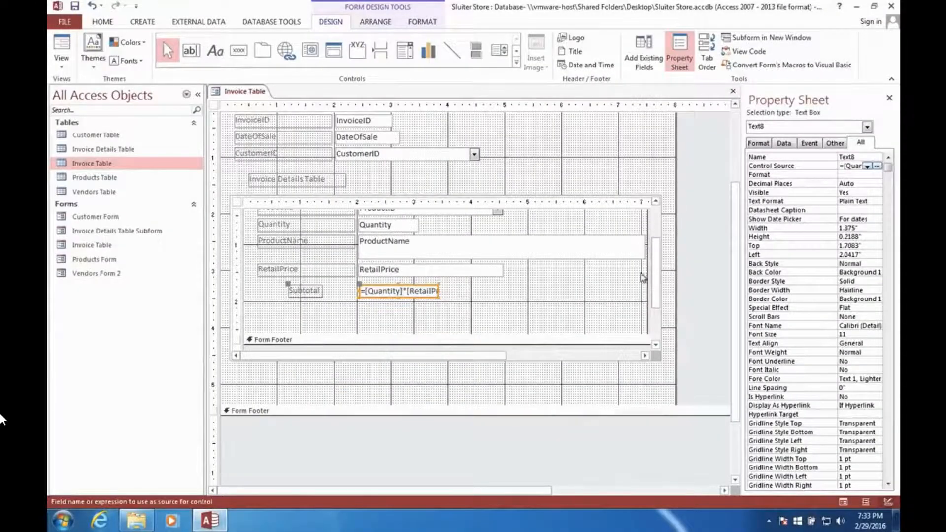
# Show the invoice form in Form View and check the Subtotal column against each line's Quantity and RetailPrice.
pyautogui.rightClick(253, 96)
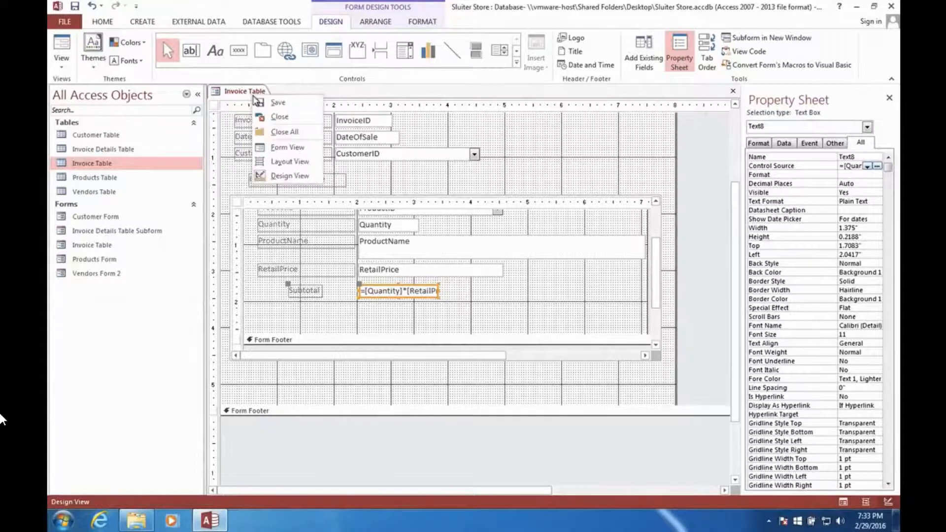
pyautogui.click(285, 147)
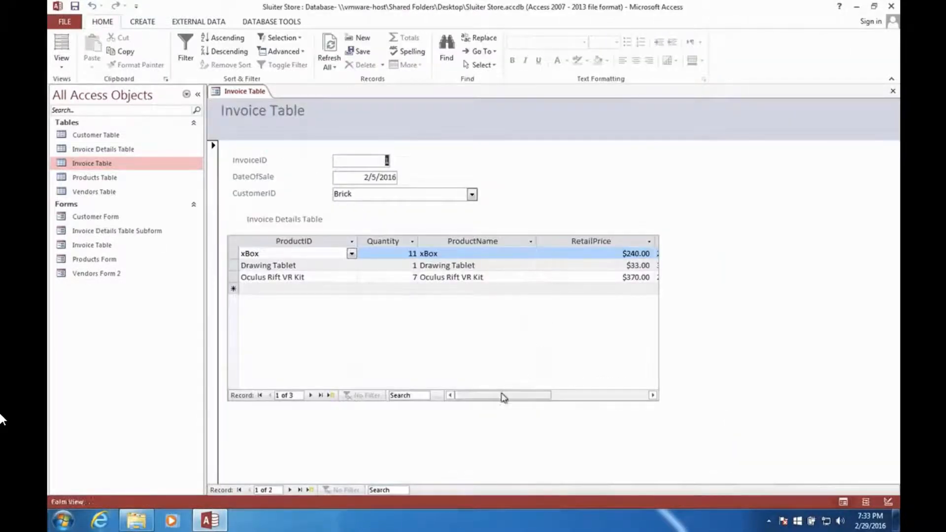
pyautogui.moveTo(503, 397); pyautogui.dragTo(554, 396)
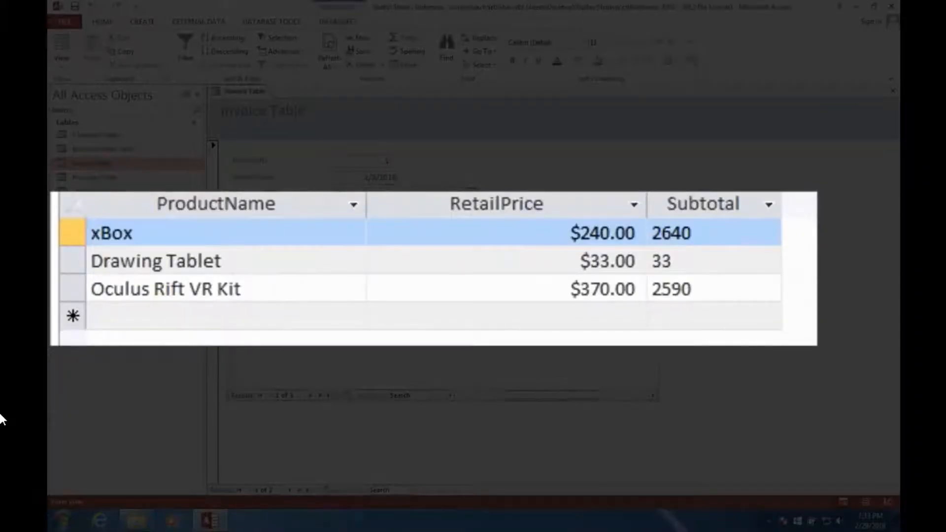
pyautogui.click(688, 235)
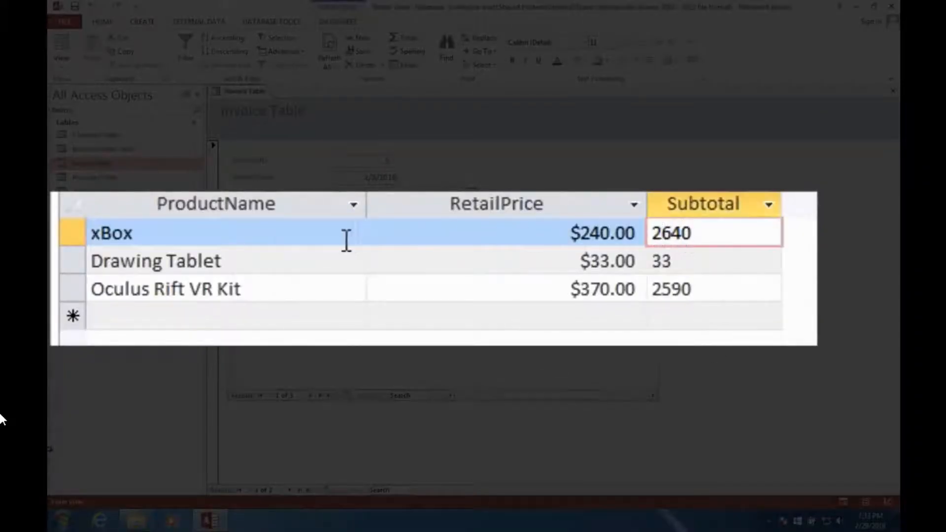
pyautogui.moveTo(513, 398); pyautogui.dragTo(470, 395)
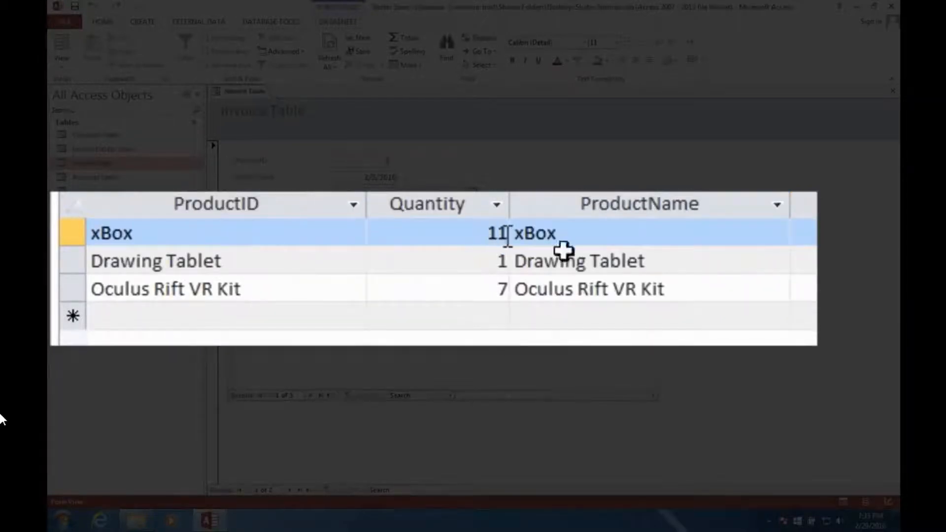
pyautogui.moveTo(516, 394); pyautogui.dragTo(553, 401)
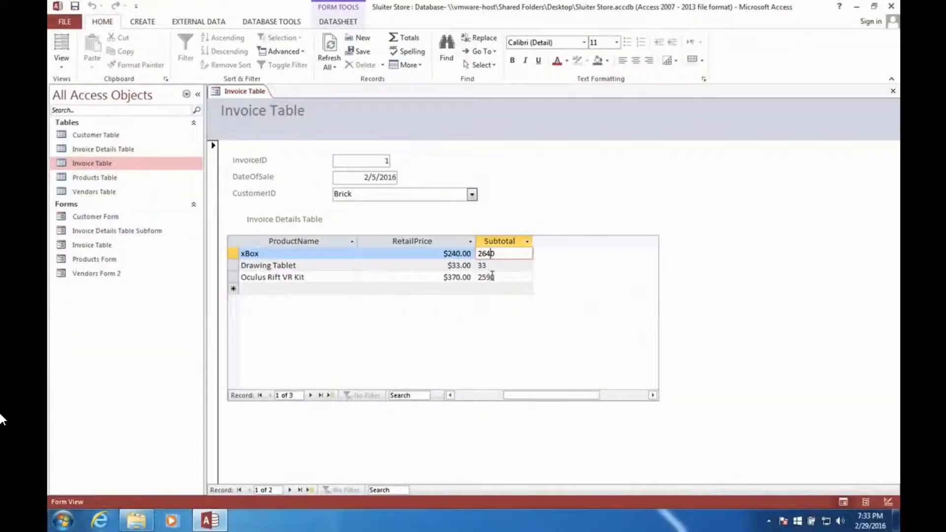
# Return to Design View and set the Subtotal text box's Format to Currency.
pyautogui.rightClick(255, 93)
pyautogui.click(286, 174)
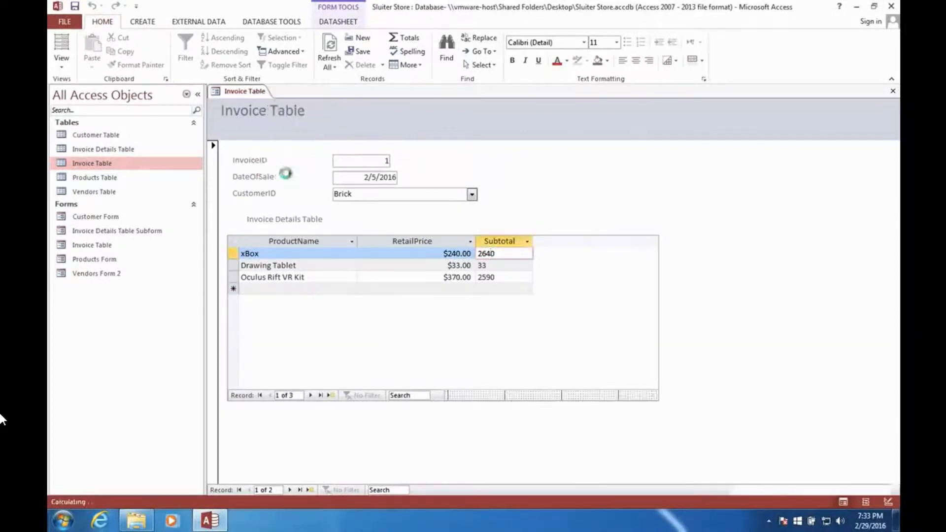
pyautogui.click(416, 412)
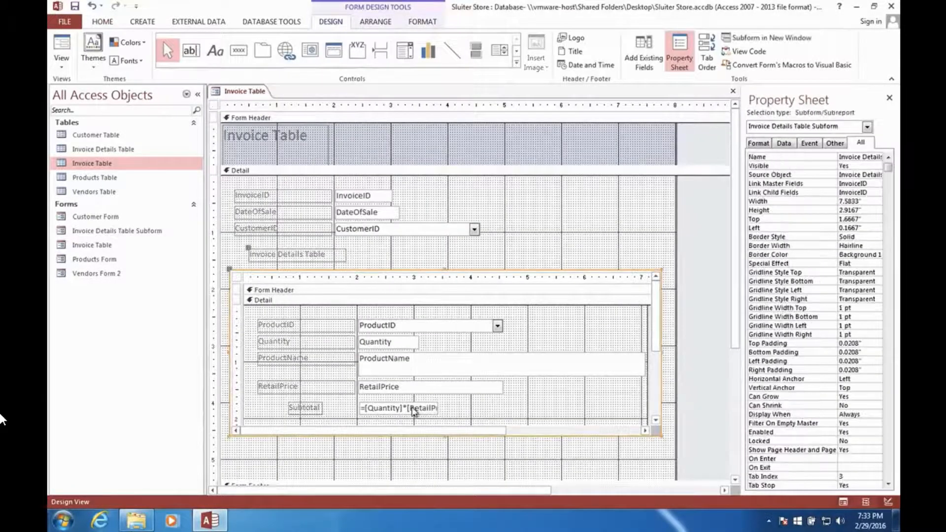
pyautogui.click(400, 412)
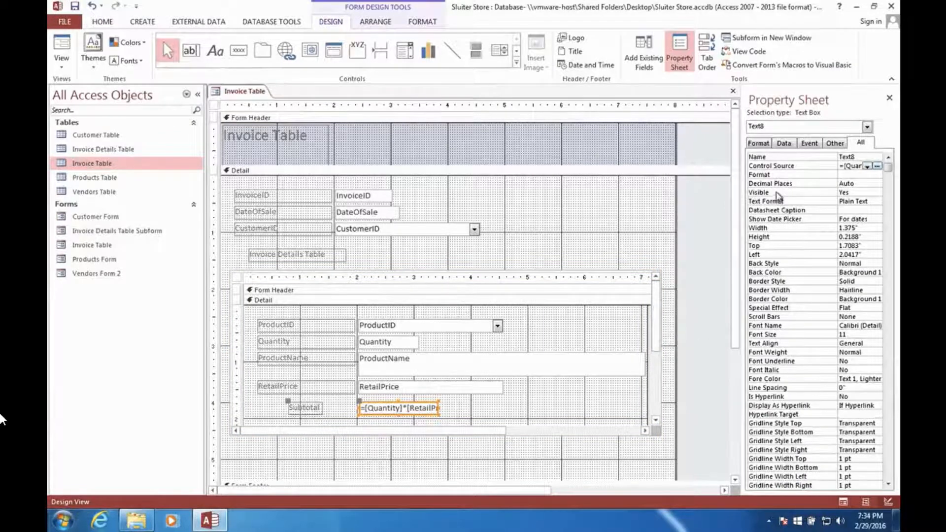
pyautogui.click(841, 175)
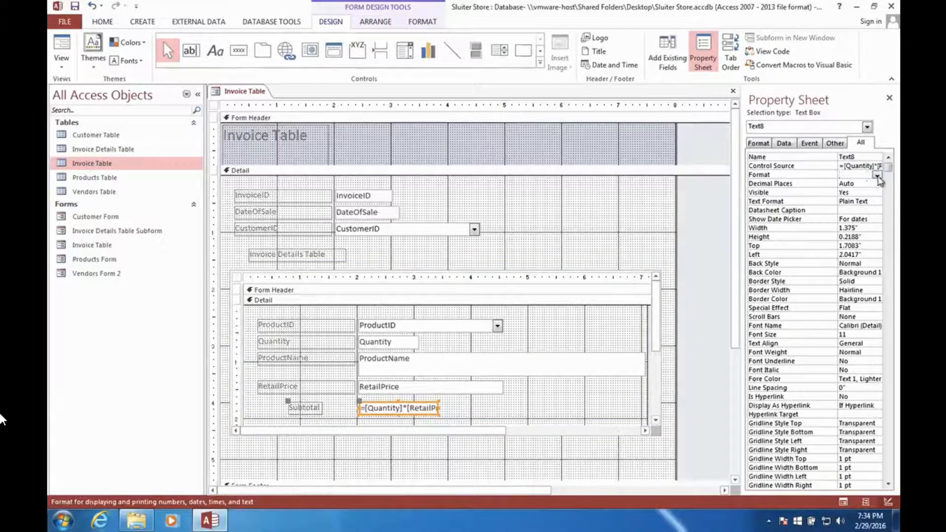
pyautogui.click(879, 176)
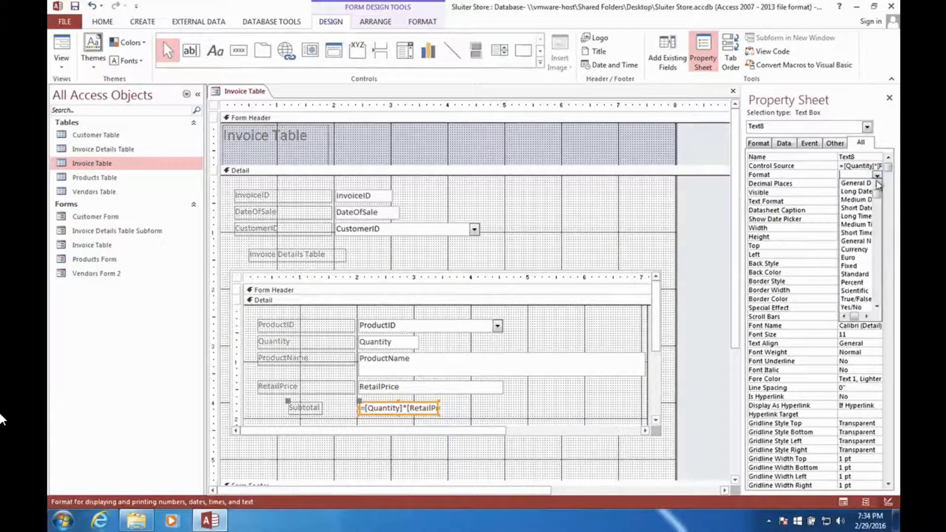
pyautogui.click(854, 250)
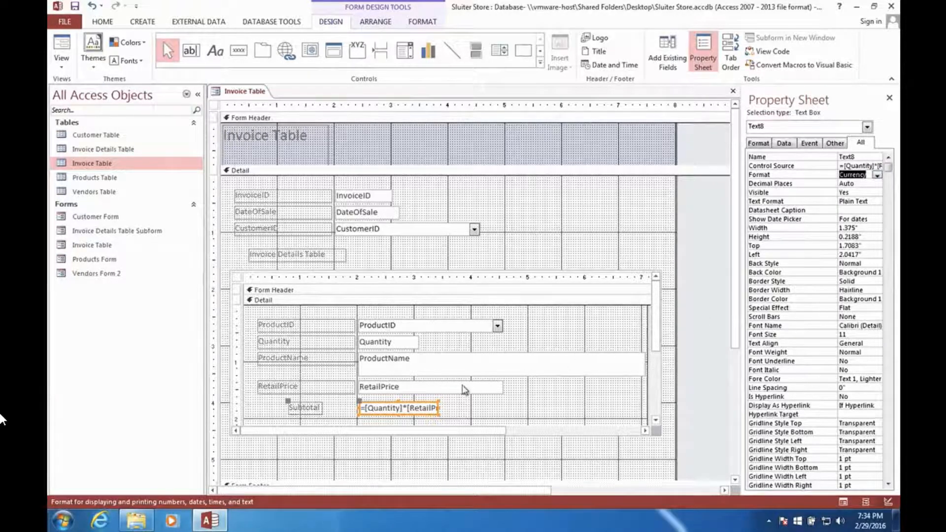
# Close the invoice form, saving both the form and its subform, and reopen it to check the currency-formatted Subtotal column.
pyautogui.rightClick(254, 96)
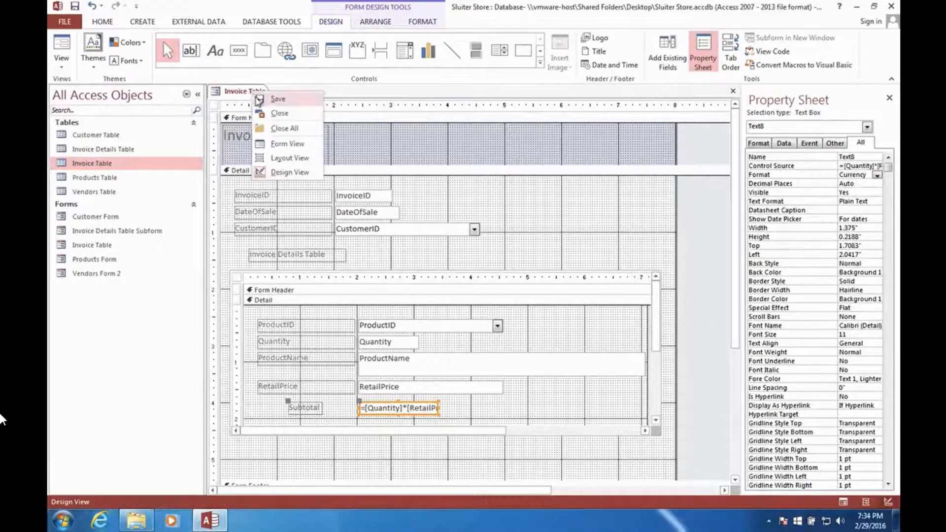
pyautogui.click(266, 113)
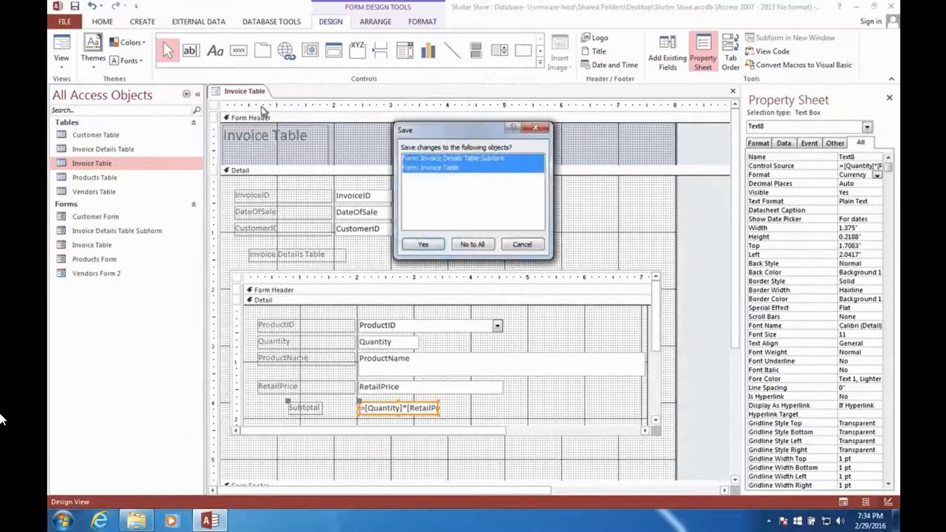
pyautogui.click(425, 245)
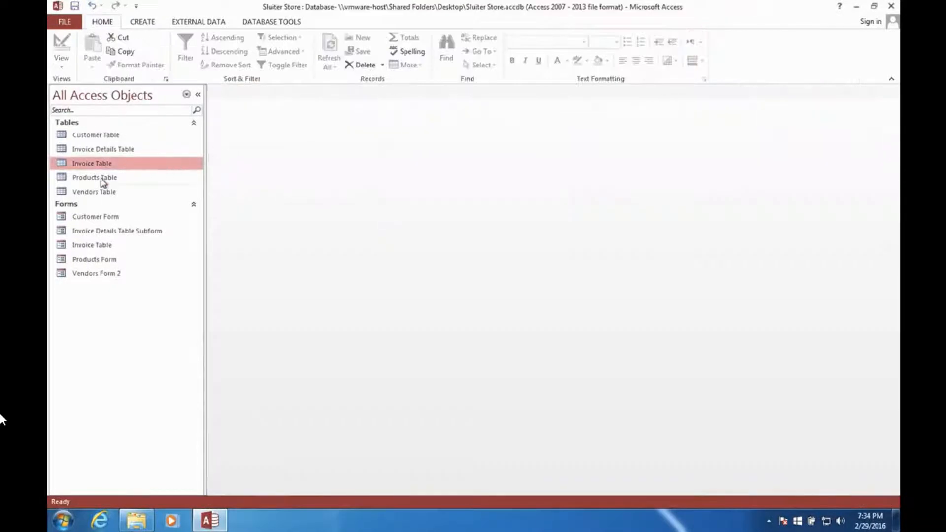
pyautogui.doubleClick(91, 246)
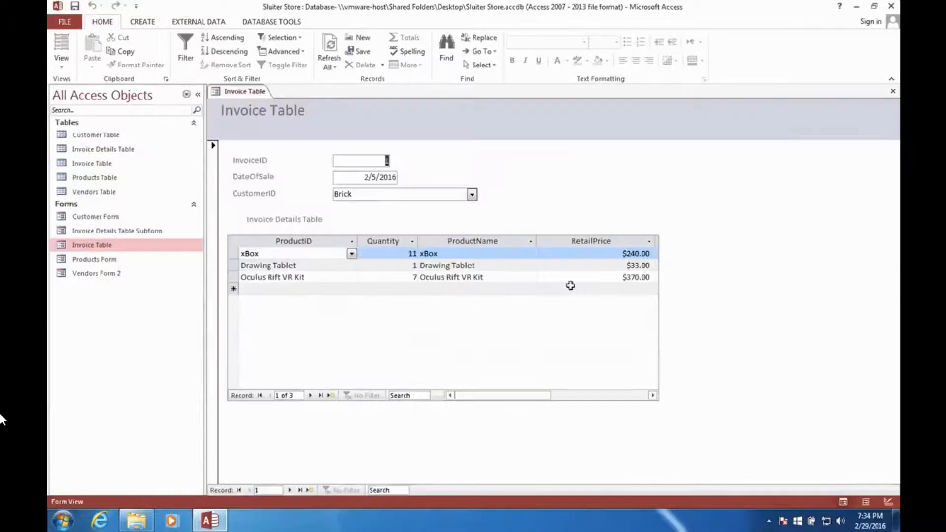
pyautogui.moveTo(487, 401); pyautogui.dragTo(512, 400)
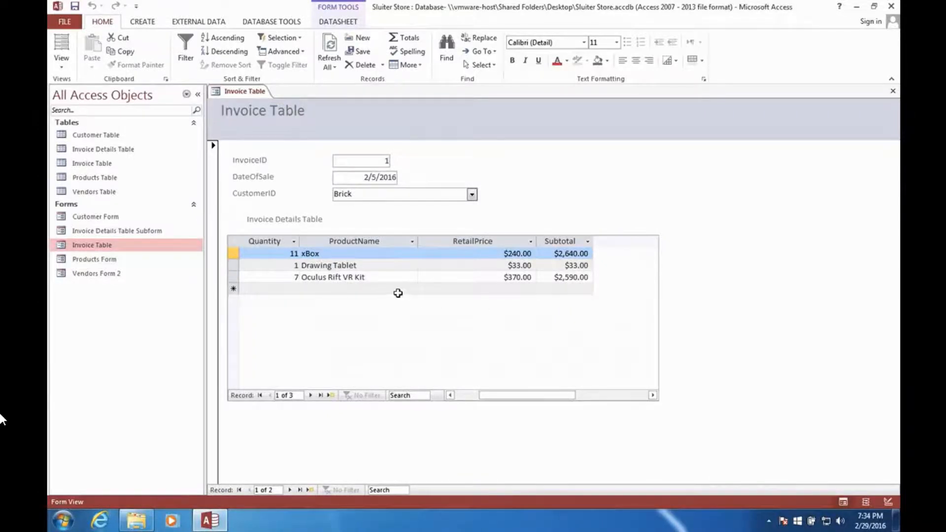
# In Layout View, narrow the subform's columns and widen the subform to about 8.48 inches, and return to Form View.
pyautogui.rightClick(238, 94)
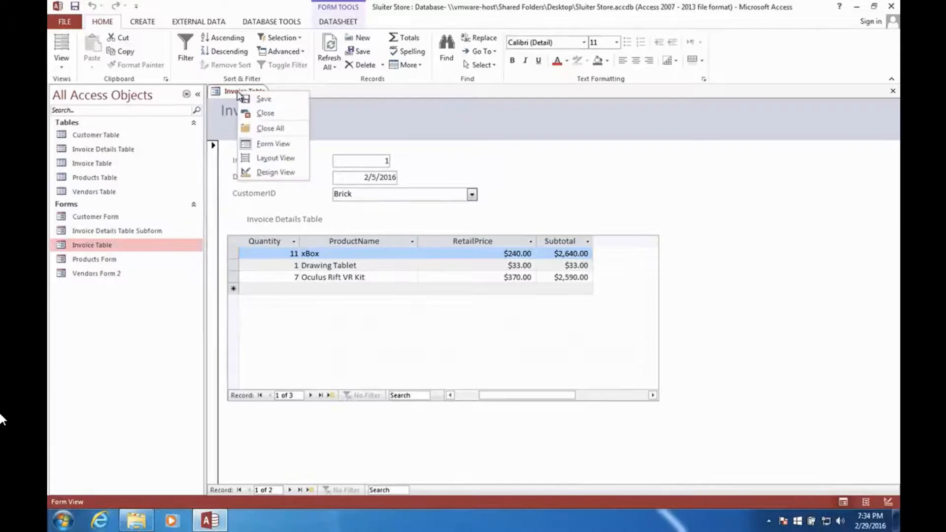
pyautogui.click(267, 159)
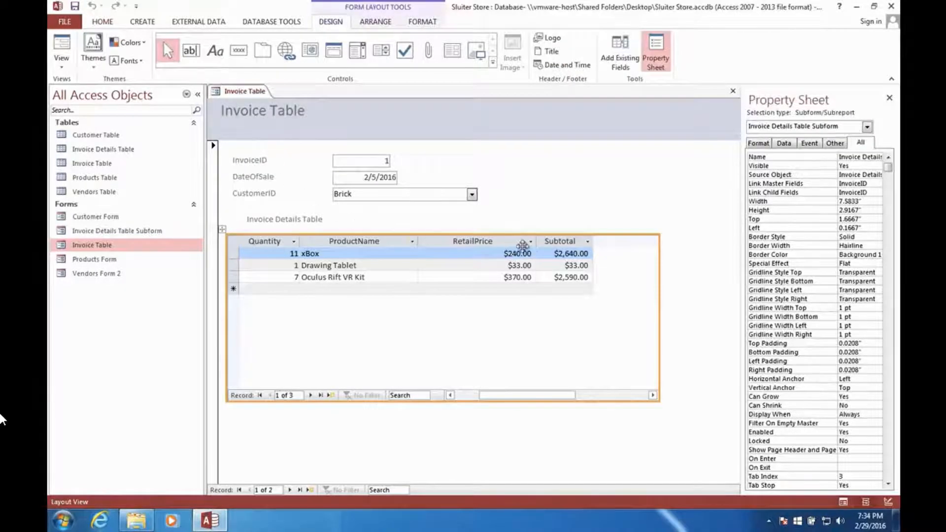
pyautogui.moveTo(538, 239); pyautogui.dragTo(465, 239)
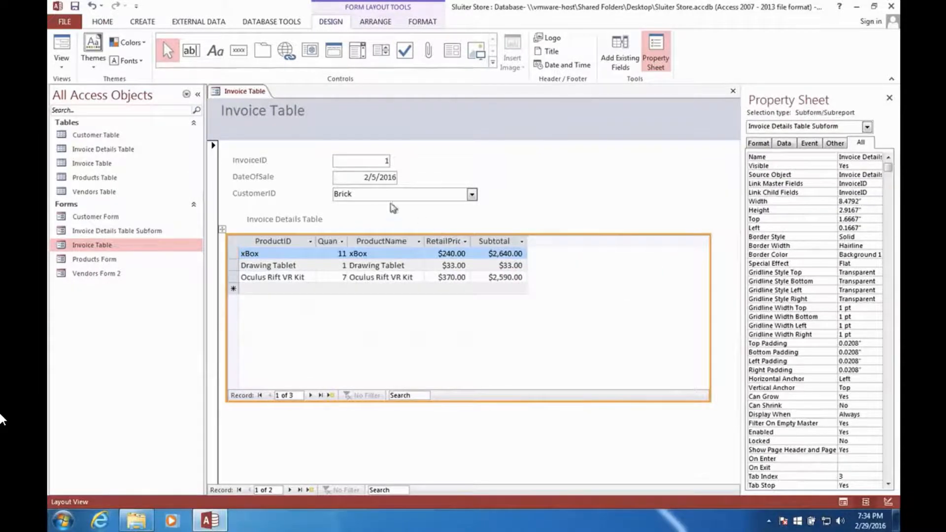
pyautogui.rightClick(249, 93)
pyautogui.click(265, 146)
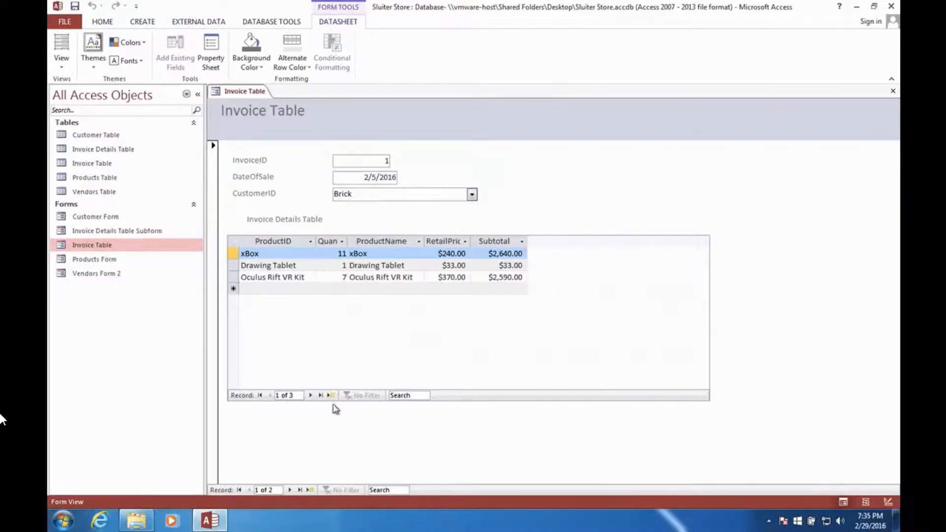
# Start a new invoice record with the DateOfSale 3/1/2016 and choose a customer for CustomerID.
pyautogui.click(311, 490)
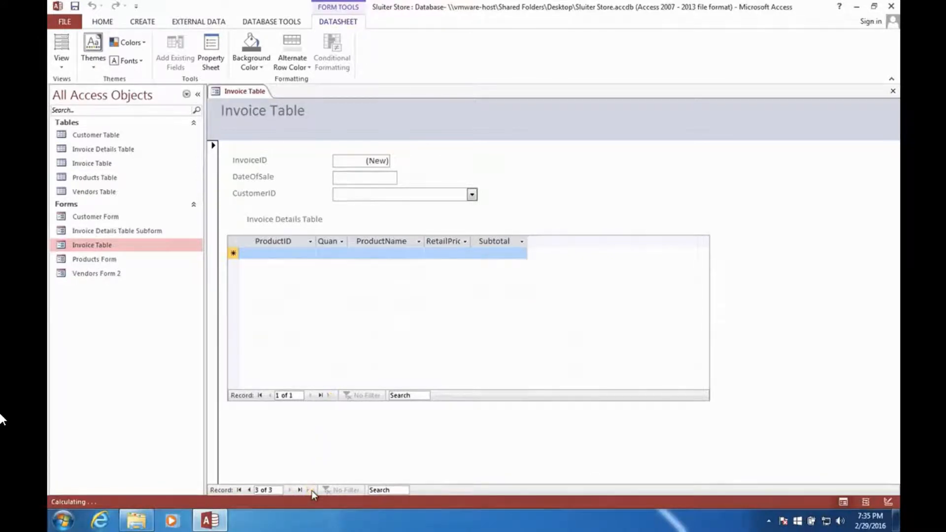
pyautogui.click(374, 175)
pyautogui.click(403, 176)
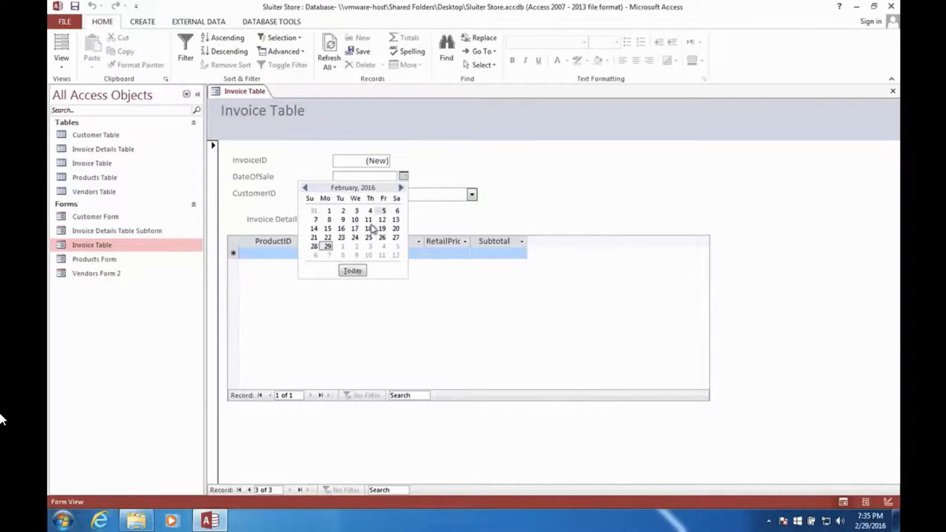
pyautogui.click(343, 246)
pyautogui.click(472, 194)
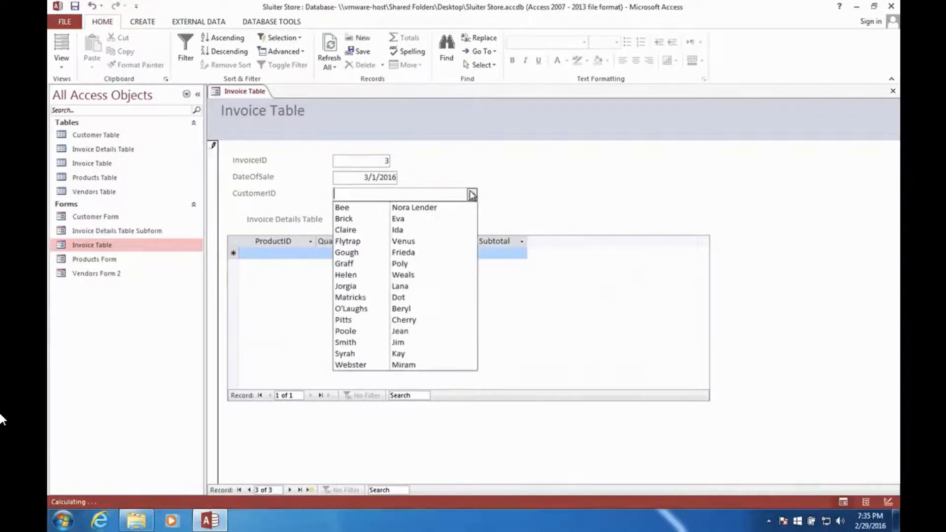
pyautogui.click(403, 344)
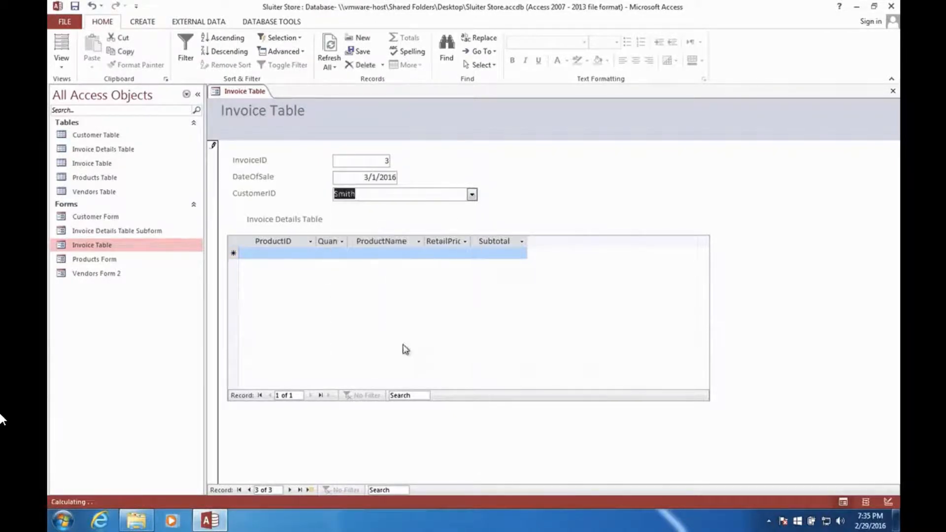
# Enter CPU Fan as the new invoice's first line item with a quantity of 10.
pyautogui.click(308, 253)
pyautogui.click(276, 264)
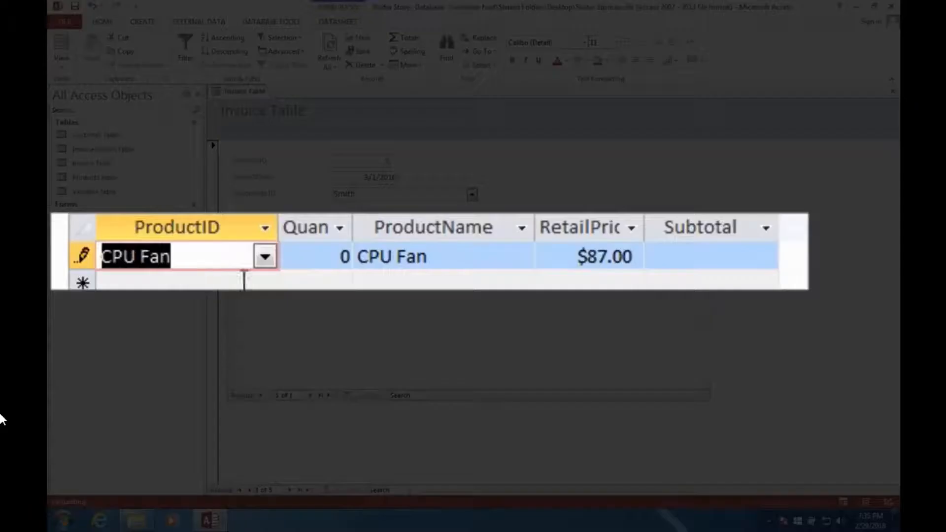
pyautogui.click(343, 256)
pyautogui.write('1')
pyautogui.press('Tab')
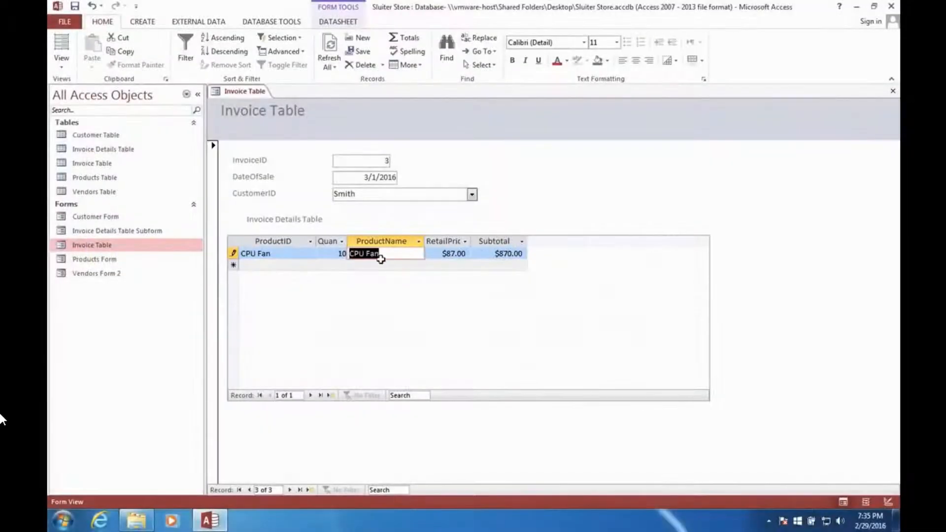
# Add WindowsV10 as the second invoice line item with a quantity of 1.
pyautogui.click(297, 267)
pyautogui.click(310, 265)
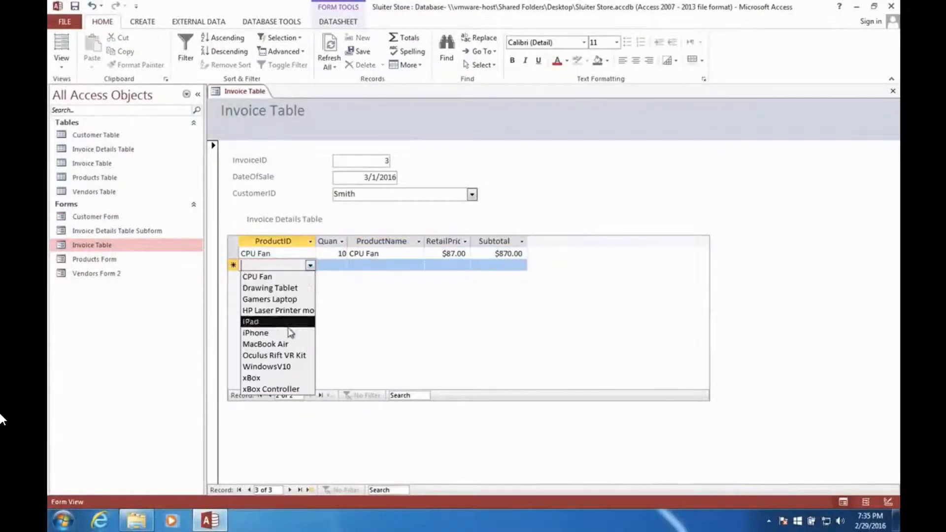
pyautogui.click(286, 367)
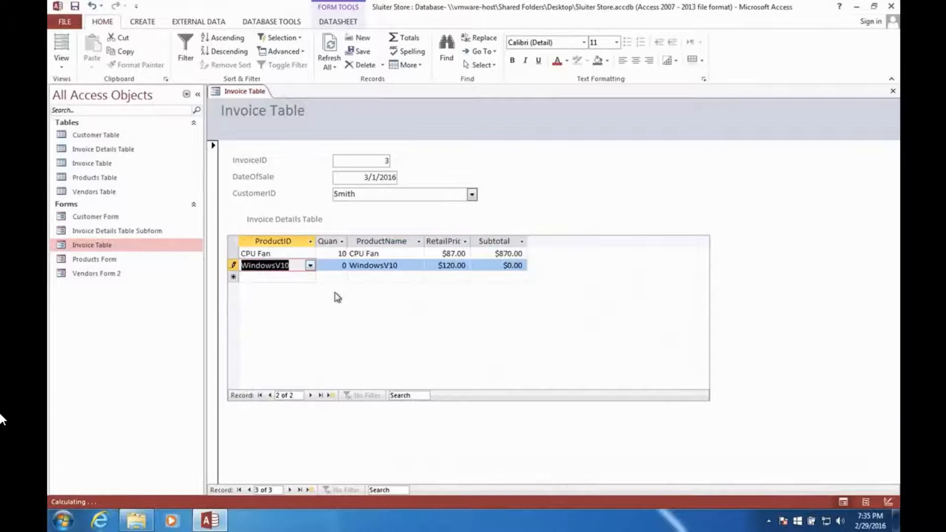
pyautogui.click(339, 266)
pyautogui.write('1')
pyautogui.press('Tab')
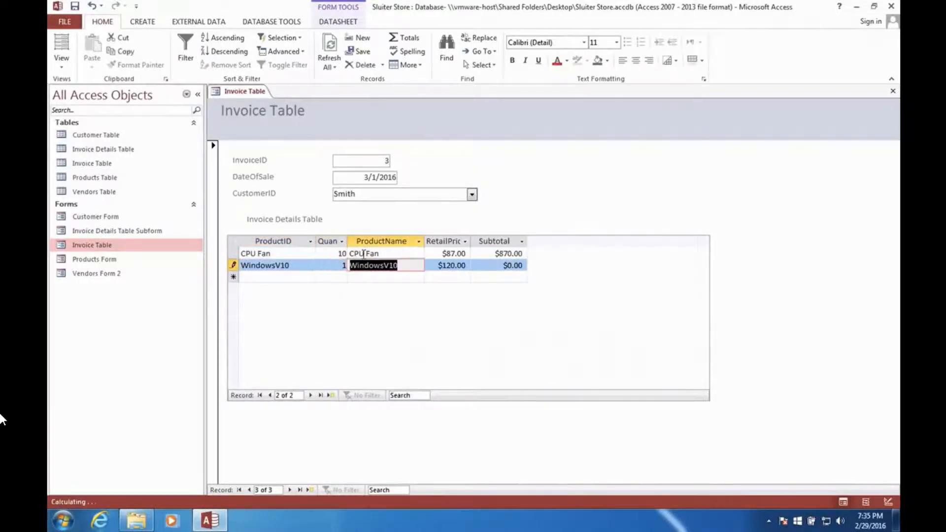
# Add MacBook Air as the third invoice line item with a quantity of 5.
pyautogui.click(287, 276)
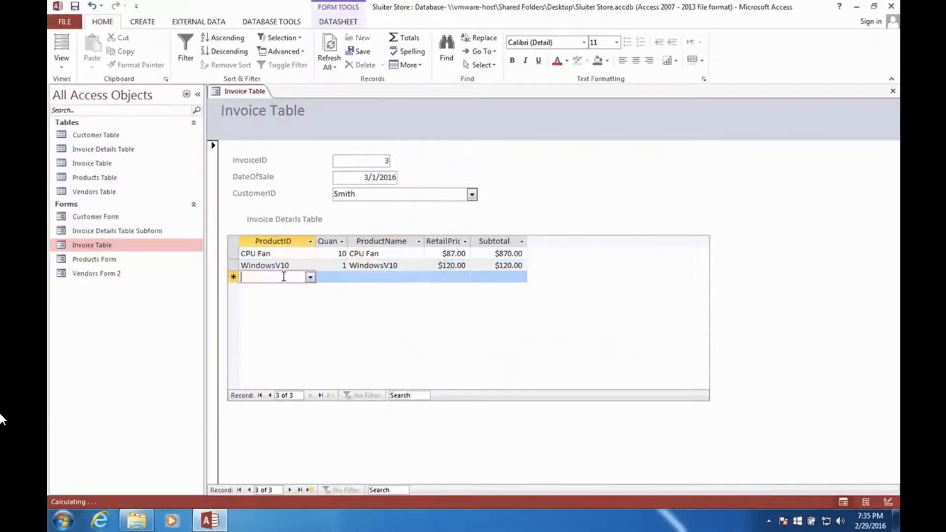
pyautogui.click(310, 277)
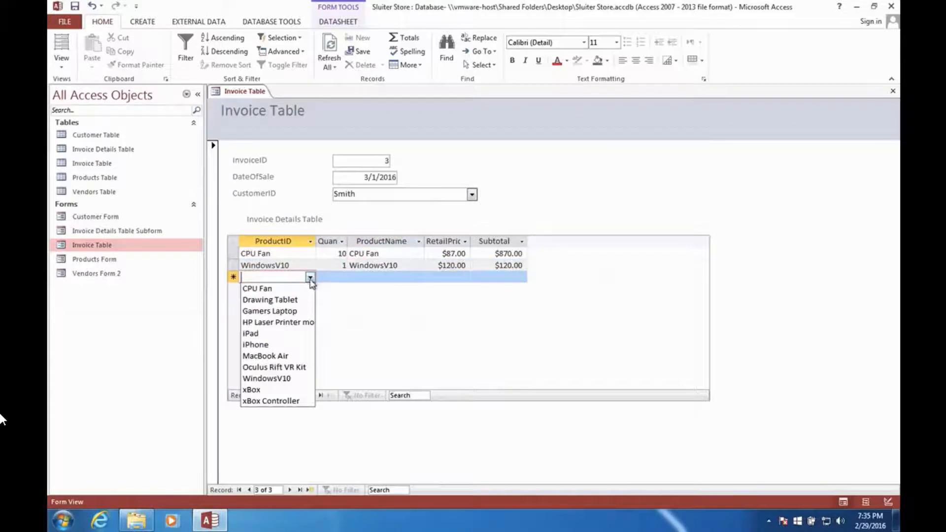
pyautogui.click(276, 356)
pyautogui.press('Tab')
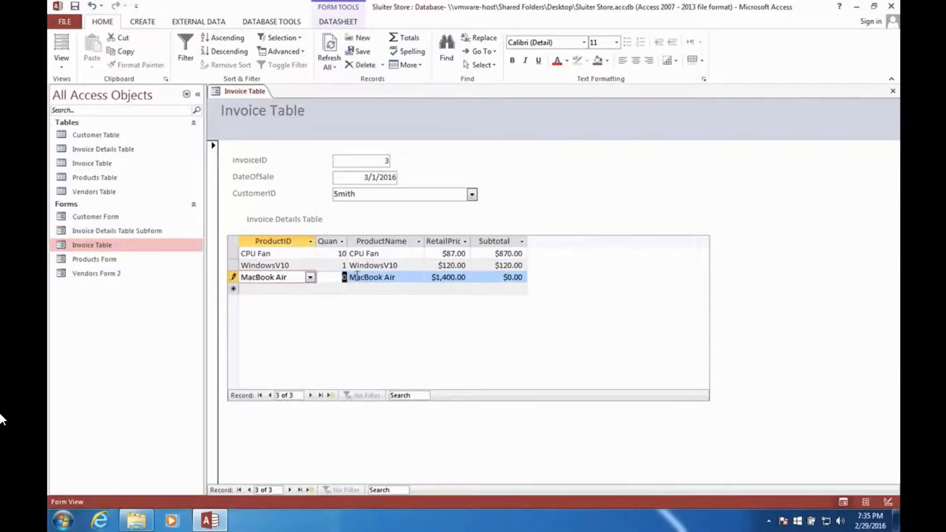
pyautogui.write('5')
pyautogui.press('Tab')
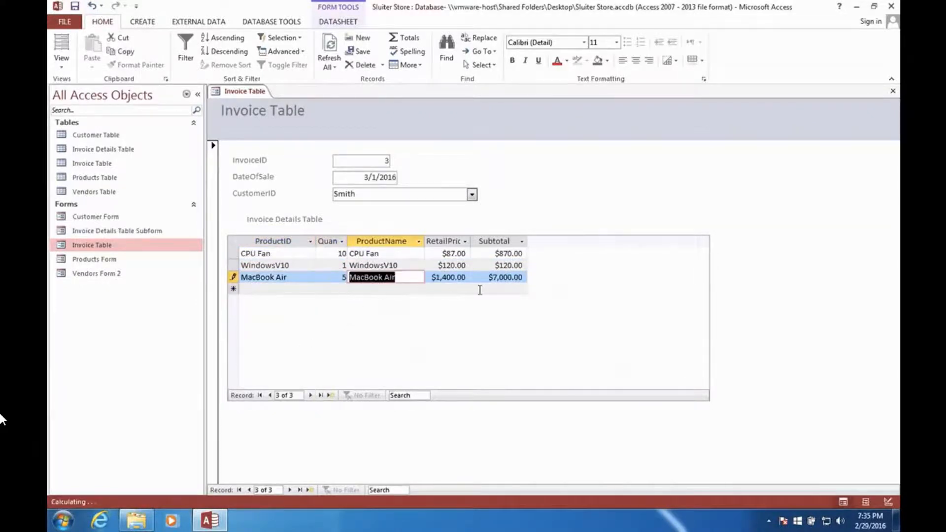
# Add Gamers Laptop as the fourth invoice line item with a quantity of 2.
pyautogui.click(291, 290)
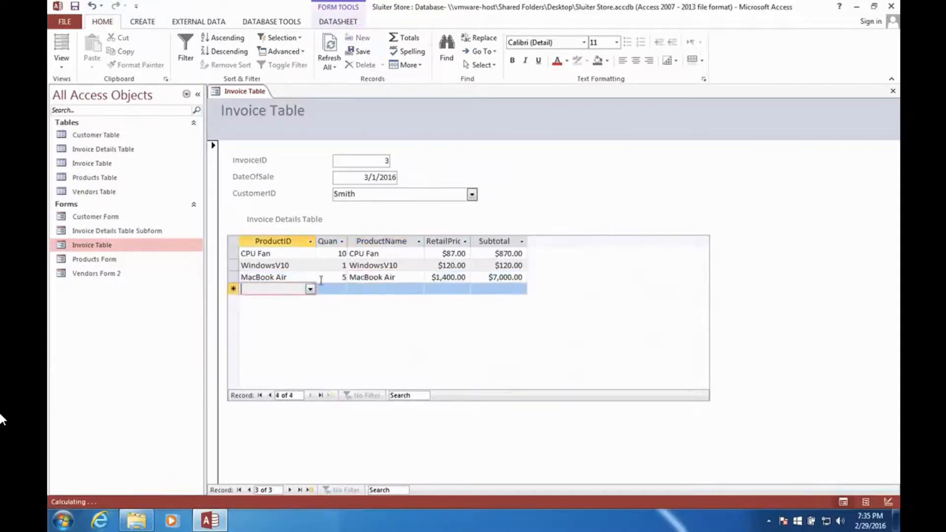
pyautogui.click(310, 289)
pyautogui.click(292, 323)
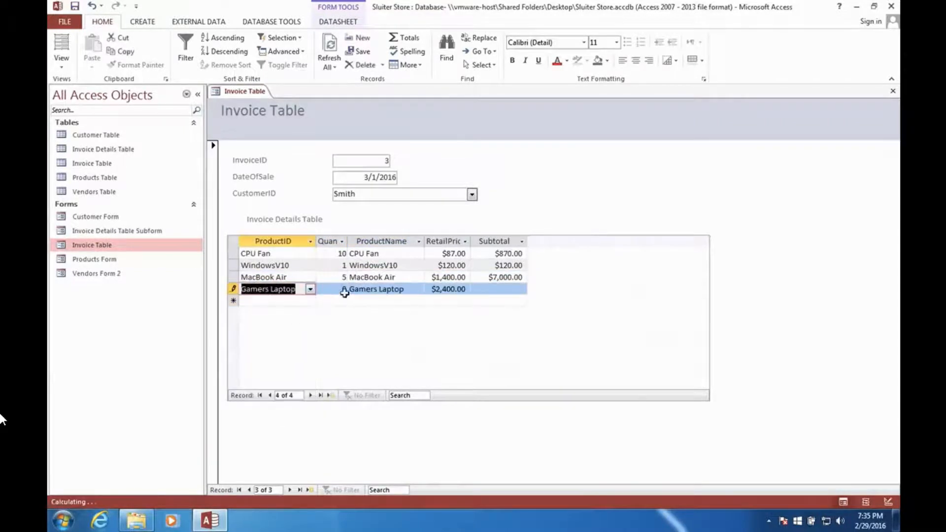
pyautogui.press('Tab')
pyautogui.write('2')
pyautogui.press('Tab')
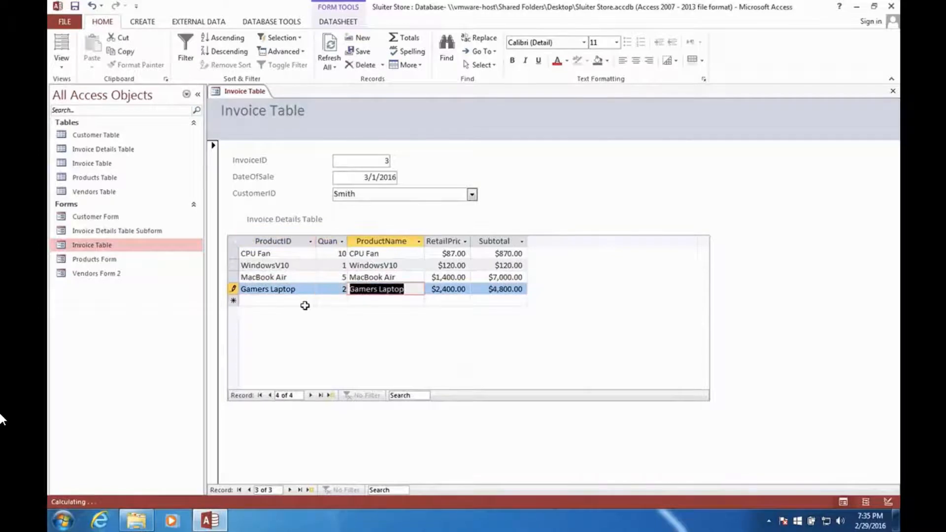
pyautogui.press('Tab')
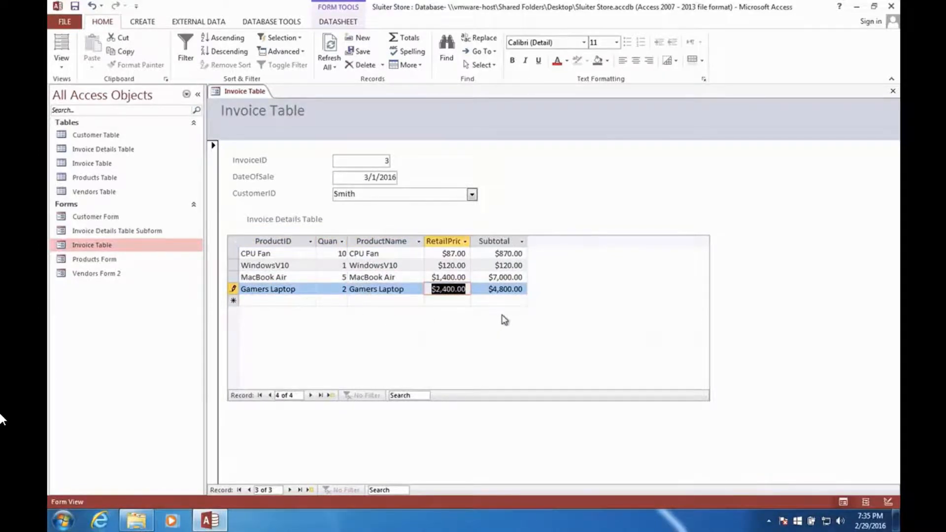
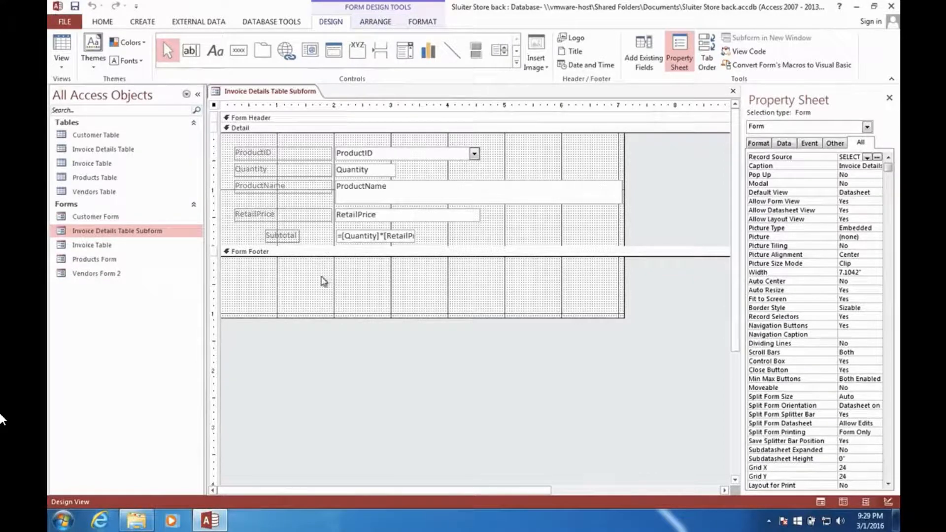
# In the Invoice Details Table Subform's design, enlarge the Detail section slightly and place a text box in the Form Footer below Subtotal.
pyautogui.click(337, 247)
pyautogui.moveTo(338, 257)
pyautogui.mouseDown()
pyautogui.moveTo(334, 283)
pyautogui.moveTo(349, 249)
pyautogui.mouseUp()
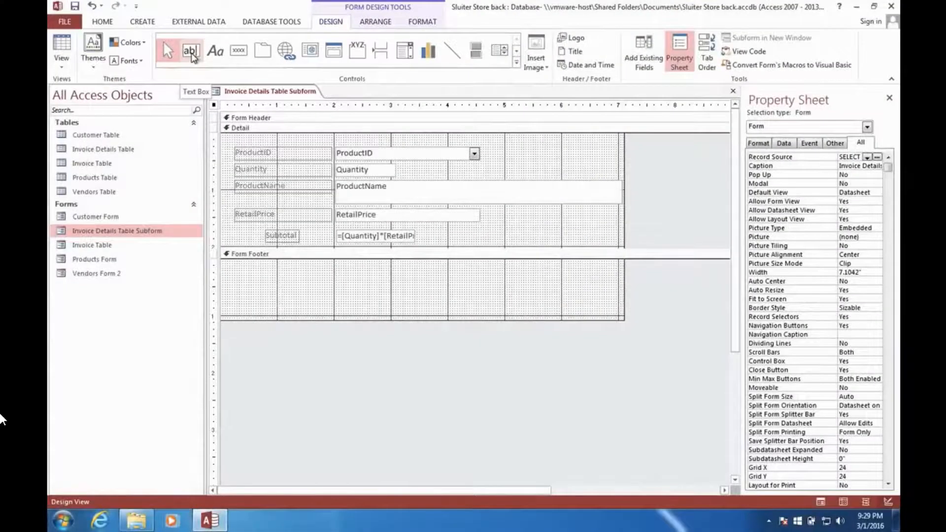
pyautogui.click(191, 54)
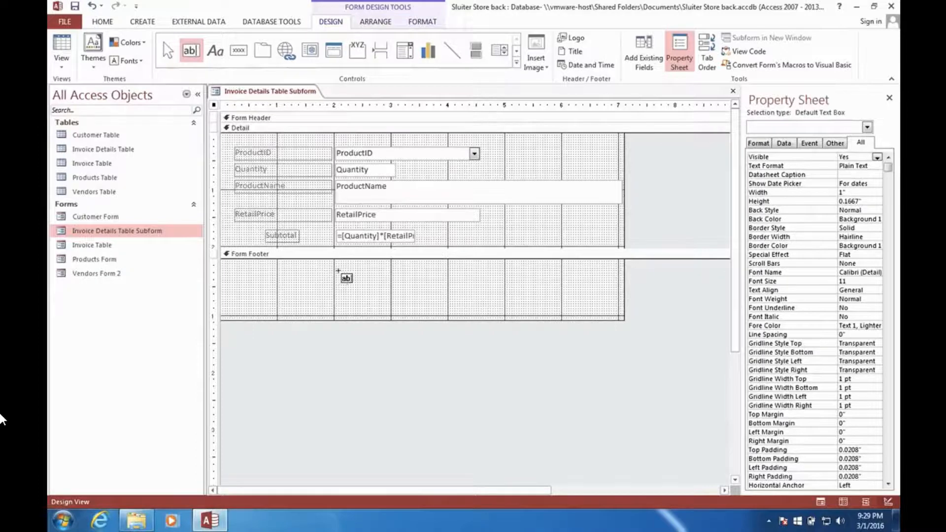
pyautogui.click(335, 271)
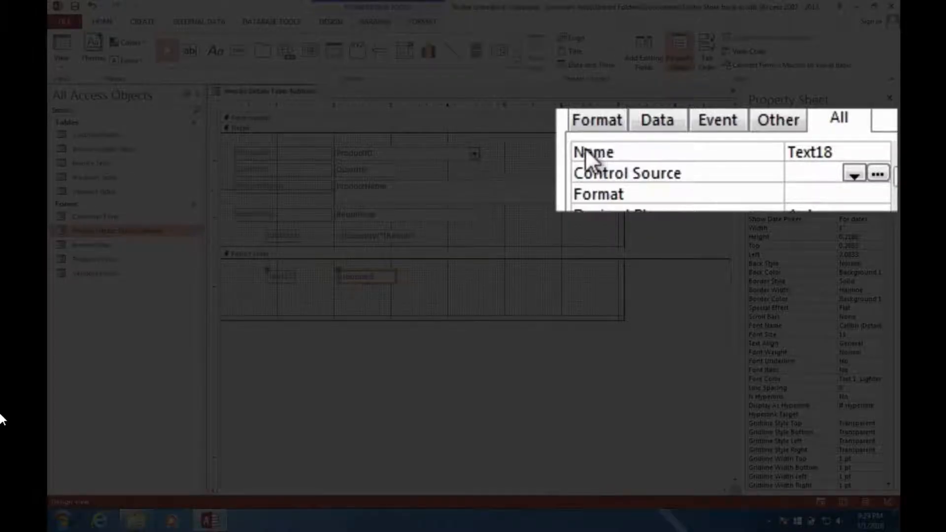
# Name the footer text box TotalPrice and change its label to Total Price.
pyautogui.doubleClick(815, 155)
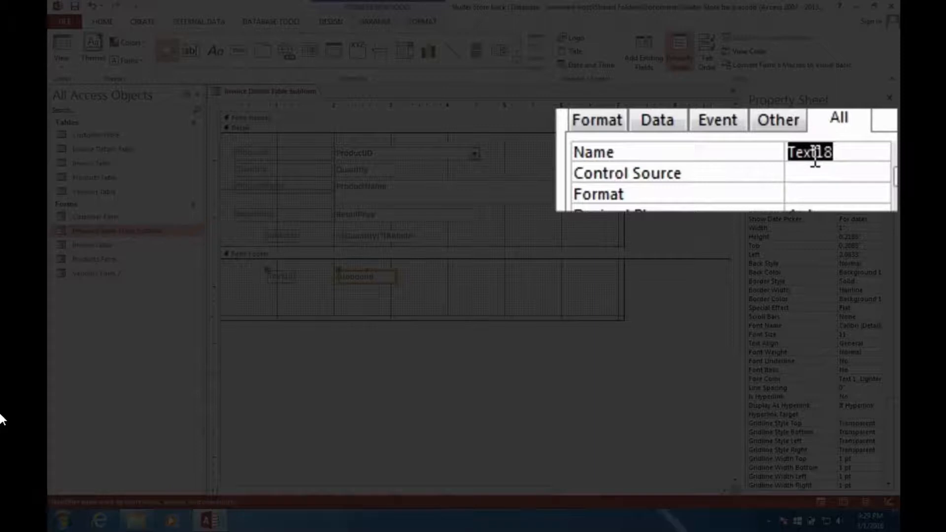
pyautogui.write('Total')
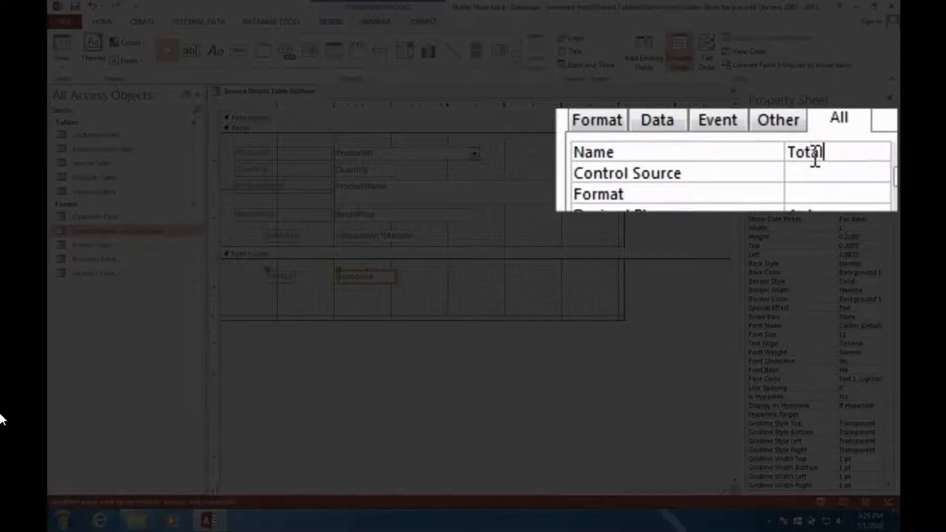
pyautogui.write('Price')
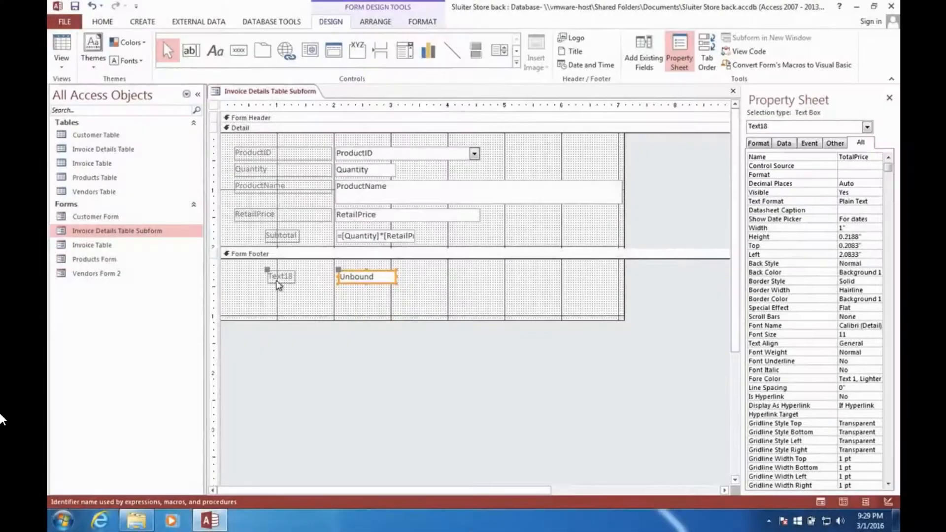
pyautogui.click(279, 277)
pyautogui.doubleClick(281, 277)
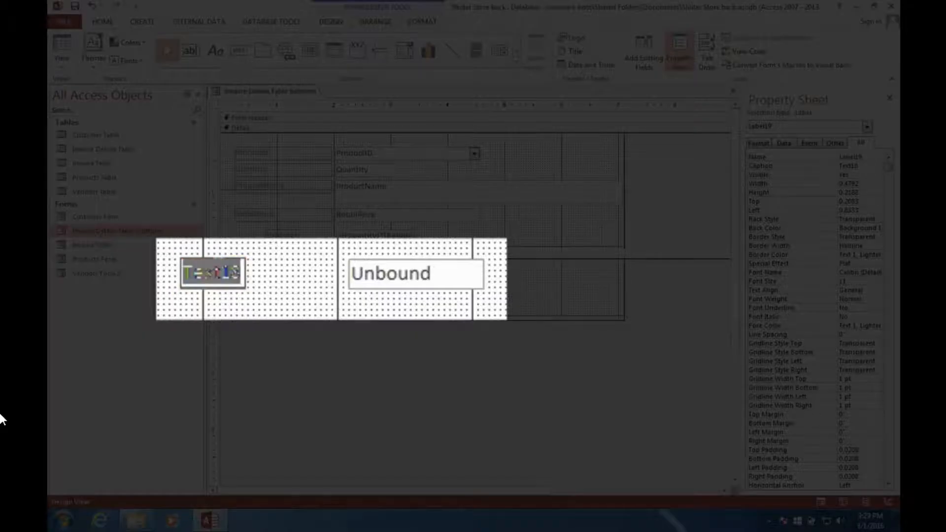
pyautogui.write('Total Price')
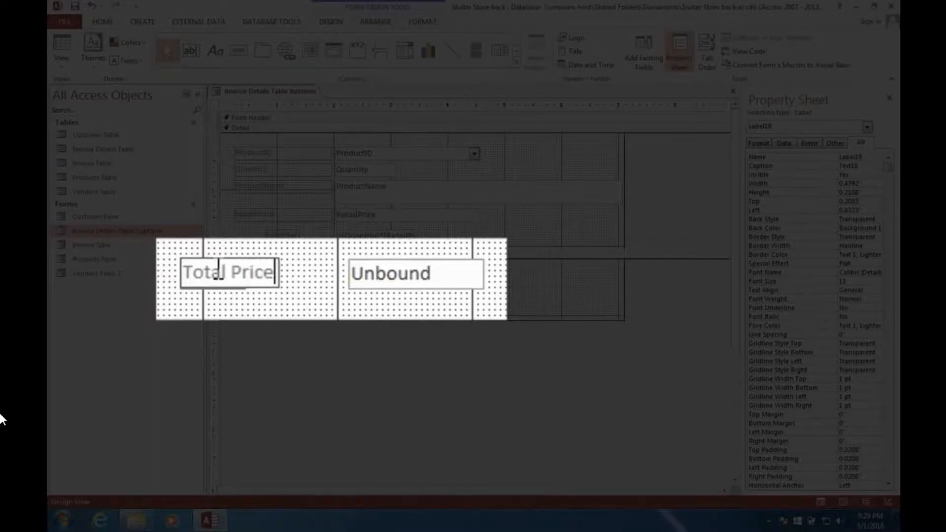
# Start a control source expression for the TotalPrice text box in the Form Footer with the Sum function.
pyautogui.click(349, 284)
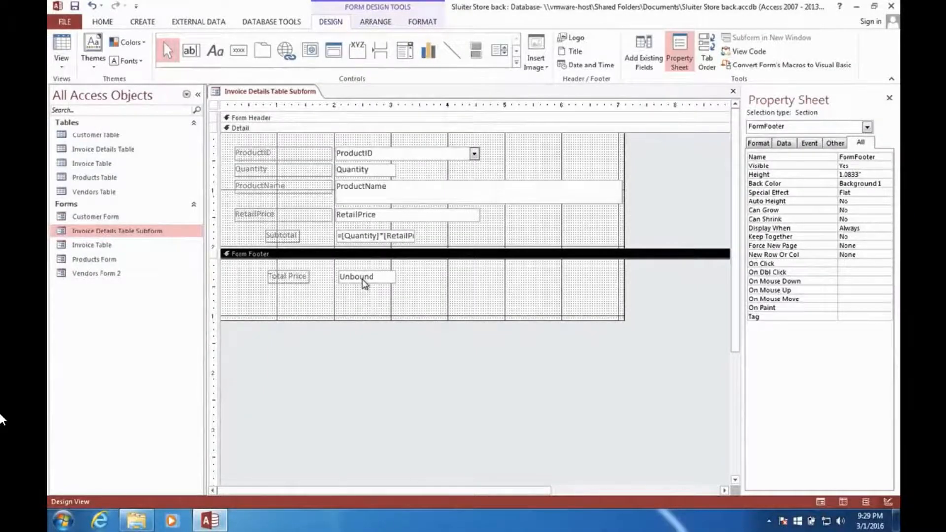
pyautogui.click(362, 281)
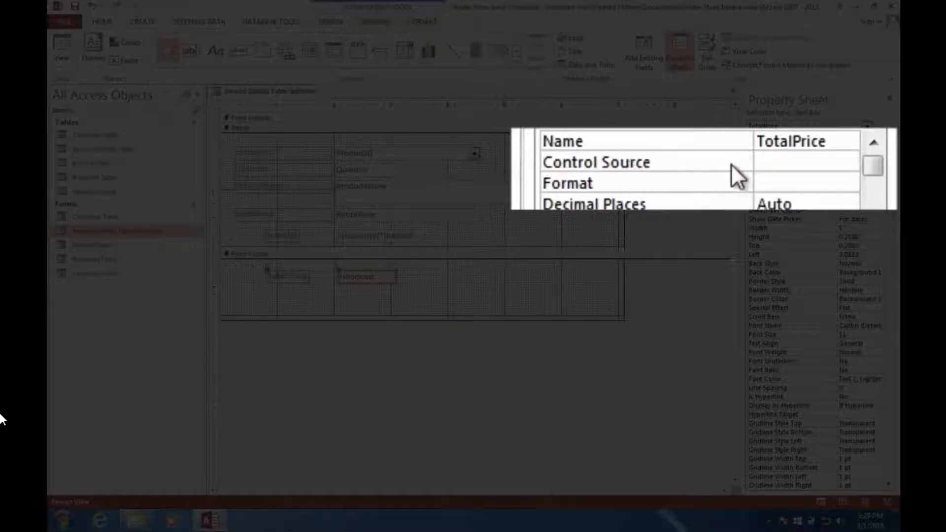
pyautogui.click(689, 163)
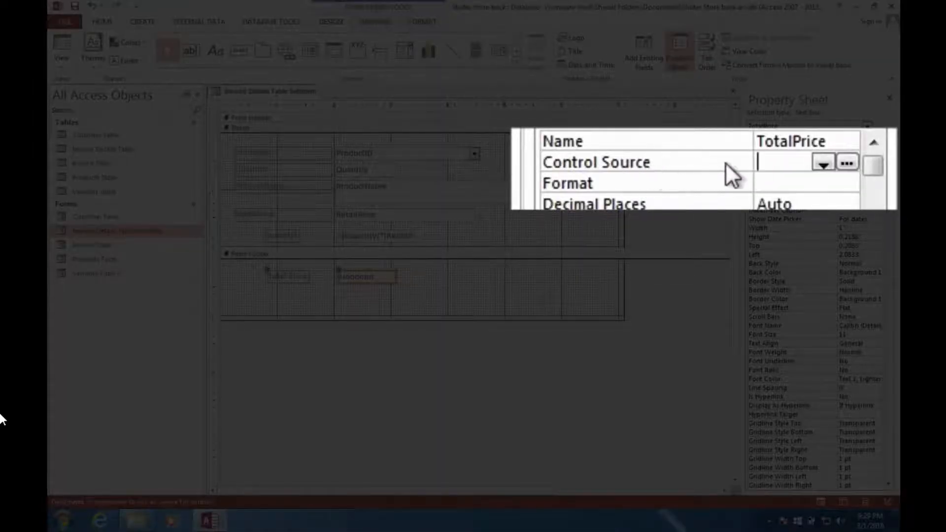
pyautogui.click(827, 162)
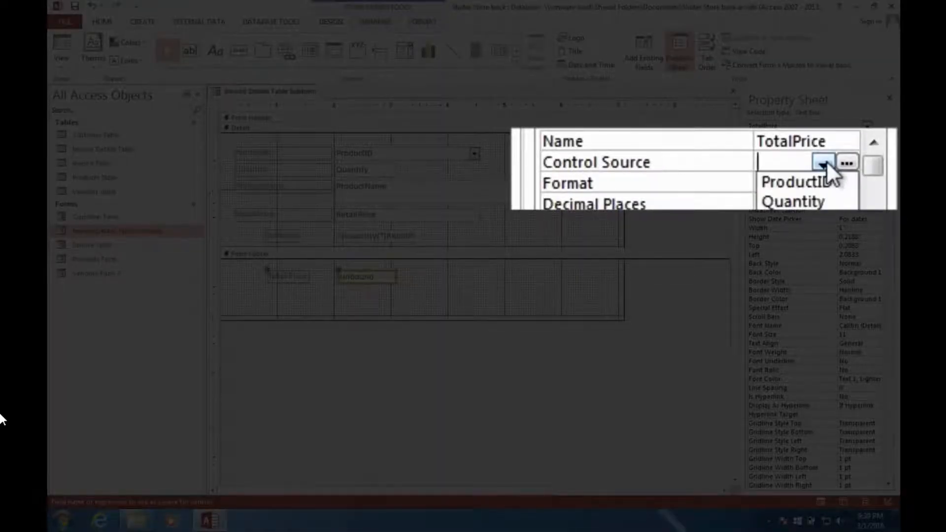
pyautogui.click(824, 163)
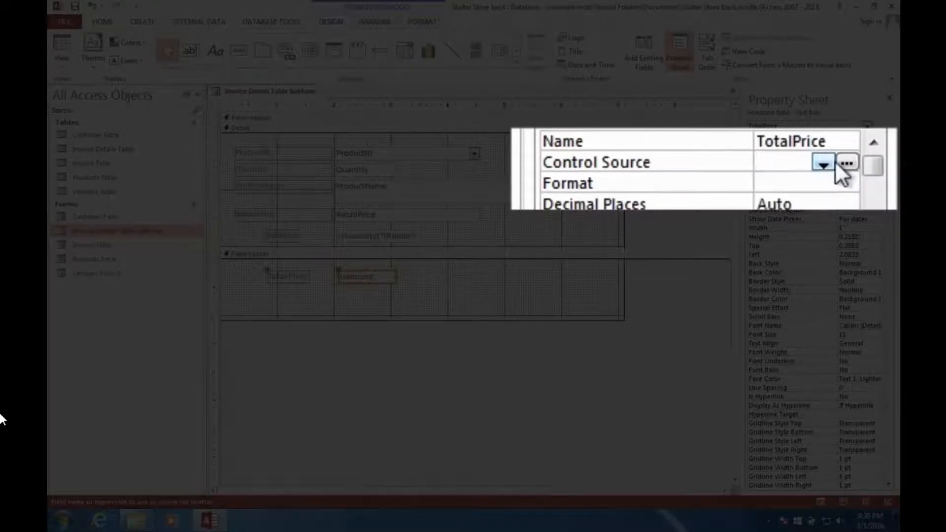
pyautogui.click(848, 163)
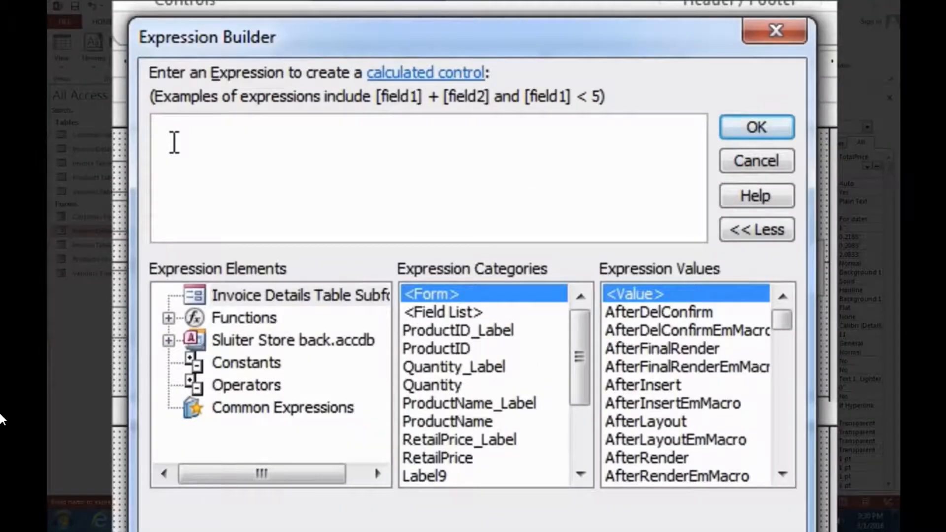
pyautogui.write('=sum')
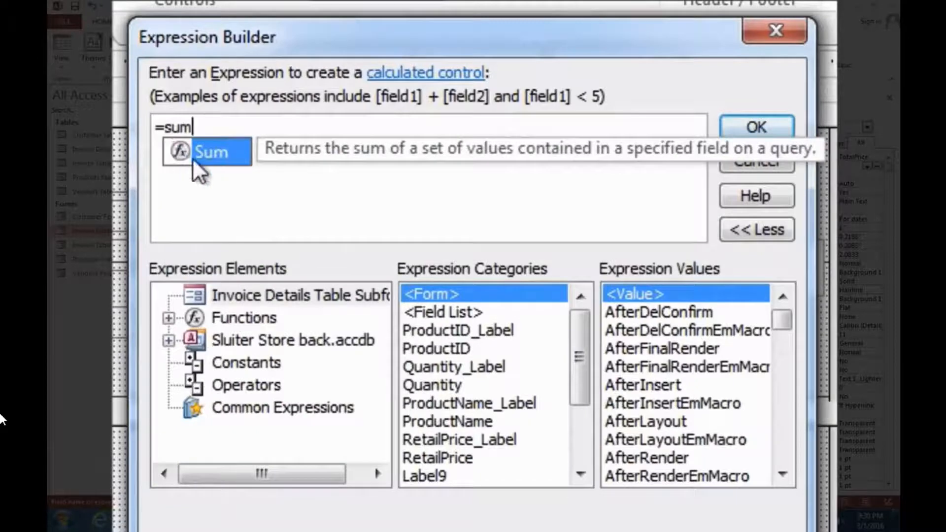
pyautogui.doubleClick(206, 151)
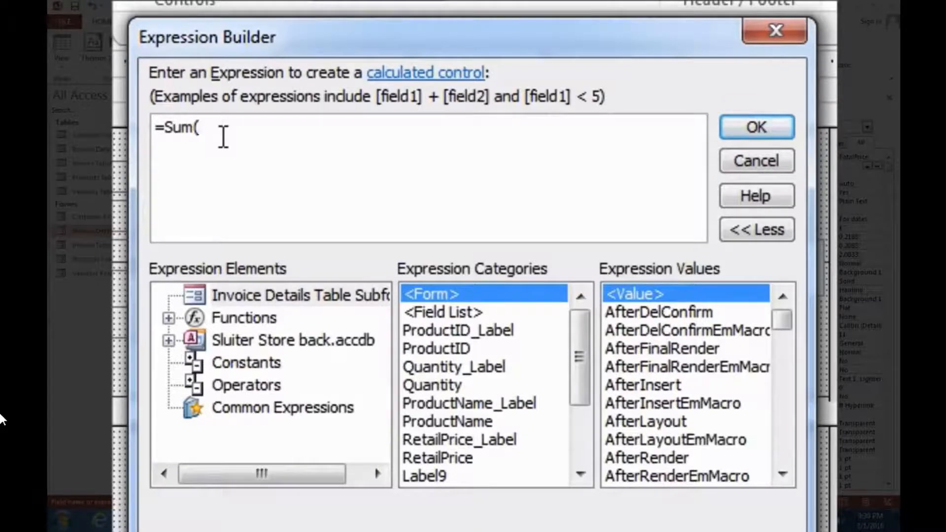
# Complete the TotalPrice control source as =Sum([Quantity]*[RetailPrice]) and accept the expression.
pyautogui.write('[')
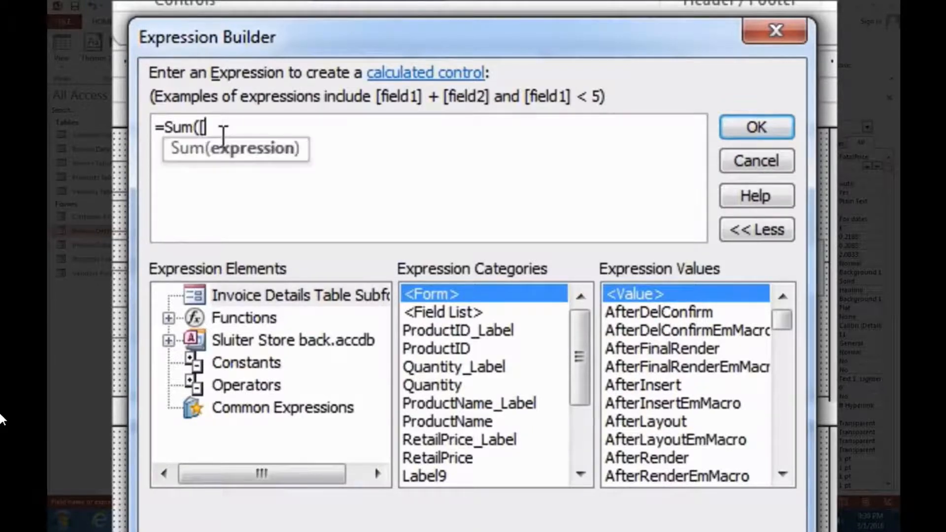
pyautogui.write('qu')
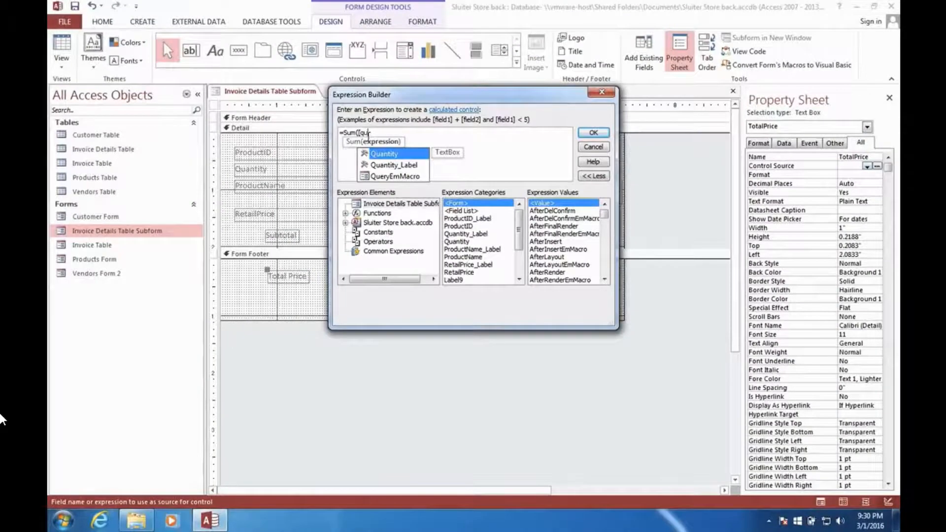
pyautogui.doubleClick(391, 154)
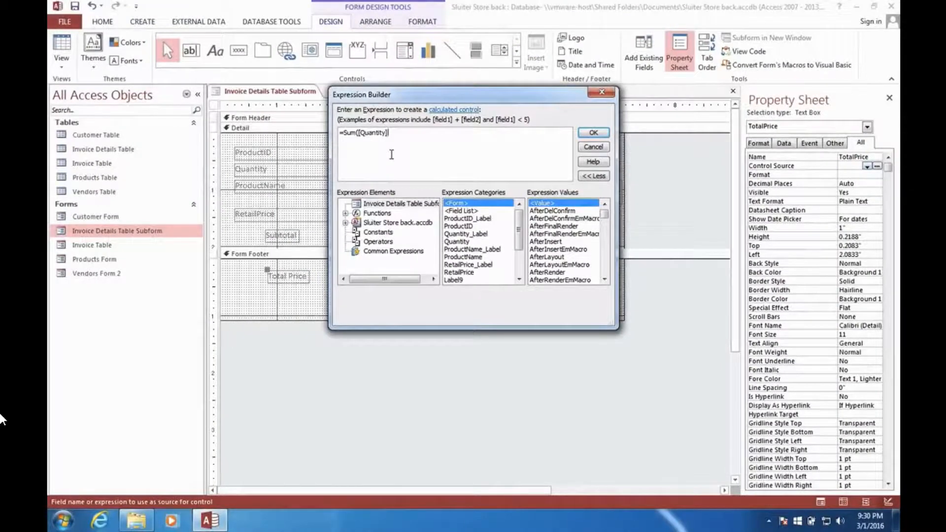
pyautogui.write('*')
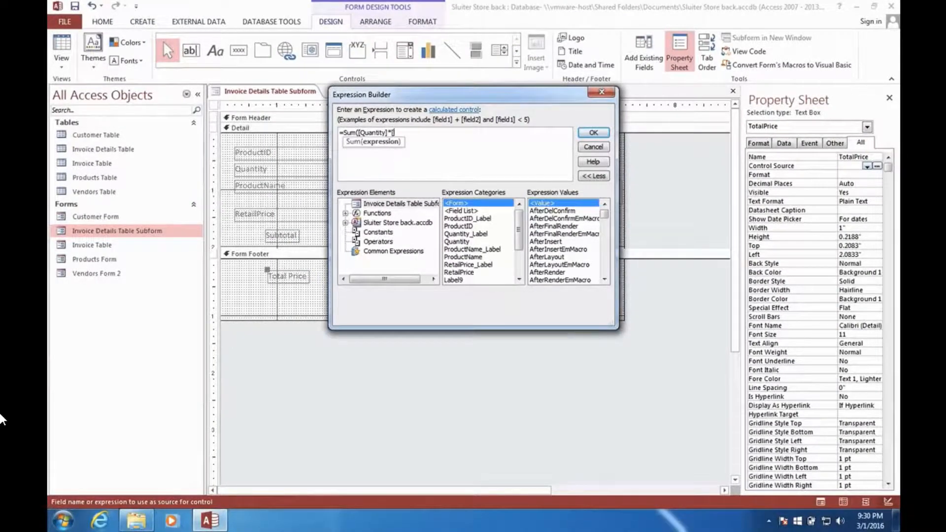
pyautogui.write('[re')
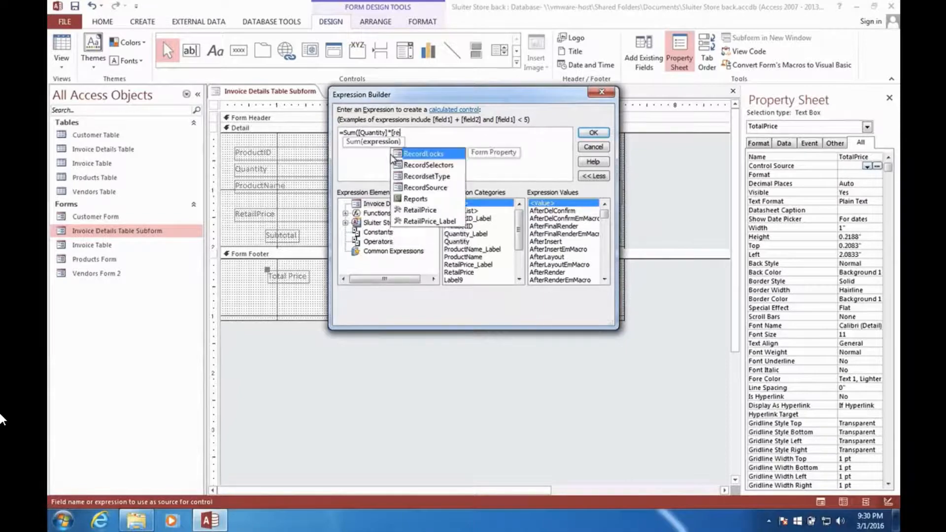
pyautogui.write('t')
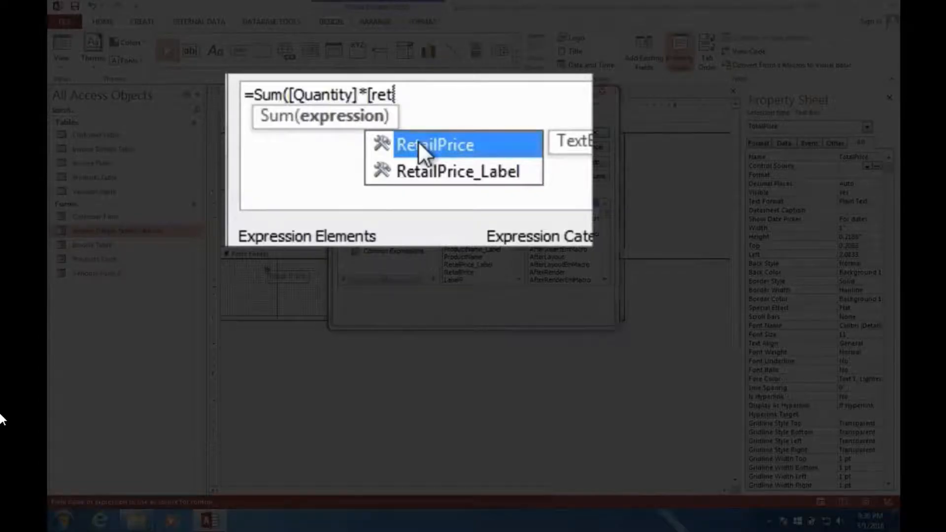
pyautogui.doubleClick(414, 154)
pyautogui.write(')')
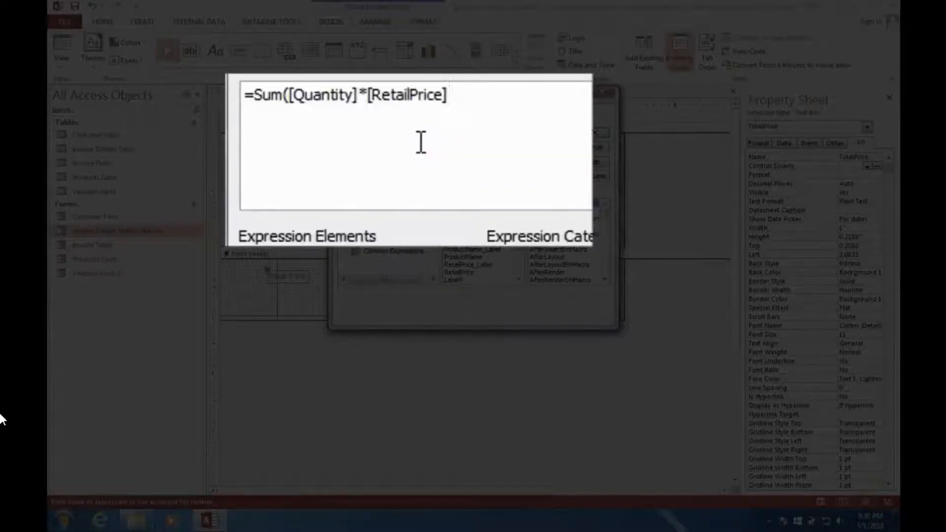
pyautogui.write(')')
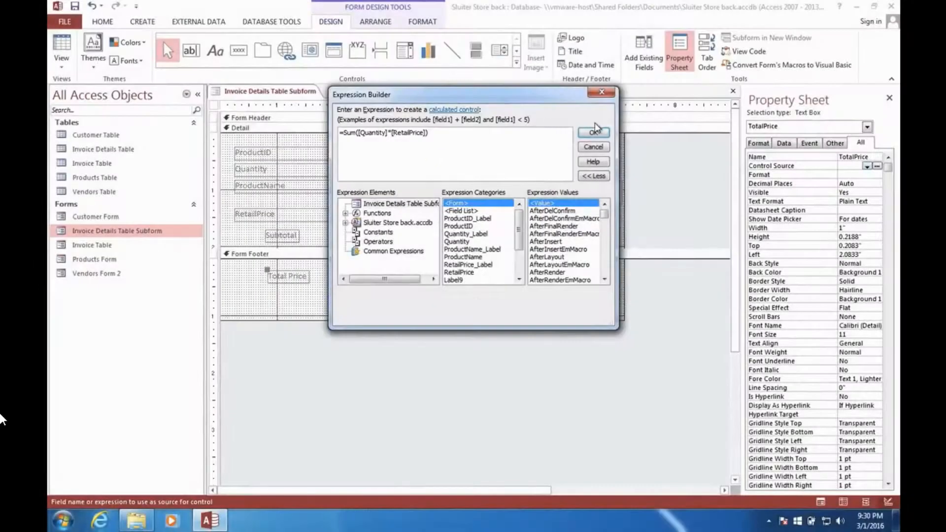
pyautogui.click(594, 132)
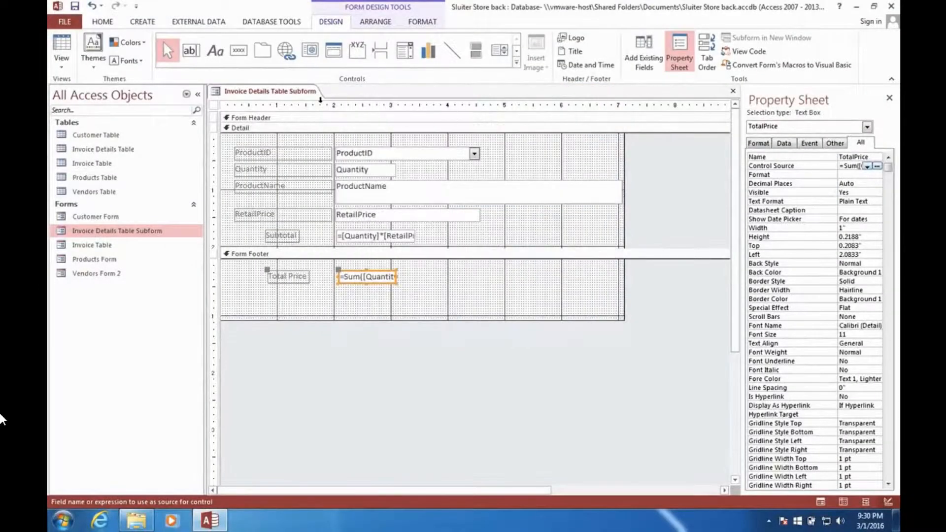
# Save the Invoice Details Table Subform and switch it to Form View to check the Total Price value.
pyautogui.rightClick(262, 92)
pyautogui.click(274, 101)
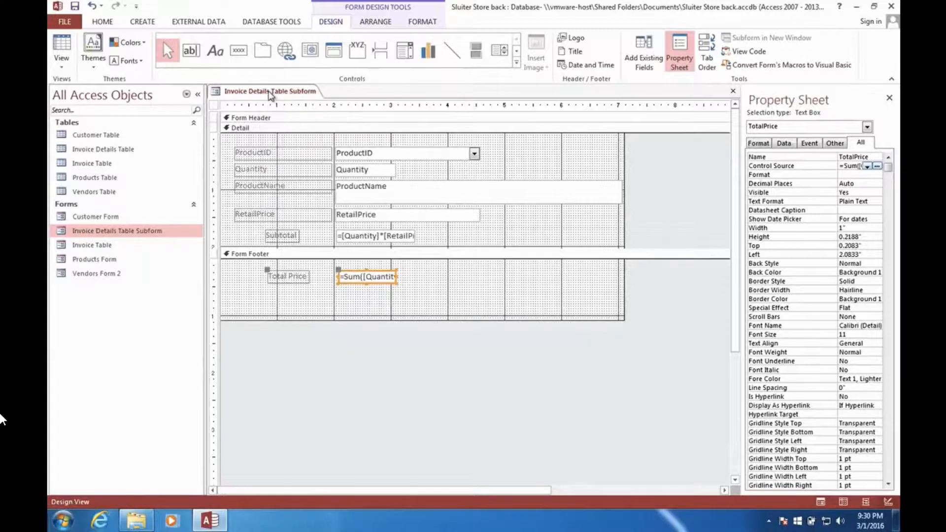
pyautogui.rightClick(271, 92)
pyautogui.click(290, 146)
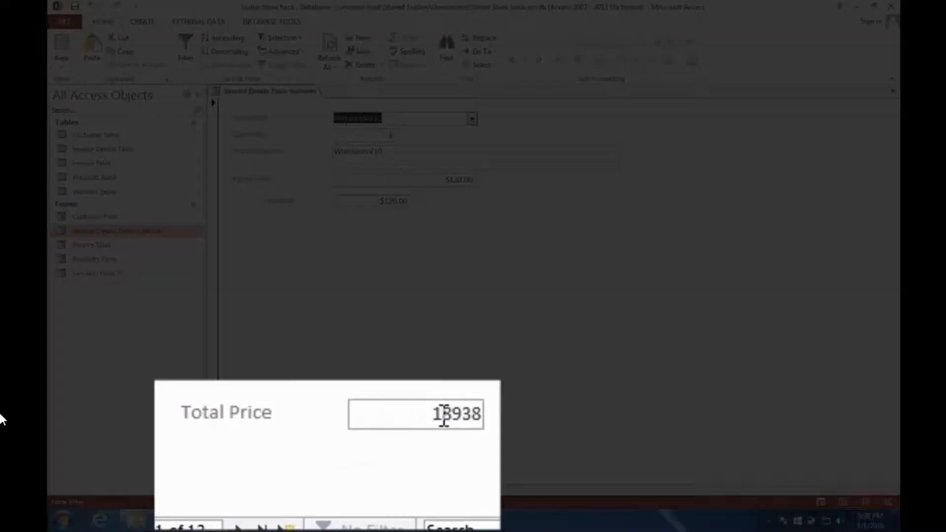
pyautogui.doubleClick(377, 441)
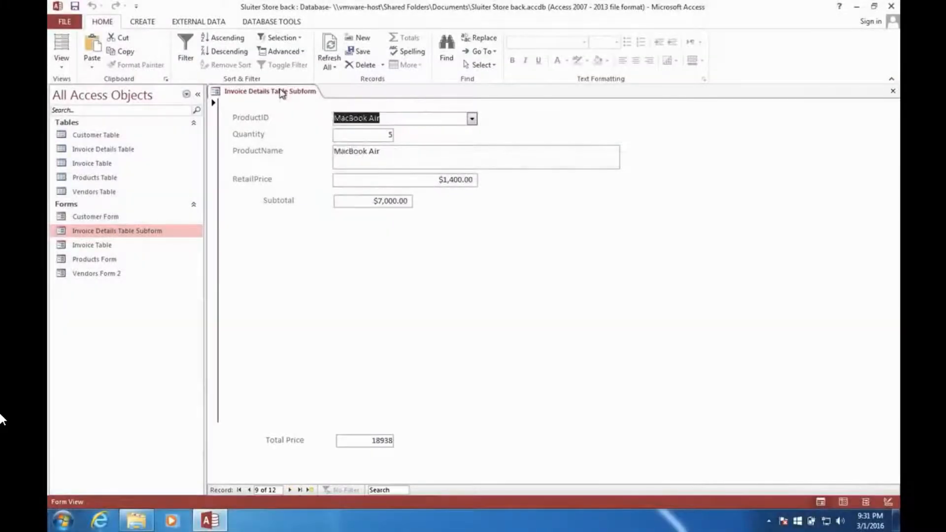
# Check the subform's line items and subtotals in Datasheet View, and return to Form View.
pyautogui.rightClick(282, 93)
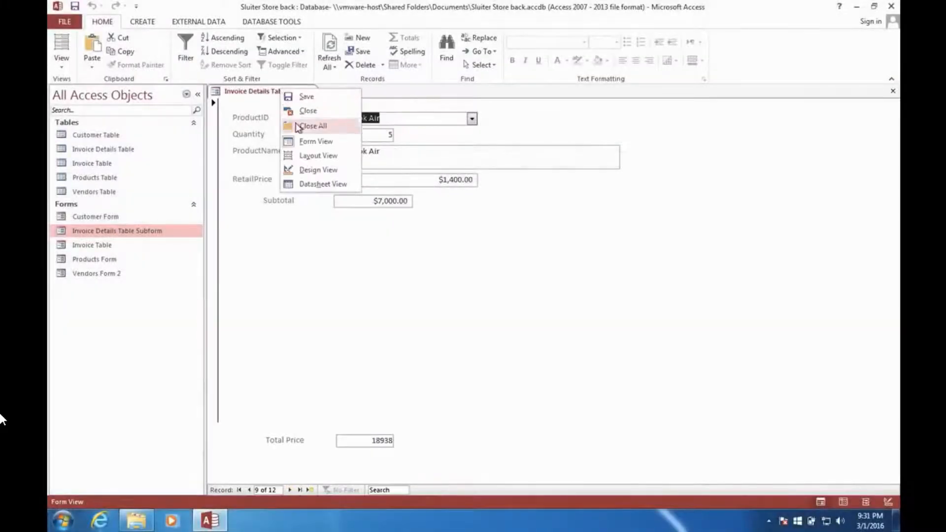
pyautogui.click(308, 184)
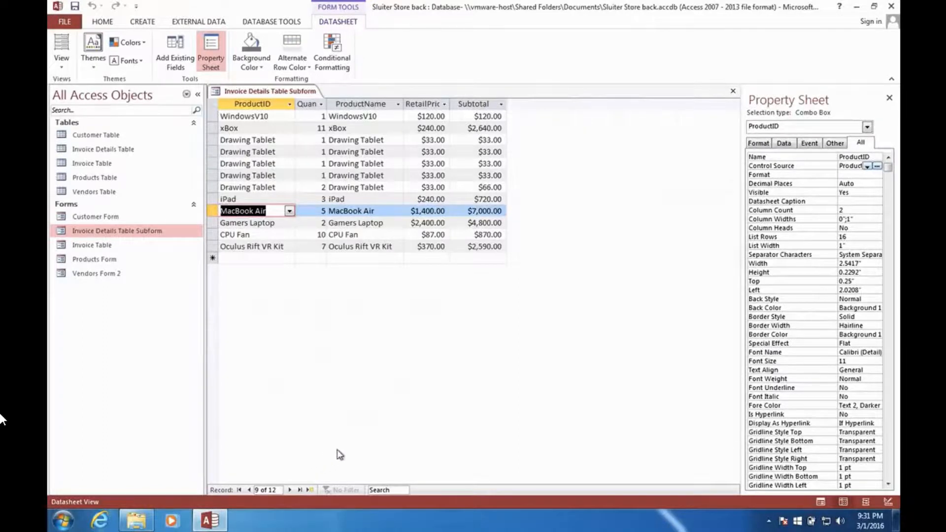
pyautogui.rightClick(261, 95)
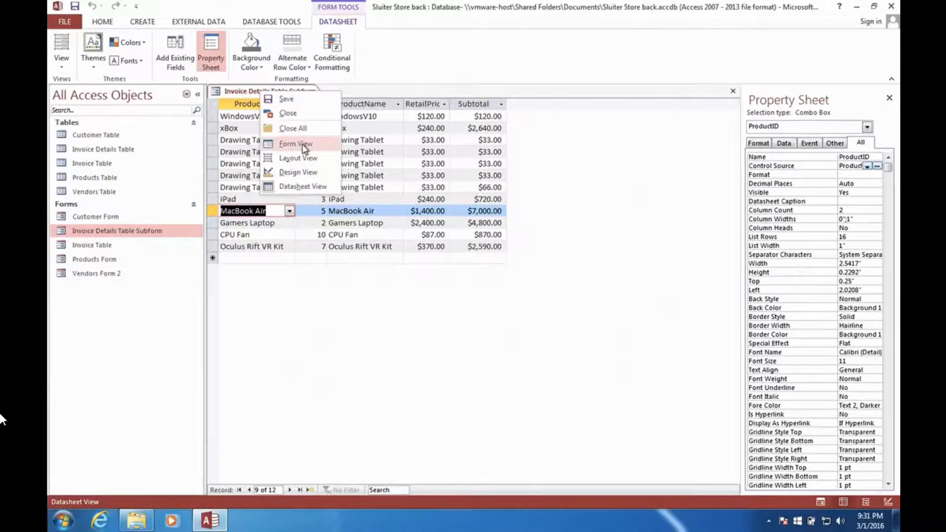
pyautogui.click(303, 143)
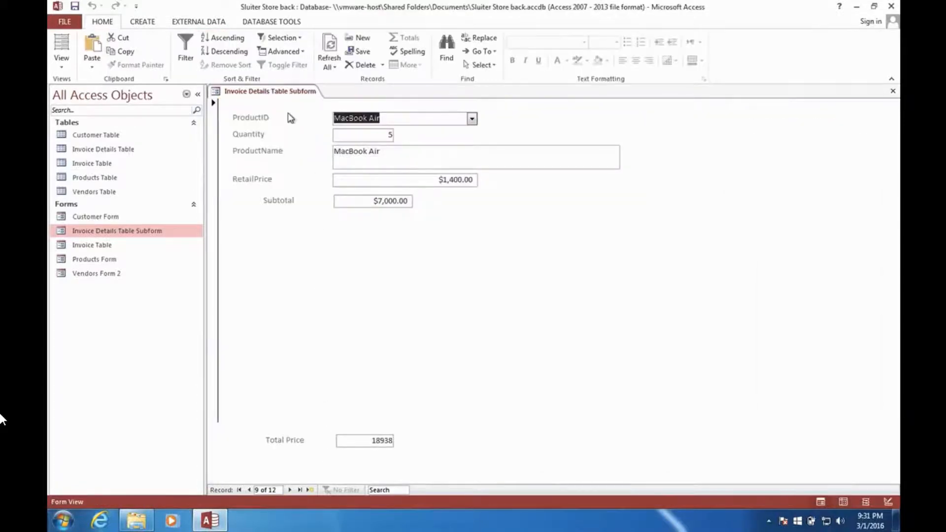
# Switch the subform to Design View and review the TotalPrice text box's name and control source.
pyautogui.rightClick(289, 92)
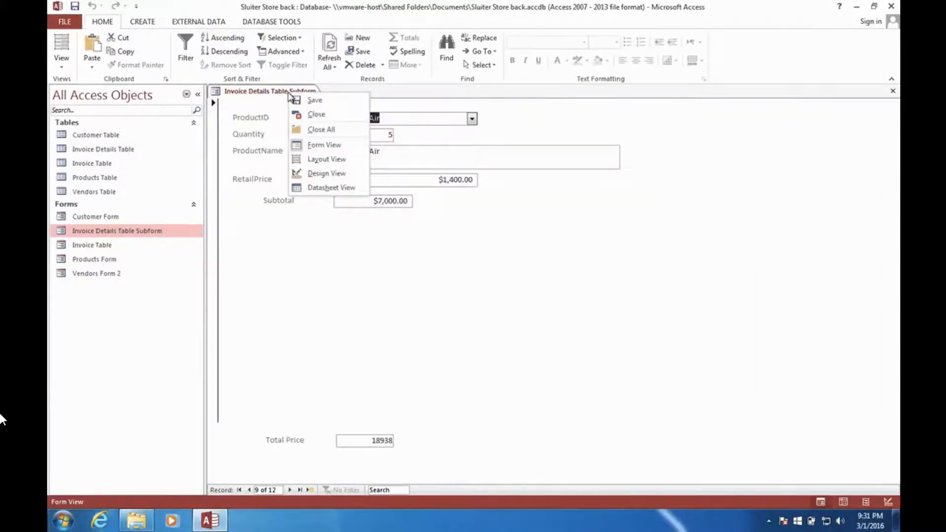
pyautogui.click(315, 178)
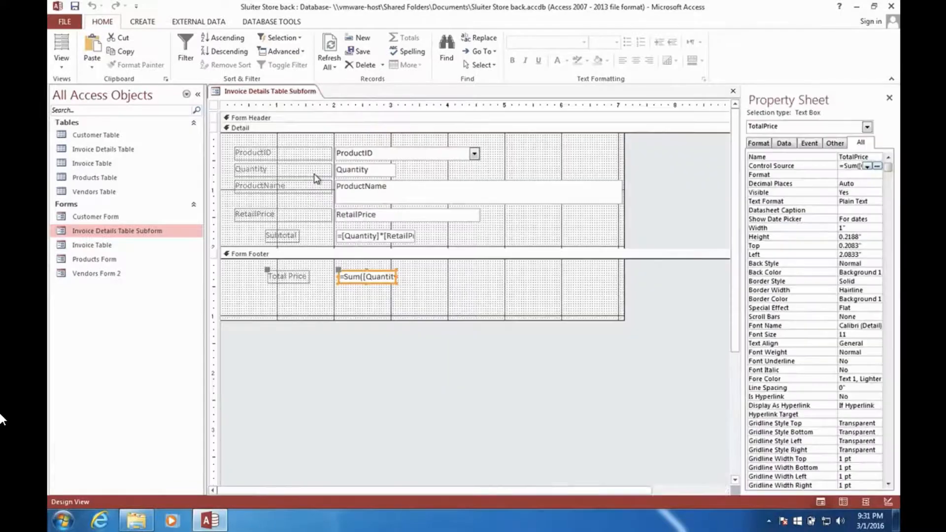
pyautogui.click(350, 282)
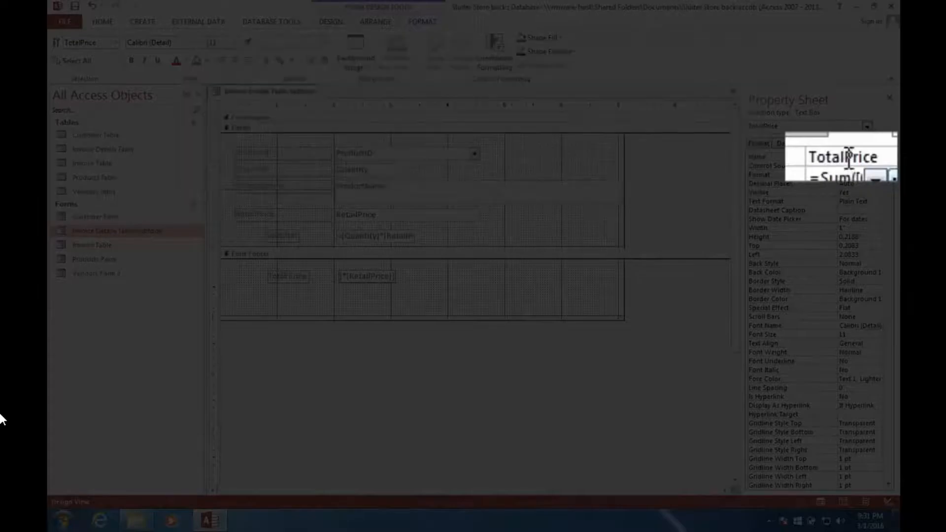
pyautogui.click(851, 157)
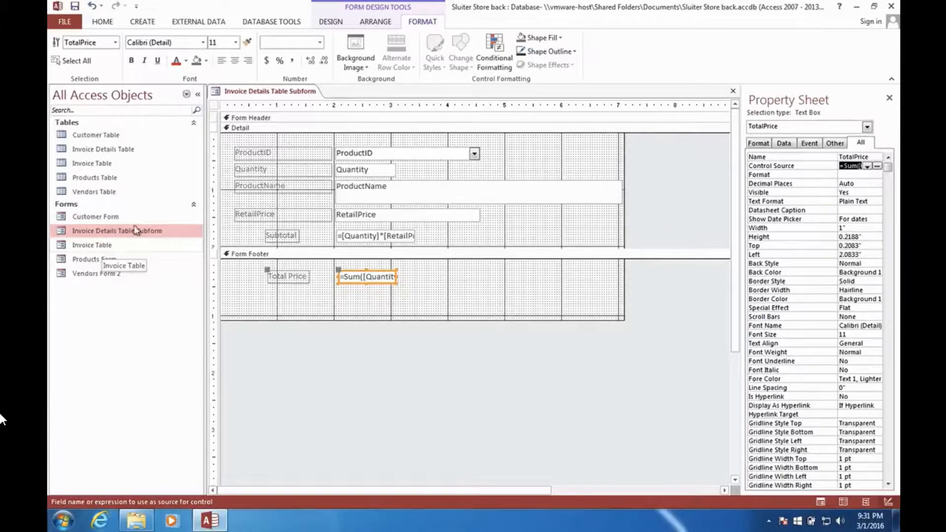
# Close the Invoice Details Table Subform, saving its design changes.
pyautogui.rightClick(248, 93)
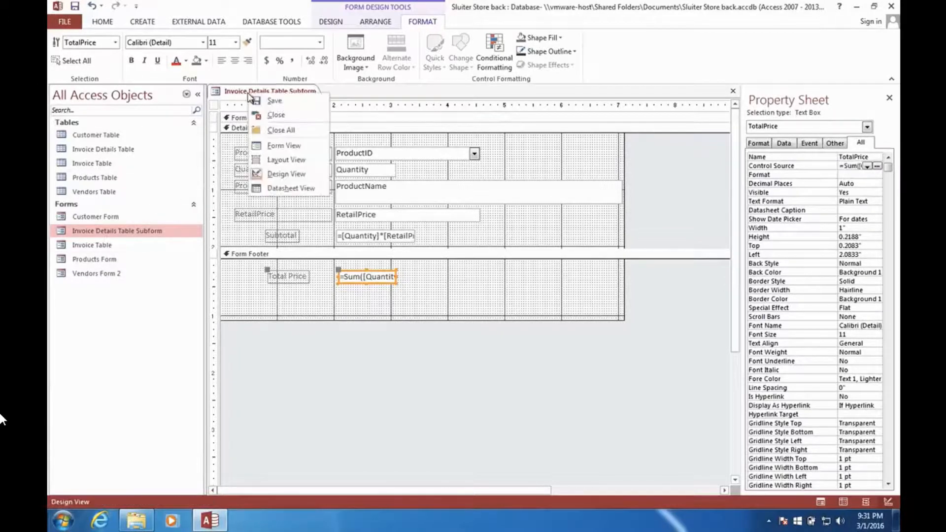
pyautogui.click(272, 115)
pyautogui.click(422, 294)
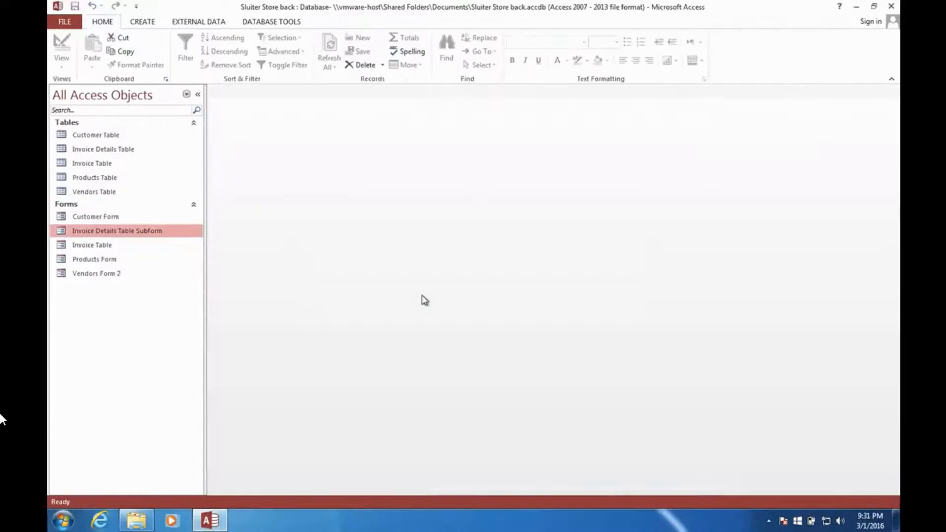
# Open the Invoice Table form in Design View and slightly shorten its Detail section above the main Form Footer.
pyautogui.click(100, 252)
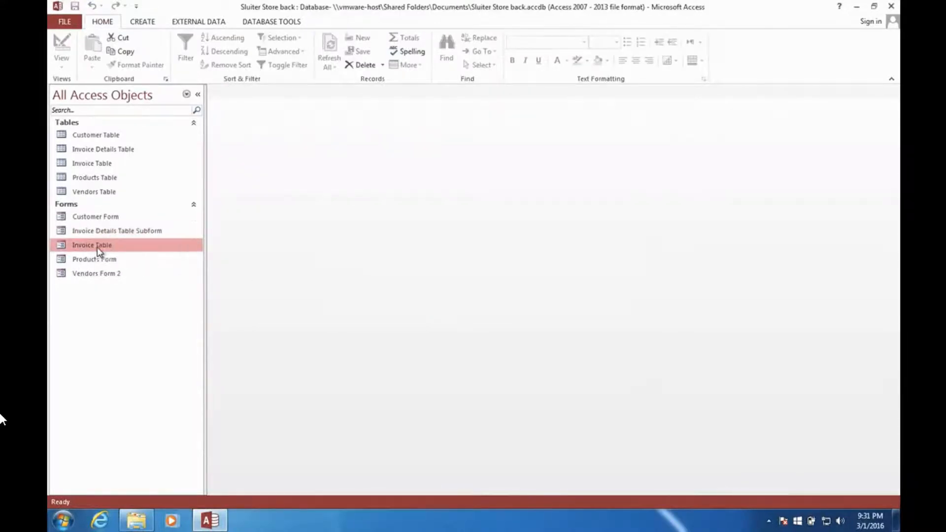
pyautogui.rightClick(94, 248)
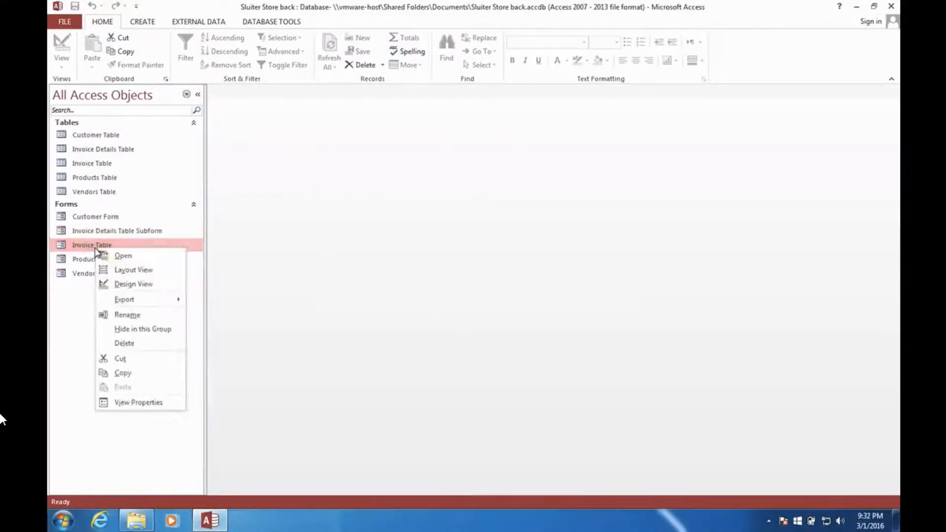
pyautogui.click(132, 286)
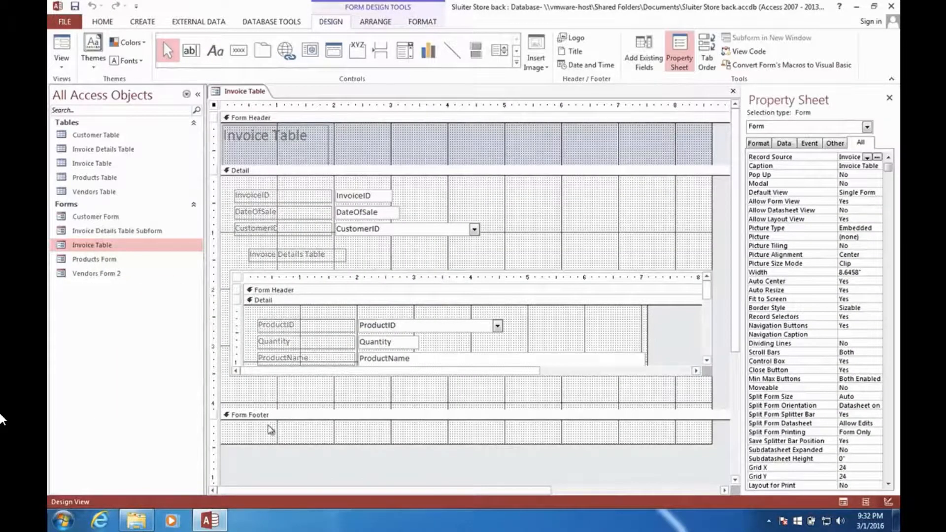
pyautogui.moveTo(297, 410); pyautogui.dragTo(298, 394)
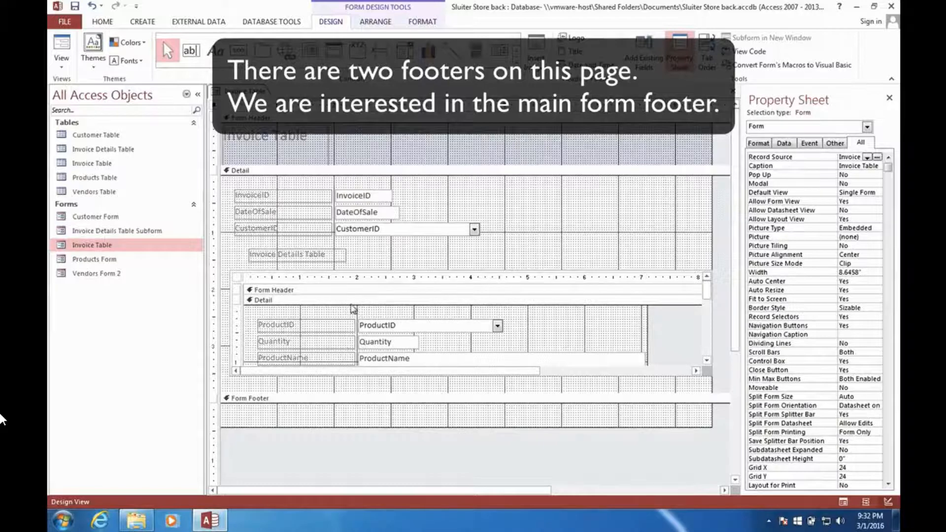
pyautogui.moveTo(705, 293); pyautogui.dragTo(708, 344)
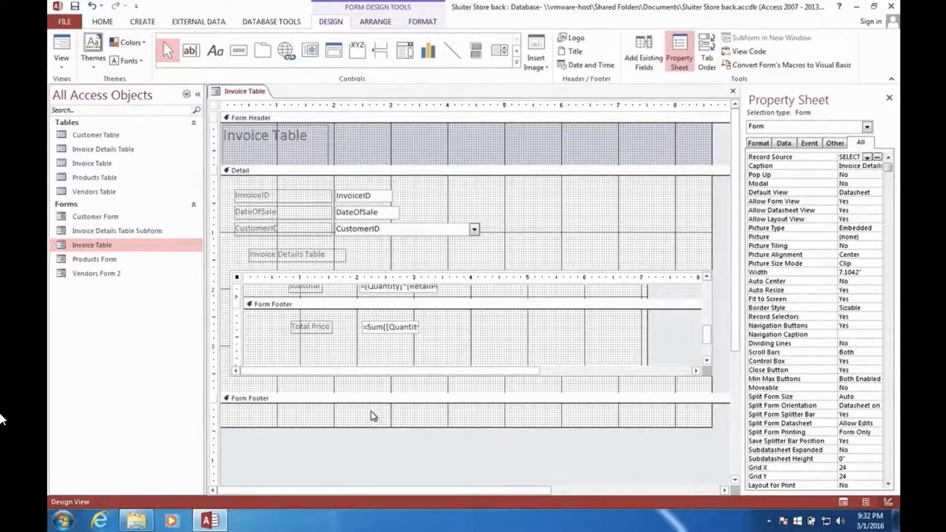
# Add a text box to the main form's Form Footer and caption its label "Order Total".
pyautogui.click(373, 416)
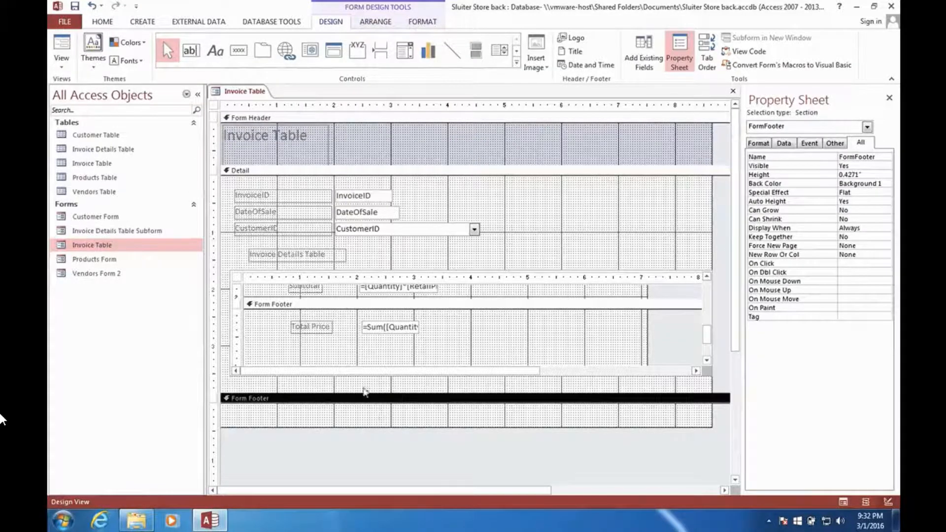
pyautogui.click(191, 51)
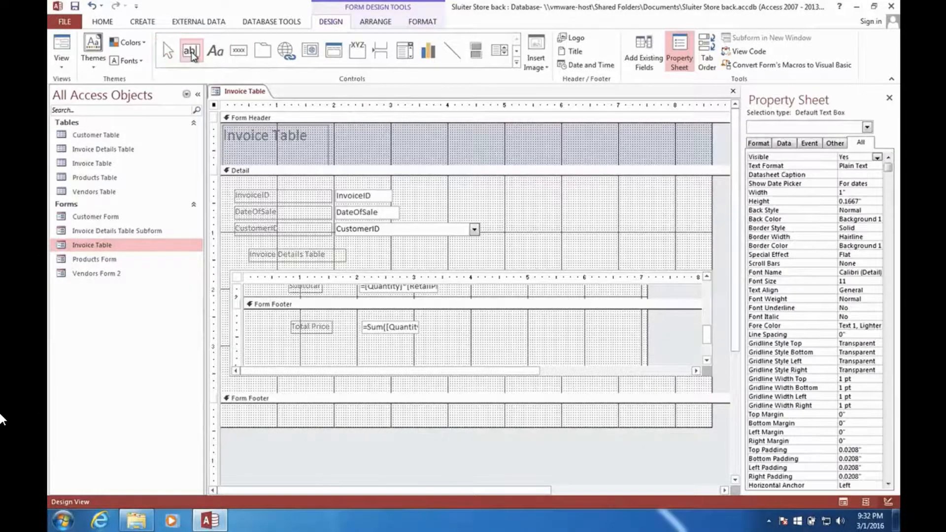
pyautogui.click(365, 407)
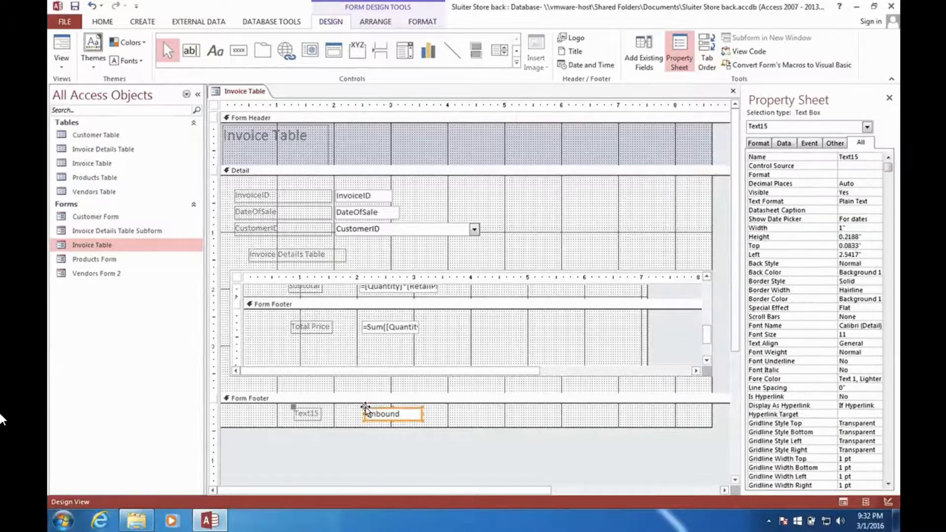
pyautogui.click(310, 414)
pyautogui.doubleClick(310, 413)
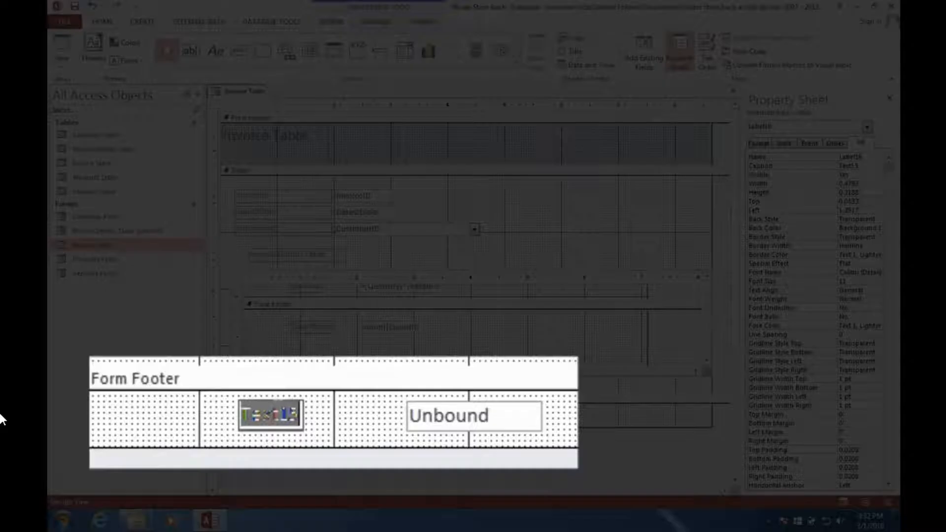
pyautogui.write('Order Total')
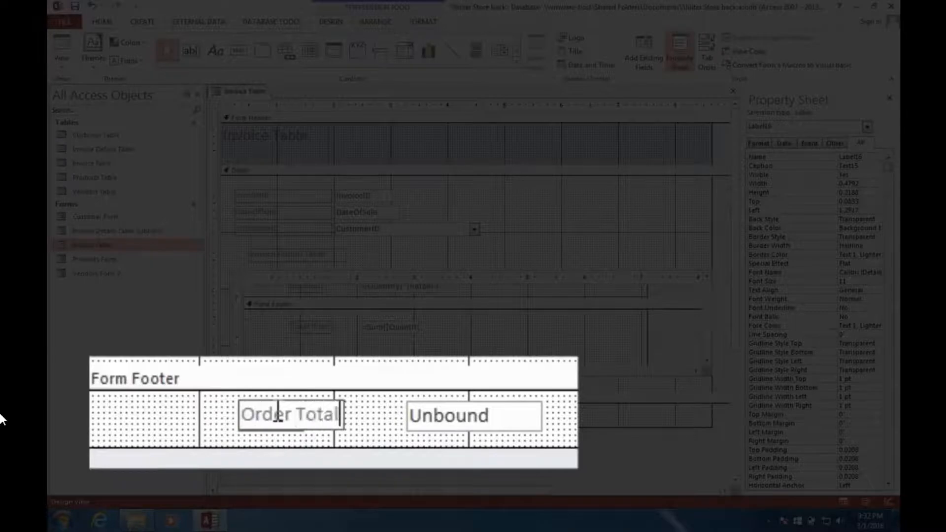
pyautogui.press('Return')
# Name the new unbound text box in the main Form Footer OrderTotal.
pyautogui.click(394, 414)
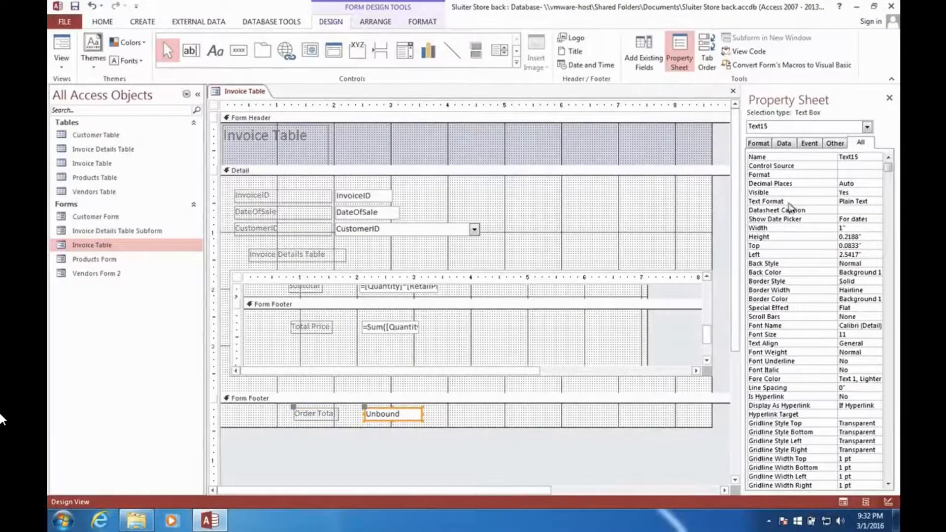
pyautogui.doubleClick(848, 157)
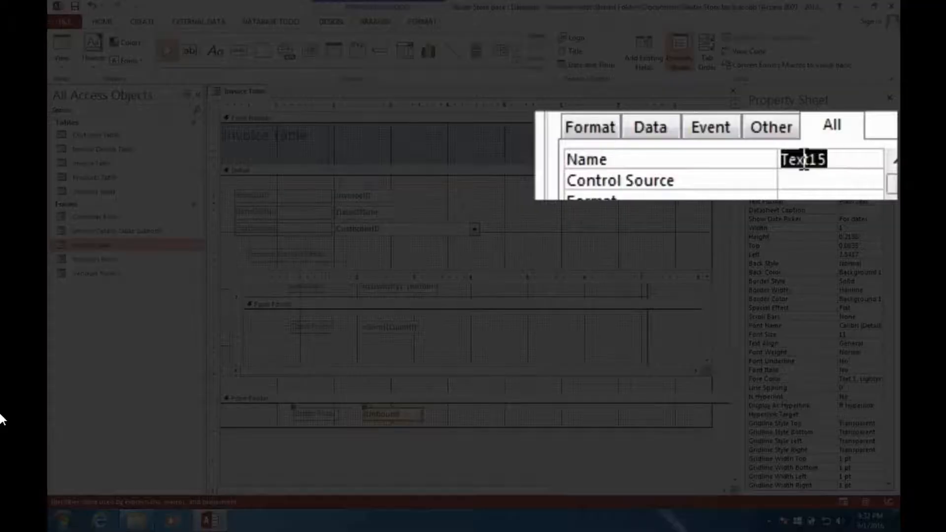
pyautogui.write('derTotal')
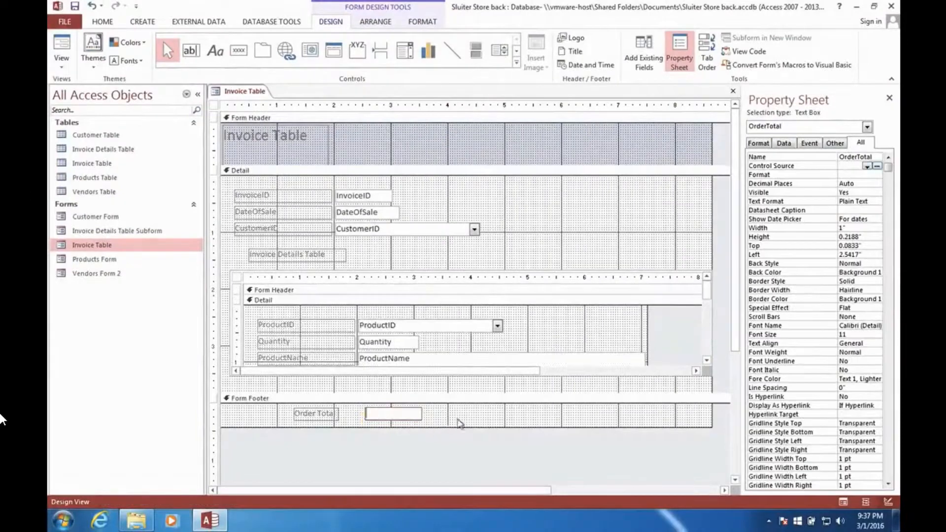
pyautogui.click(458, 421)
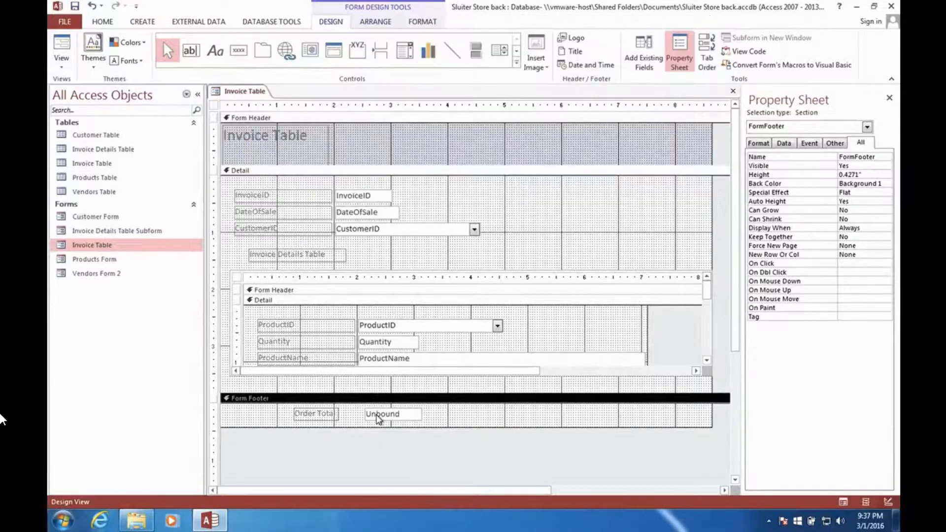
# Set the OrderTotal text box's control source to =[Invoice Details Table Subform].[Form]![TotalPrice] with the Expression Builder, and save the form.
pyautogui.click(378, 419)
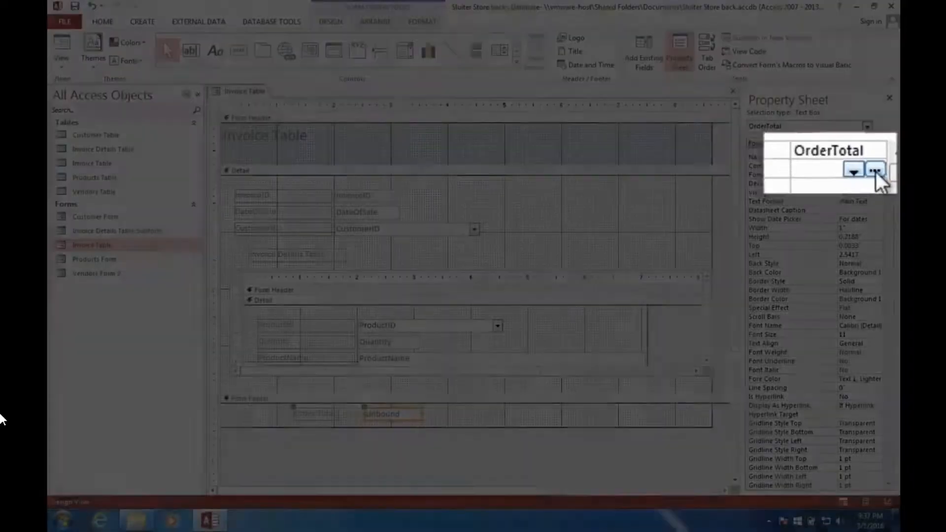
pyautogui.click(877, 167)
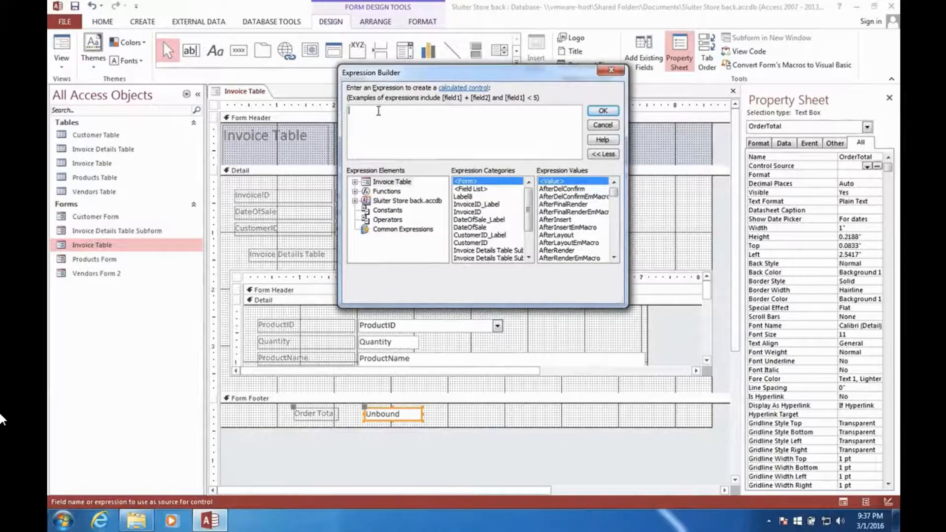
pyautogui.write('=')
pyautogui.write('invoic')
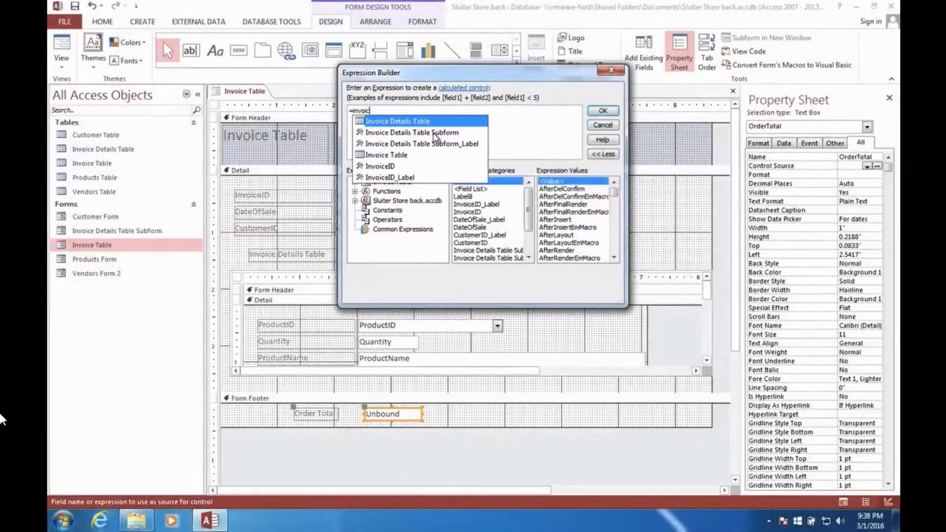
pyautogui.doubleClick(434, 132)
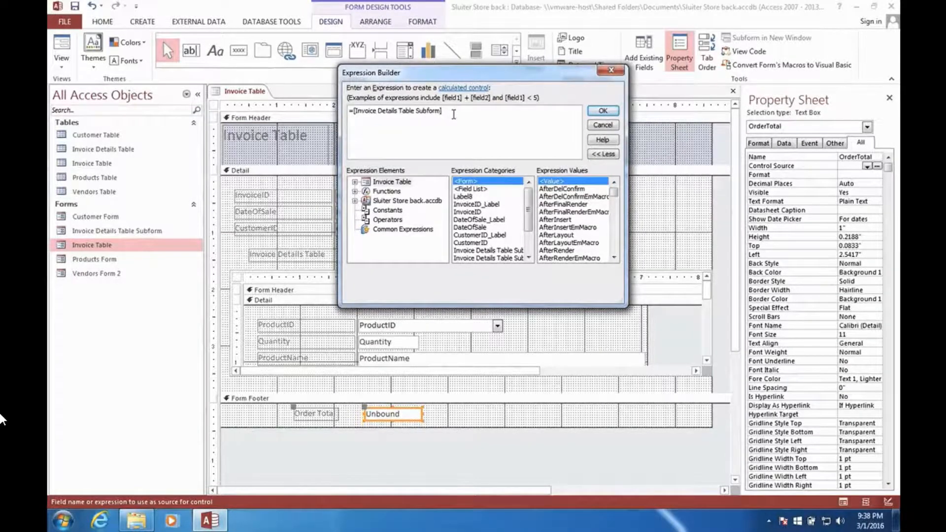
pyautogui.write('.')
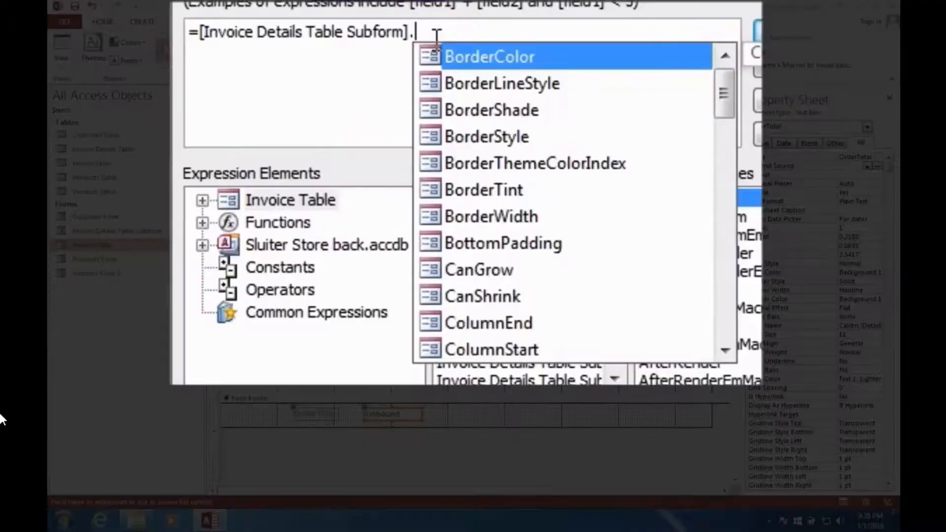
pyautogui.write('form')
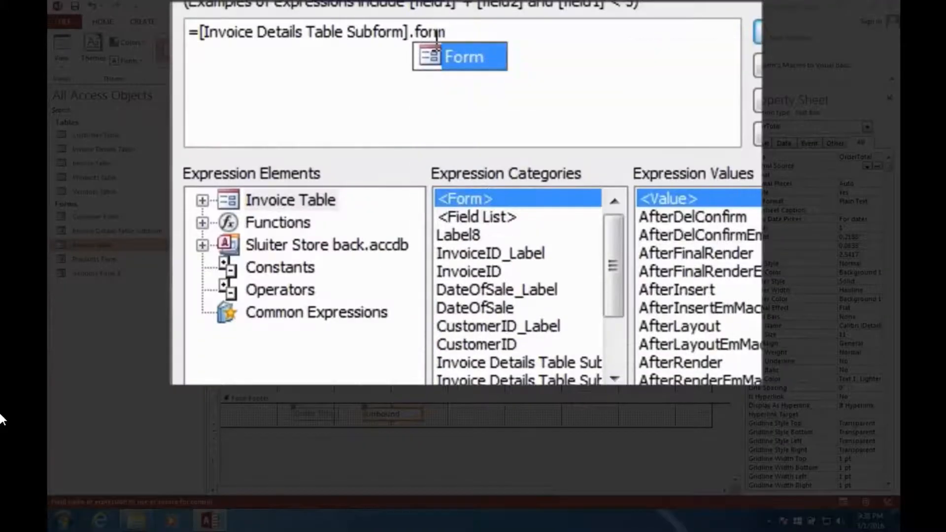
pyautogui.press('Tab')
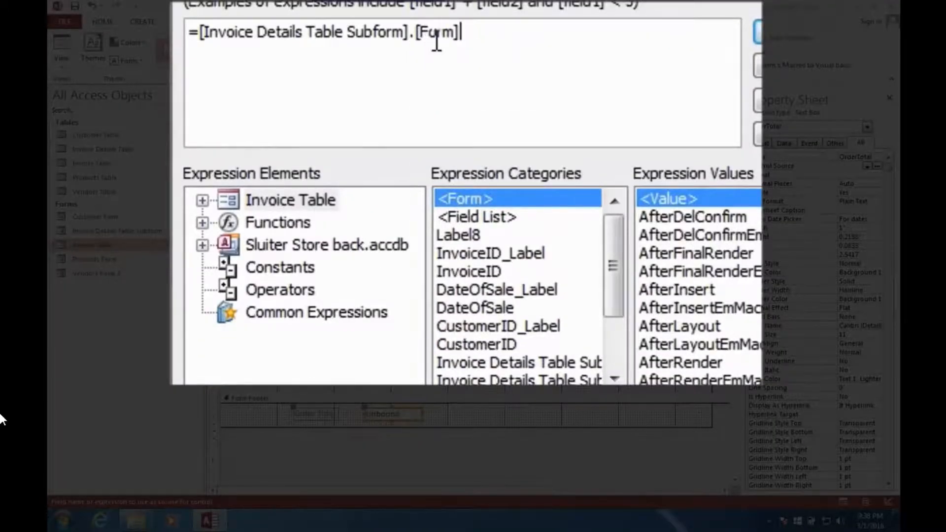
pyautogui.write('!')
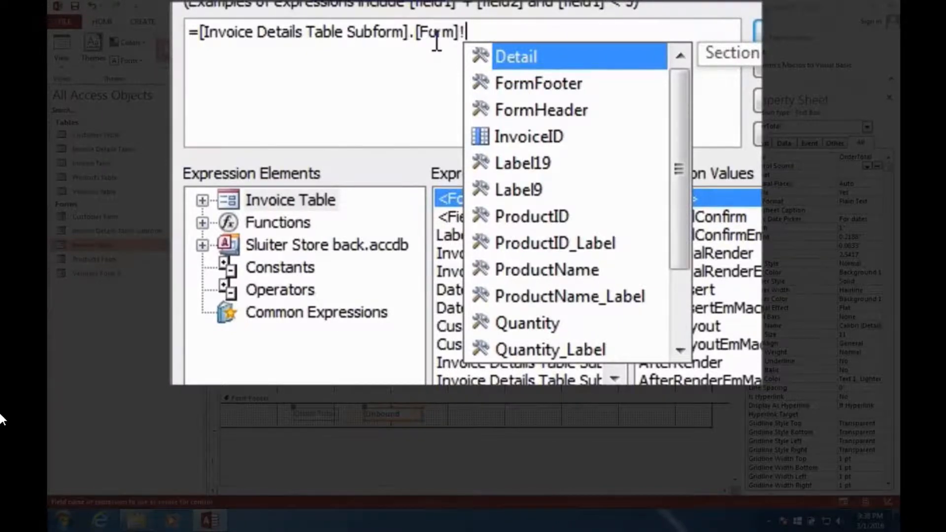
pyautogui.write('tot')
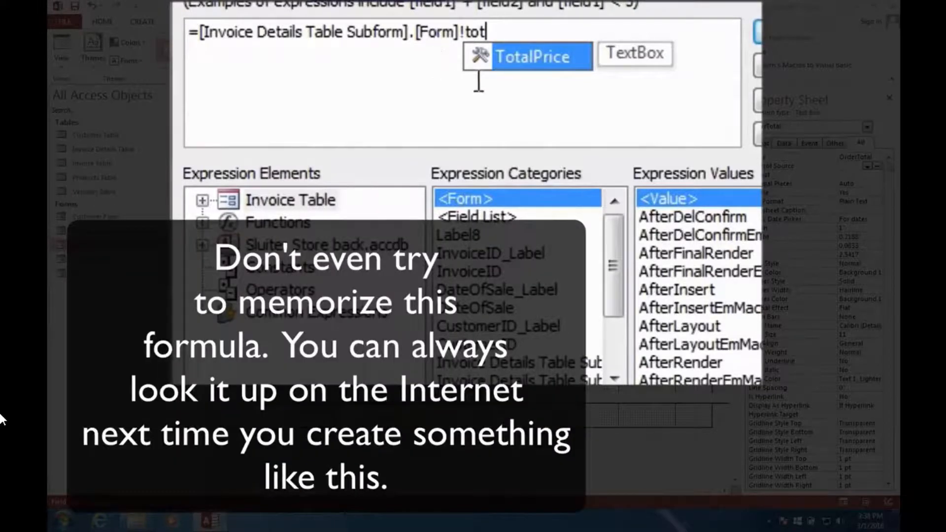
pyautogui.doubleClick(522, 61)
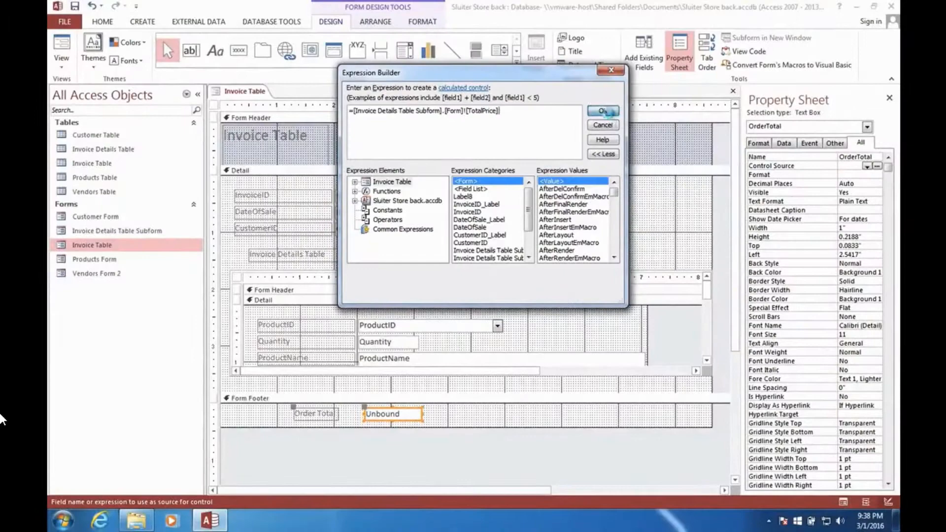
pyautogui.click(607, 111)
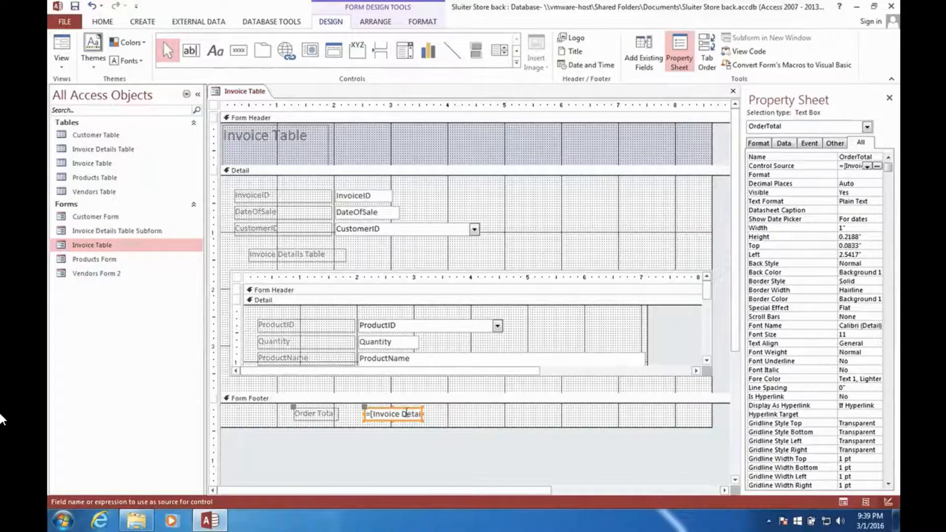
pyautogui.rightClick(250, 93)
pyautogui.click(263, 104)
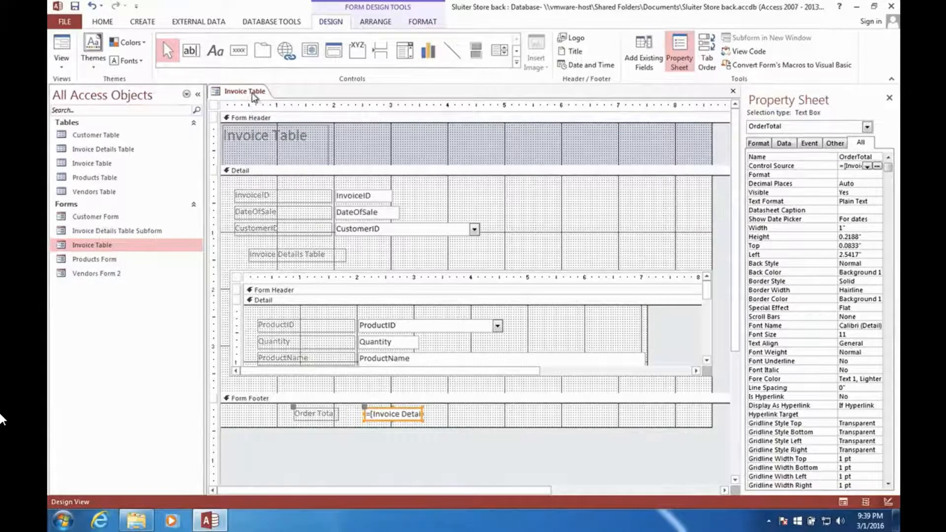
# Switch the invoice form to Form View and check the Order Total on each of the three invoice records.
pyautogui.rightClick(252, 92)
pyautogui.click(276, 146)
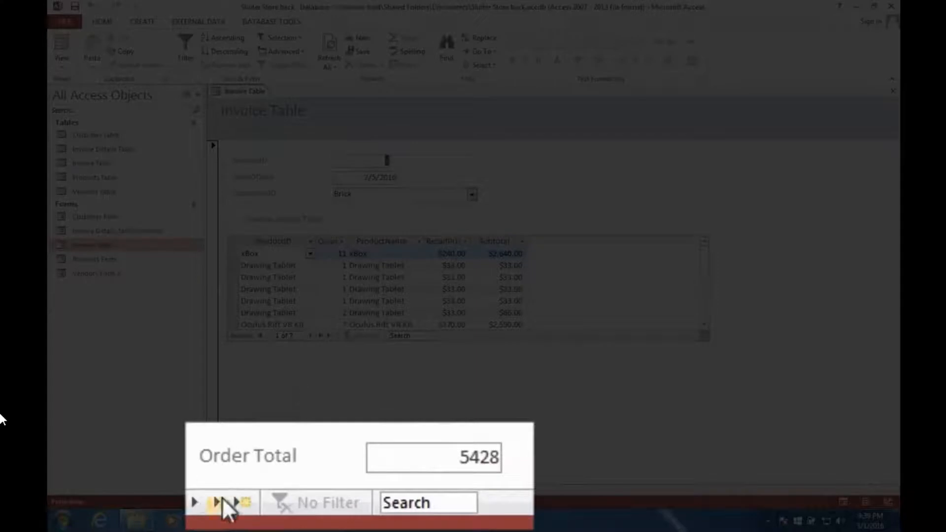
pyautogui.click(196, 503)
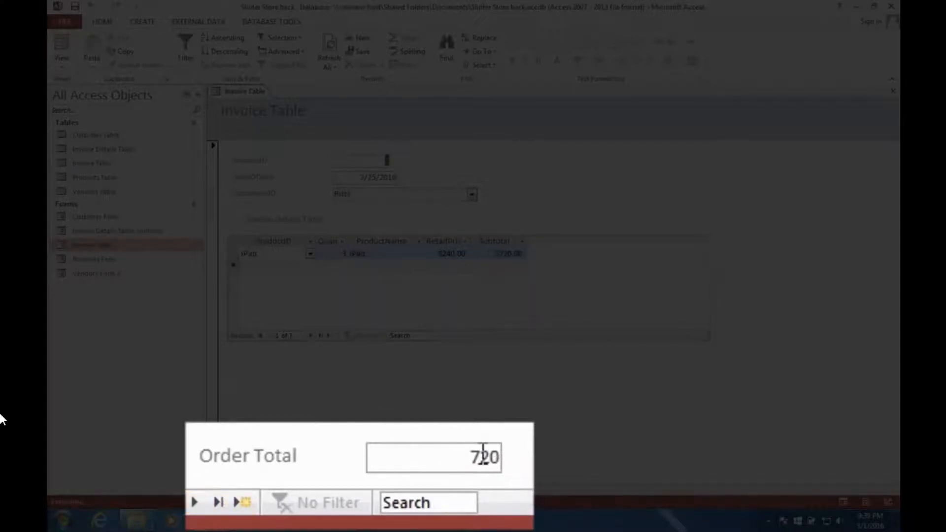
pyautogui.click(195, 504)
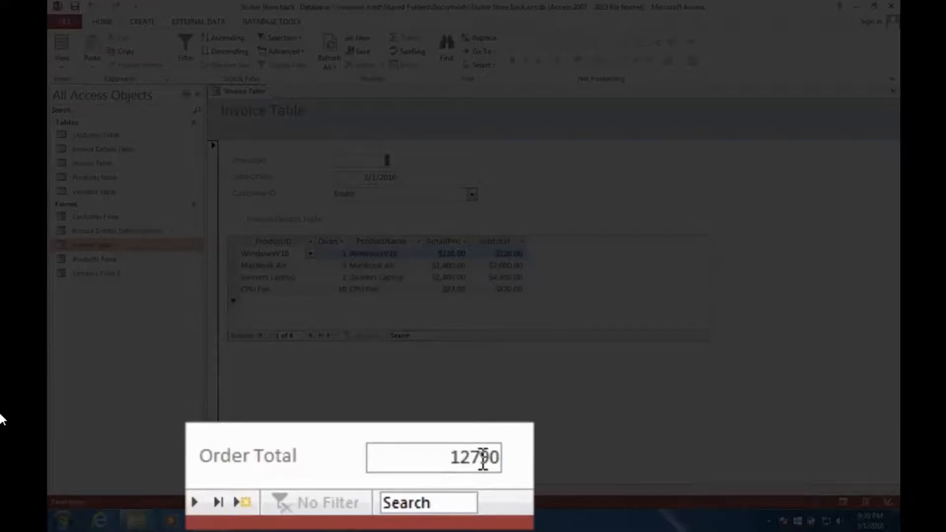
pyautogui.doubleClick(460, 458)
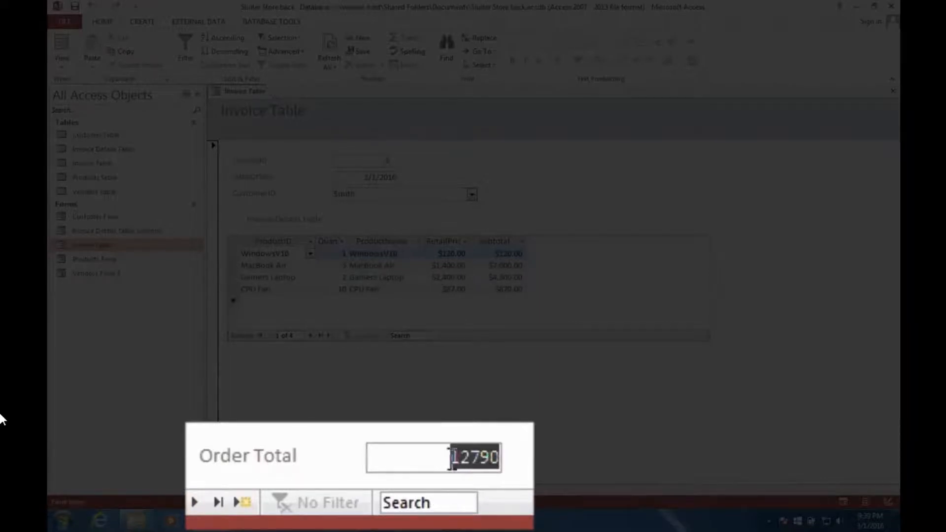
# Return the invoice form to Design View and set the OrderTotal text box's format to Currency.
pyautogui.rightClick(244, 87)
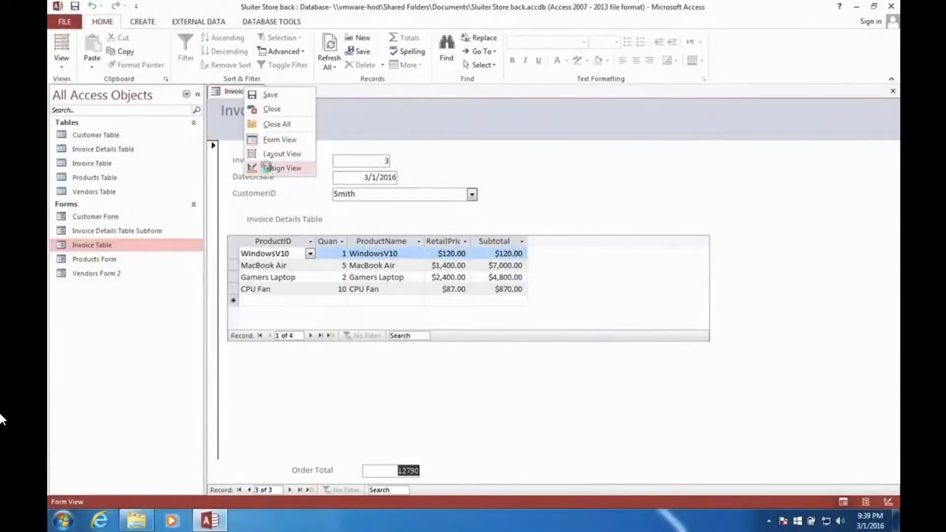
pyautogui.click(271, 167)
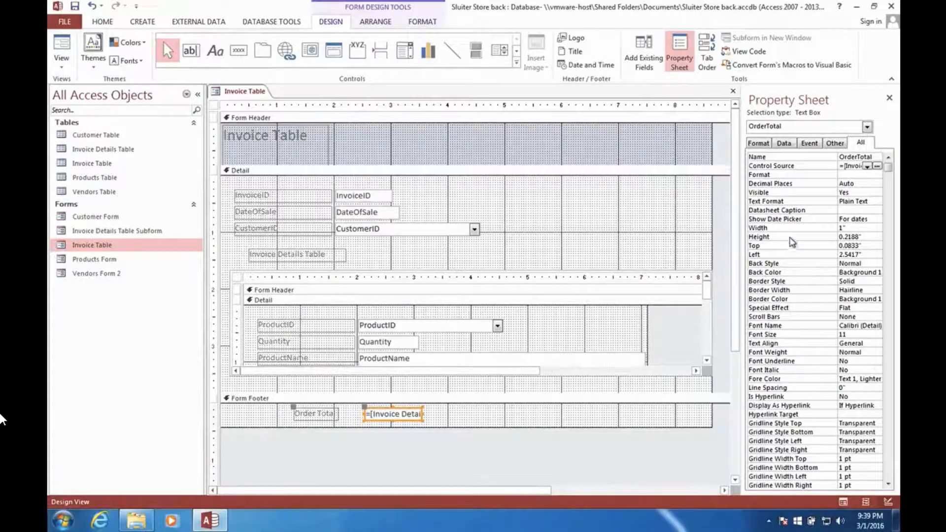
pyautogui.click(786, 202)
pyautogui.click(844, 174)
pyautogui.click(877, 175)
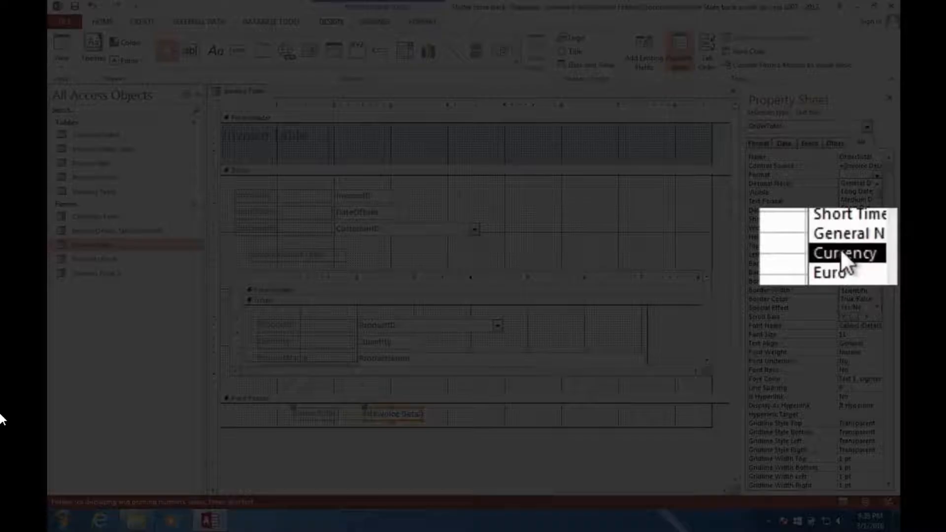
pyautogui.click(856, 250)
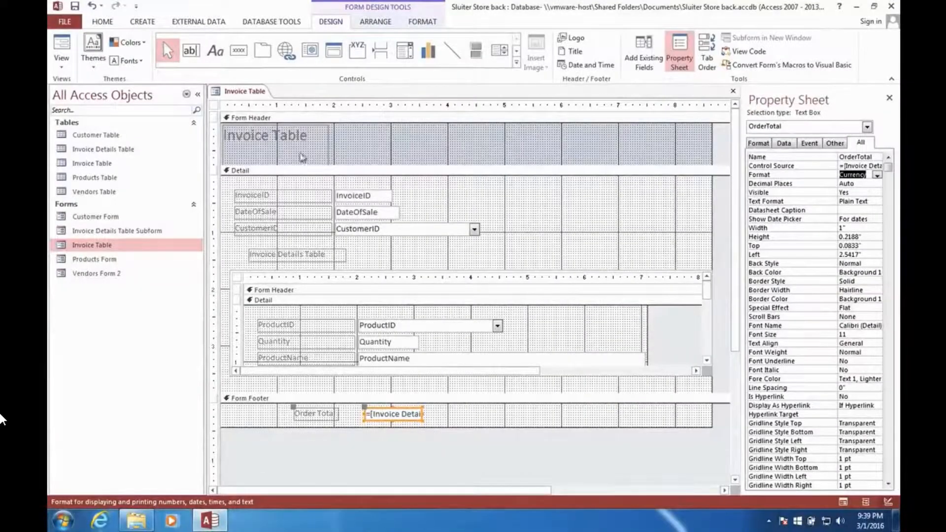
# Check the currency formatting of the Order Total on the first invoice in Form View.
pyautogui.rightClick(249, 92)
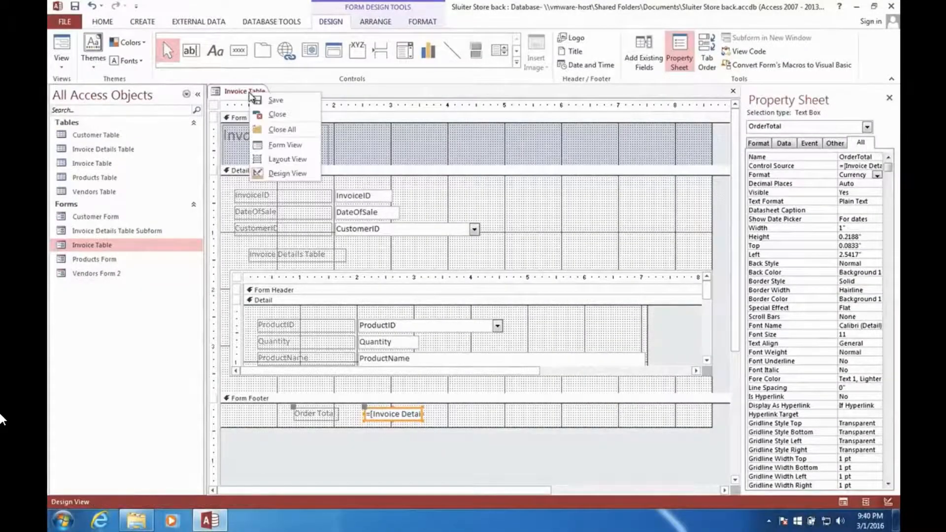
pyautogui.click(275, 144)
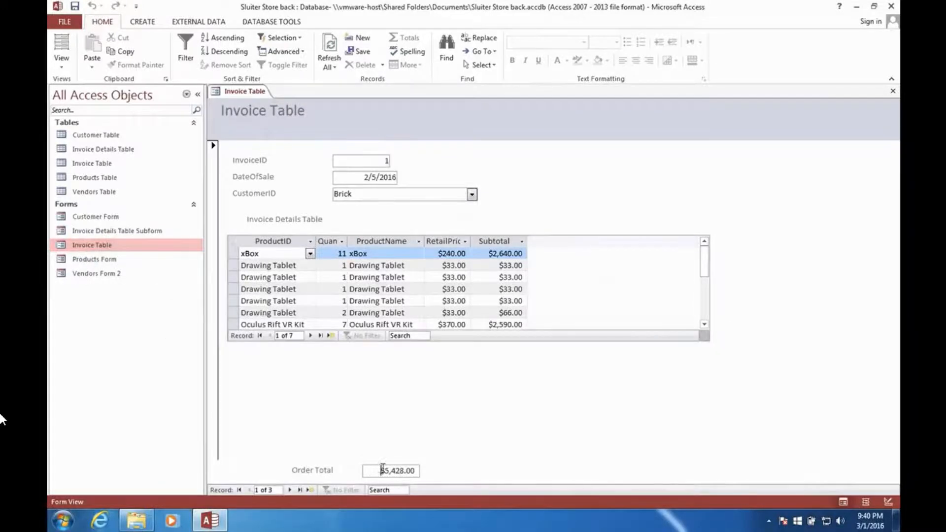
pyautogui.moveTo(381, 470); pyautogui.dragTo(429, 471)
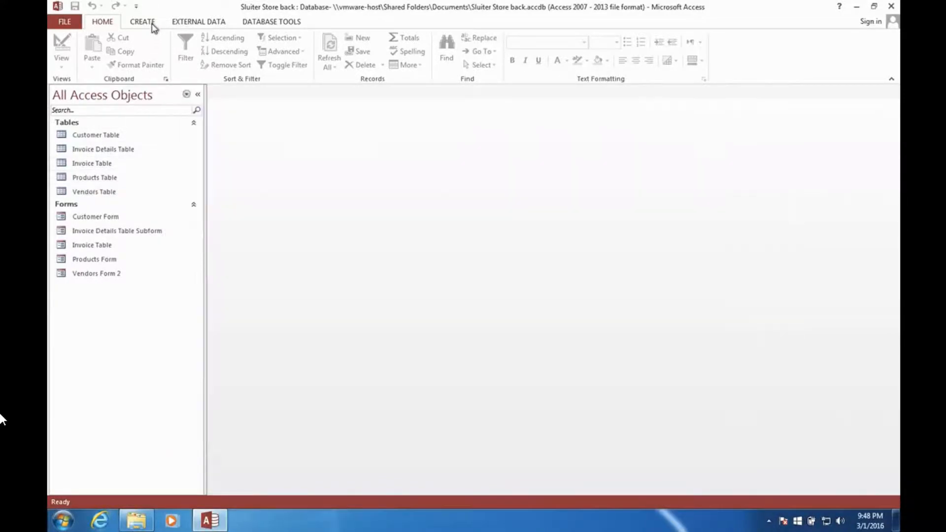
# Start a new query in Design View and add the Invoice Table and the Customer Table to it.
pyautogui.click(143, 22)
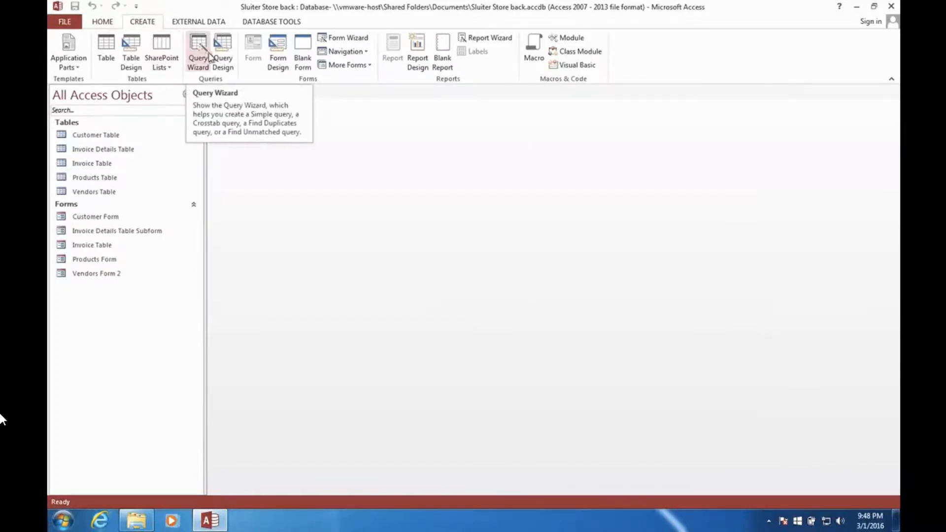
pyautogui.click(230, 53)
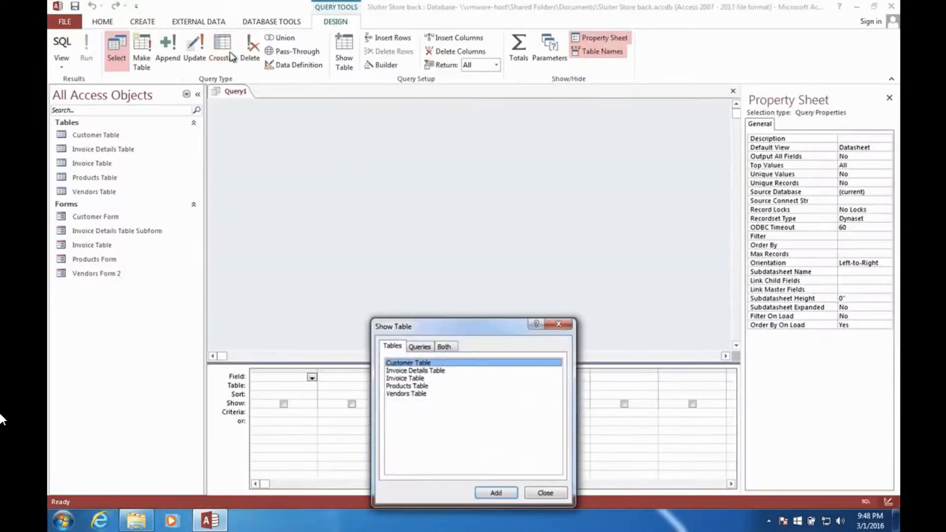
pyautogui.moveTo(440, 328); pyautogui.dragTo(584, 131)
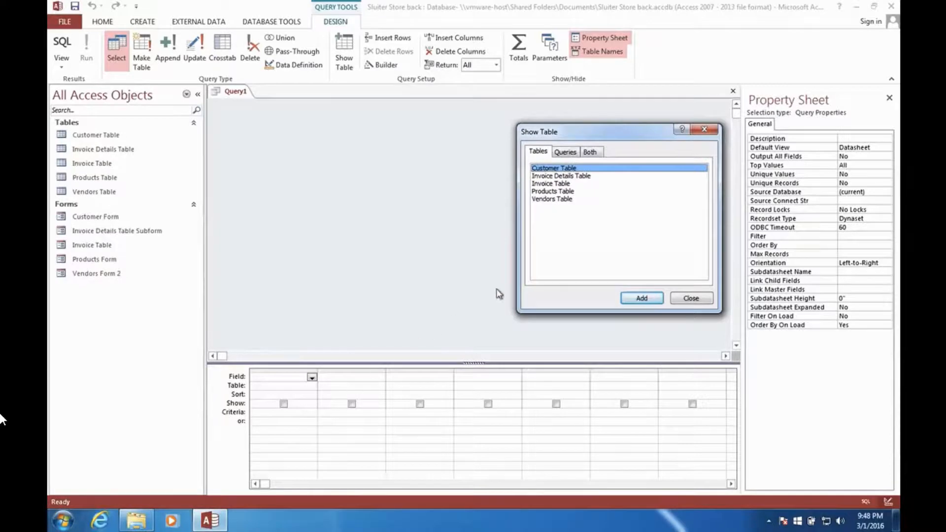
pyautogui.click(562, 185)
pyautogui.click(636, 299)
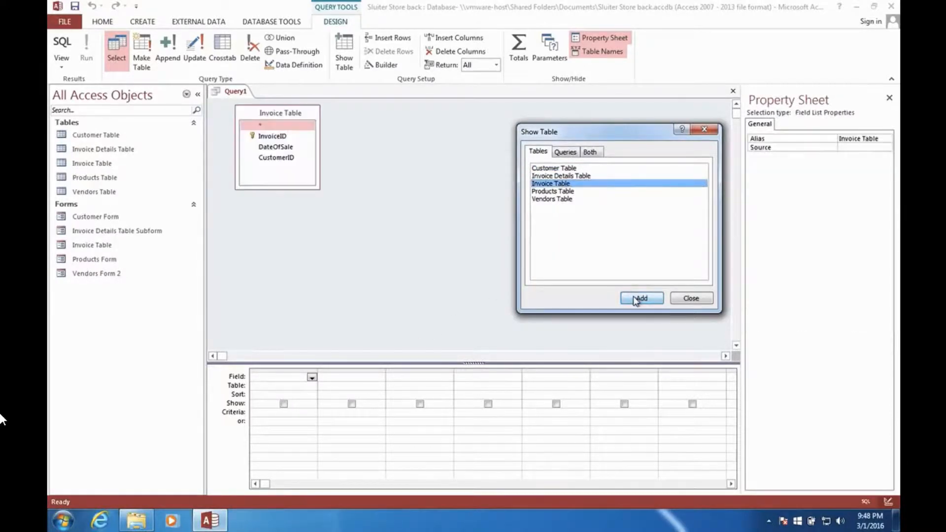
pyautogui.click(565, 169)
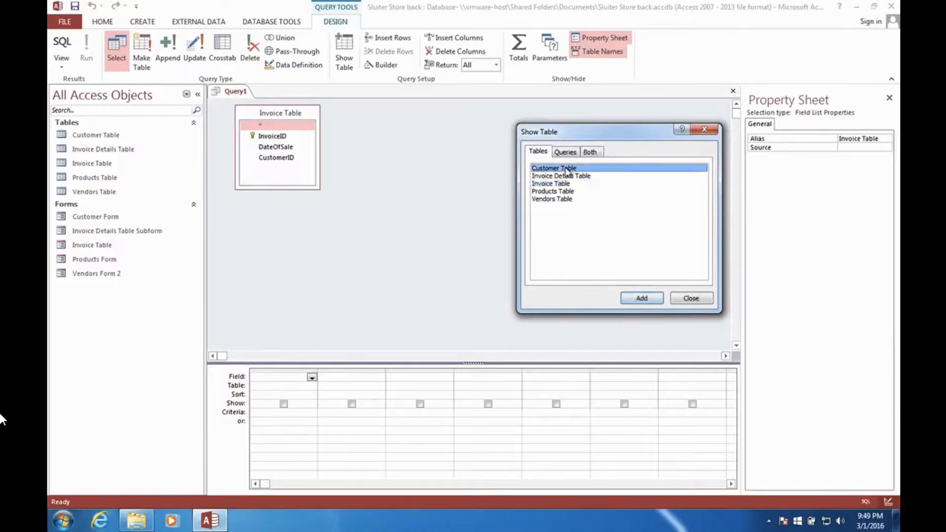
pyautogui.click(636, 298)
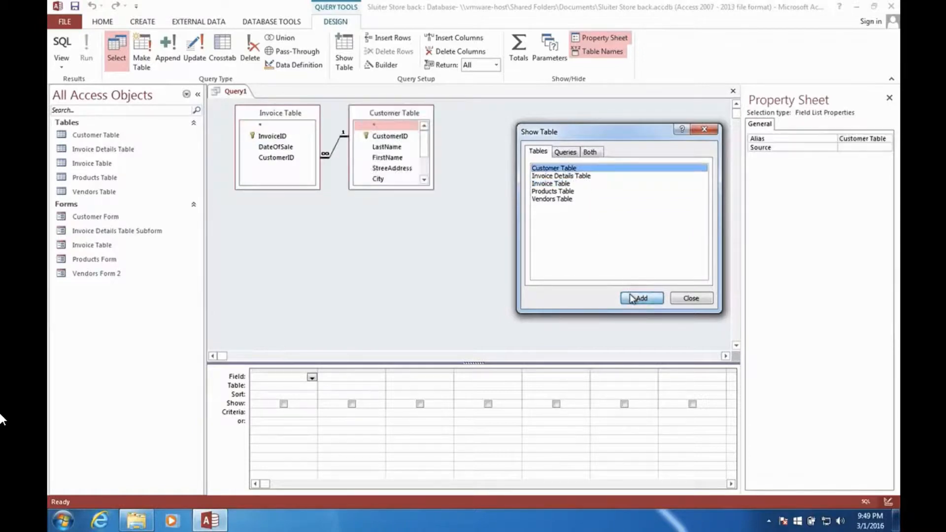
pyautogui.click(689, 300)
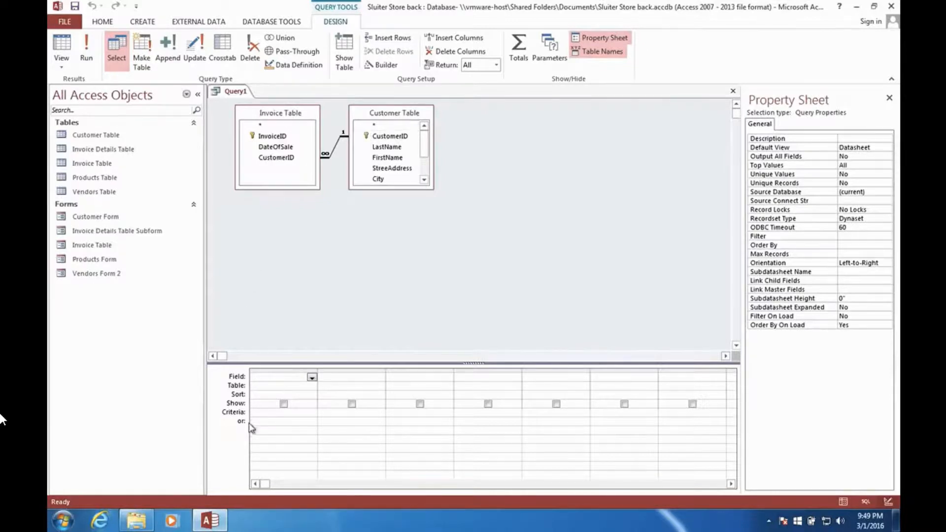
# Add InvoiceID and DateOfSale from the Invoice Table and LastName from the Customer Table to the query's fields.
pyautogui.doubleClick(280, 138)
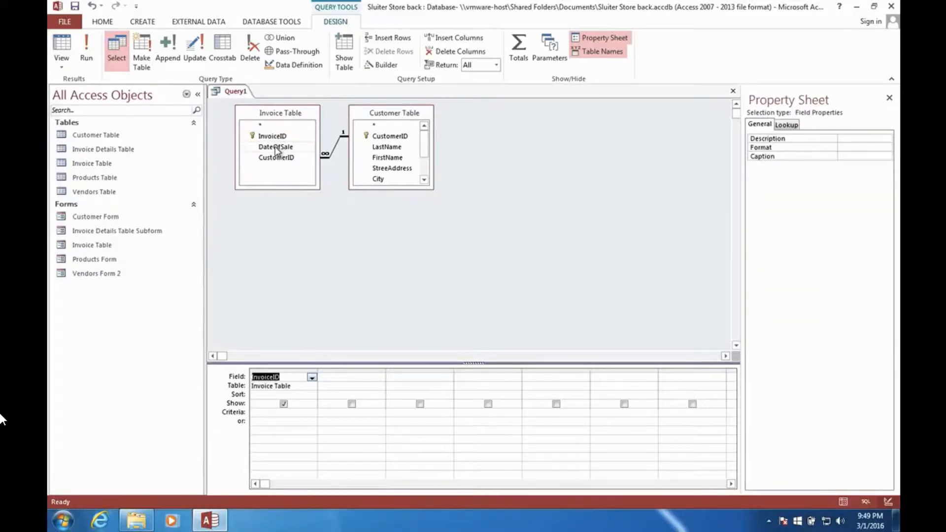
pyautogui.doubleClick(276, 148)
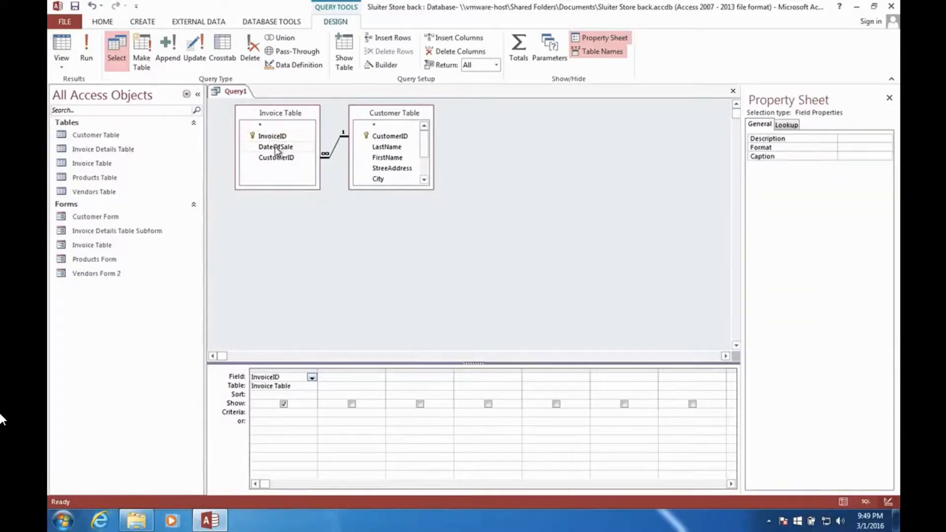
pyautogui.doubleClick(385, 147)
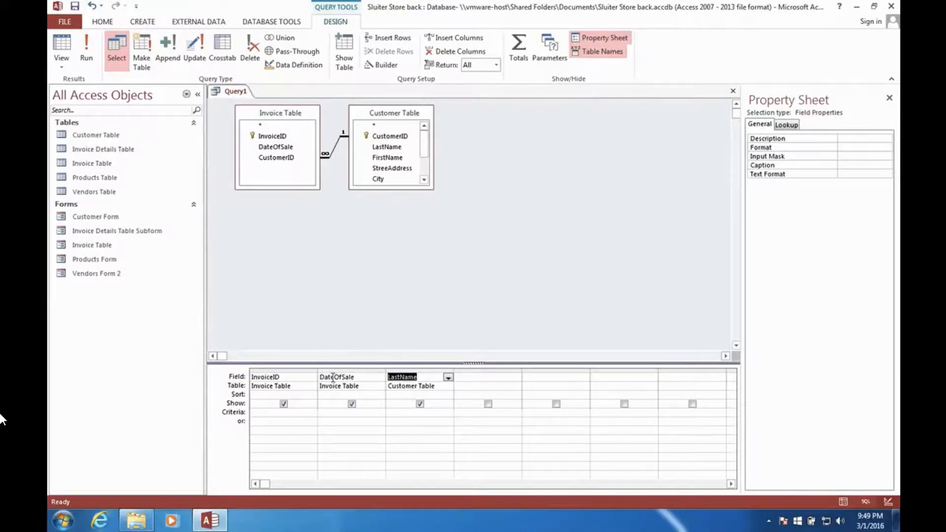
# Set the criteria of the DateOfSale field to >Now()-7.
pyautogui.click(332, 415)
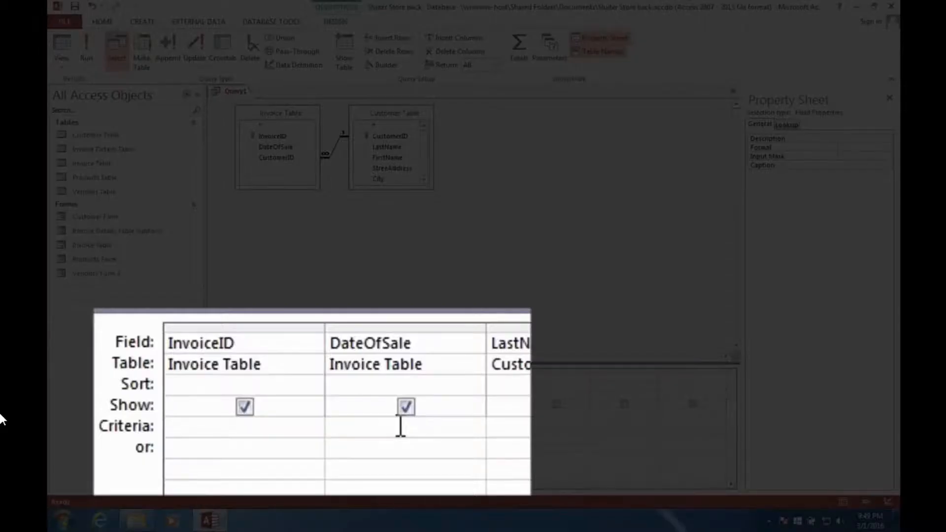
pyautogui.write('>now(')
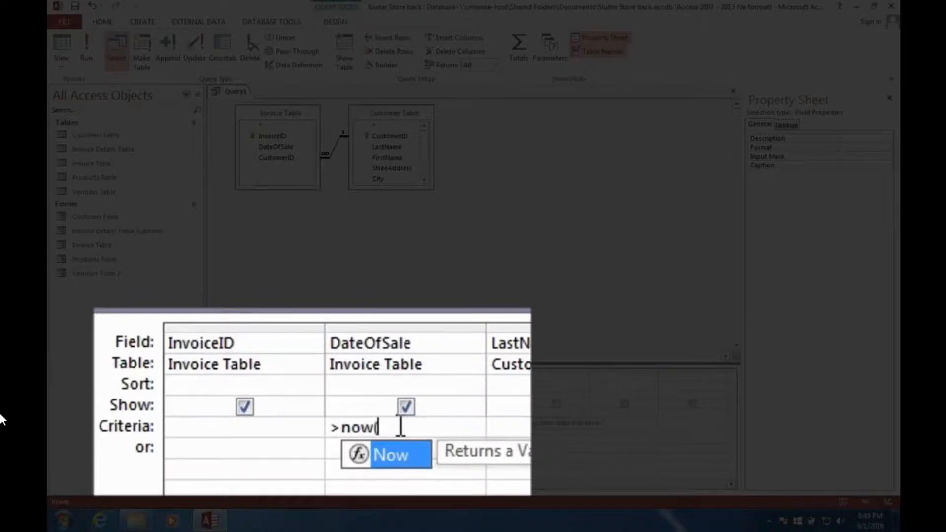
pyautogui.write(')')
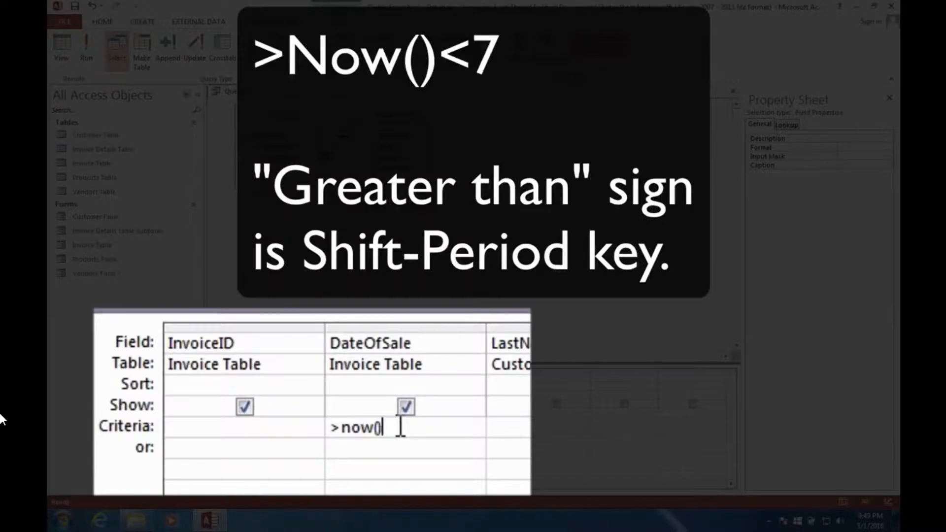
pyautogui.write('-7')
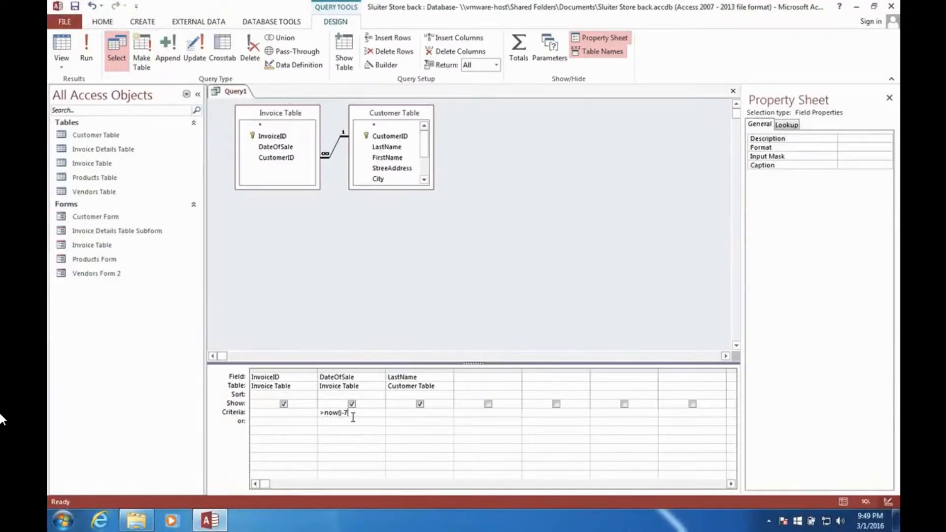
pyautogui.press('Return')
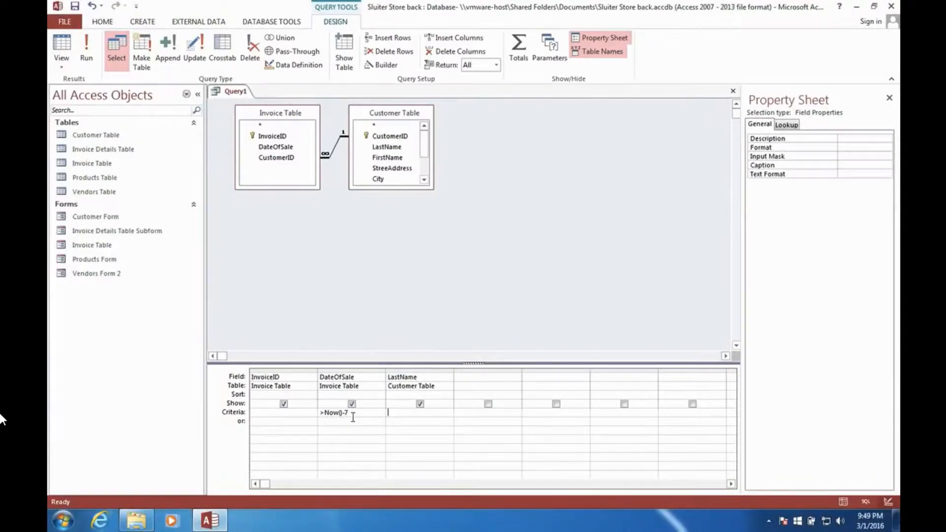
# View the query in Datasheet View and compare its records with the sale dates in the Invoice Table.
pyautogui.rightClick(238, 93)
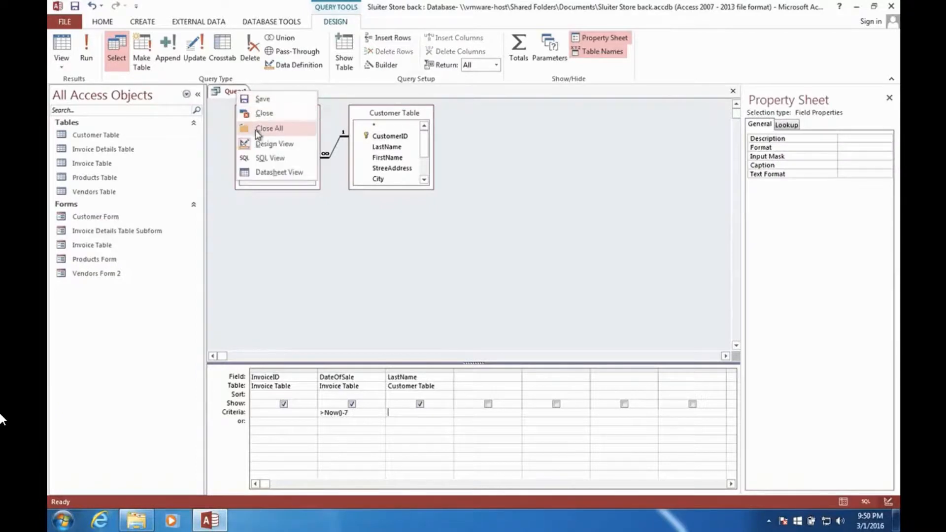
pyautogui.click(258, 172)
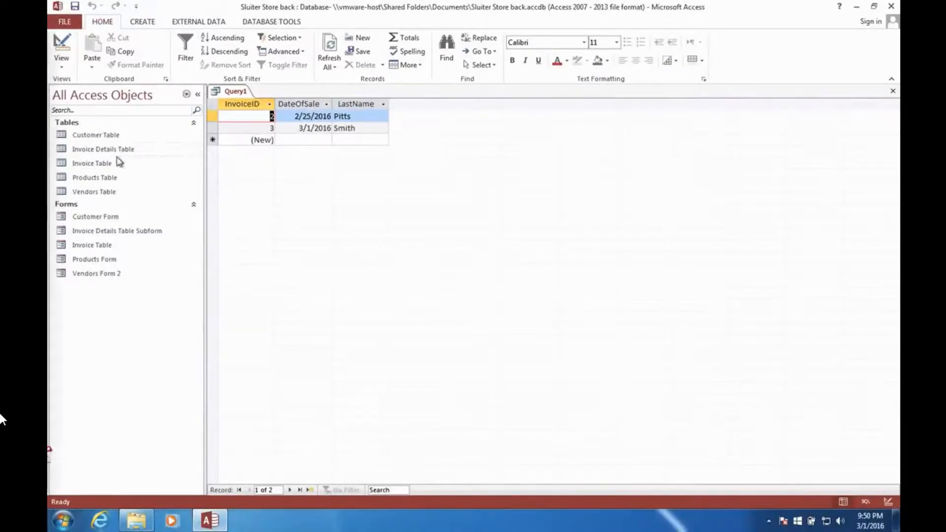
pyautogui.doubleClick(86, 167)
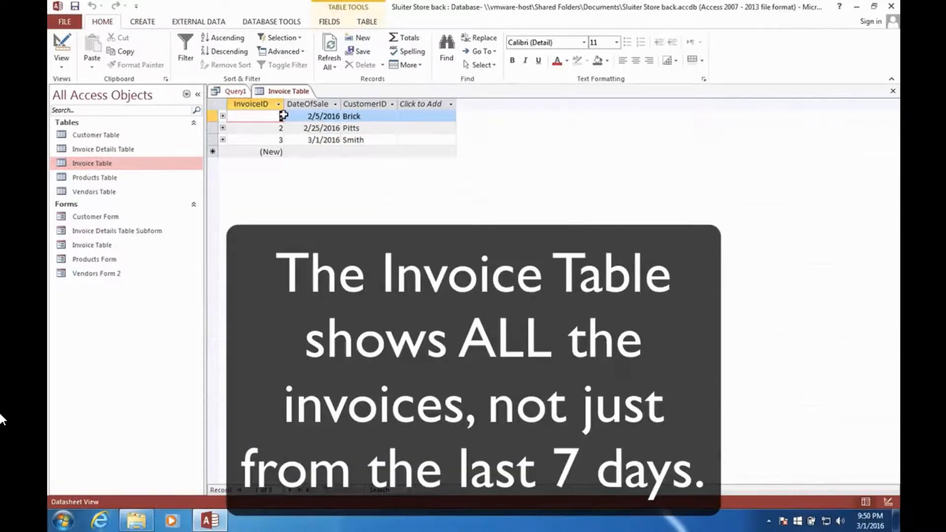
pyautogui.click(311, 115)
pyautogui.moveTo(309, 116); pyautogui.dragTo(324, 116)
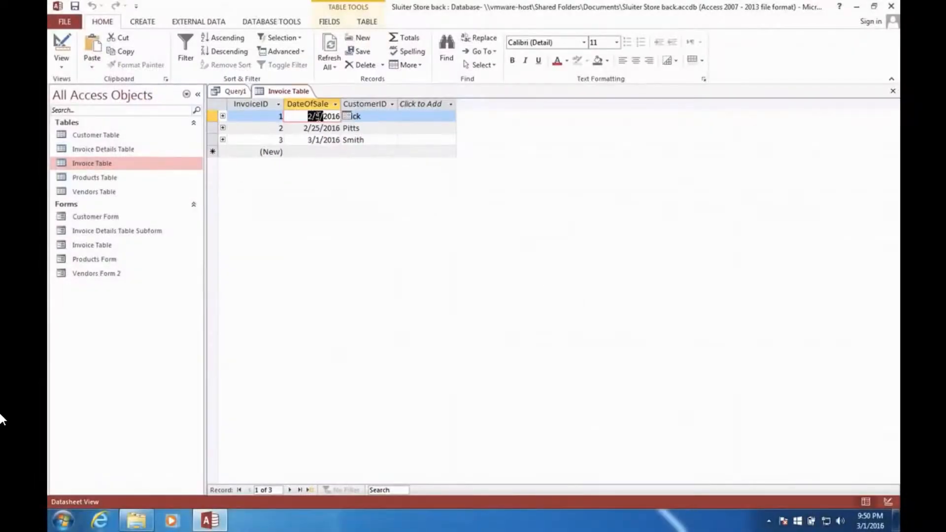
pyautogui.click(236, 92)
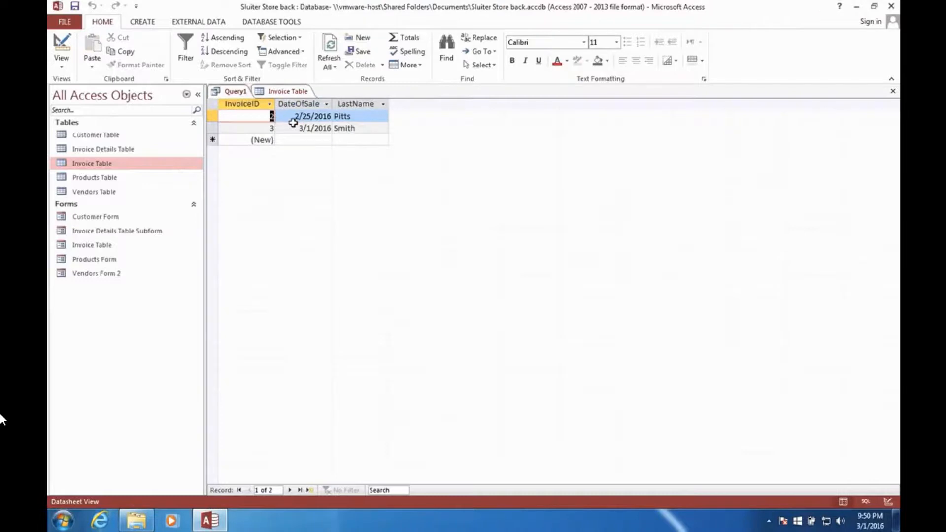
# Return the query to Design View and save it as "Orders in the last 7 days".
pyautogui.rightClick(240, 92)
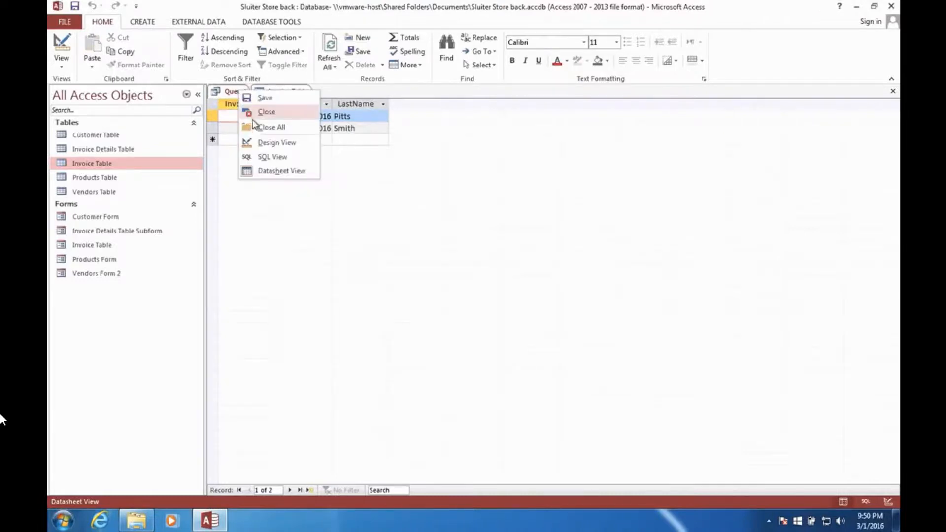
pyautogui.click(265, 143)
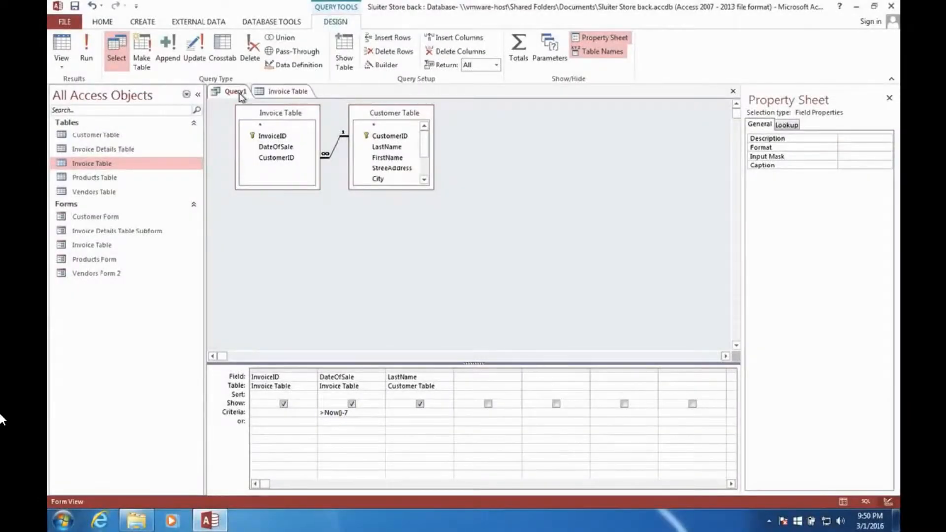
pyautogui.rightClick(241, 94)
pyautogui.click(246, 100)
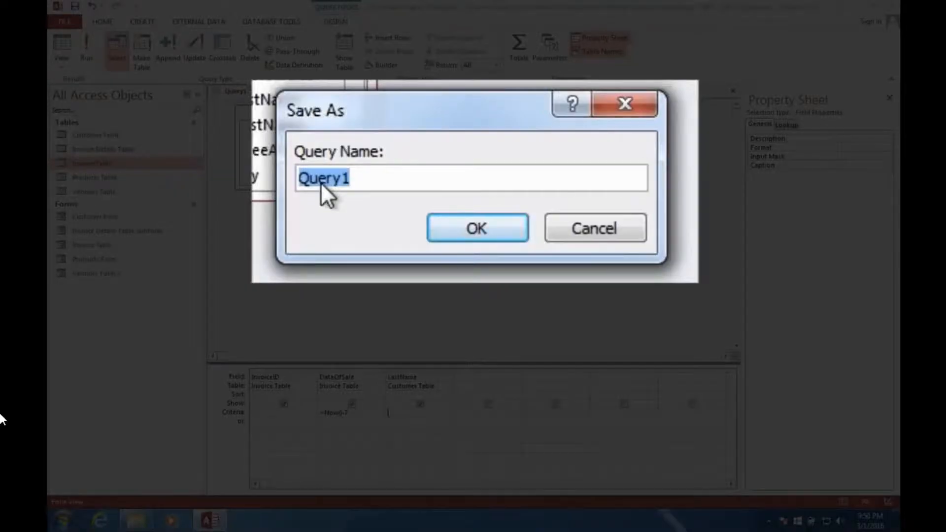
pyautogui.write('Ordre')
pyautogui.press('BackSpace')
pyautogui.press('BackSpace')
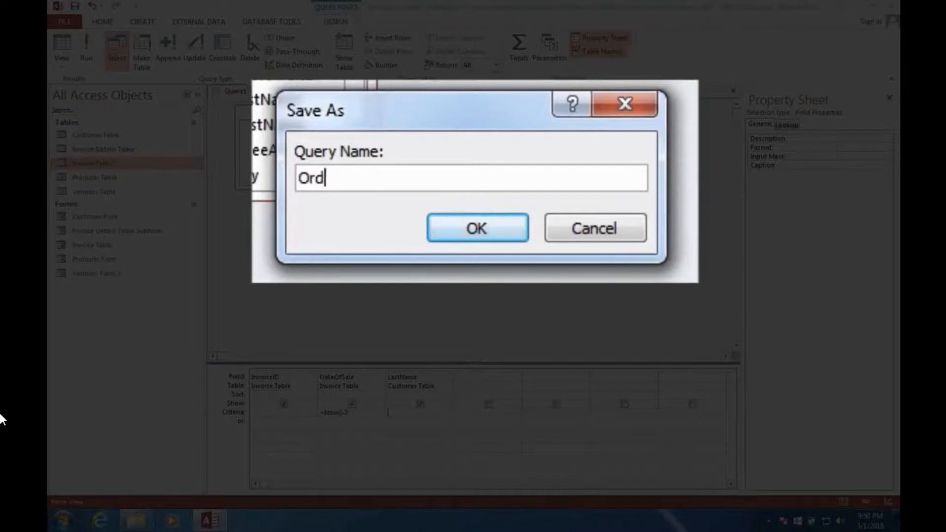
pyautogui.write('ers in the last')
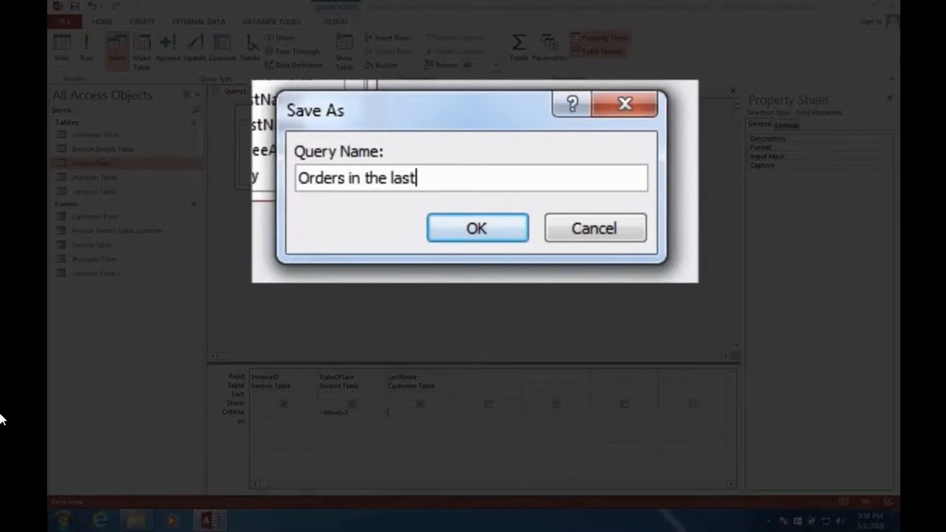
pyautogui.write(' 7 days')
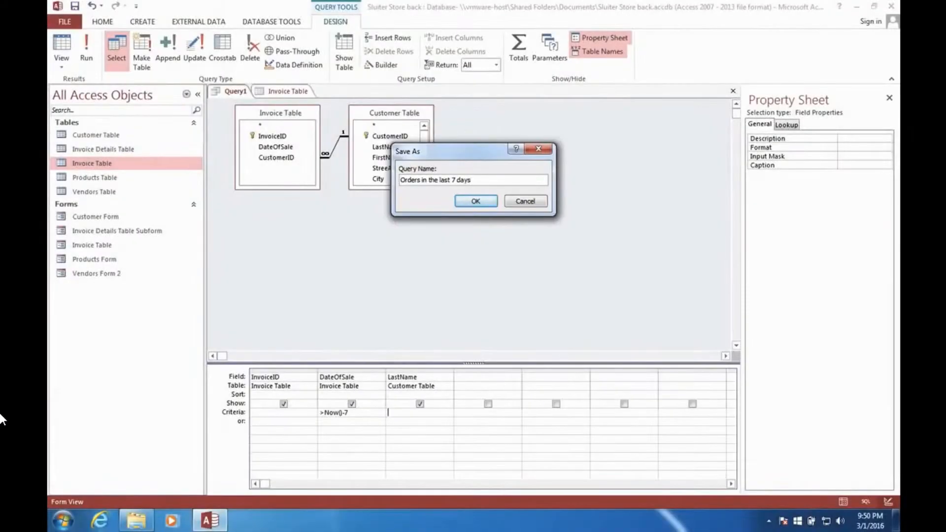
pyautogui.click(476, 201)
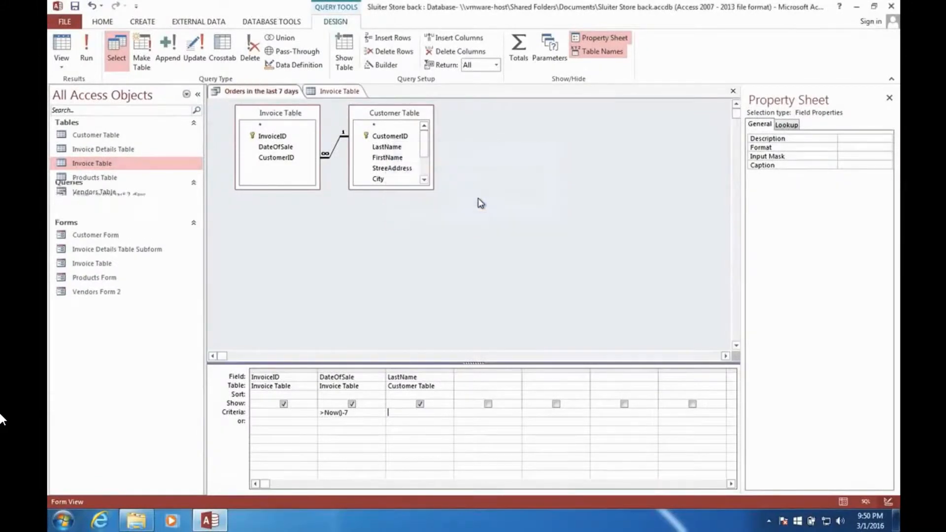
# Close the saved query and the Invoice Table.
pyautogui.rightClick(260, 91)
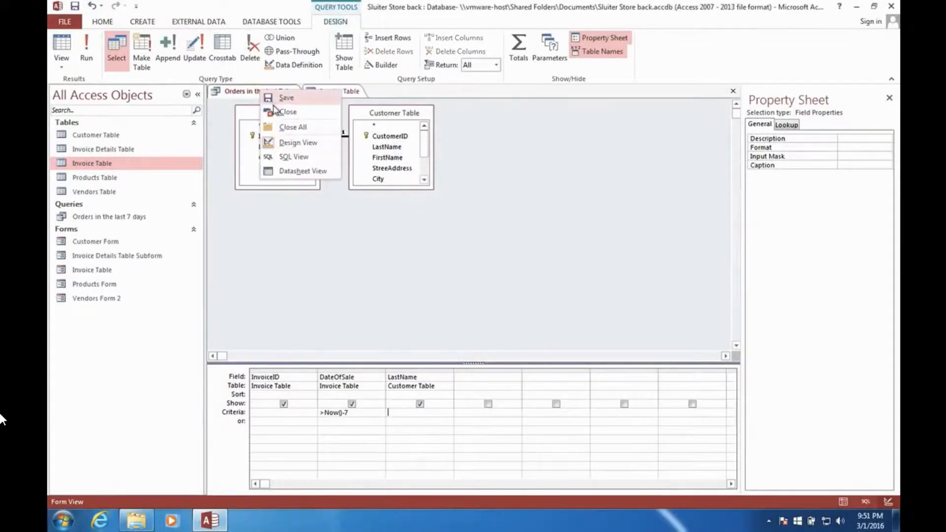
pyautogui.click(284, 111)
pyautogui.rightClick(248, 92)
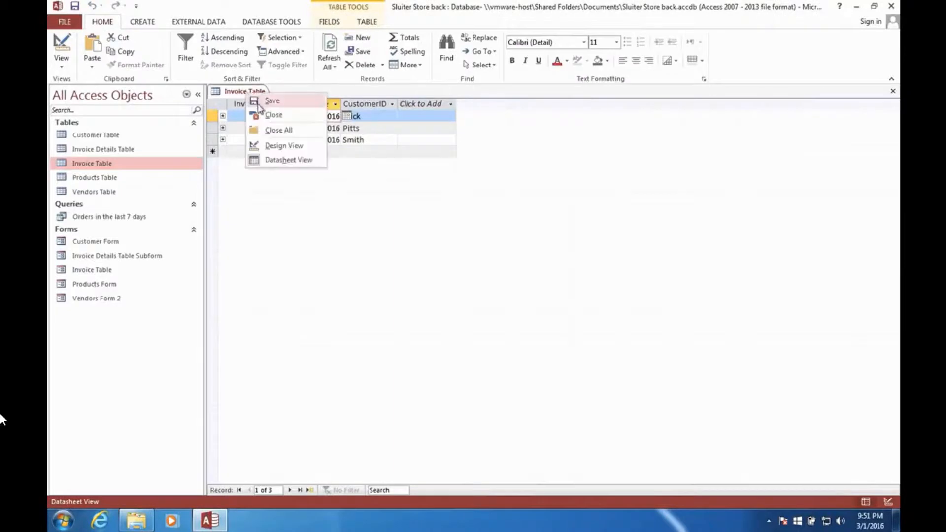
pyautogui.click(260, 114)
# Create a report based on the "Orders in the last 7 days" query.
pyautogui.click(69, 218)
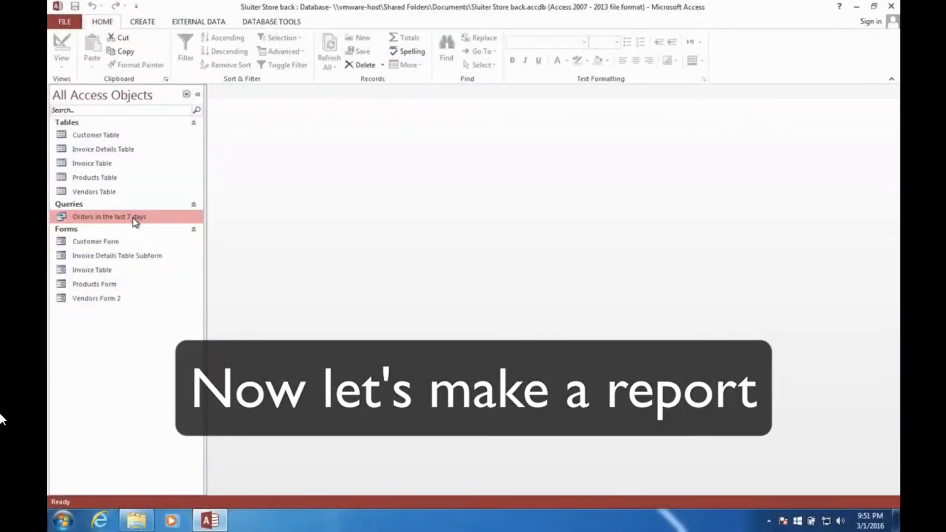
pyautogui.click(142, 24)
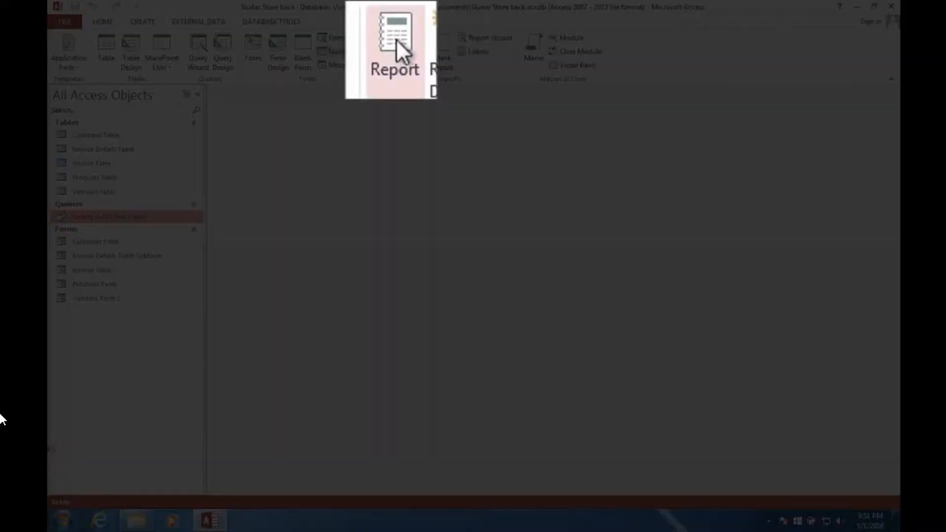
pyautogui.click(396, 47)
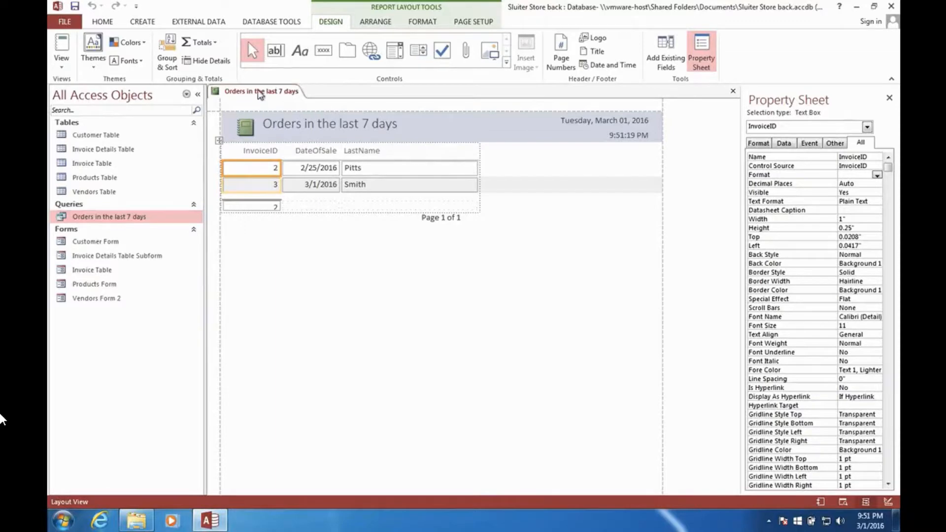
# Save the report under the name "Orders in the last 7 days report".
pyautogui.rightClick(260, 95)
pyautogui.click(274, 98)
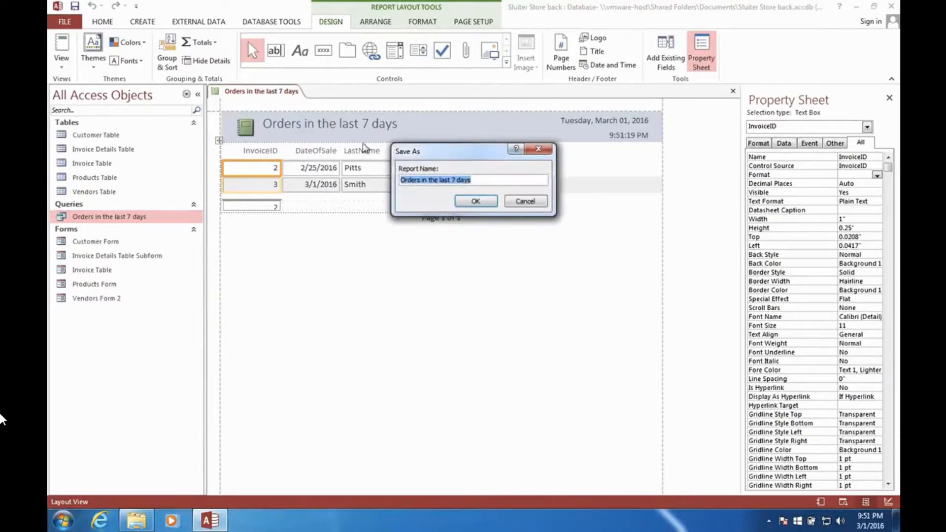
pyautogui.click(481, 181)
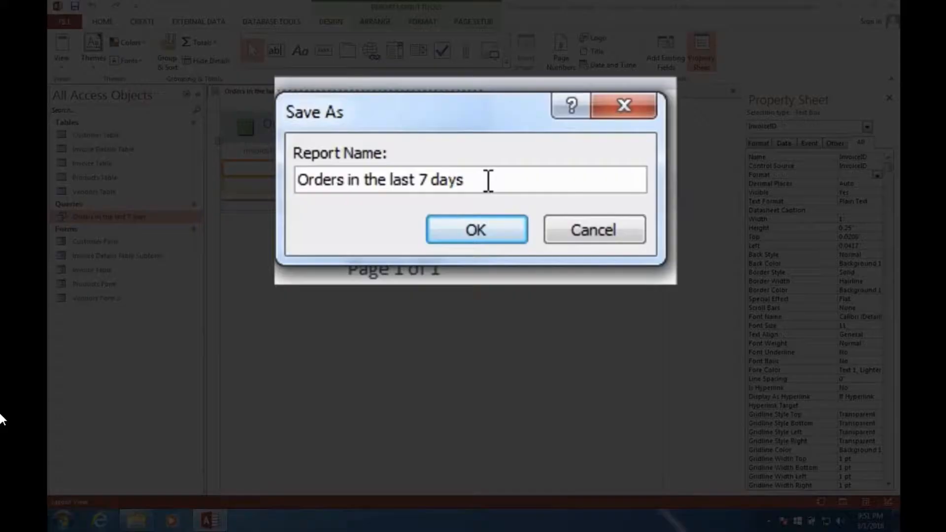
pyautogui.write('F')
pyautogui.press('BackSpace')
pyautogui.write('report')
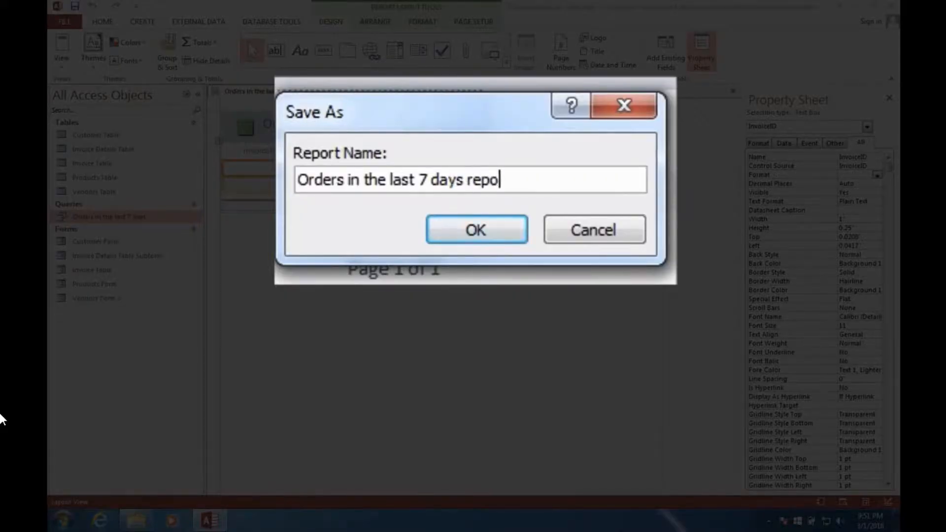
pyautogui.press('Return')
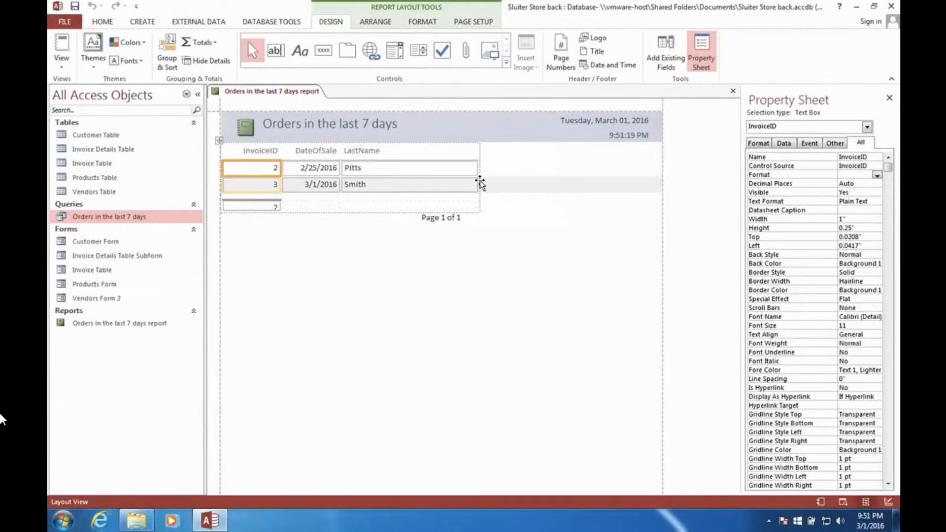
pyautogui.click(113, 142)
pyautogui.click(91, 217)
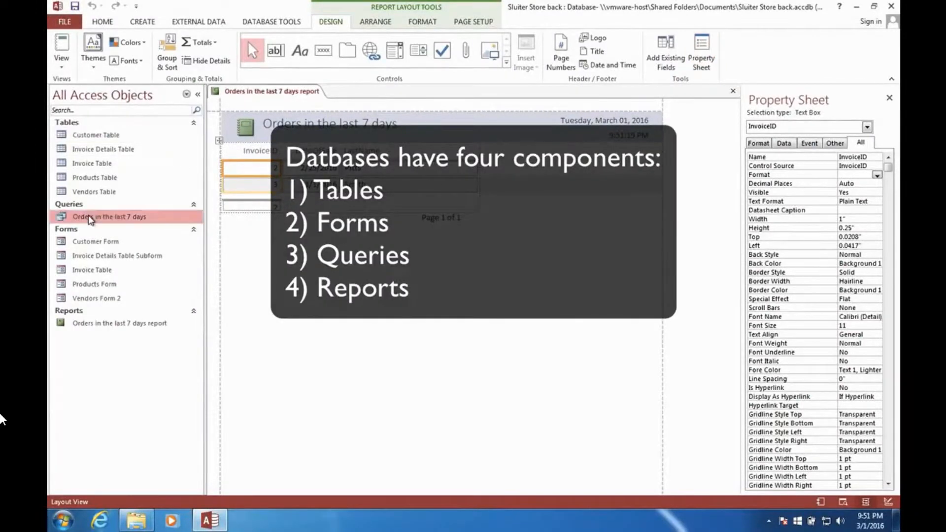
pyautogui.click(89, 241)
pyautogui.click(87, 326)
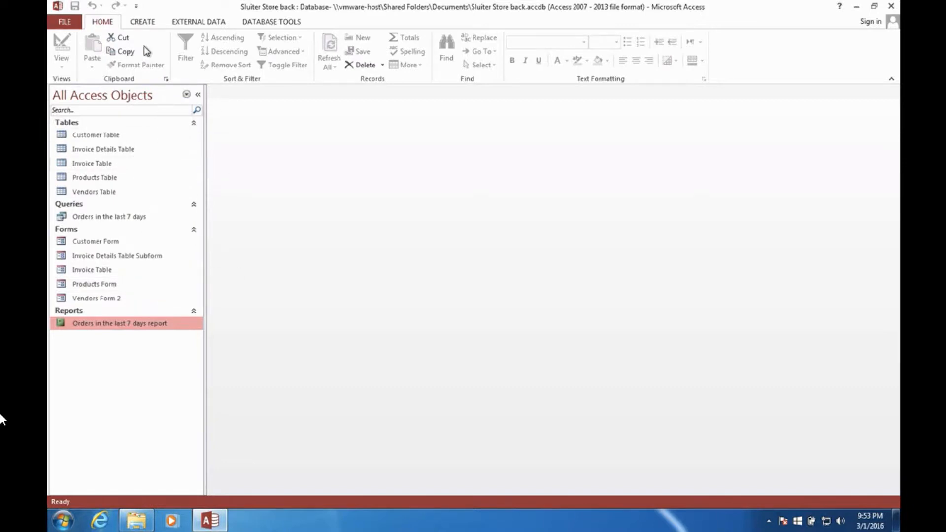
# Create a navigation form with the "Vertical Tabs, Left" layout.
pyautogui.click(145, 22)
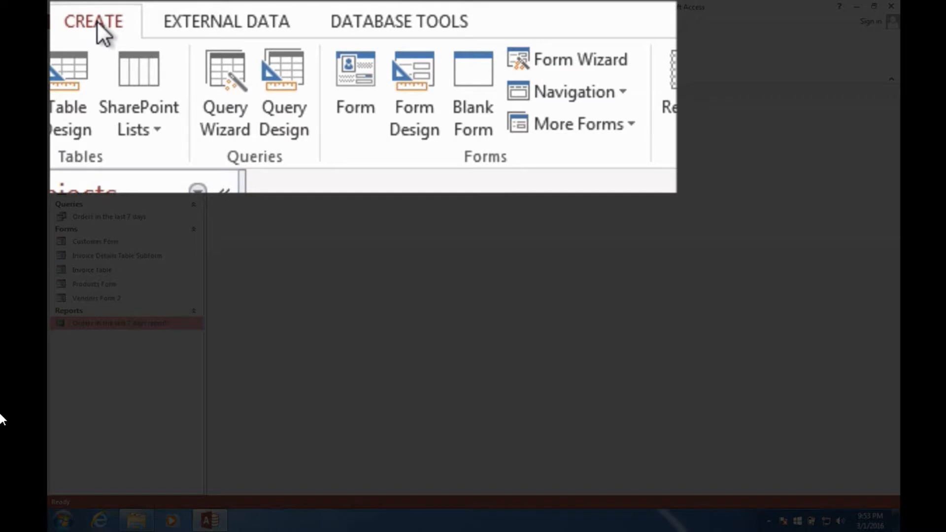
pyautogui.click(622, 96)
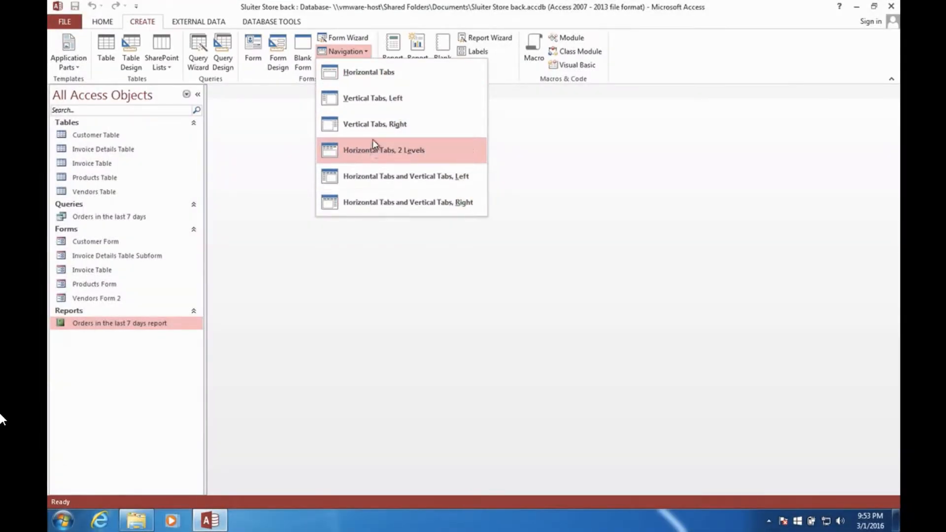
pyautogui.click(373, 100)
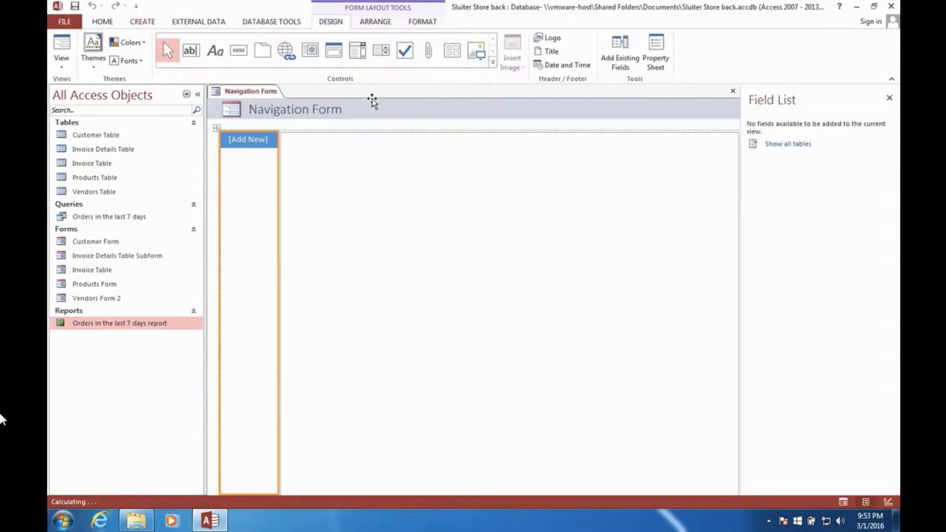
pyautogui.click(248, 143)
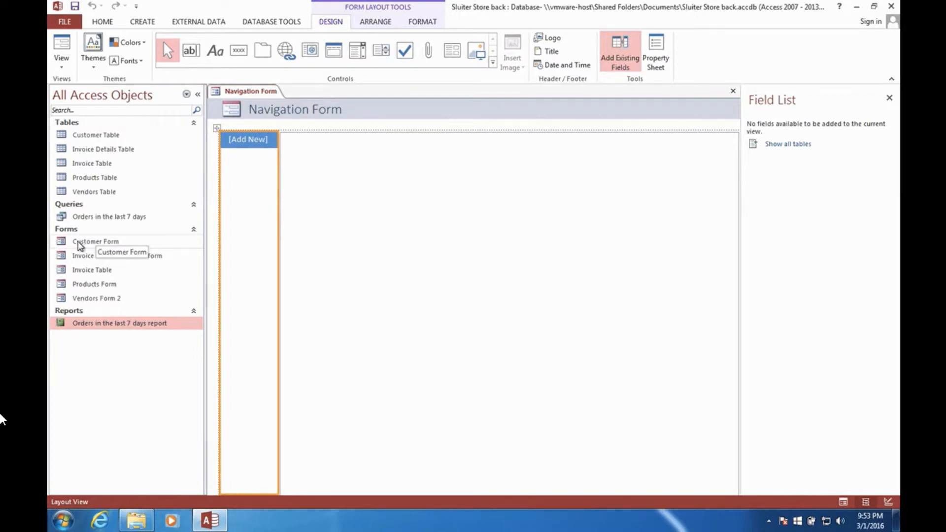
# Add Customer Form, Products Form and Vendors Form 2 as tabs of the navigation form, in that order.
pyautogui.moveTo(79, 246); pyautogui.dragTo(246, 144)
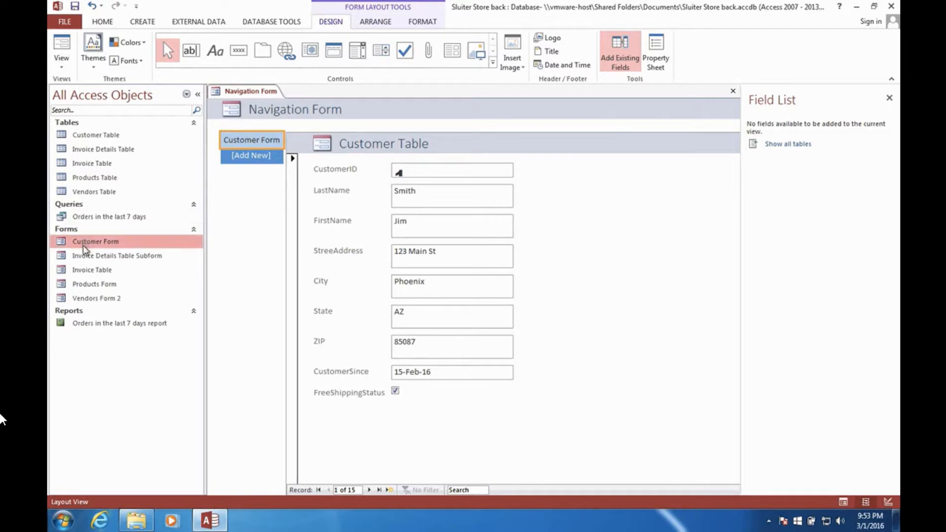
pyautogui.click(84, 271)
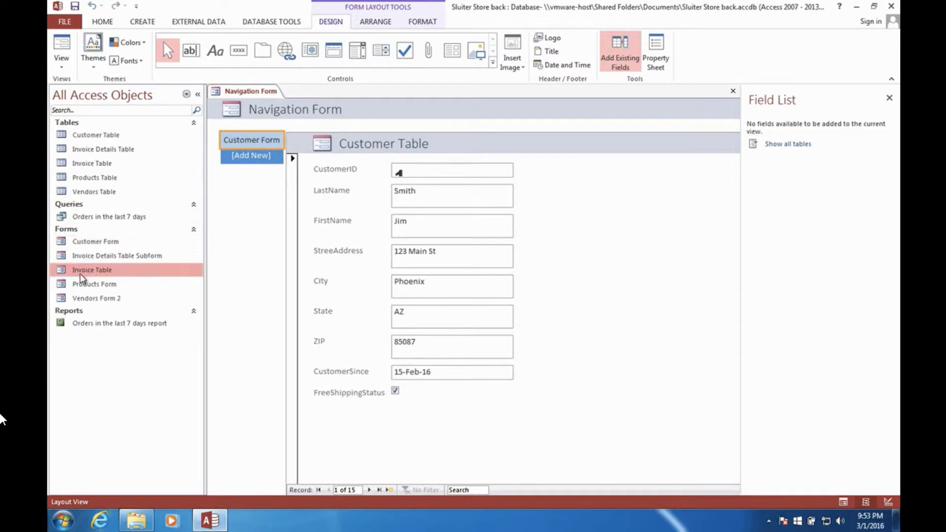
pyautogui.click(80, 286)
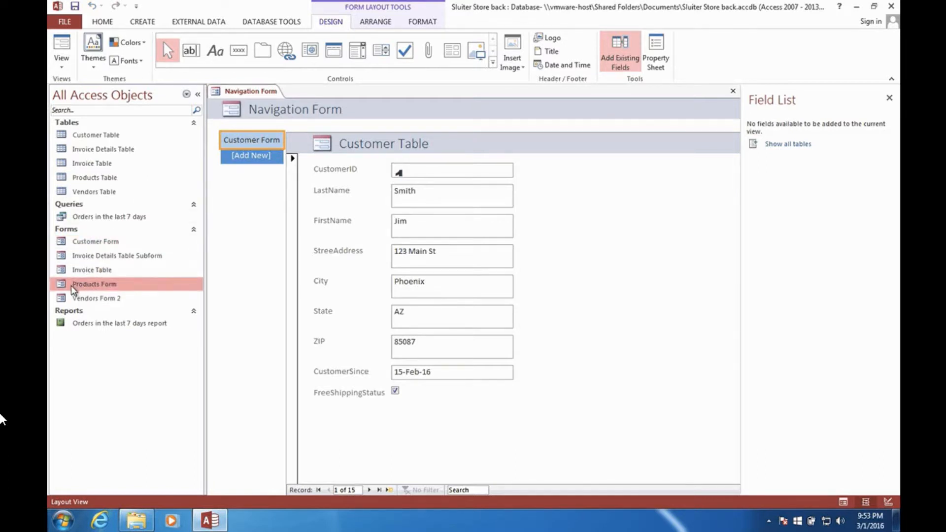
pyautogui.moveTo(73, 290); pyautogui.dragTo(249, 158)
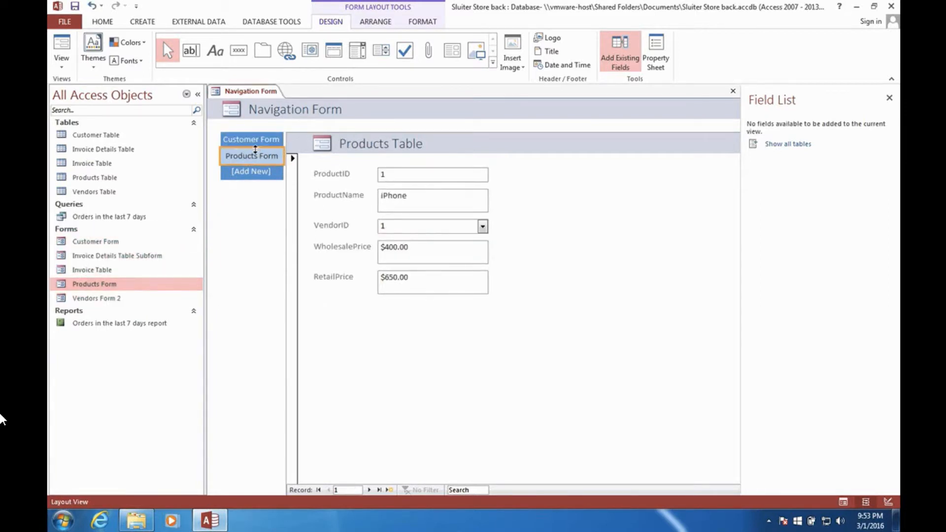
pyautogui.click(81, 299)
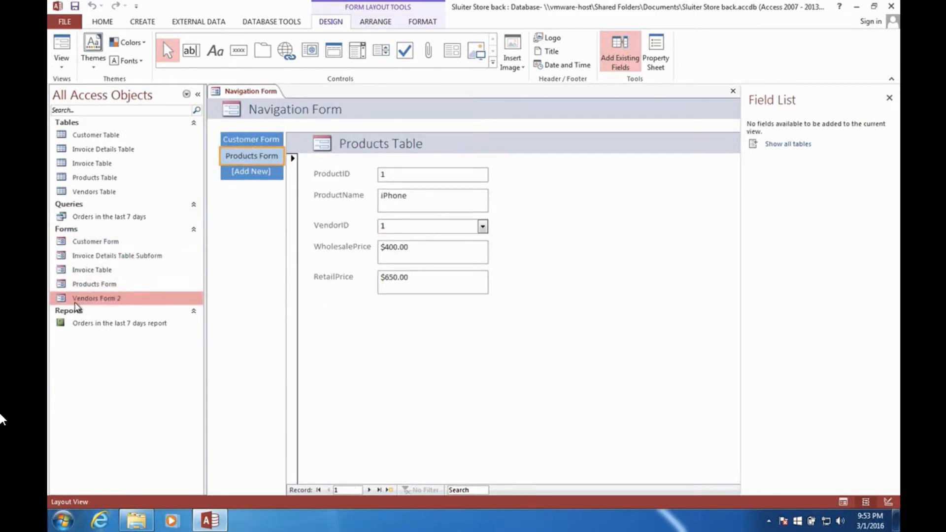
pyautogui.moveTo(75, 303); pyautogui.dragTo(240, 176)
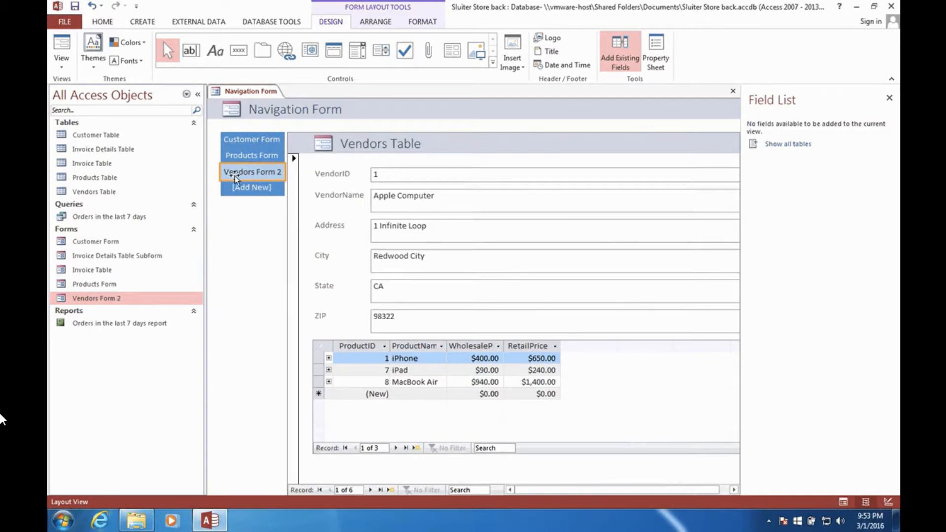
# Add the Invoice Table form and the "Orders in the last 7 days report" as the last two navigation tabs.
pyautogui.click(97, 273)
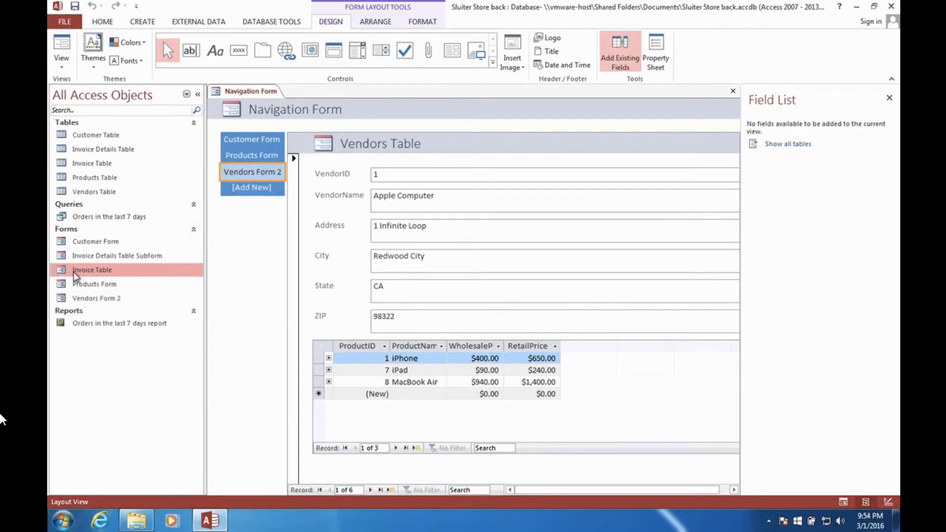
pyautogui.moveTo(74, 275); pyautogui.dragTo(247, 188)
pyautogui.click(121, 256)
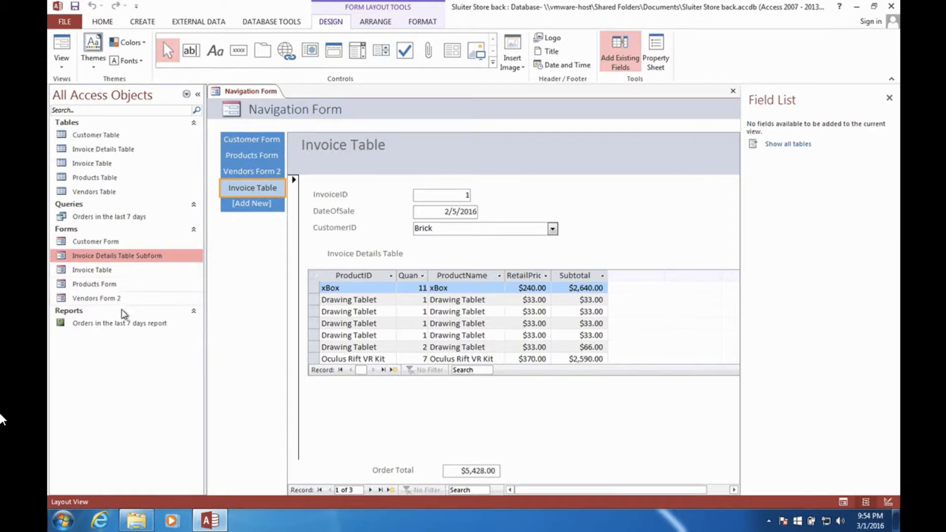
pyautogui.moveTo(91, 327); pyautogui.dragTo(243, 218)
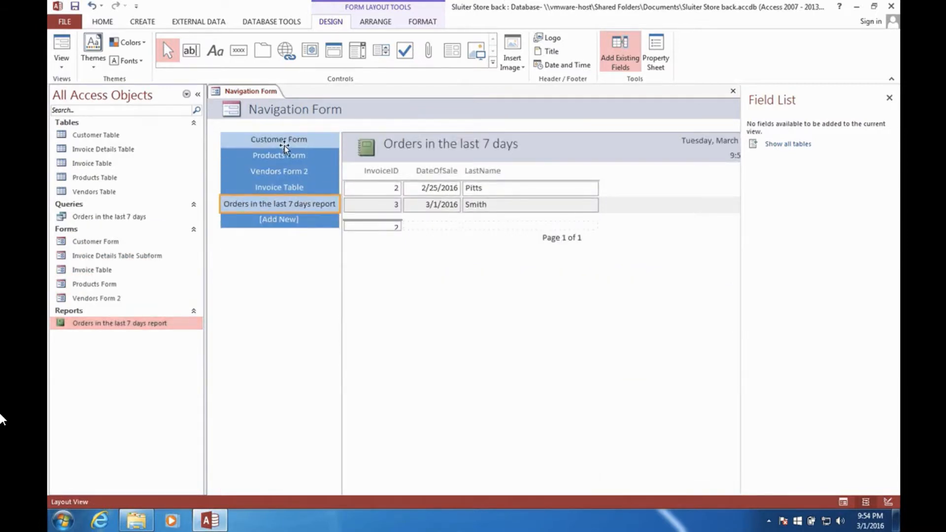
# Switch the navigation form to Form View and check its Products, Vendors, Invoice and report tabs.
pyautogui.rightClick(251, 95)
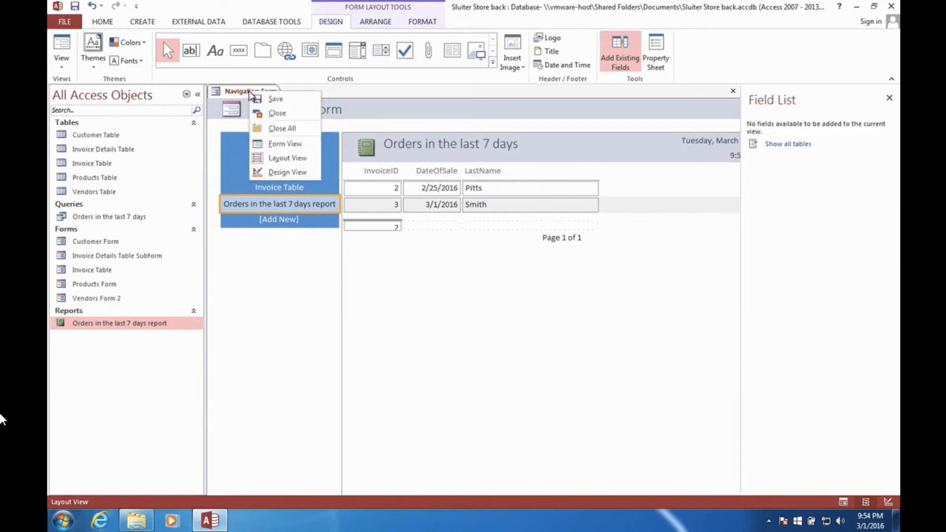
pyautogui.click(272, 143)
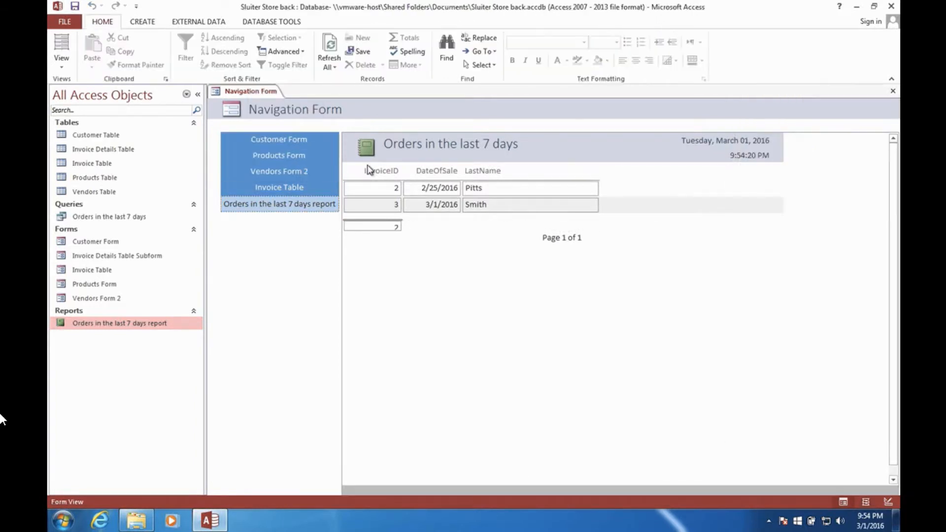
pyautogui.click(269, 155)
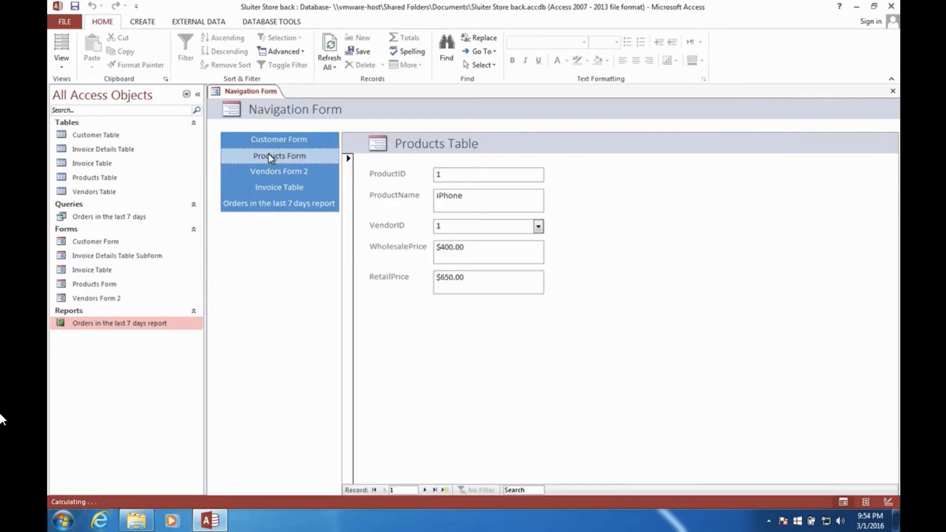
pyautogui.click(271, 172)
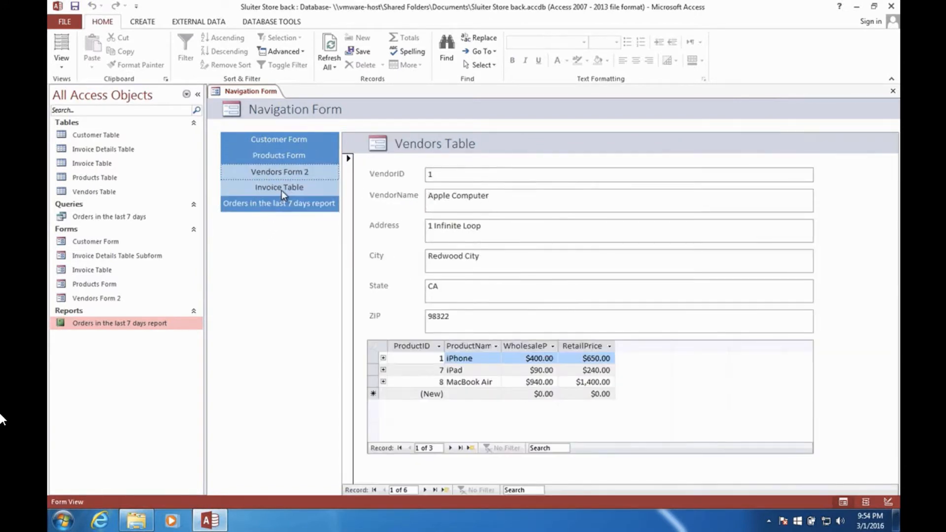
pyautogui.click(282, 191)
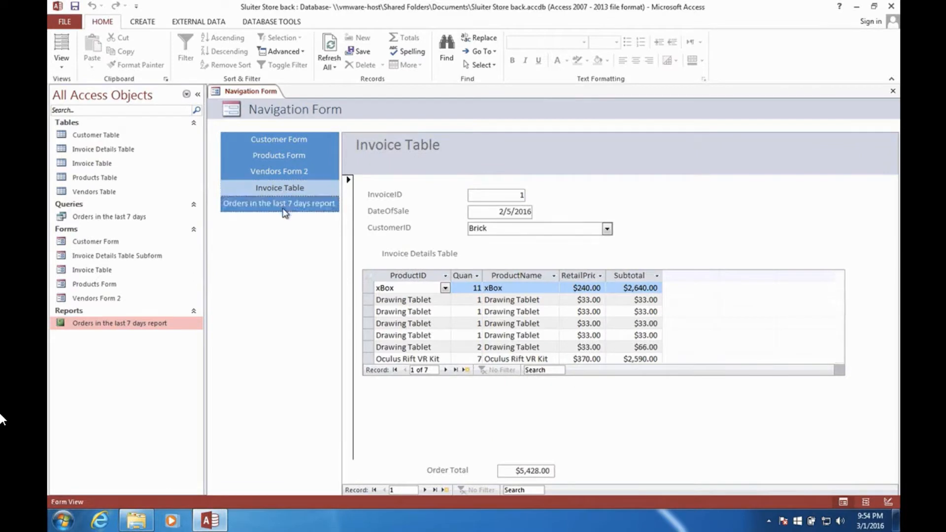
pyautogui.click(283, 208)
# Go through all navigation tabs in order from Customer Form to the orders report, and close the navigation form.
pyautogui.click(278, 144)
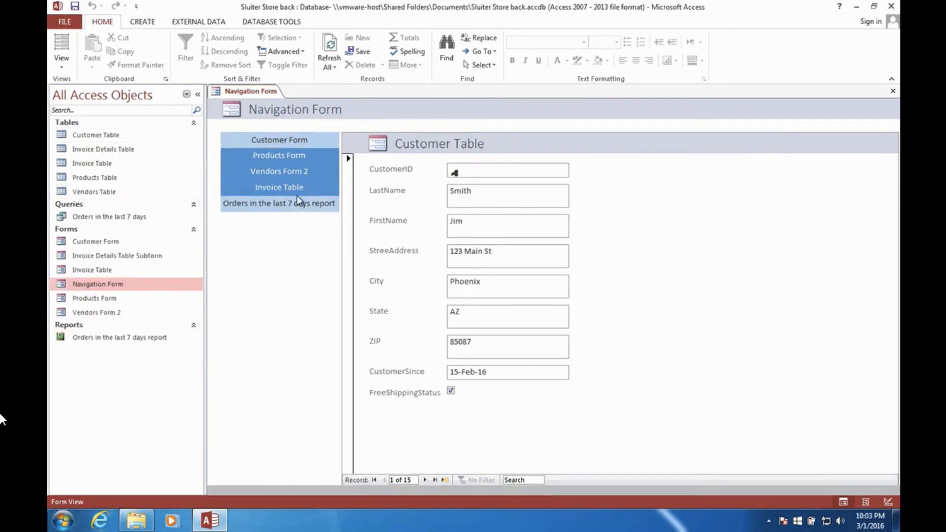
pyautogui.click(288, 158)
pyautogui.click(285, 171)
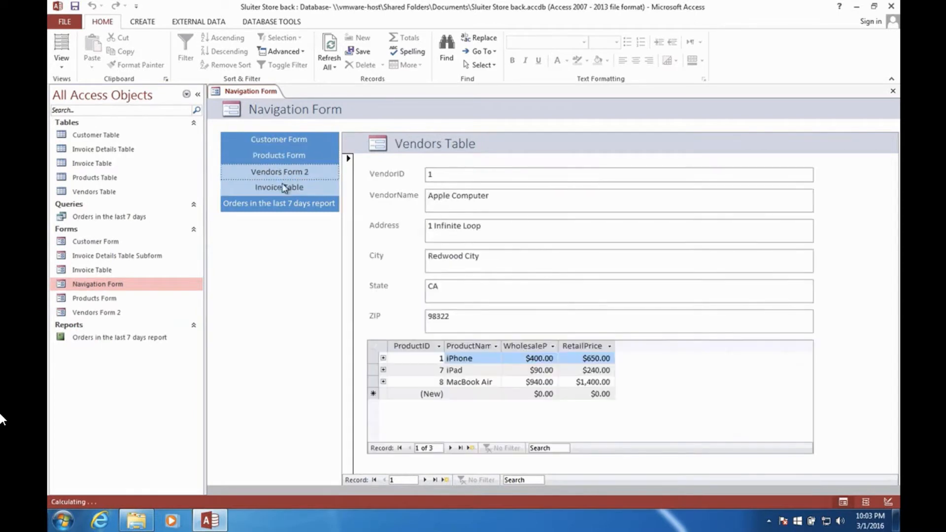
pyautogui.click(281, 189)
pyautogui.click(277, 204)
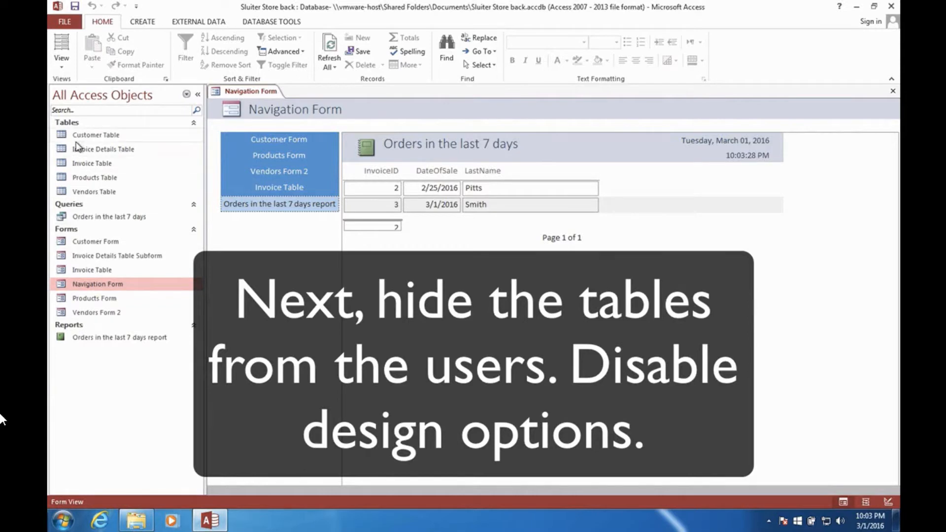
pyautogui.rightClick(255, 94)
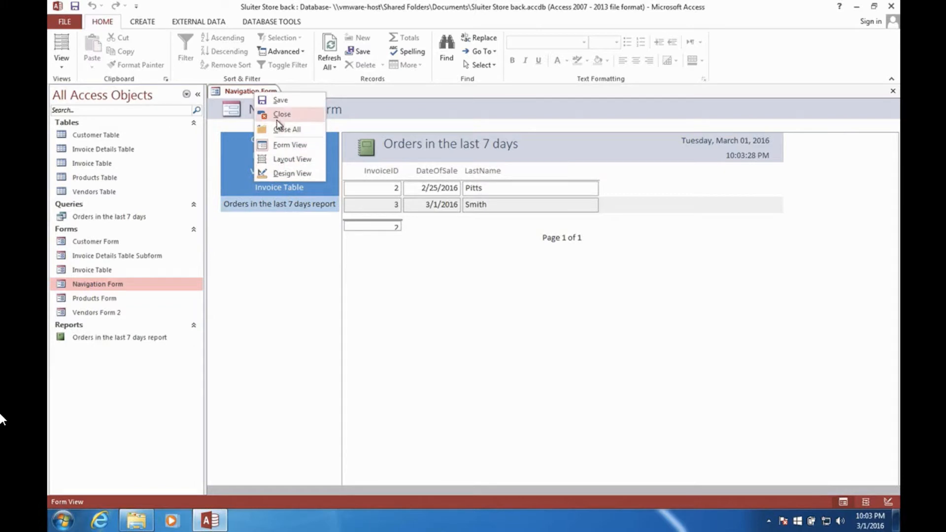
pyautogui.click(277, 117)
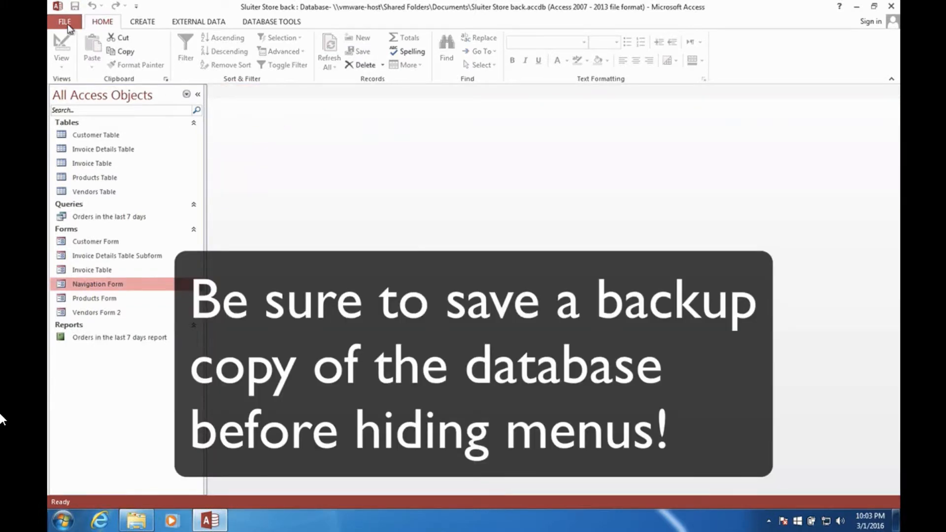
# Save a copy of the database as "Sluiter Store back2" in Documents, enable its content and make it a trusted document.
pyautogui.click(65, 22)
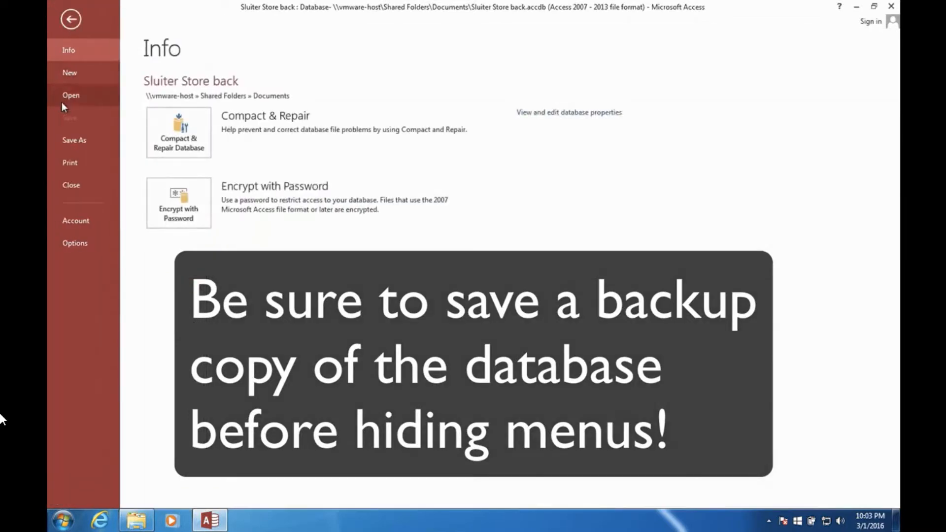
pyautogui.click(87, 143)
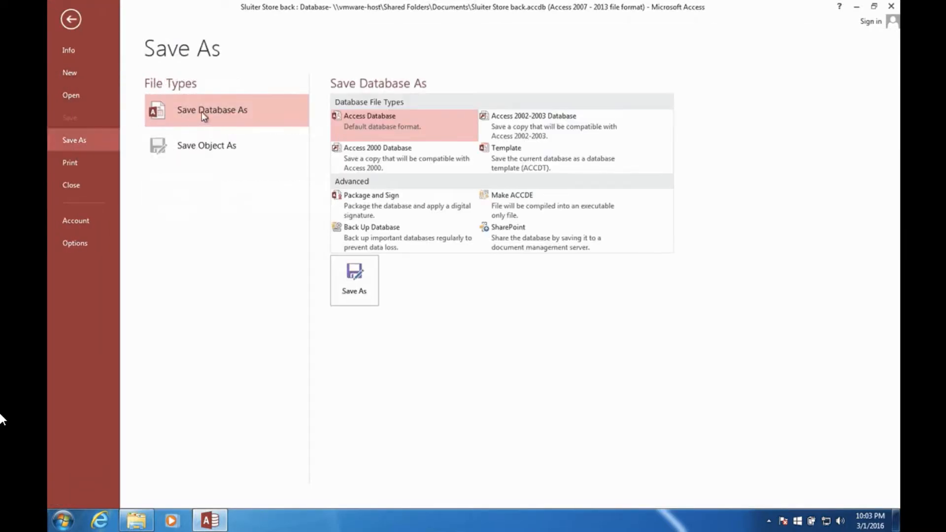
pyautogui.click(351, 280)
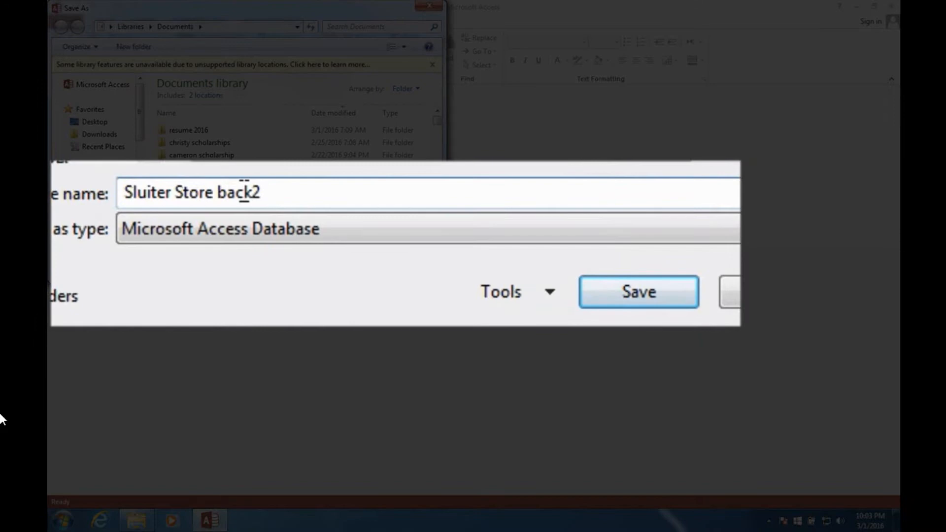
pyautogui.doubleClick(180, 223)
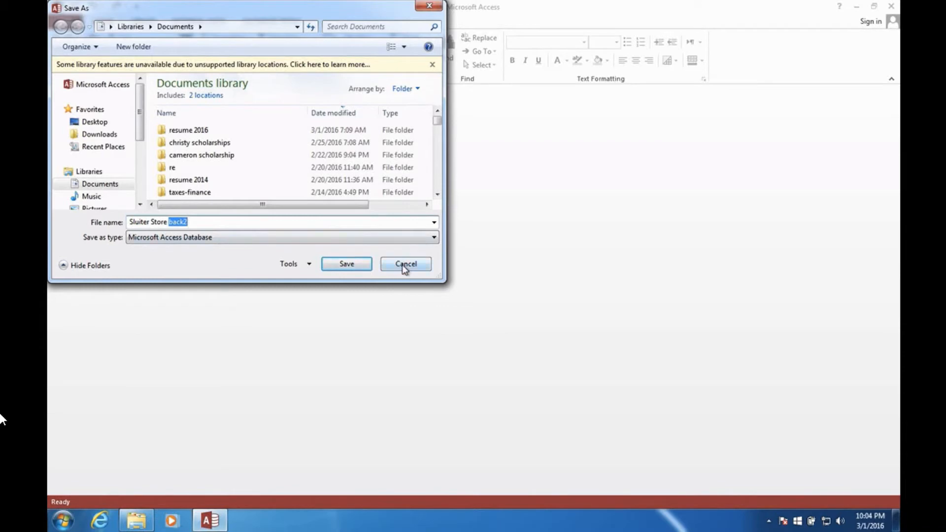
pyautogui.click(330, 264)
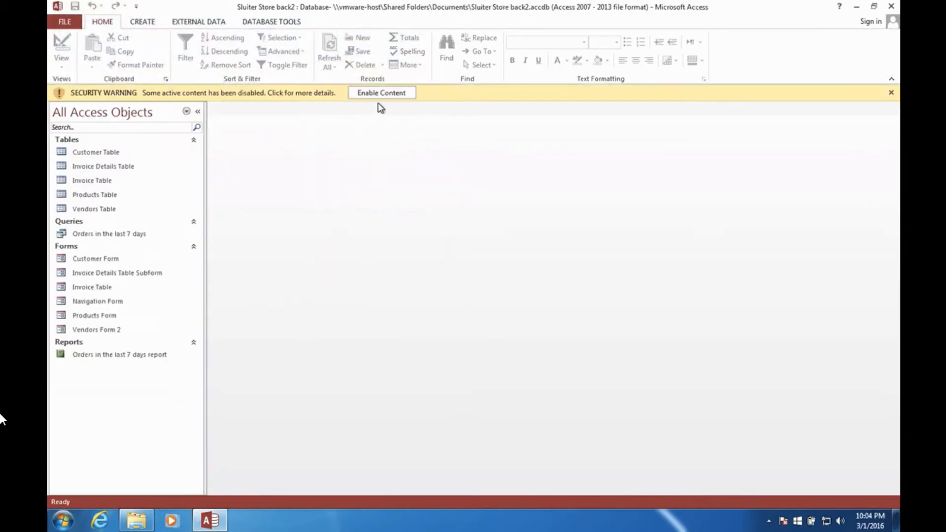
pyautogui.click(375, 94)
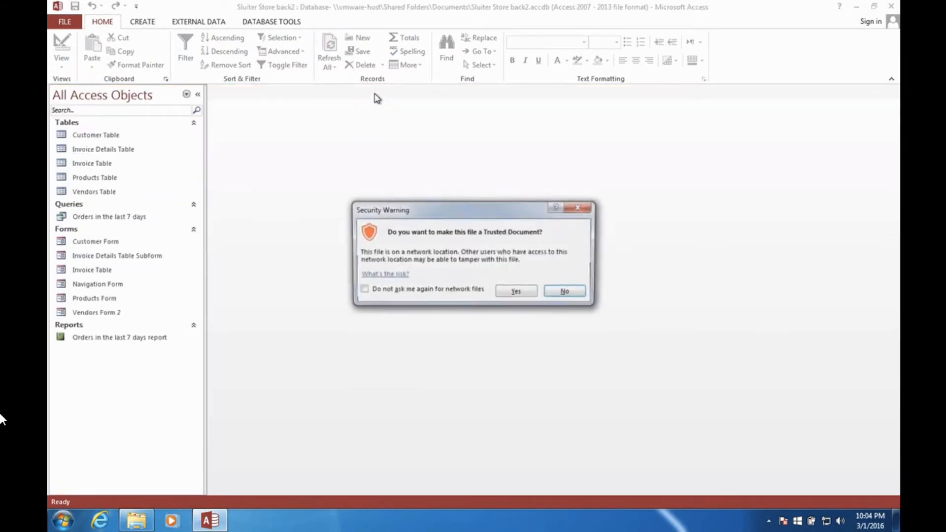
pyautogui.click(516, 292)
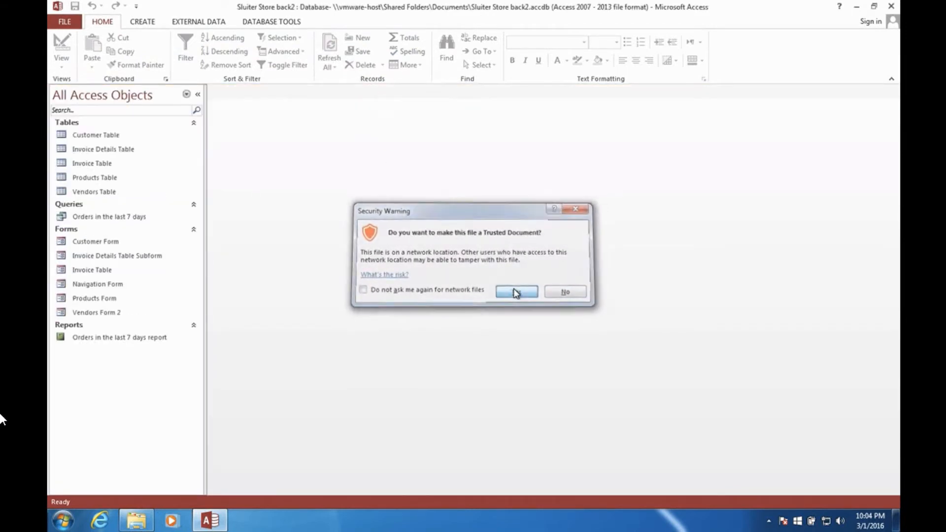
# In the current database options, set the application title to "Sluiter Store" and the display form to Navigation Form.
pyautogui.click(69, 20)
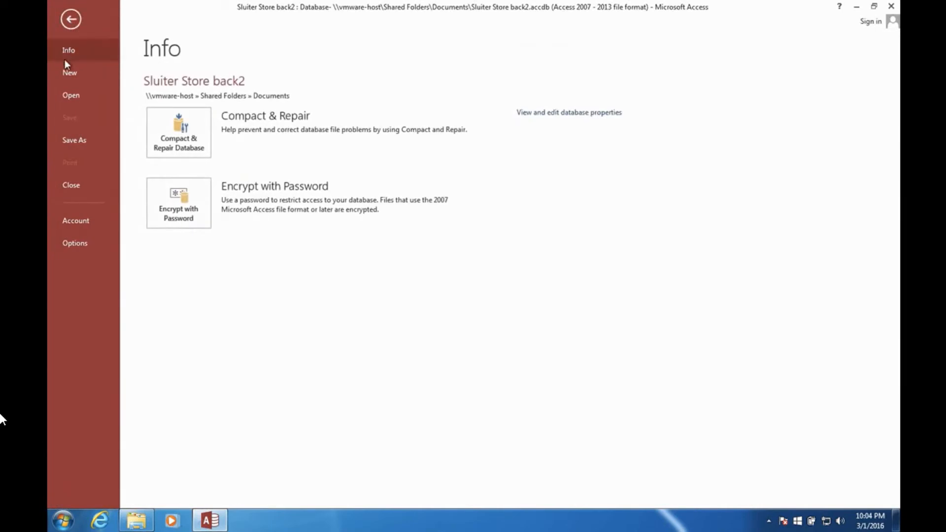
pyautogui.click(73, 243)
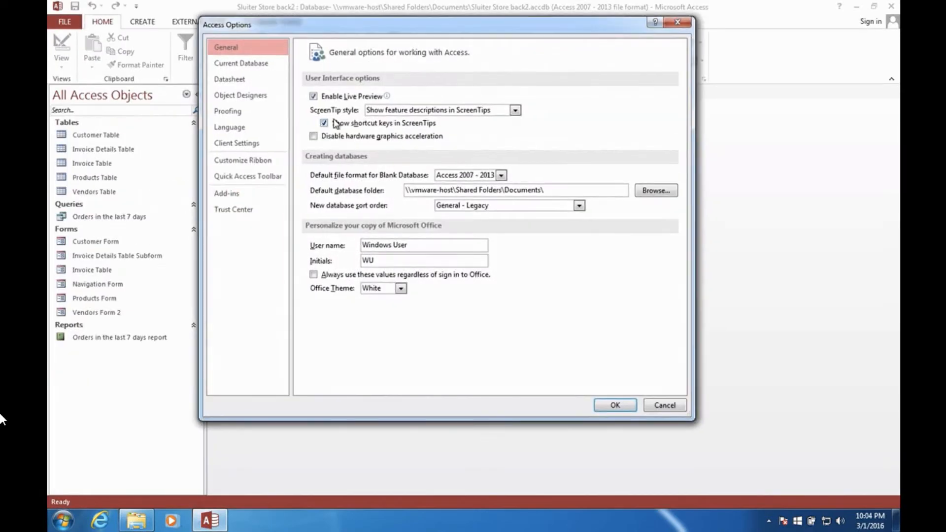
pyautogui.click(241, 67)
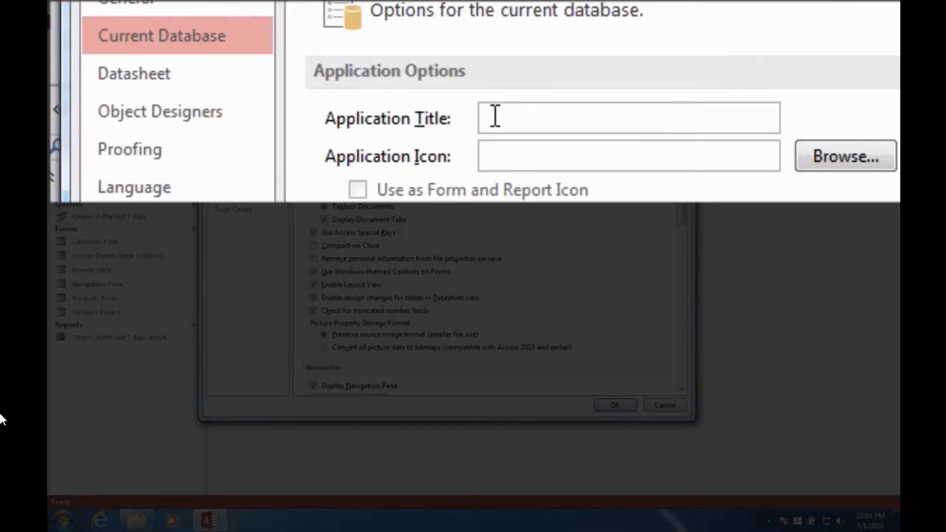
pyautogui.click(495, 117)
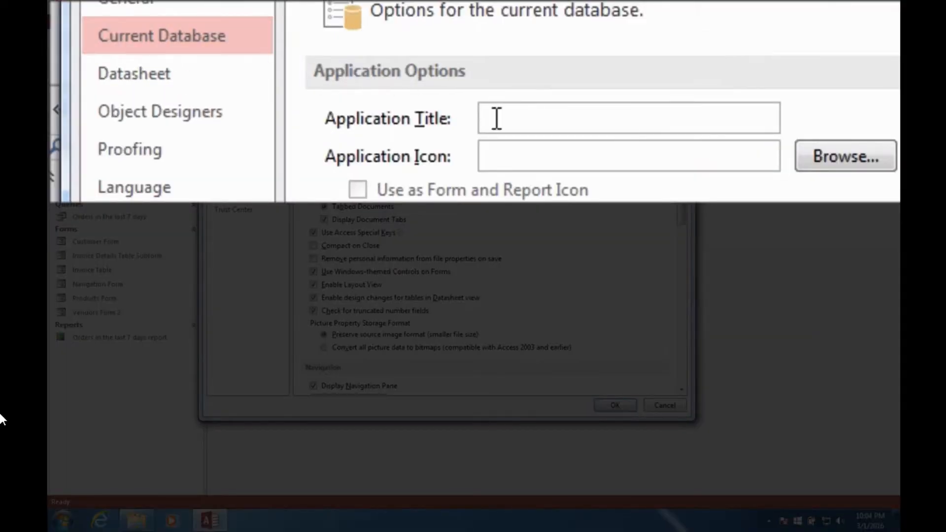
pyautogui.write('Sluiter Store')
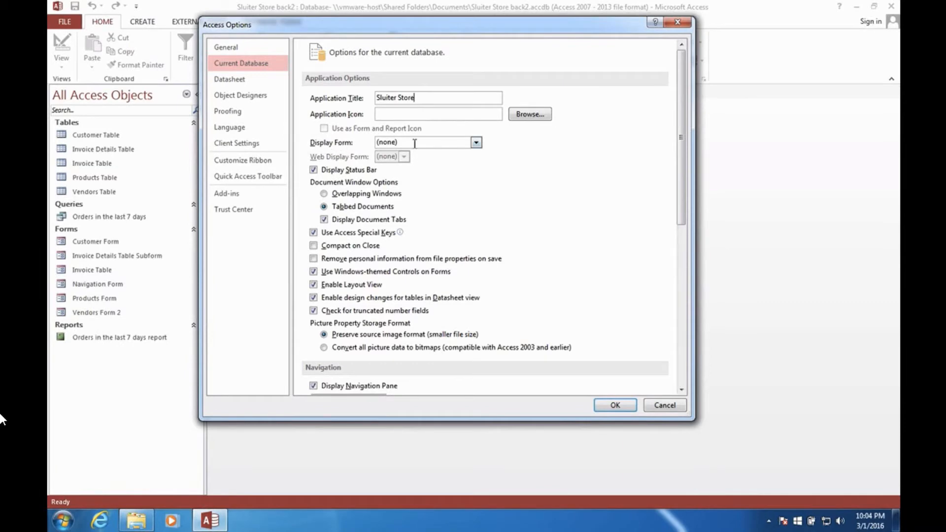
pyautogui.click(476, 143)
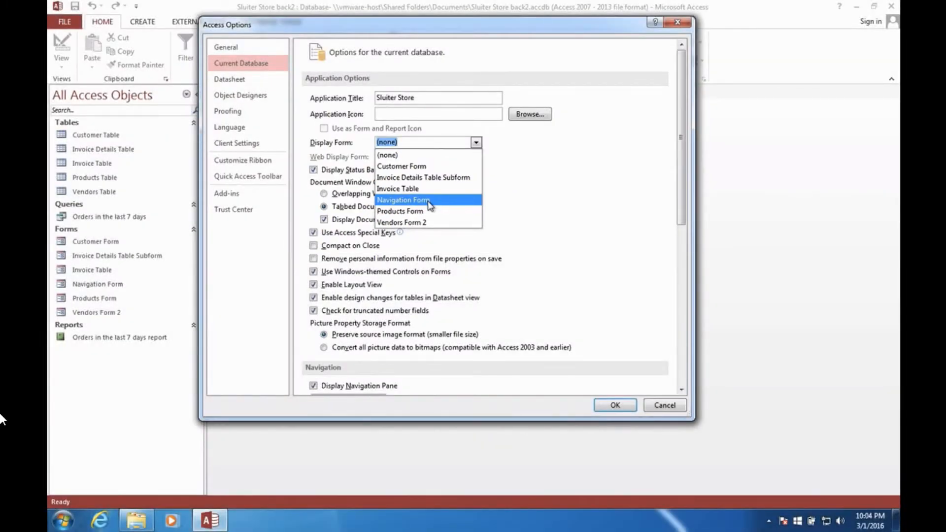
pyautogui.click(429, 200)
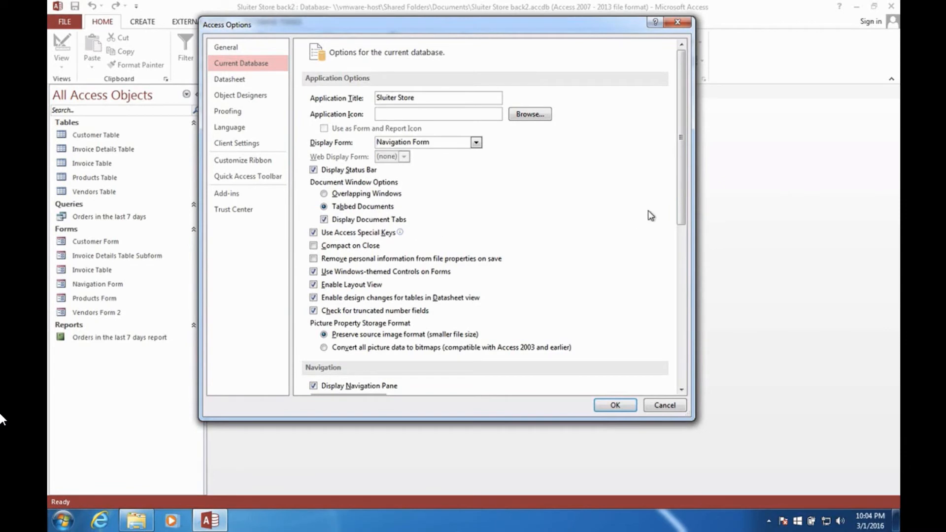
# Disable Display Navigation Pane and Allow Full Menus for the current database, and apply the options.
pyautogui.moveTo(680, 190); pyautogui.dragTo(670, 298)
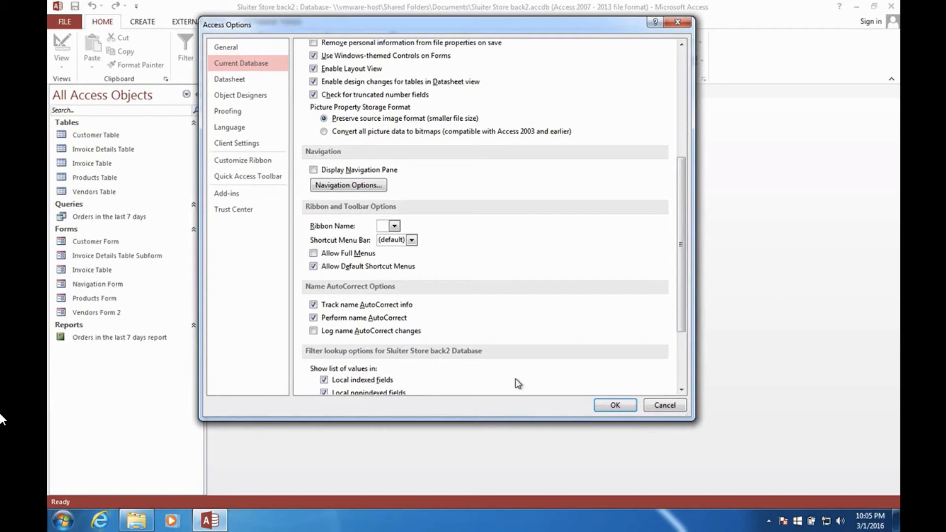
pyautogui.click(615, 405)
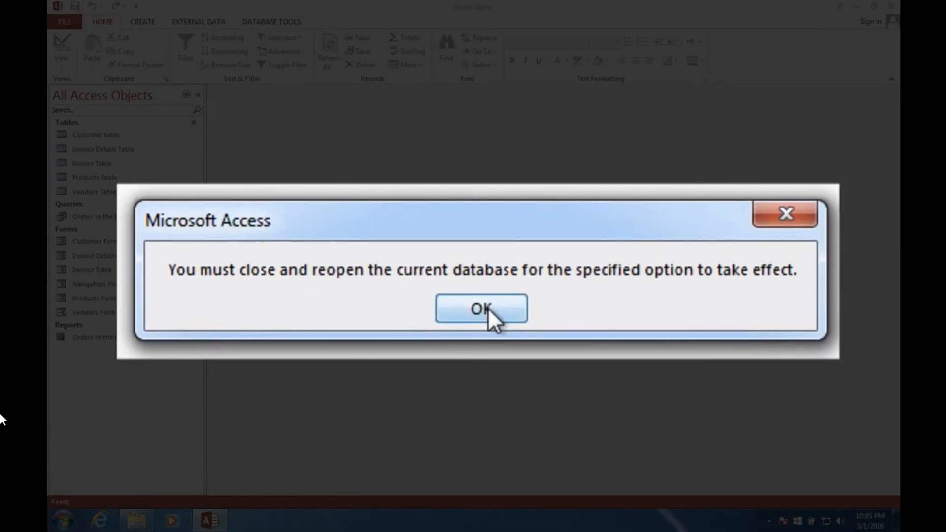
pyautogui.click(487, 308)
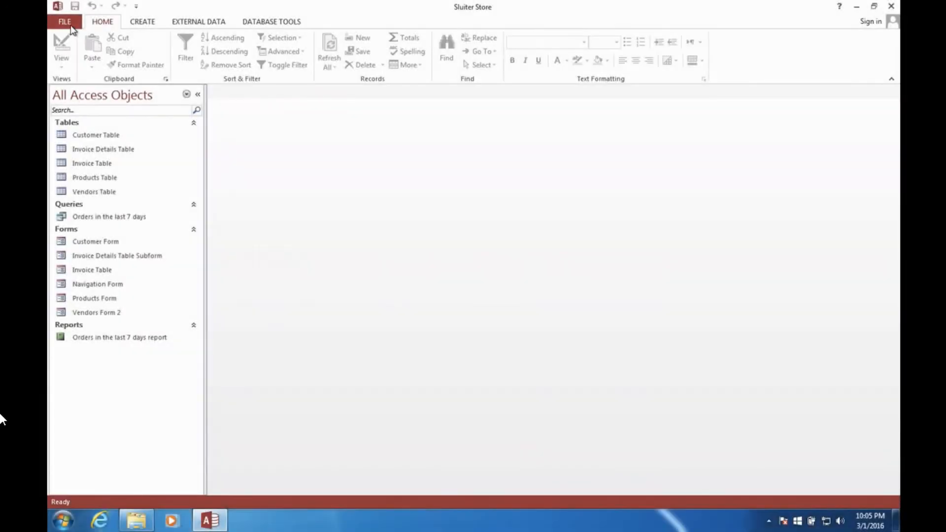
# Close the database, reopen "Sluiter Store back2" from the recent files, and collapse the ribbon.
pyautogui.click(70, 27)
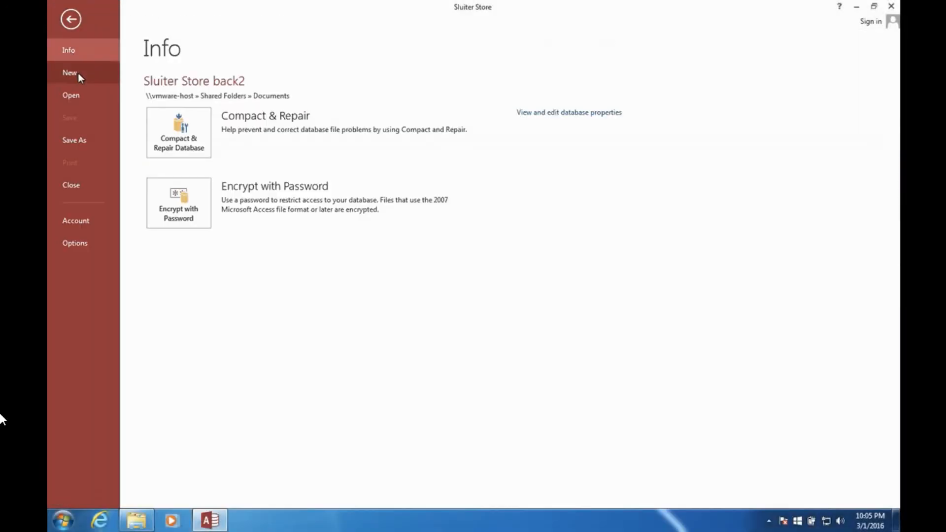
pyautogui.click(75, 183)
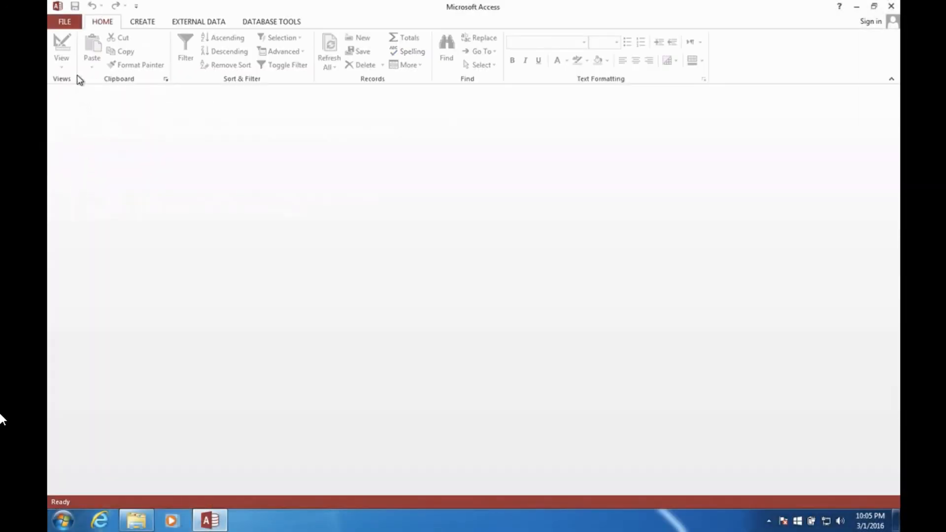
pyautogui.click(66, 23)
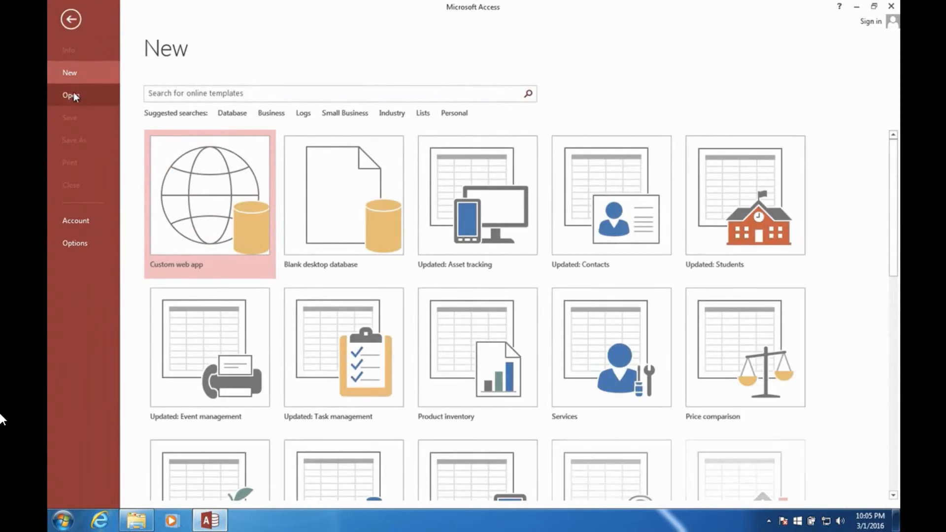
pyautogui.click(73, 94)
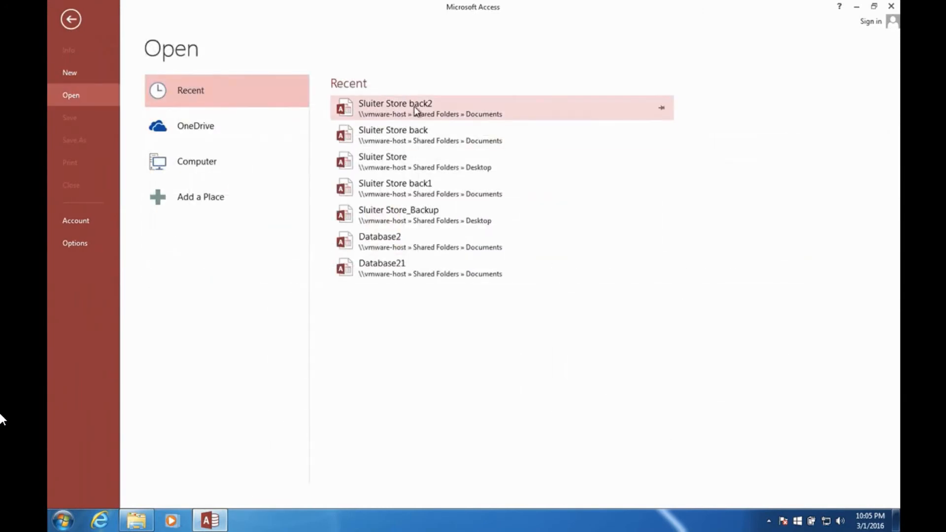
pyautogui.click(375, 108)
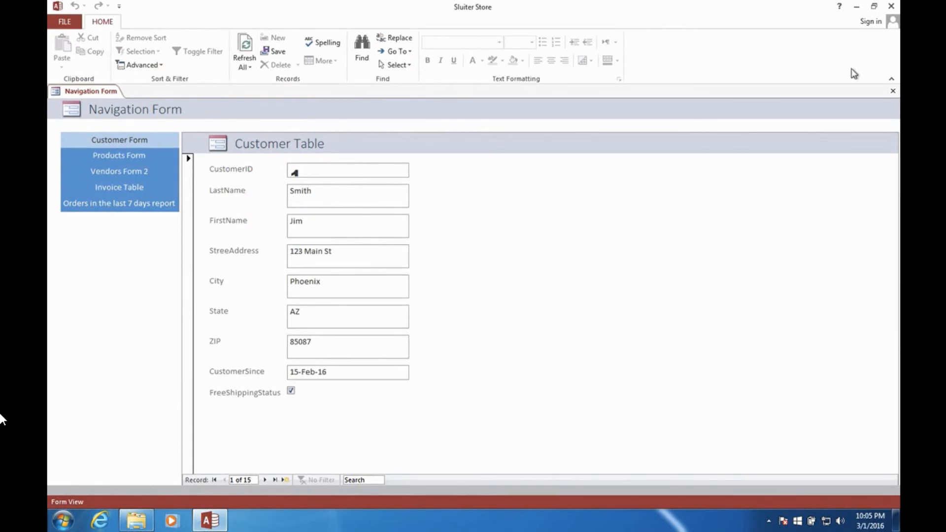
pyautogui.click(893, 85)
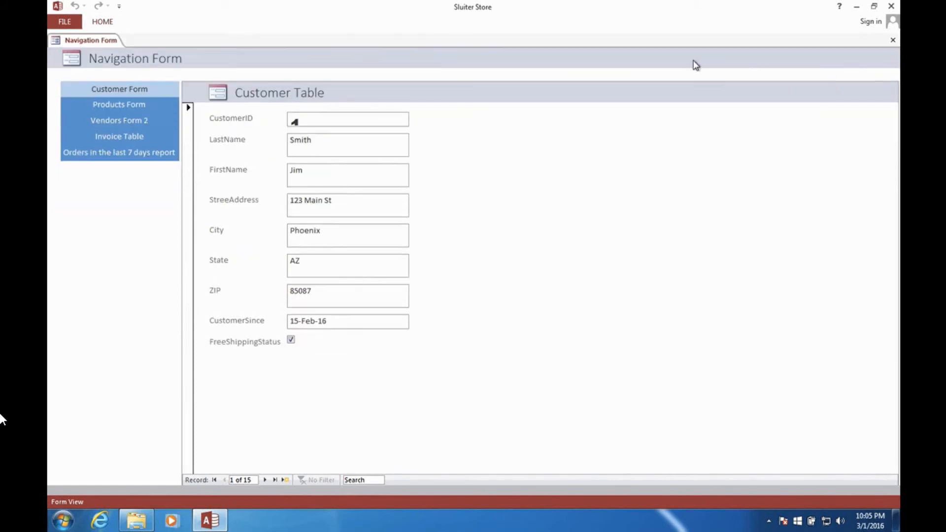
# Go through the navigation form's customer, products, vendors, invoice and orders report tabs twice to check them in the restricted database.
pyautogui.click(117, 106)
pyautogui.click(114, 119)
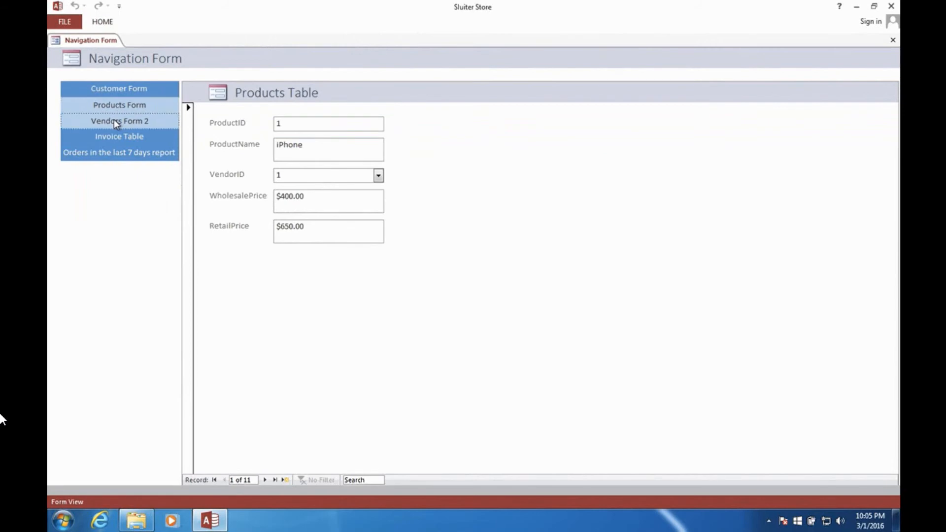
pyautogui.click(117, 138)
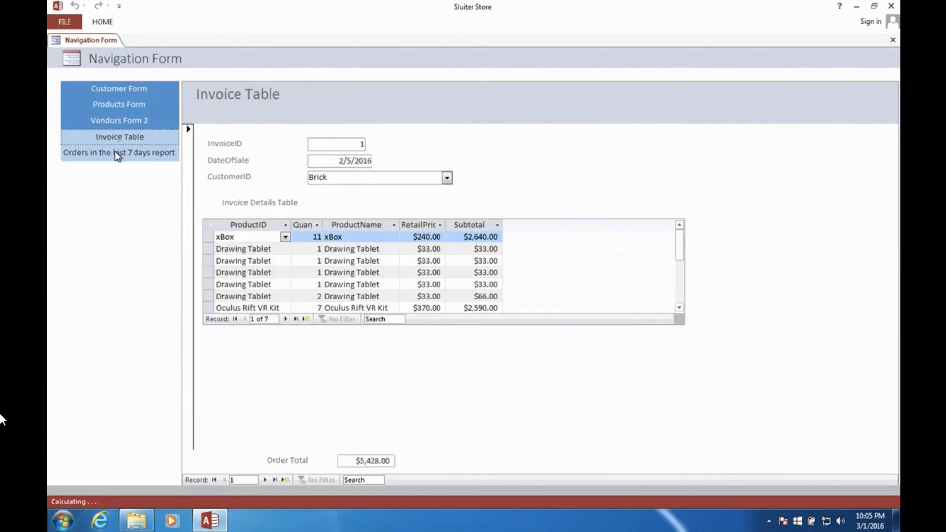
pyautogui.click(117, 155)
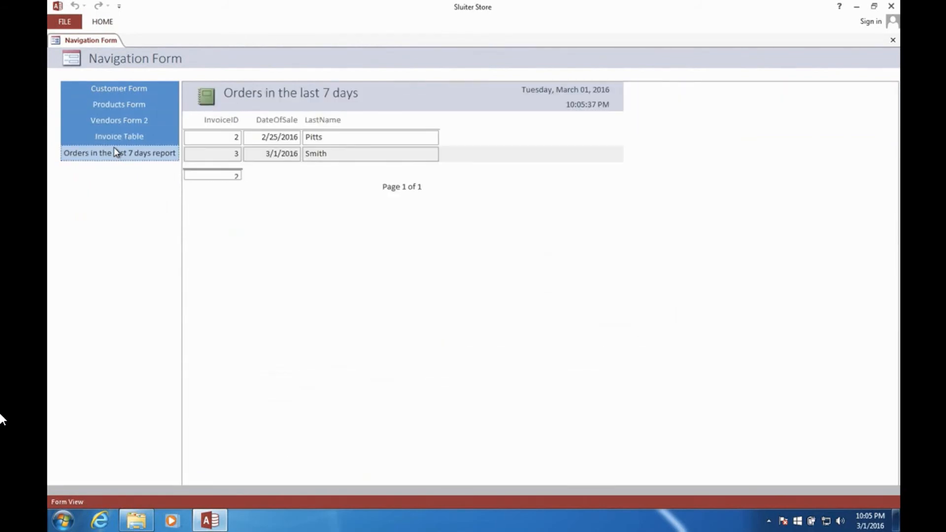
pyautogui.click(126, 91)
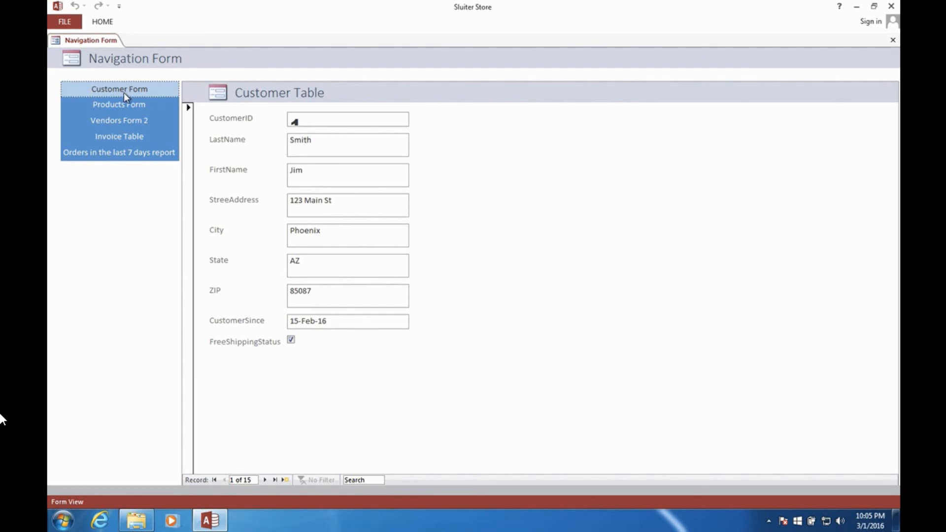
pyautogui.click(123, 104)
pyautogui.click(120, 120)
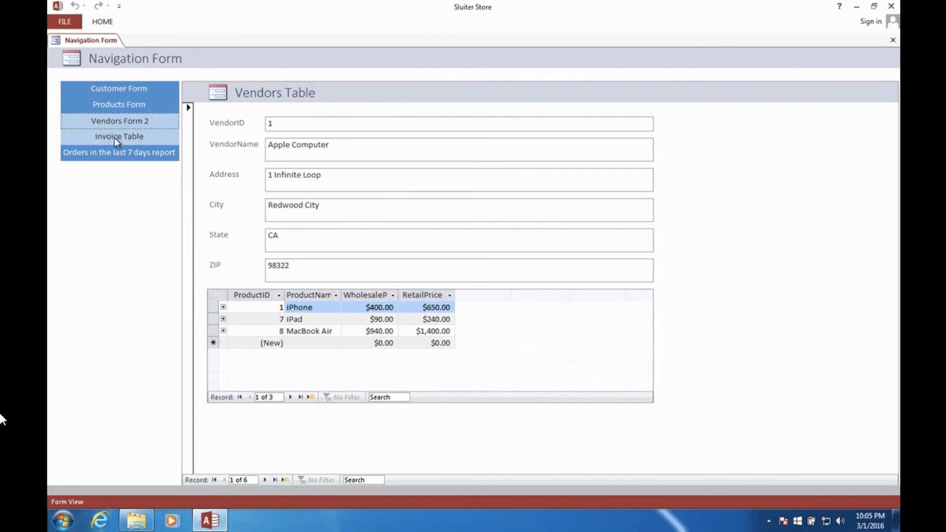
pyautogui.click(115, 137)
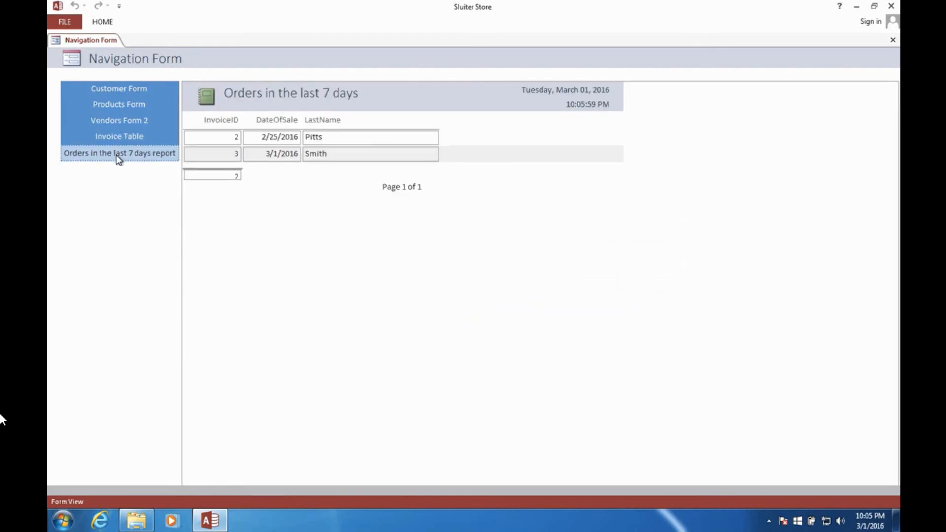